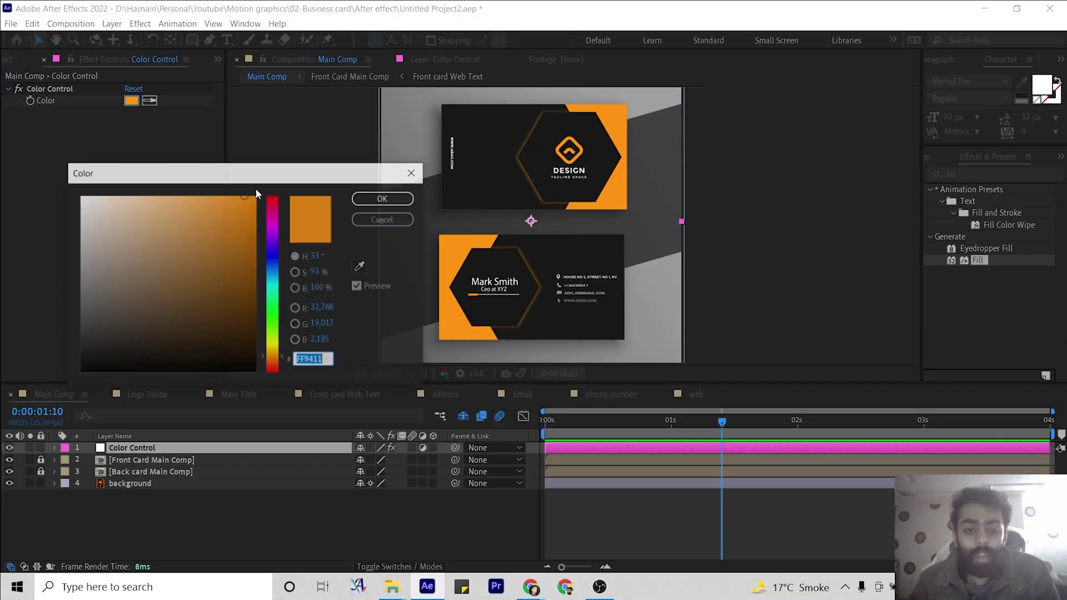
Drag the Color Control hue slider to shift the card accents from orange to blue (1182FF).
drag(272, 245, 272, 373)
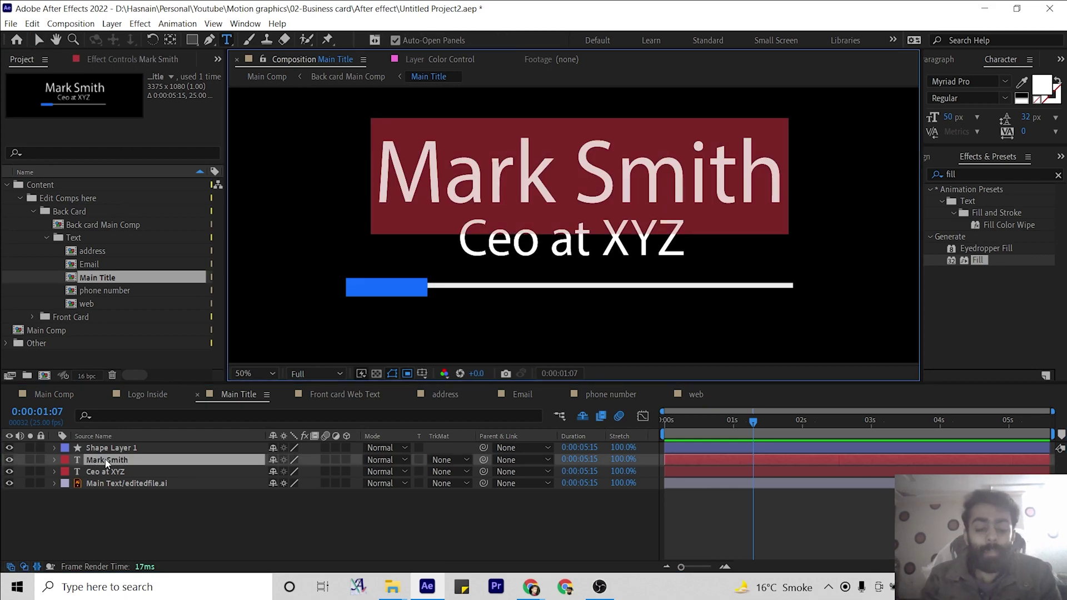
Retype the back card's name and title as 'Your Name' and 'Tltle', then drag editedfile.ai into a new project.
double_click(107, 460)
text(Your Name)
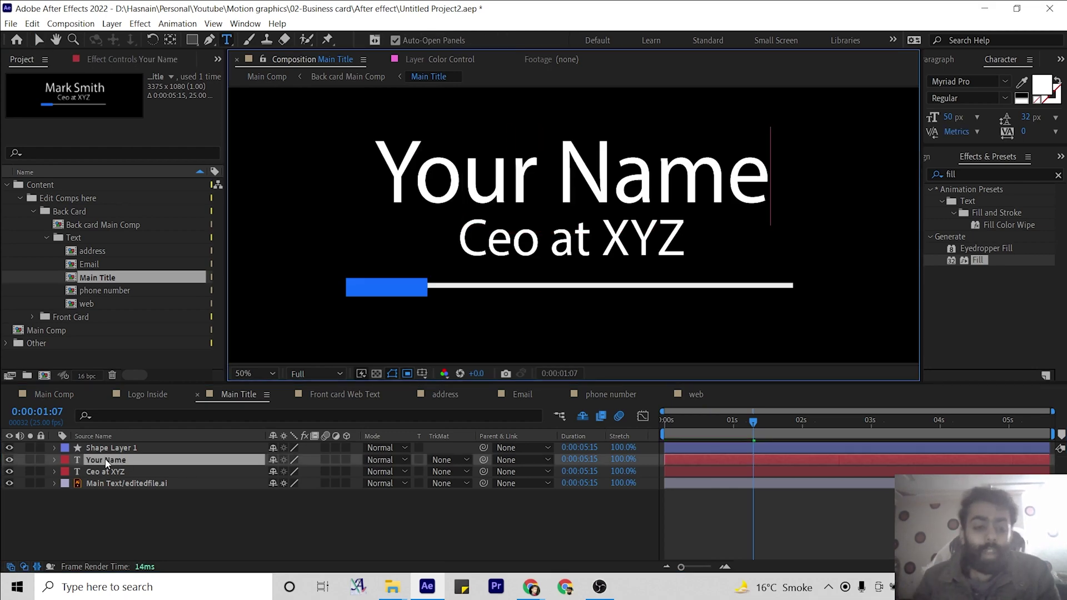
key(comma)
double_click(128, 471)
text(Tltle)
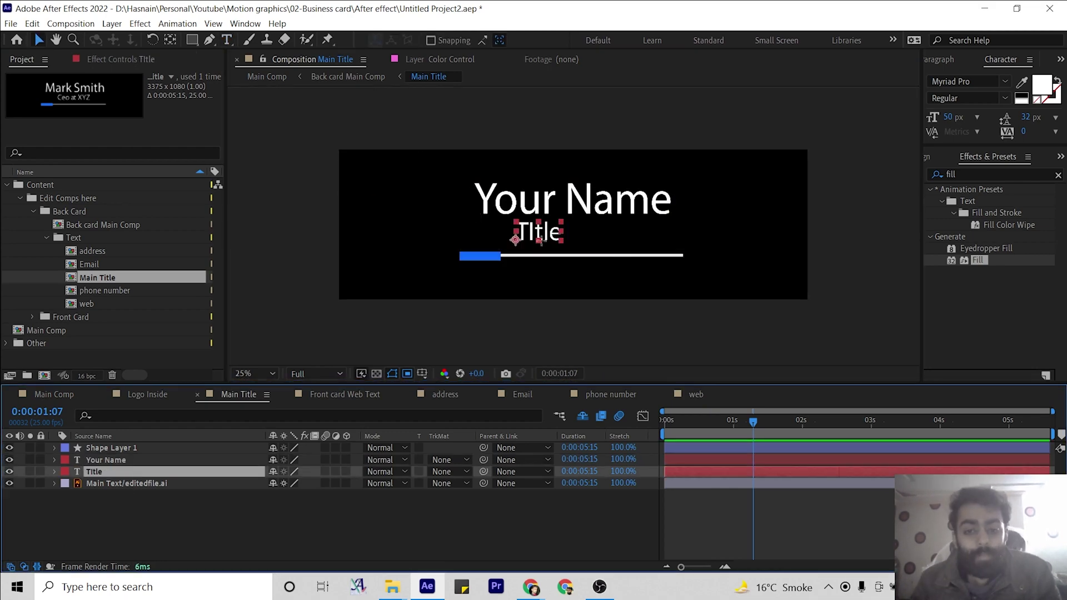
click(54, 394)
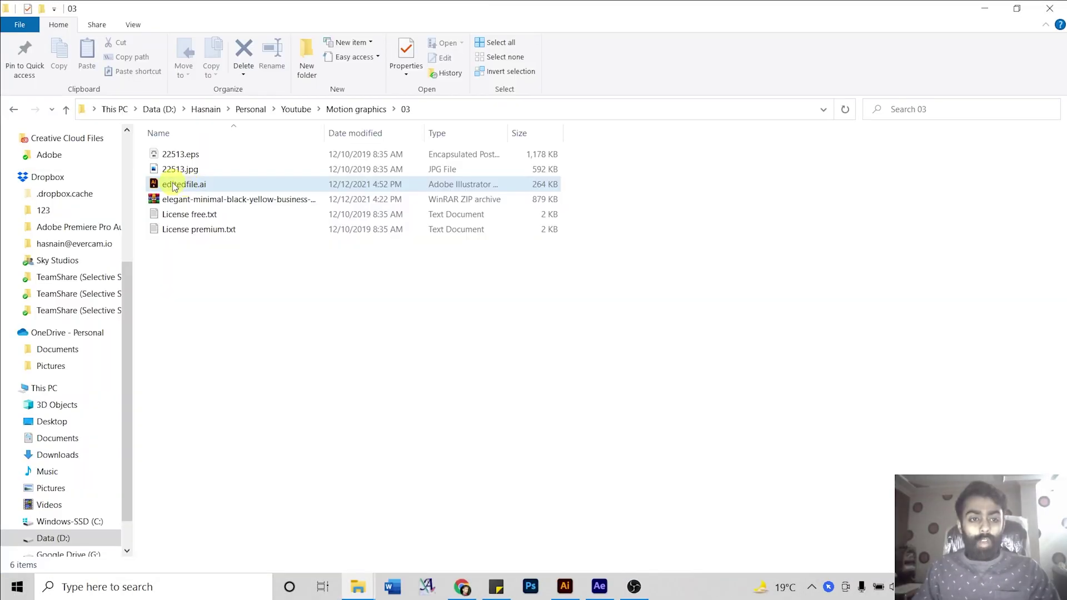
drag(174, 187, 114, 243)
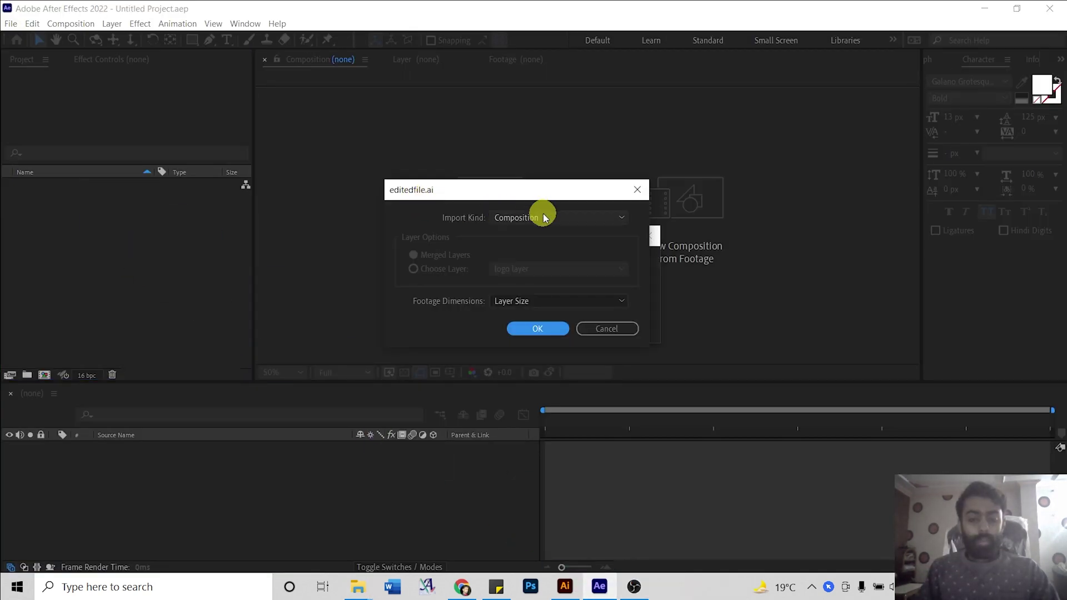
Import editedfile.ai with Import Kind set to Composition and select the resulting editedfile comp.
click(544, 216)
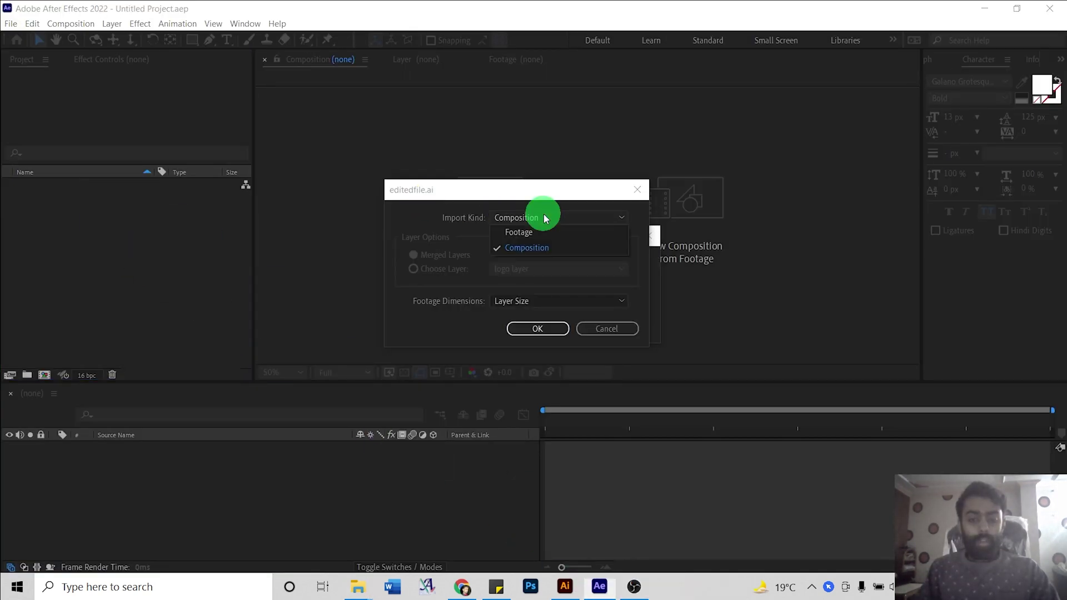
click(526, 249)
click(542, 332)
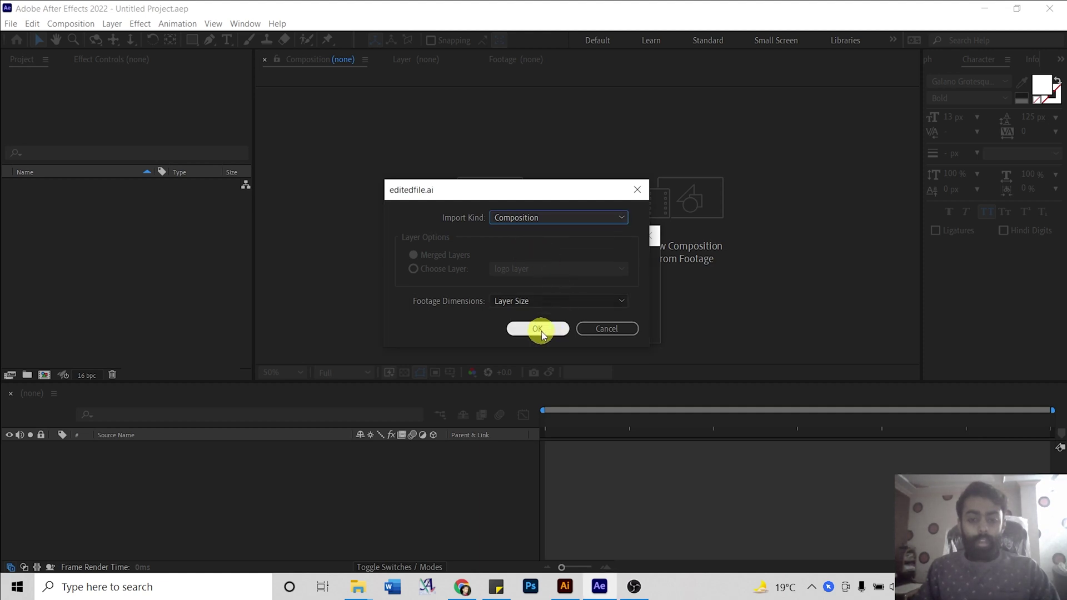
click(44, 187)
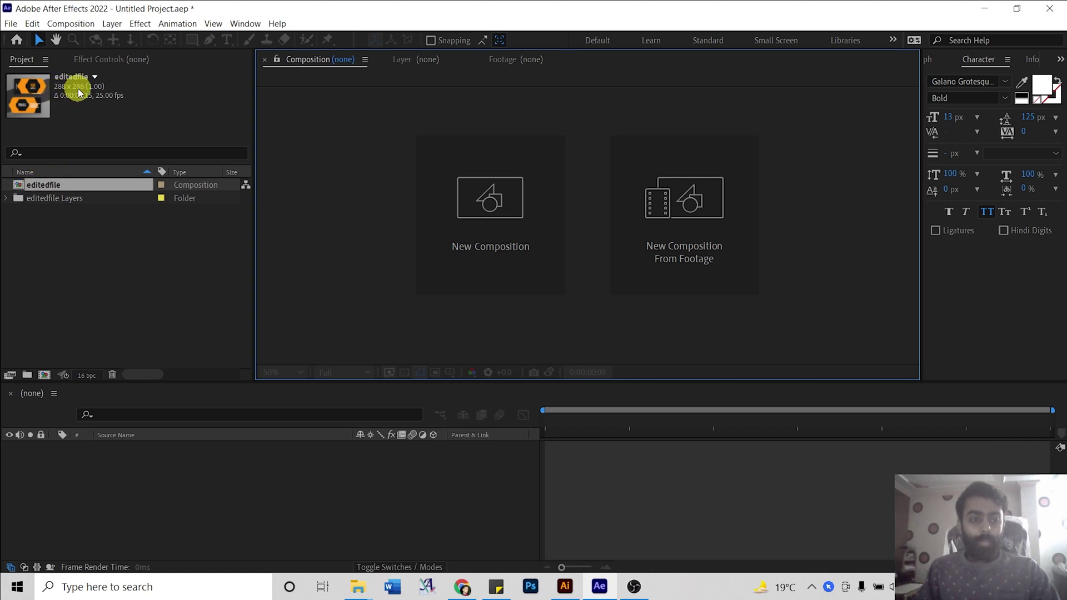
Open the editedfile composition to show the orange card artwork and its layers in the timeline.
double_click(20, 186)
scroll(644, 246, up, 4)
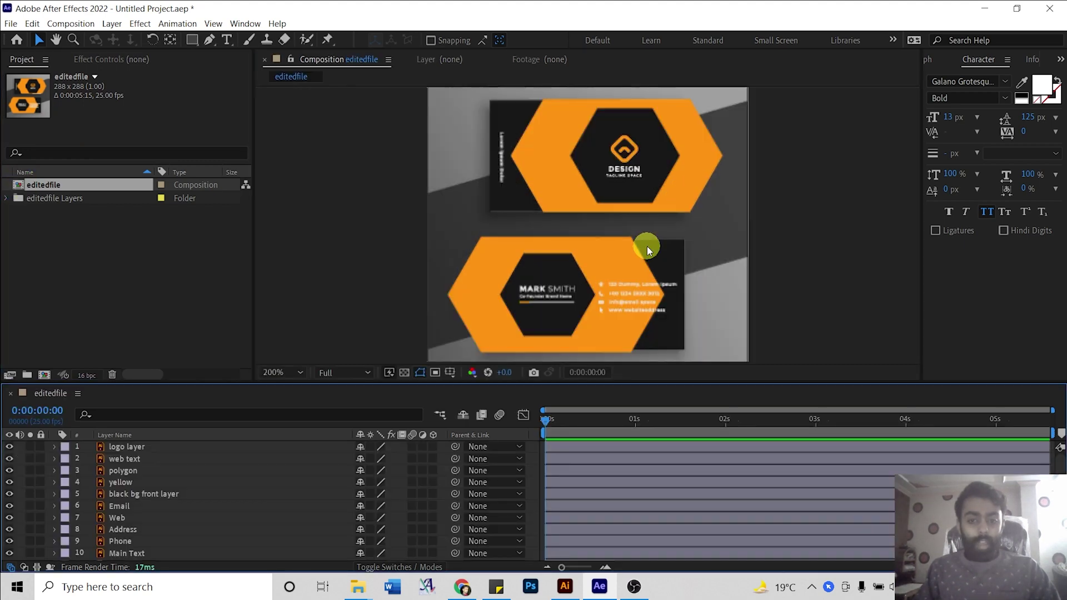
scroll(199, 519, down, 2)
scroll(195, 522, up, 2)
scroll(196, 521, down, 2)
scroll(332, 334, down, 2)
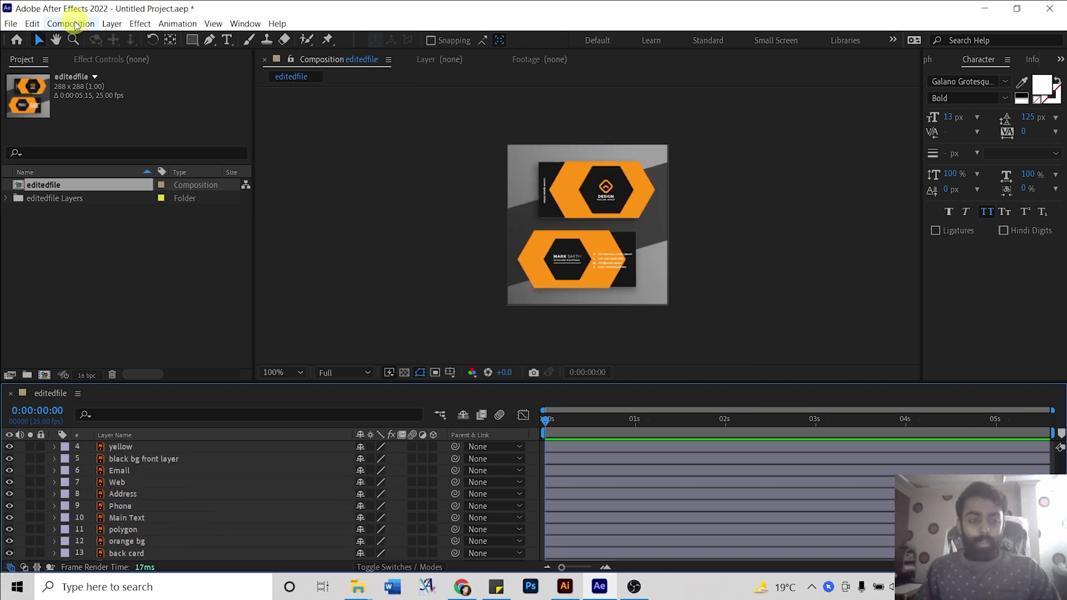
click(74, 24)
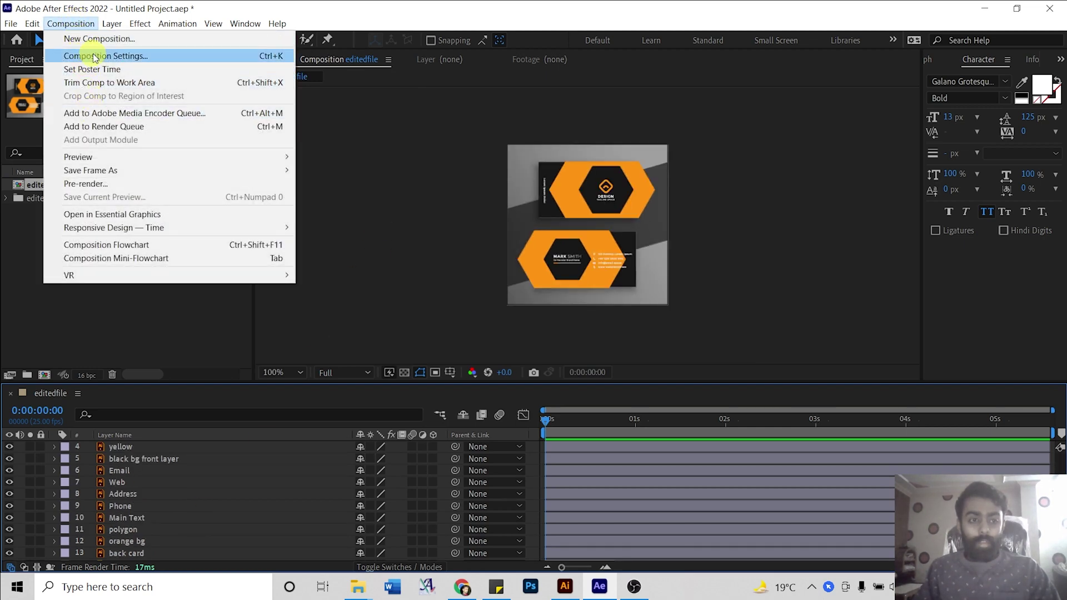
Set the editedfile composition size to 1080 × 1080 px in Composition Settings with aspect ratio locked.
click(94, 56)
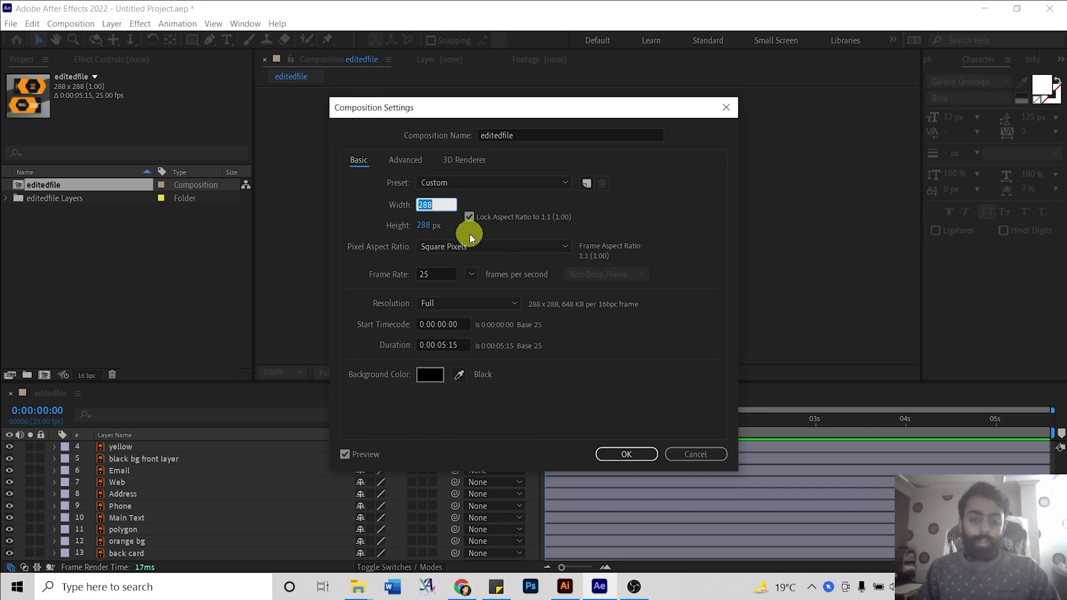
text(1080)
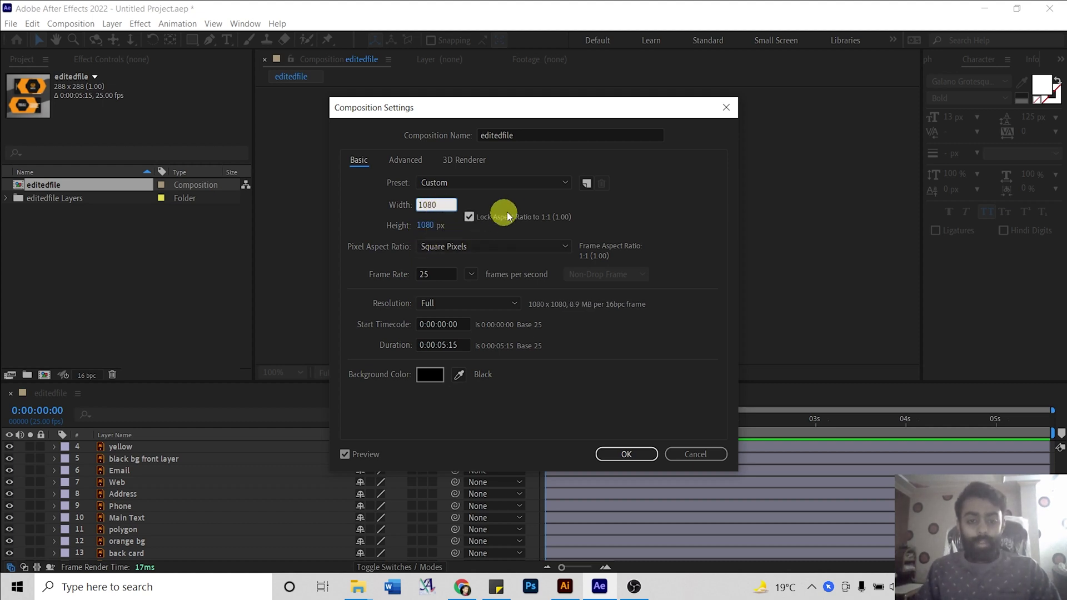
click(478, 236)
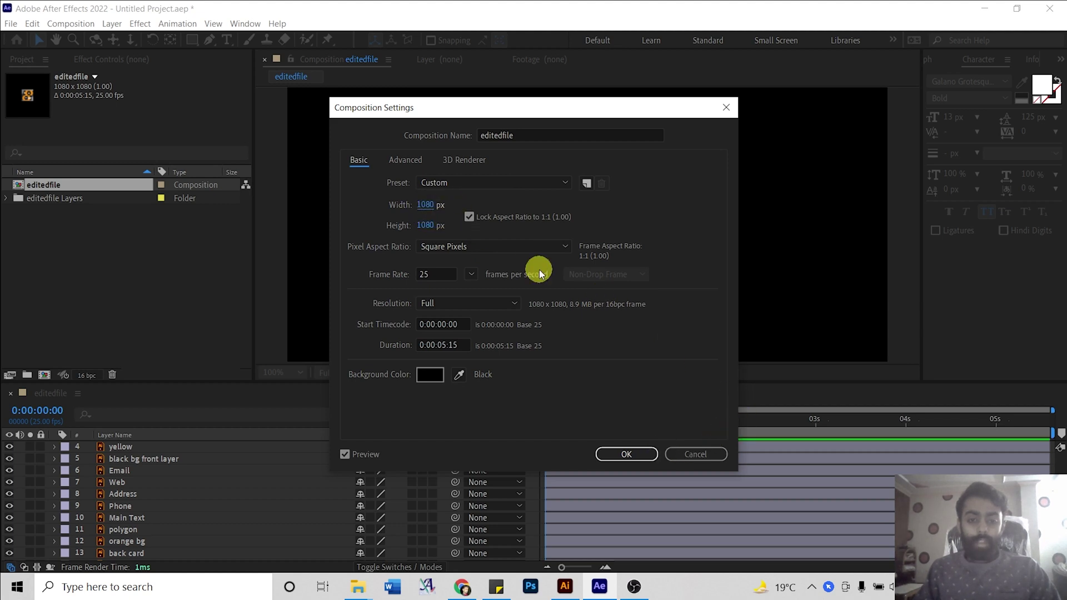
click(627, 454)
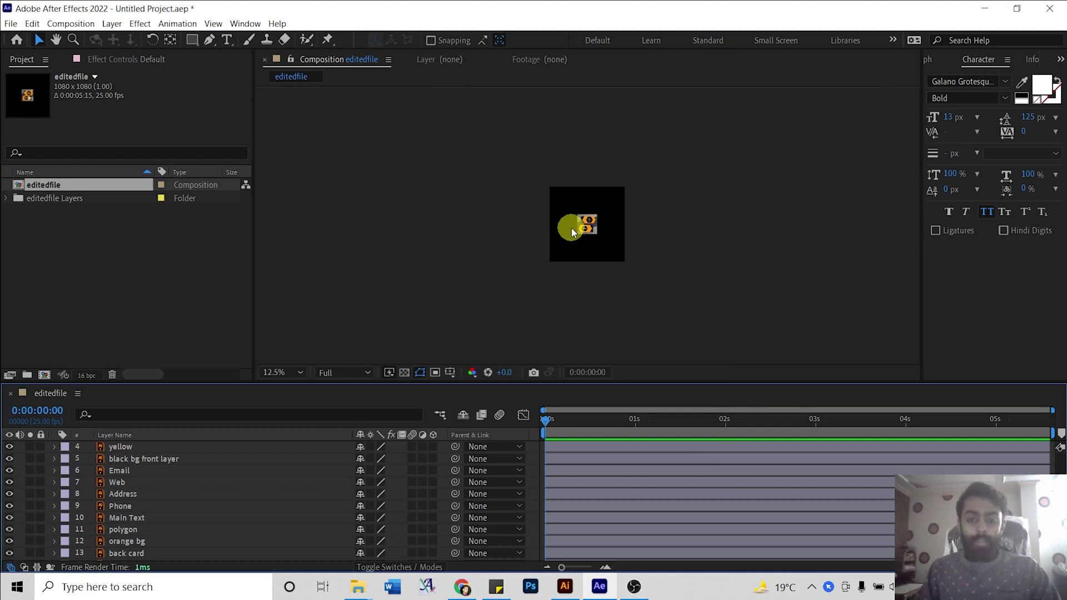
View the composition at 100% and add a new Null Object layer.
key(period)
key(period)
key(period)
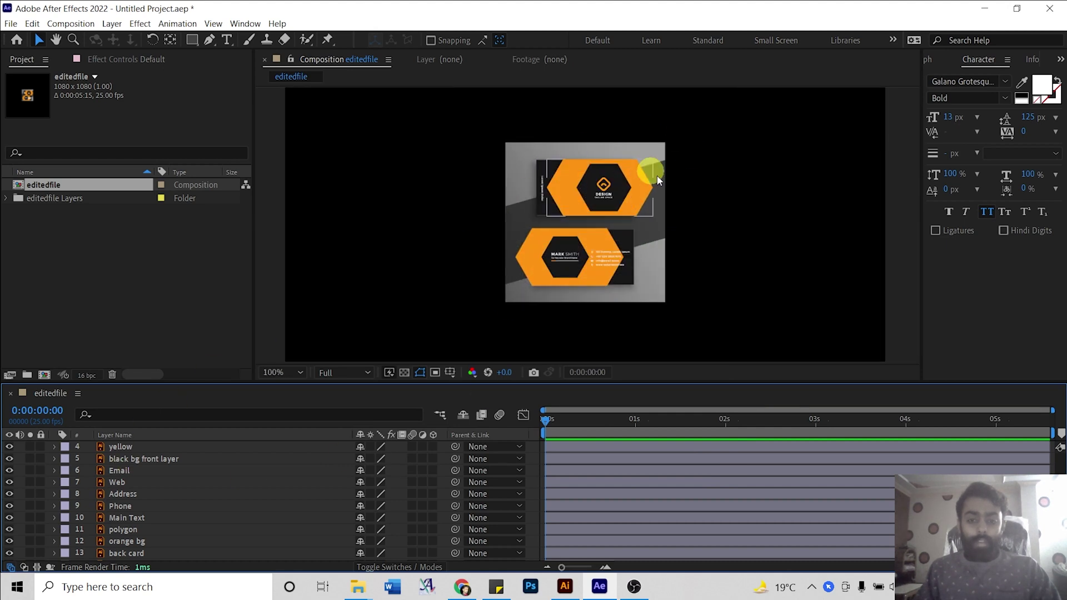
click(638, 142)
scroll(83, 494, up, 1)
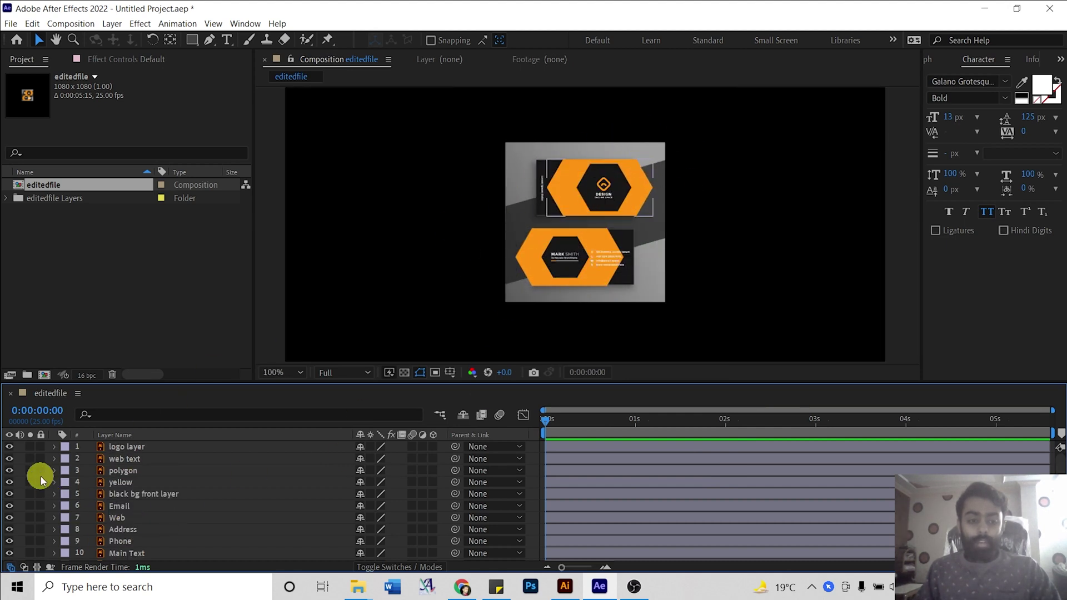
right_click(22, 447)
mouse_move(111, 300)
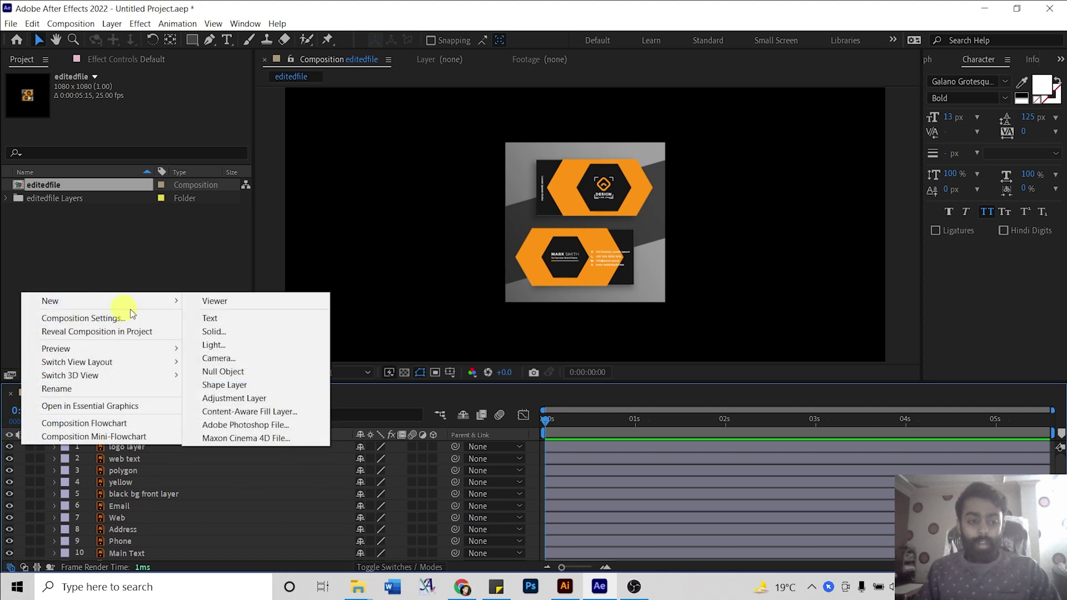
click(238, 377)
Parent every artwork layer except Null 1 to Null 1 with the pick whip.
click(154, 459)
key(ctrl+a)
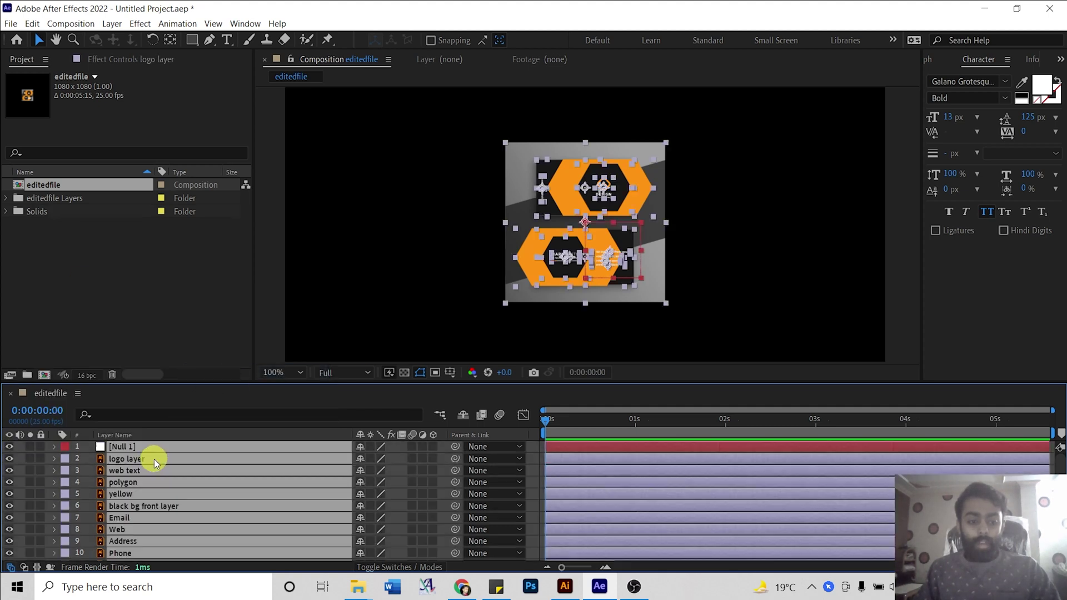
ctrl+click(143, 447)
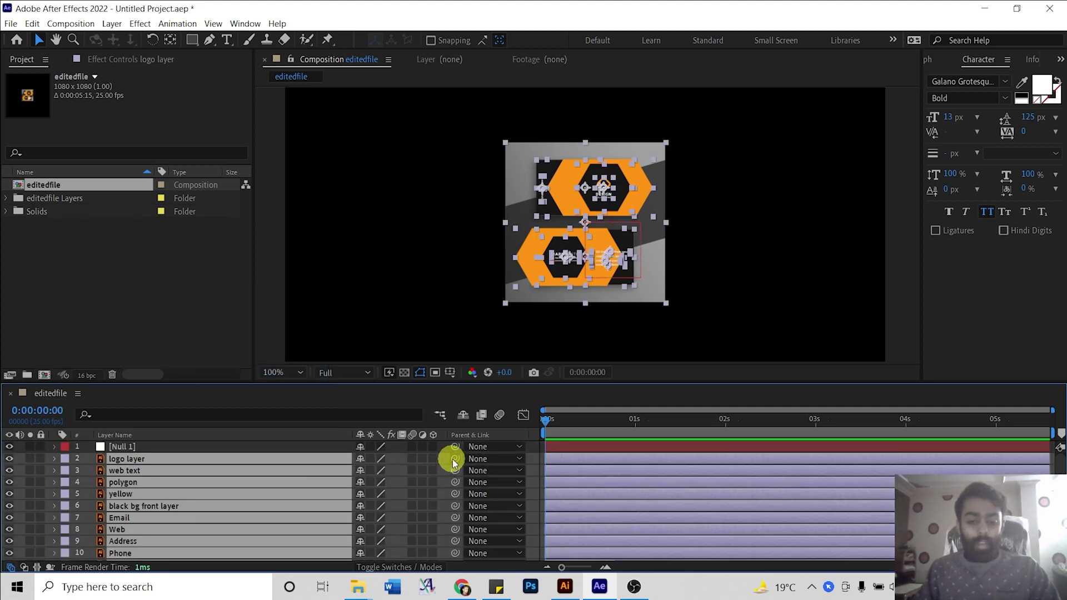
drag(454, 463, 165, 448)
click(166, 448)
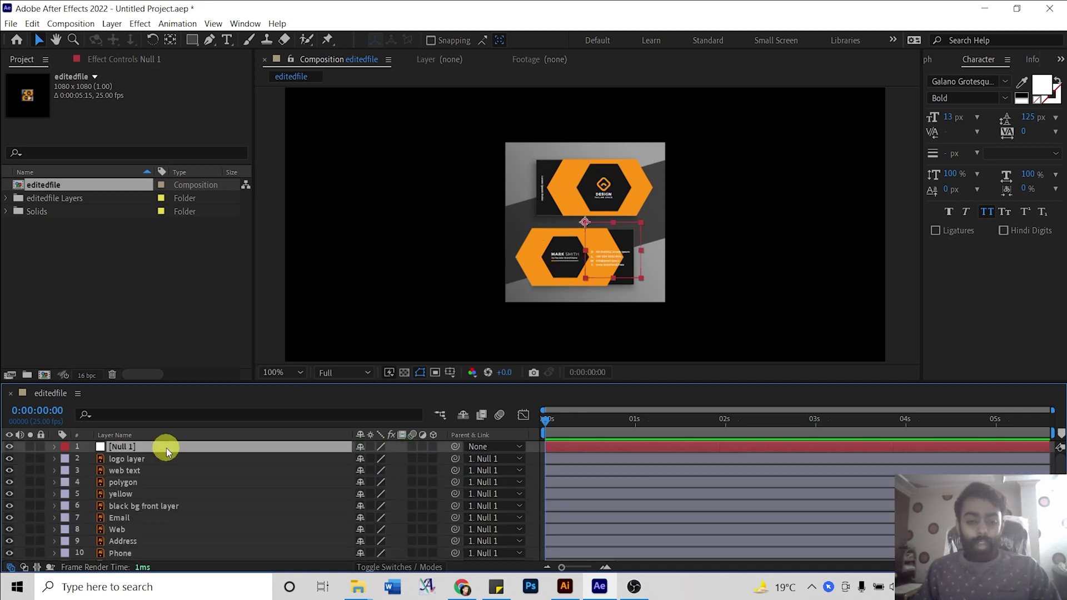
Scale Null 1 to 380% so the cards fill the 1080 × 1080 frame.
key(s)
key(comma)
key(comma)
key(comma)
key(comma)
drag(378, 459, 533, 452)
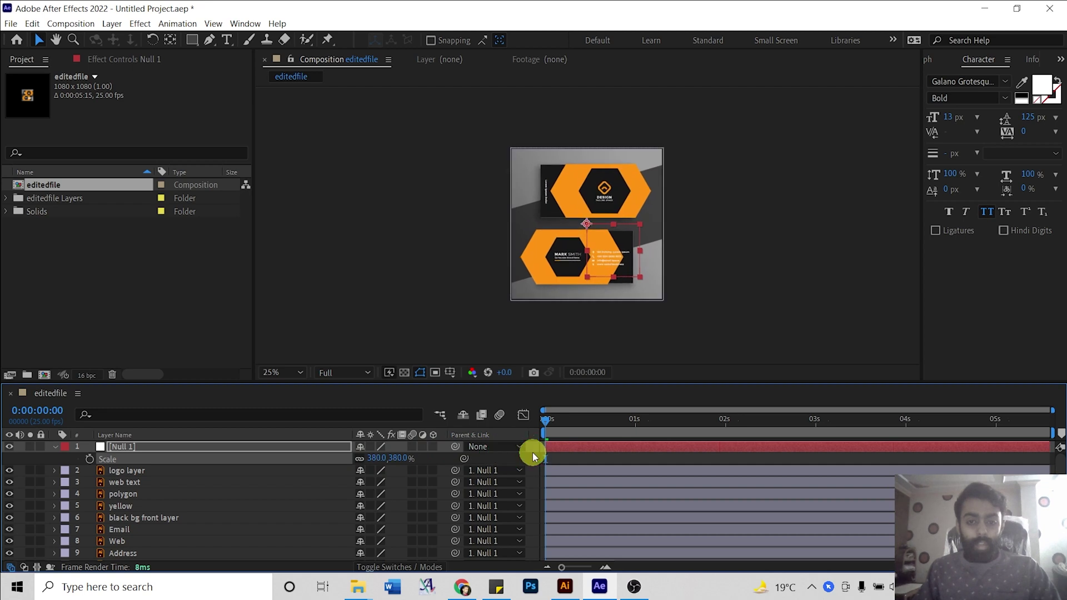
click(443, 266)
key(period)
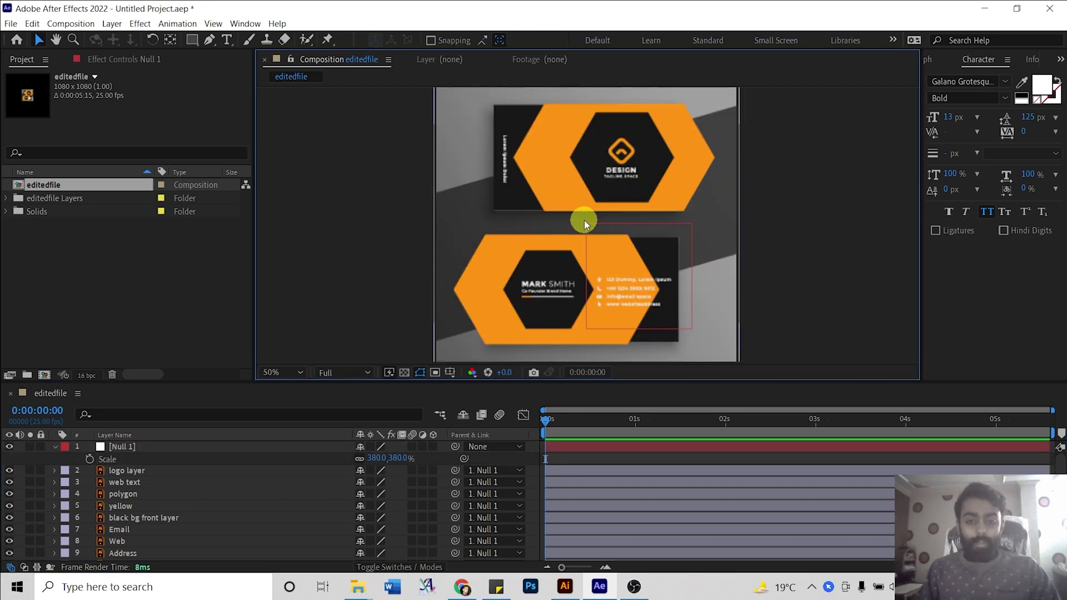
key(period)
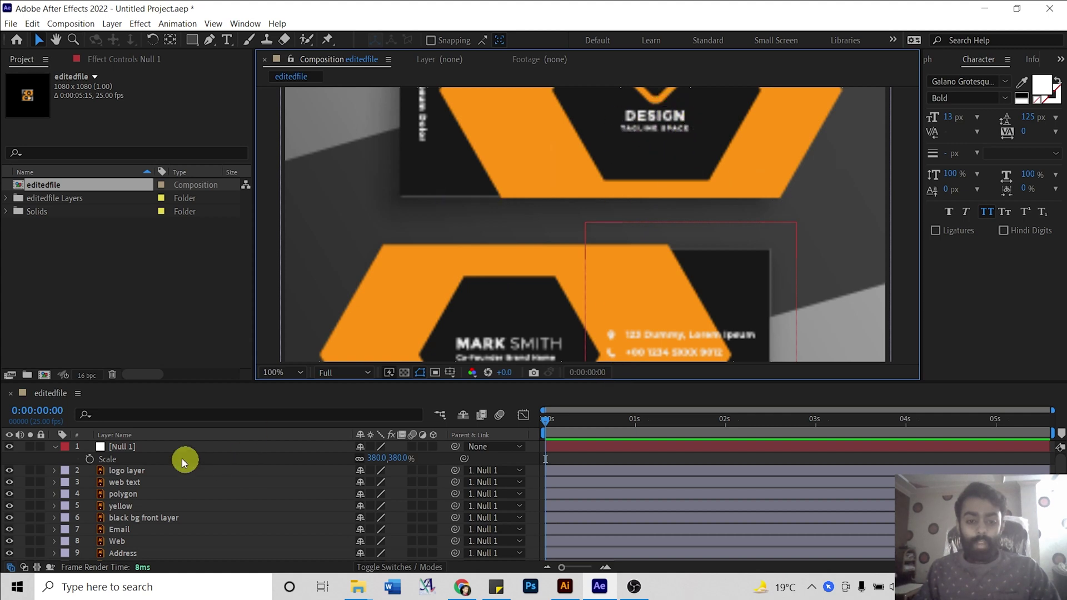
Turn on Continuously Rasterize for all layers.
click(162, 470)
key(ctrl+a)
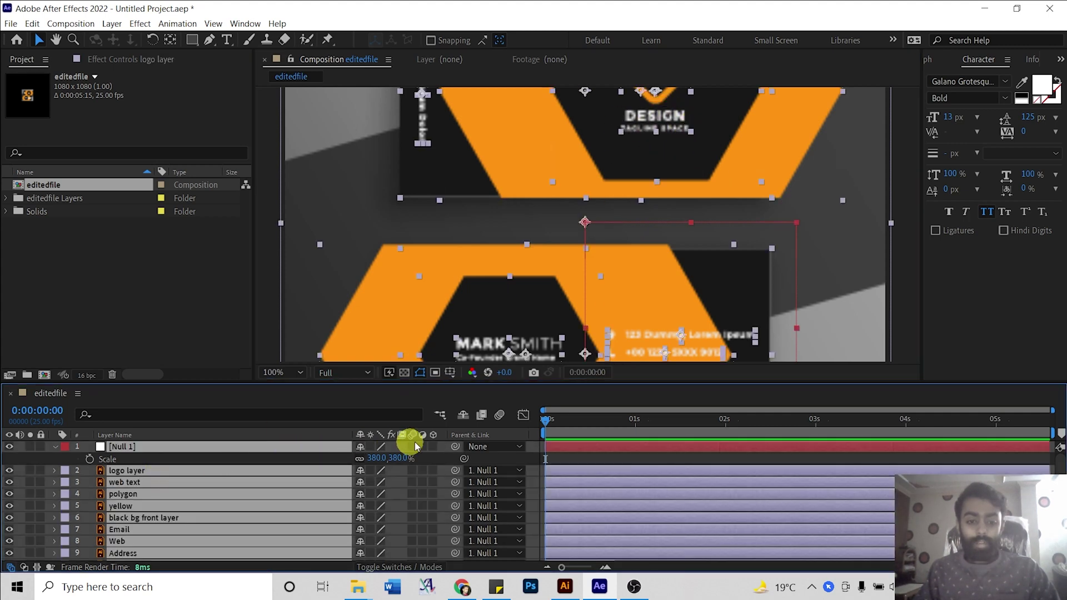
click(371, 446)
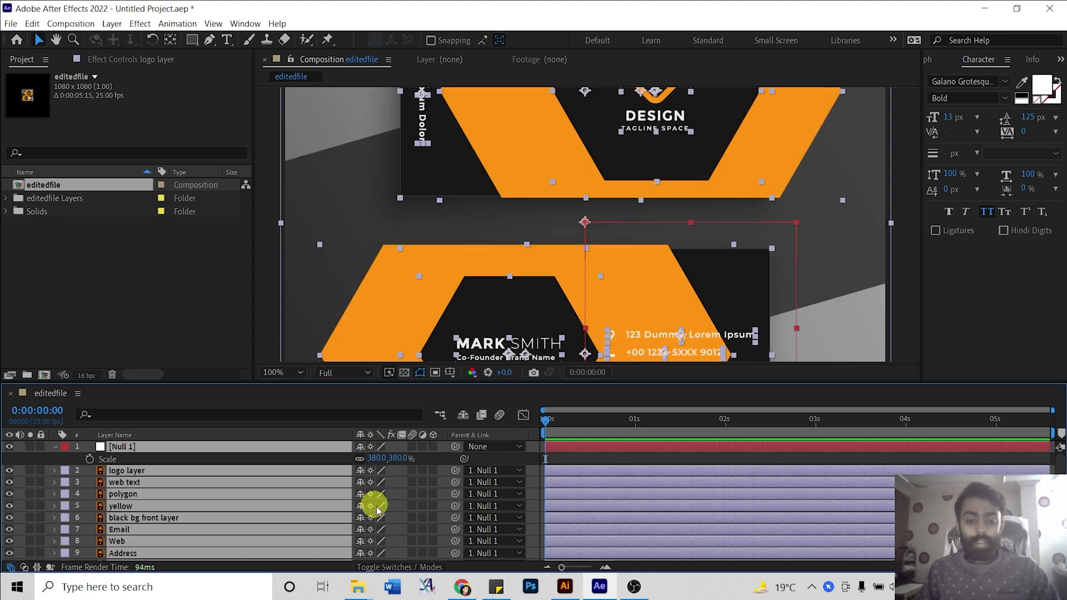
right_click(499, 433)
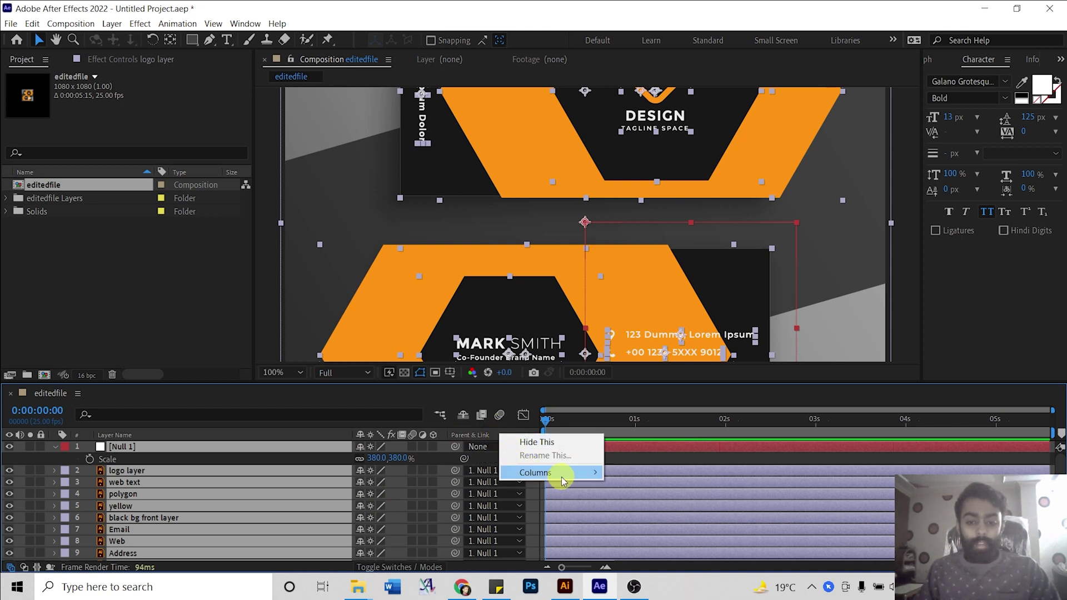
mouse_move(562, 478)
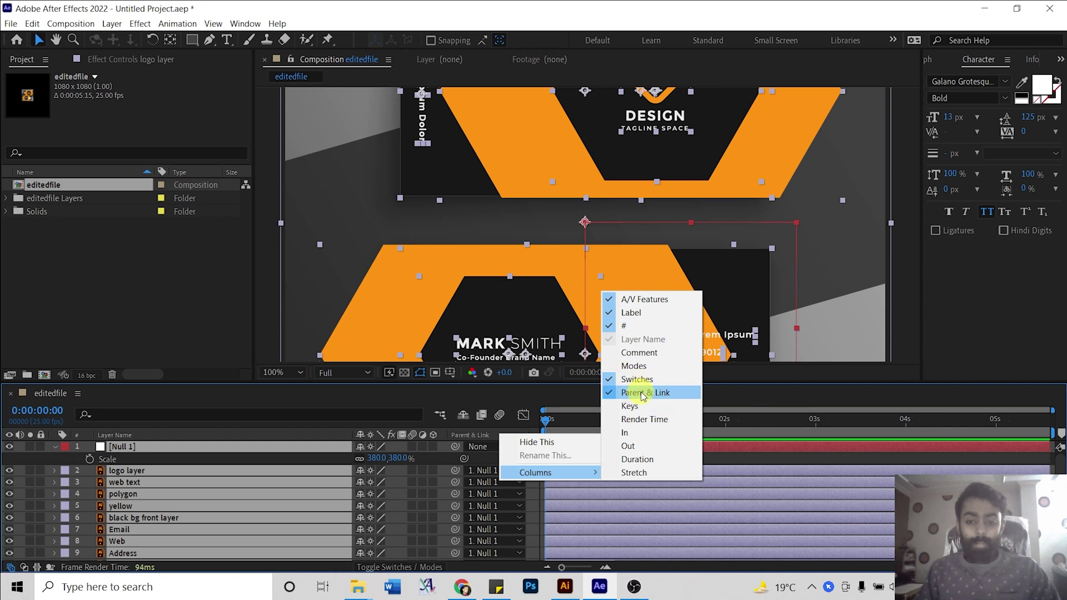
click(544, 271)
scroll(565, 268, down, 2)
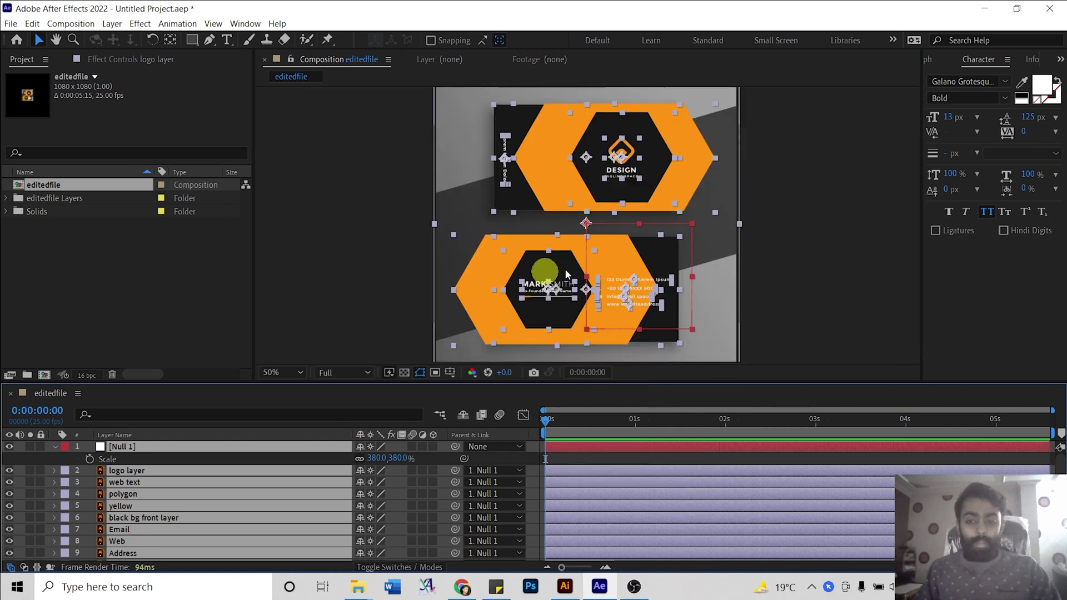
click(815, 288)
click(54, 446)
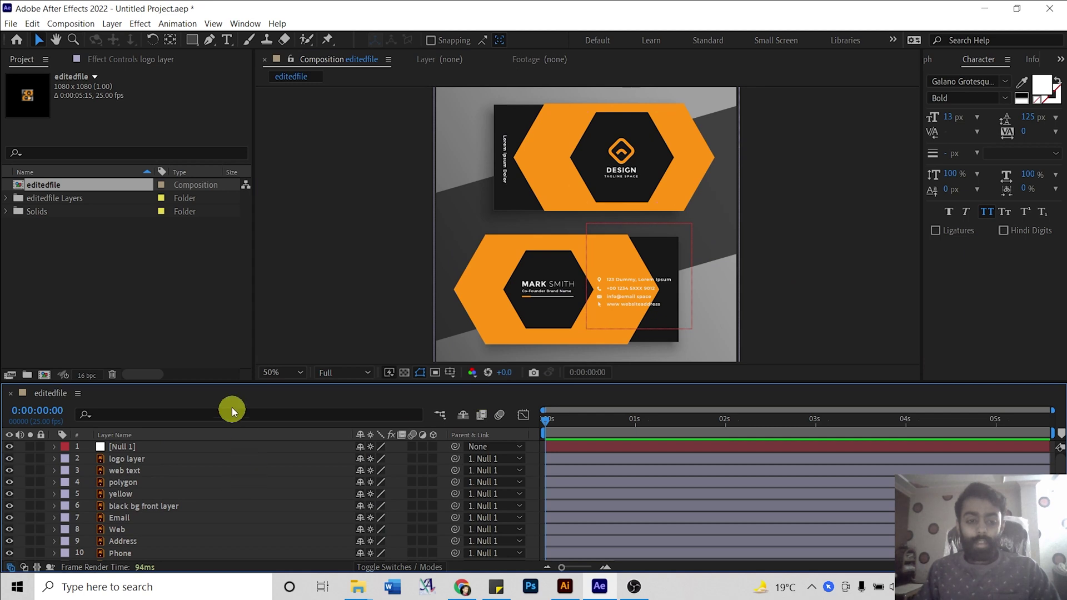
Give the front-card layers, logo through black bg front, the Fuchsia label.
drag(227, 385, 228, 381)
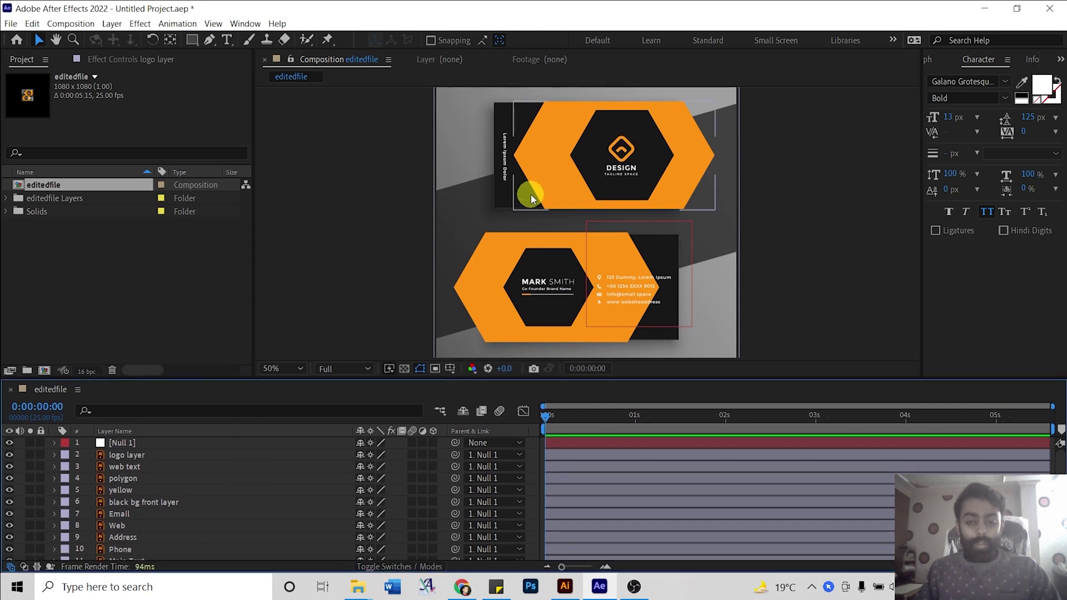
scroll(526, 171, up, 2)
drag(496, 191, 484, 193)
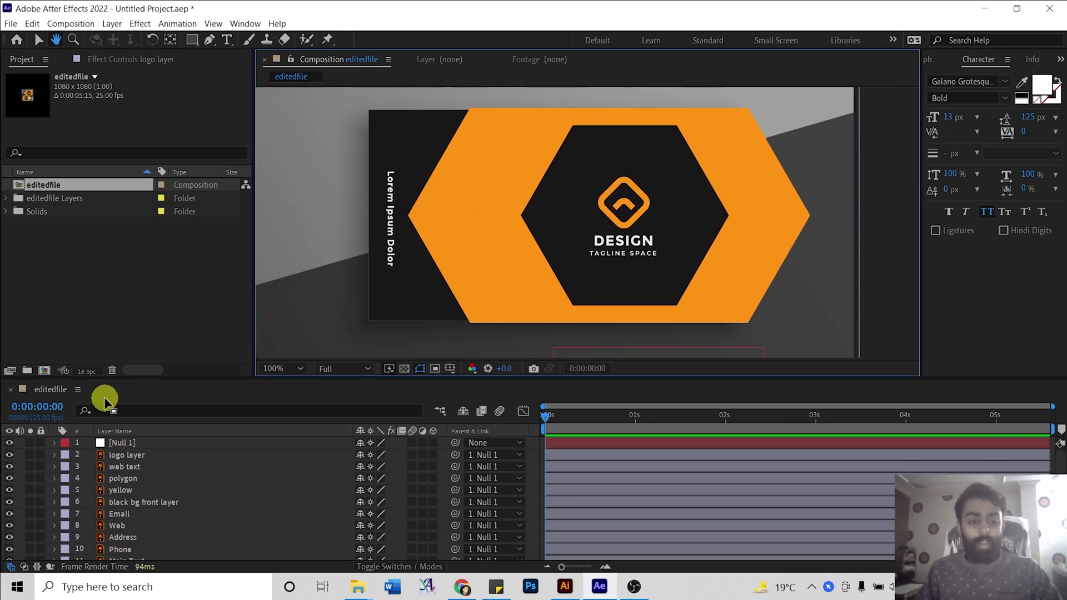
click(143, 455)
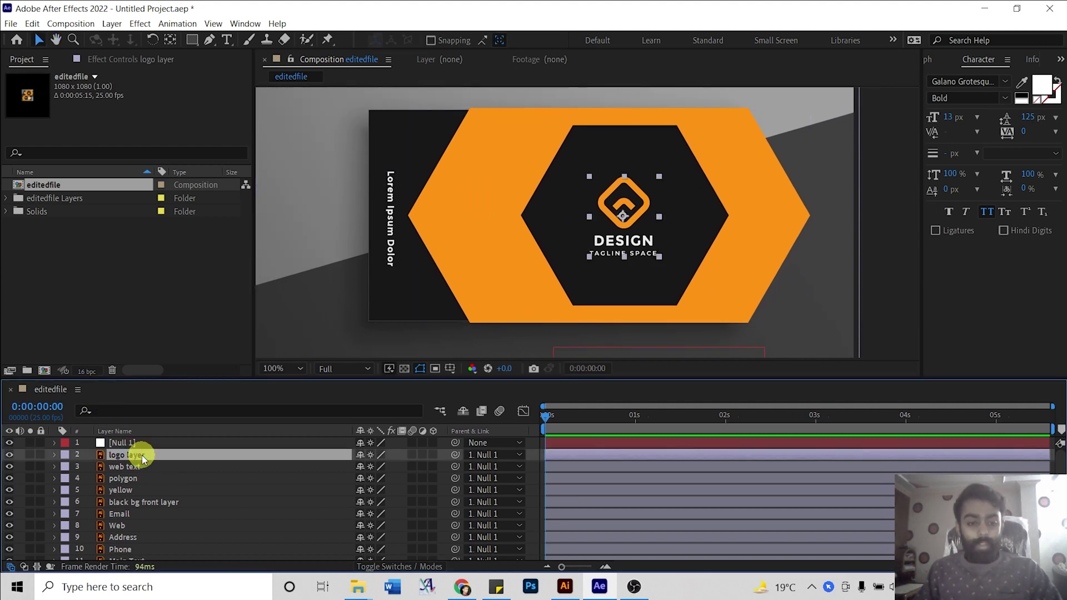
scroll(142, 455, down, 1)
click(142, 455)
click(450, 196)
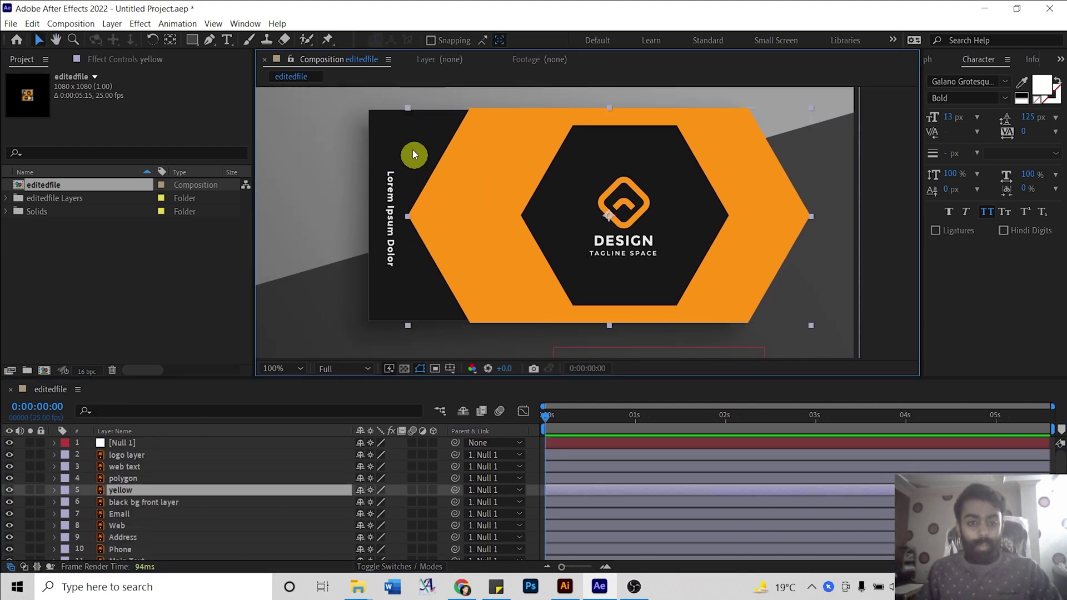
click(148, 502)
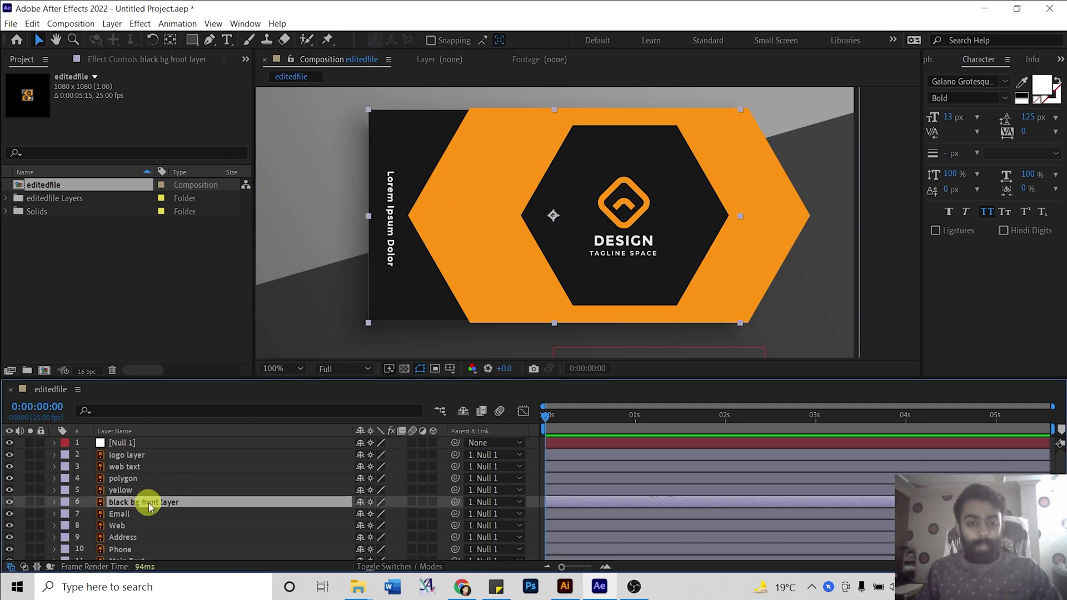
shift+click(129, 455)
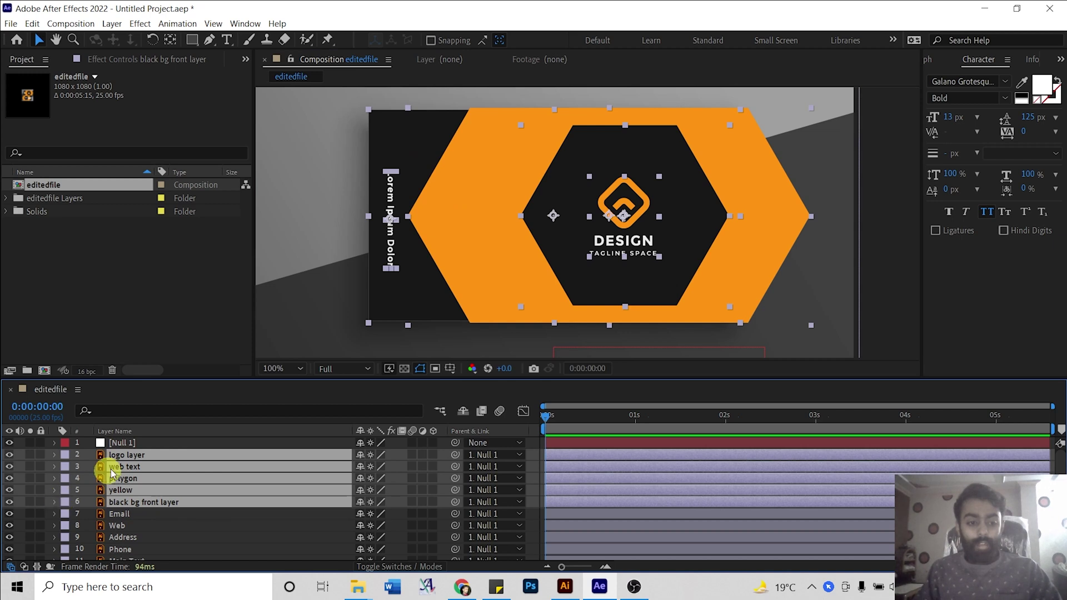
click(67, 456)
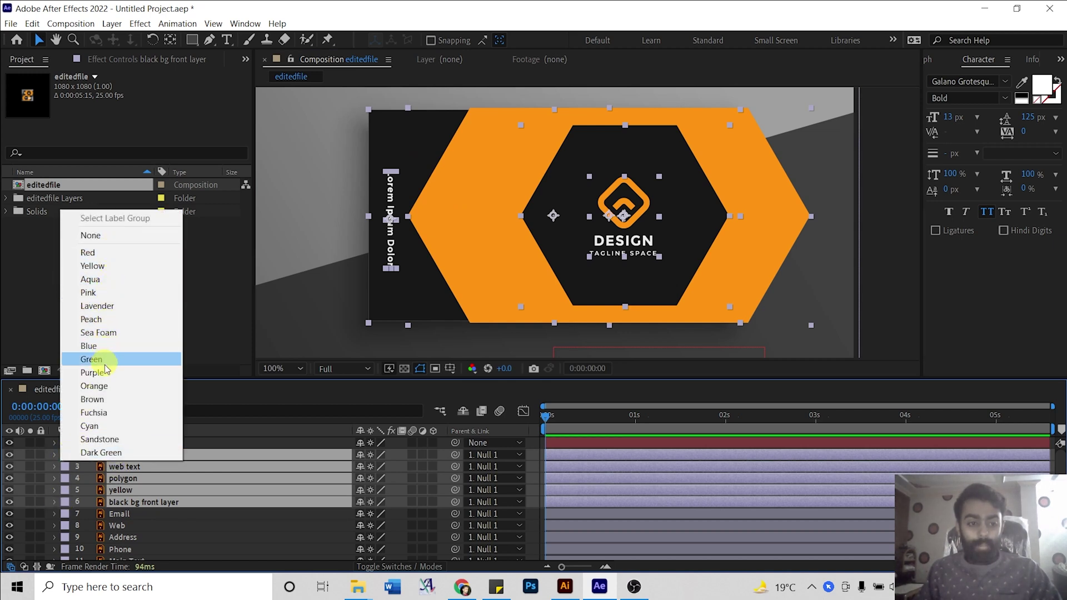
click(106, 412)
Give the back-card layers, Email through background, the Yellow label.
click(159, 513)
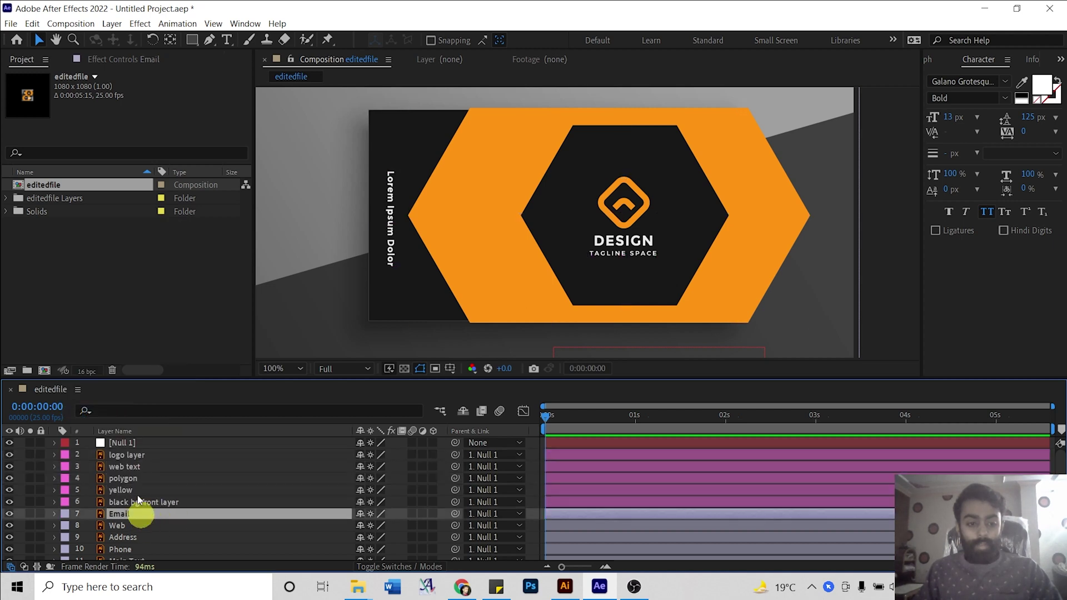
click(153, 447)
click(150, 480)
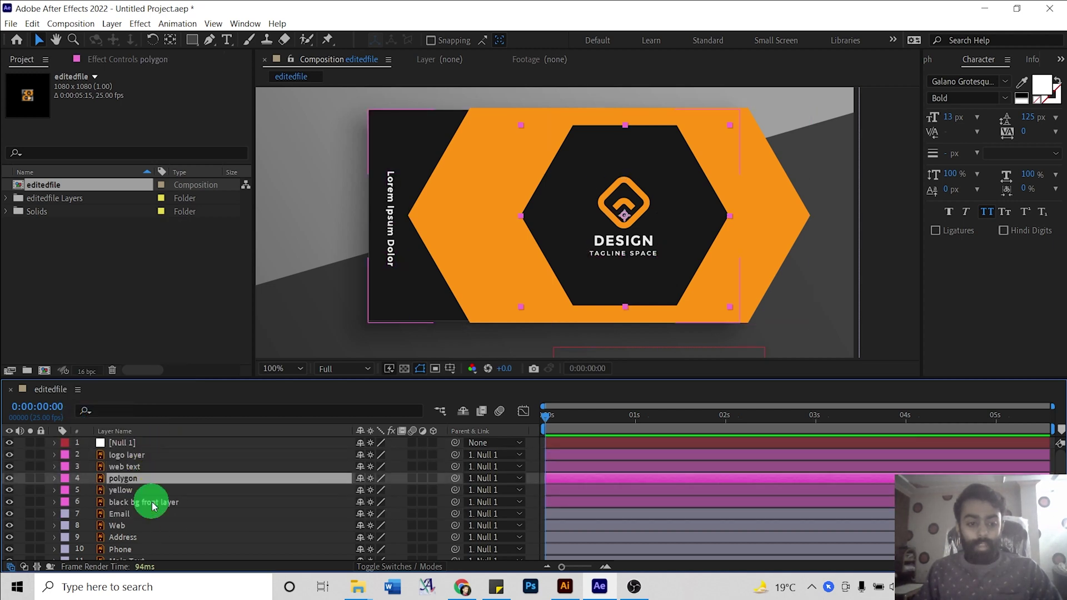
click(151, 502)
click(140, 459)
click(142, 502)
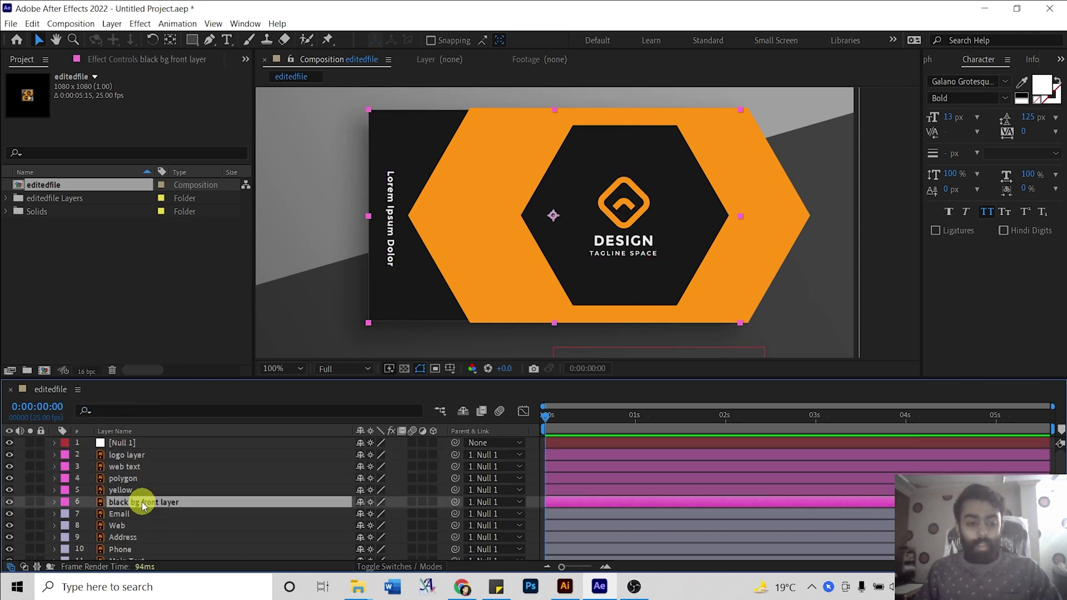
click(121, 515)
scroll(122, 515, down, 2)
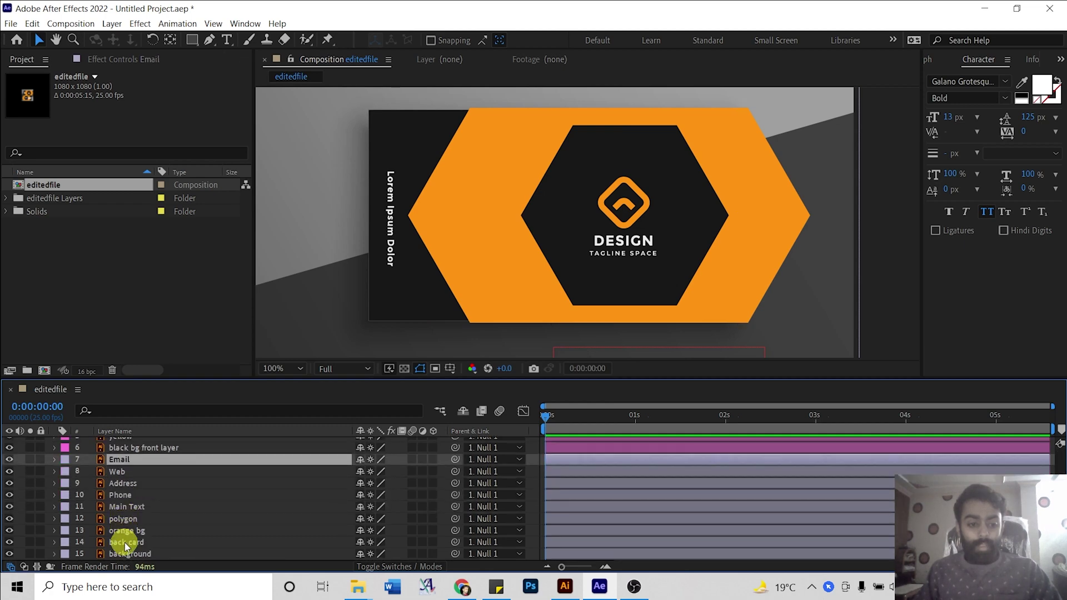
shift+click(125, 542)
scroll(558, 269, down, 2)
drag(572, 311, 550, 191)
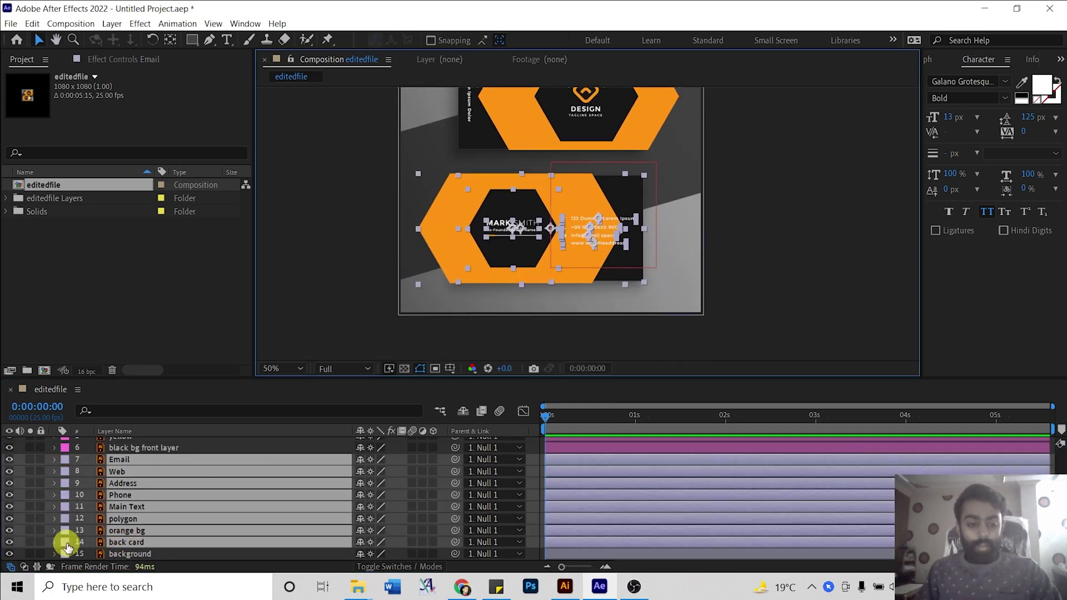
click(65, 553)
click(92, 354)
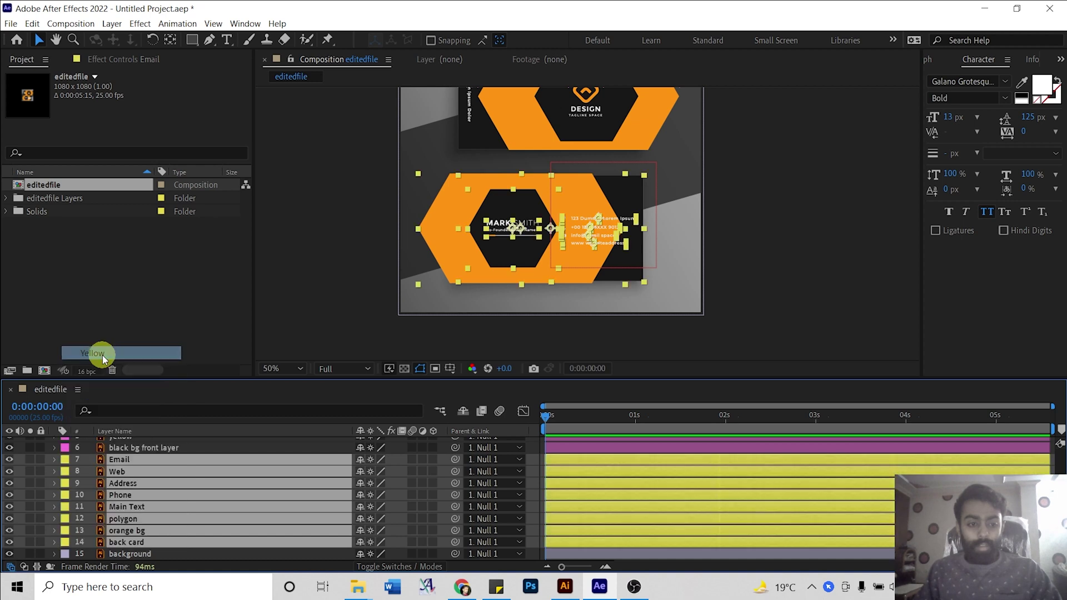
click(15, 497)
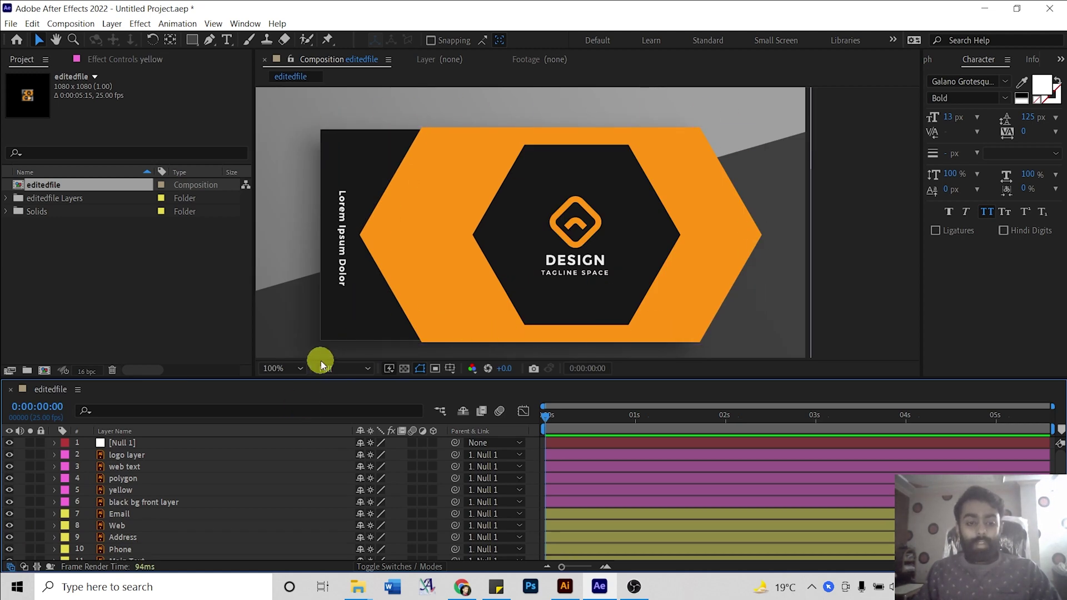
scroll(185, 480, down, 3)
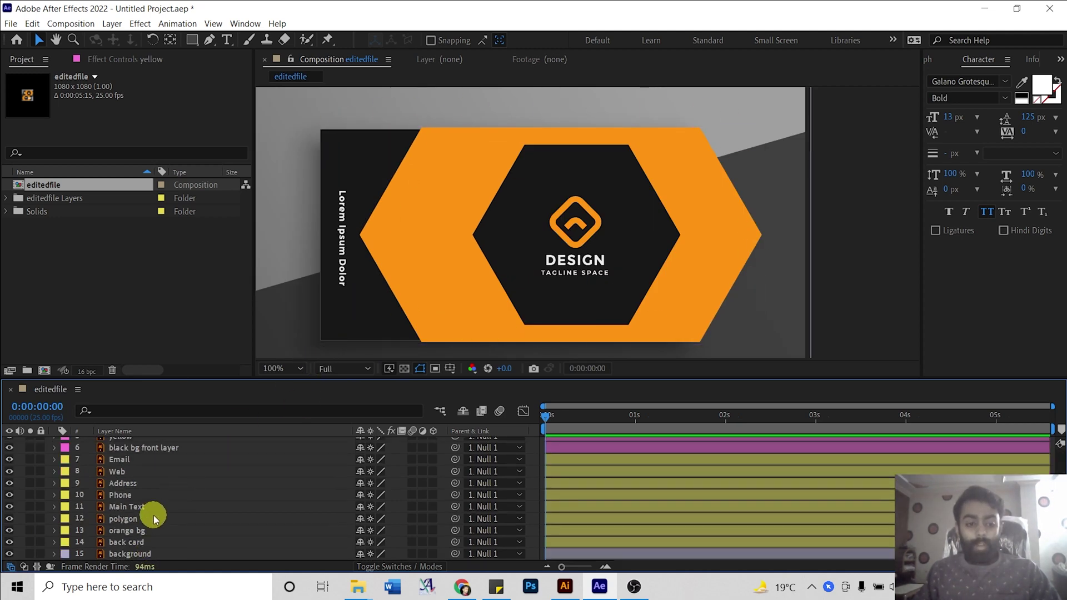
scroll(157, 455, up, 3)
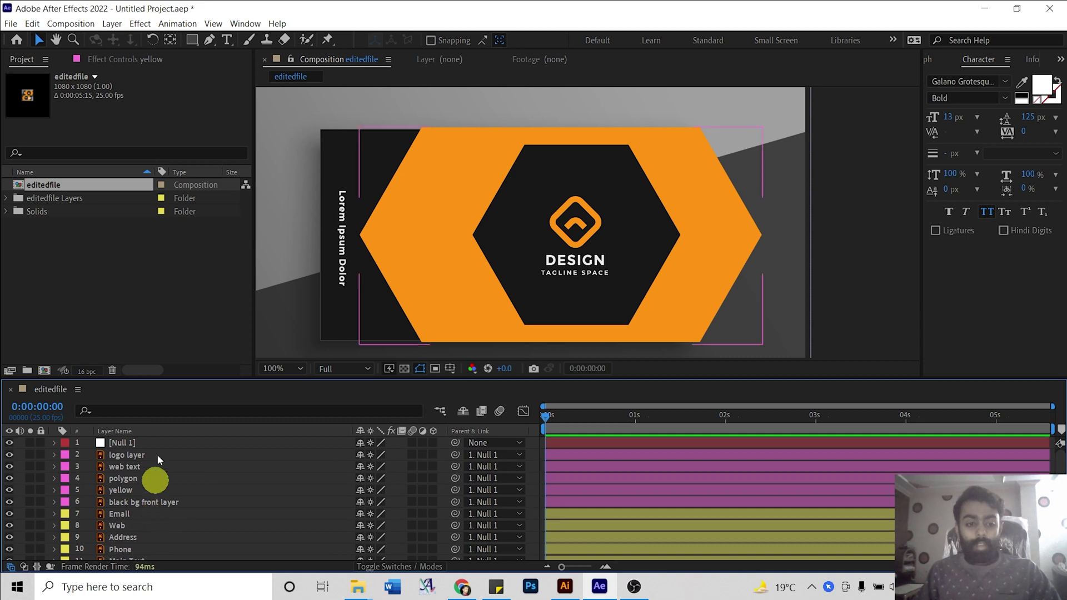
Set the Rectangle tool to no stroke and a solid fill sampled from the card's orange chevron.
click(192, 40)
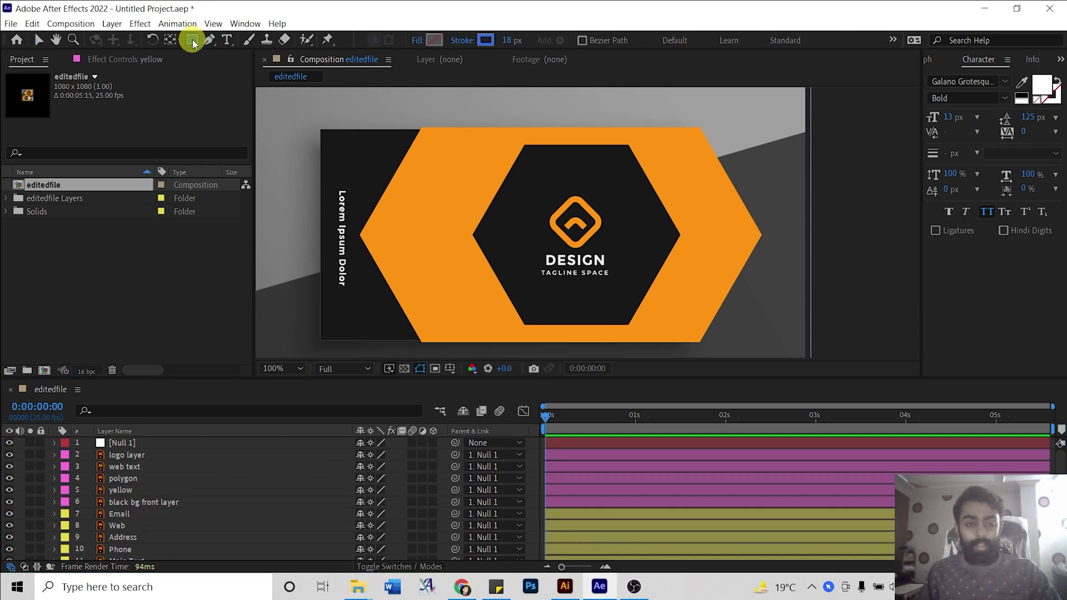
click(457, 42)
click(459, 261)
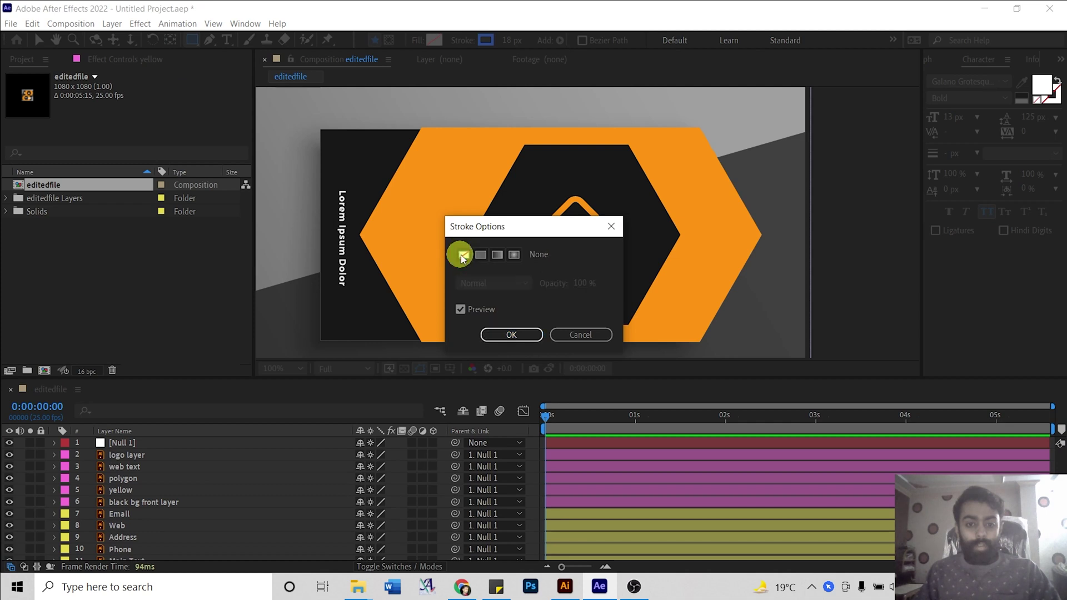
click(511, 336)
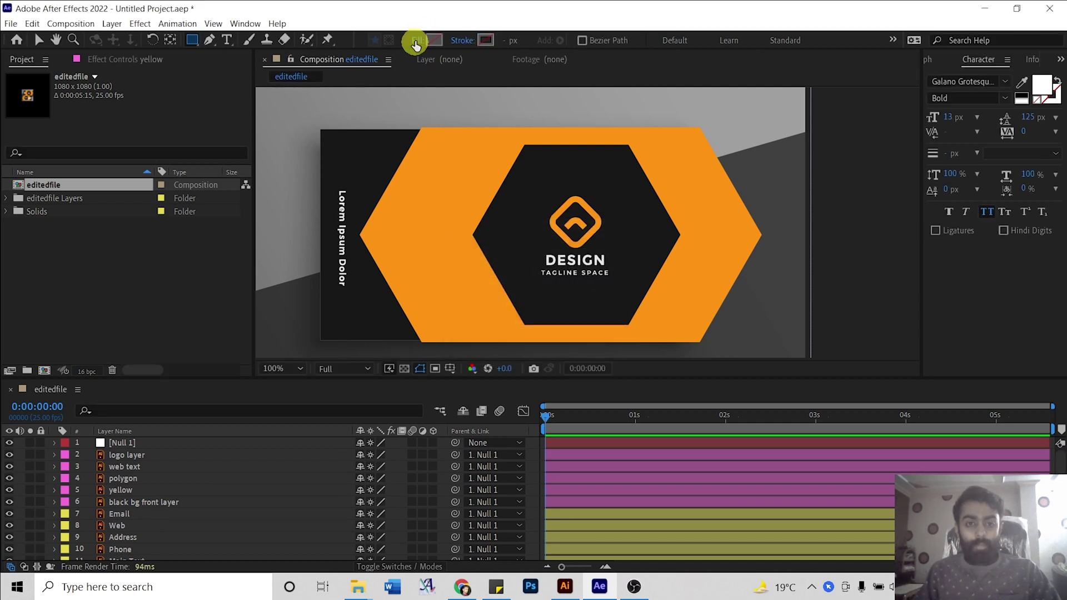
click(434, 40)
click(480, 256)
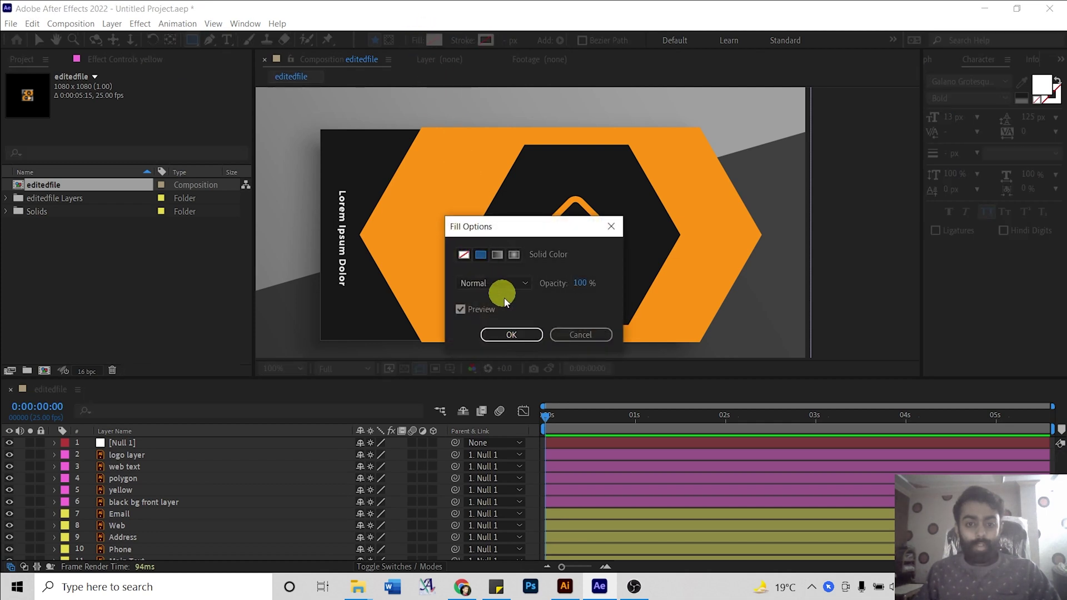
click(507, 335)
click(436, 40)
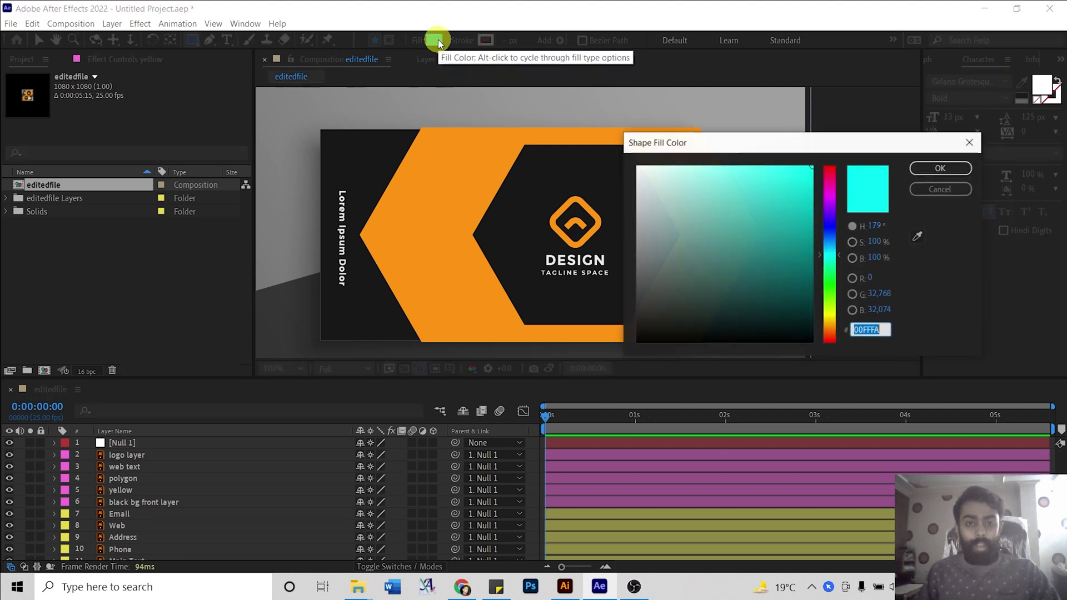
click(918, 236)
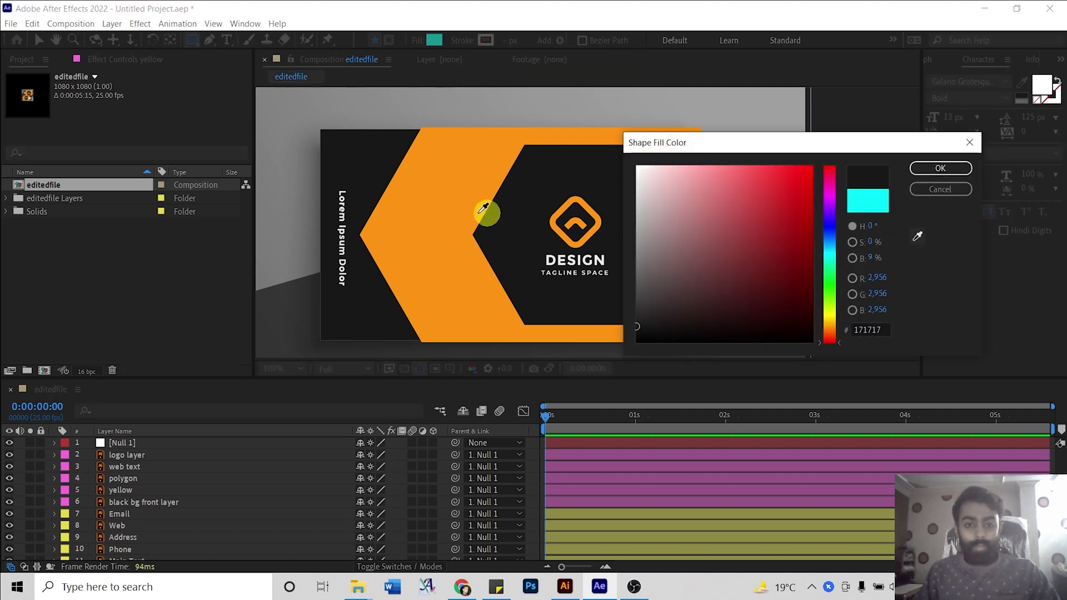
click(422, 200)
key(Return)
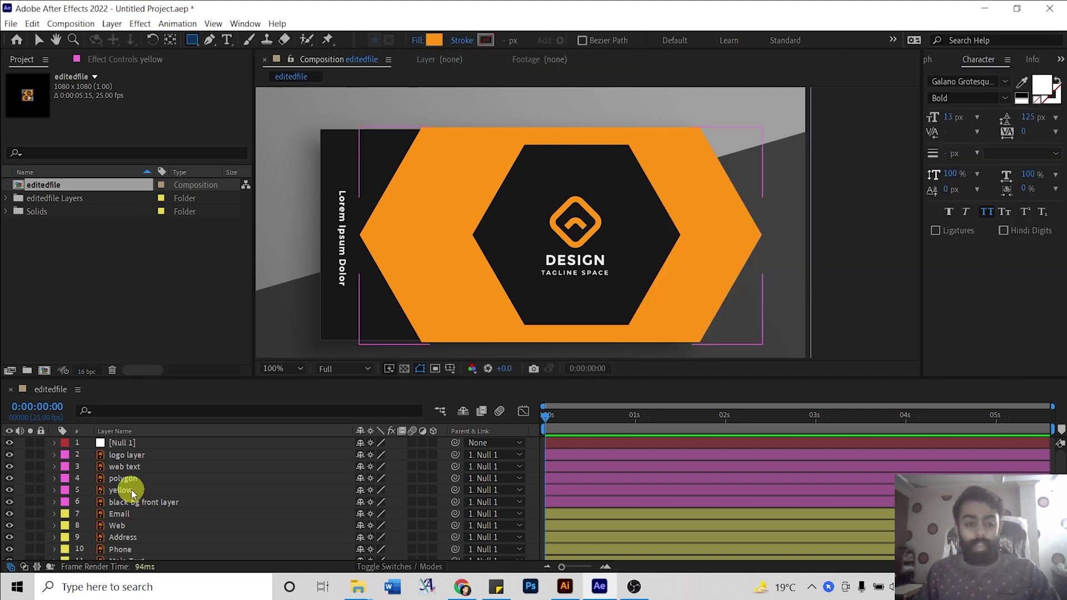
Hide the yellow hexagon layer and delete an accidentally drawn mask.
click(124, 489)
click(10, 490)
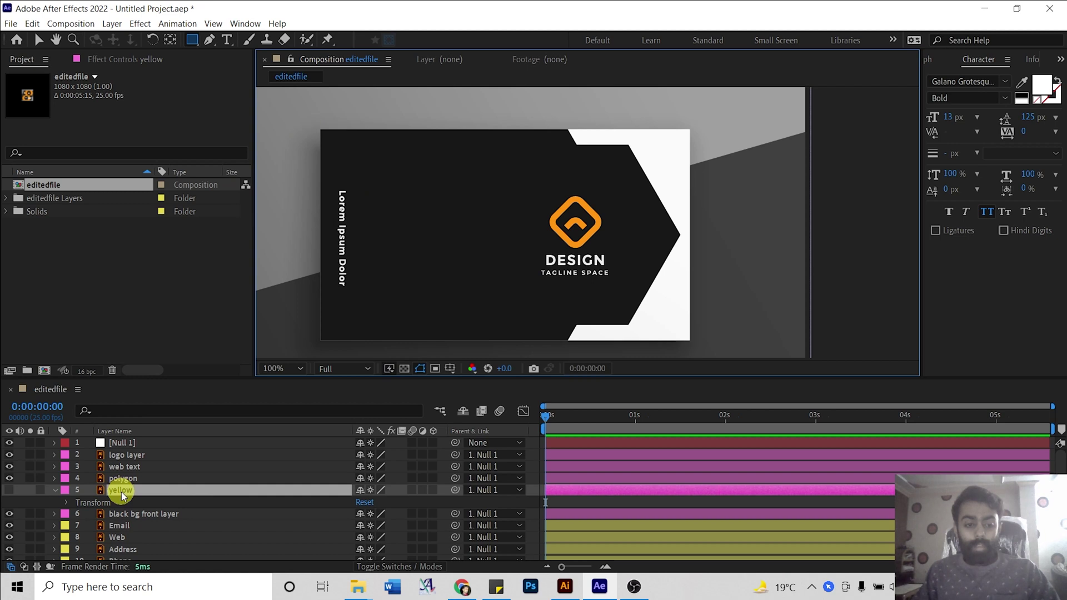
drag(323, 128, 429, 214)
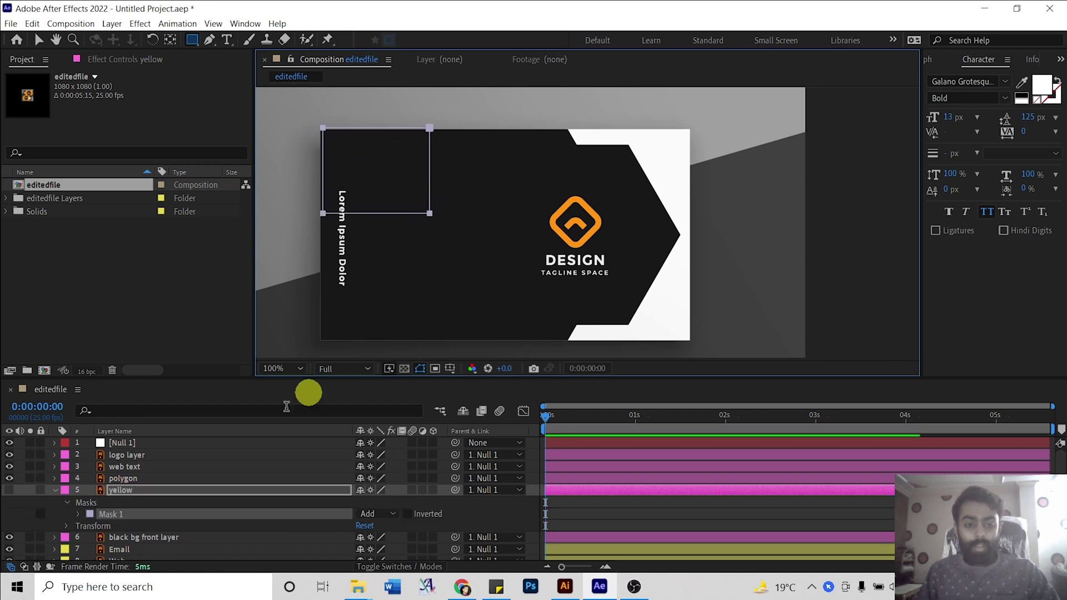
click(133, 503)
key(Delete)
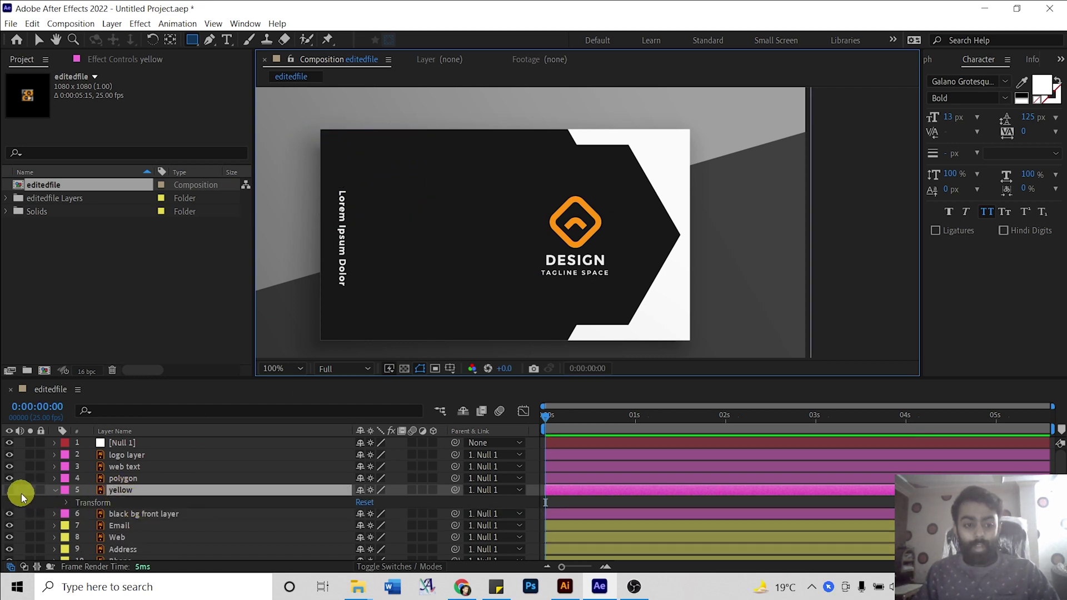
click(111, 437)
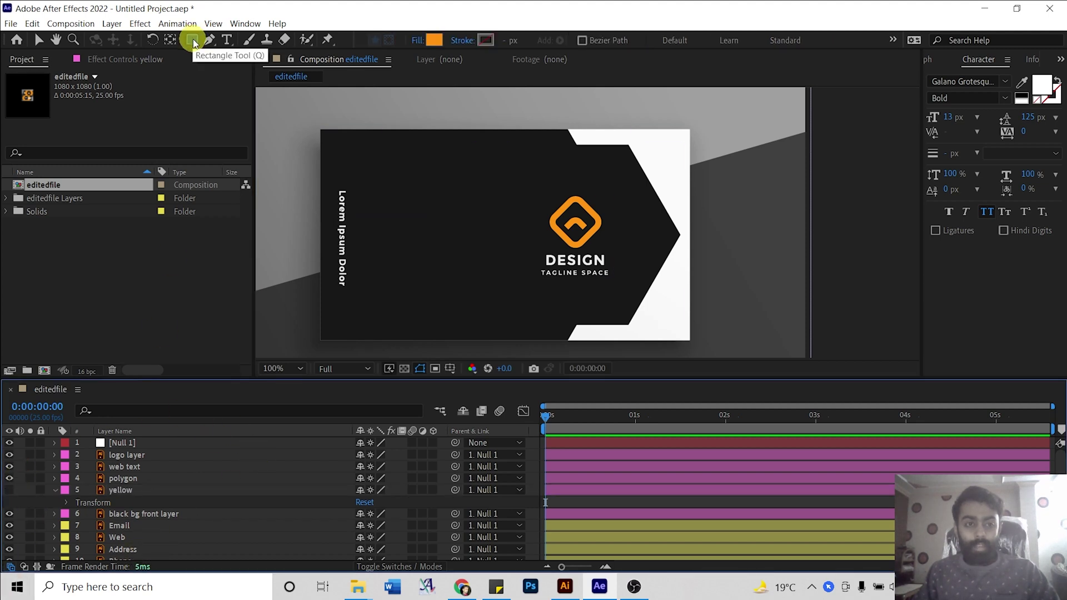
Draw an orange rectangle over the whole card, name it 'Orange Layer', and move it below polygon.
drag(320, 130, 690, 341)
click(167, 448)
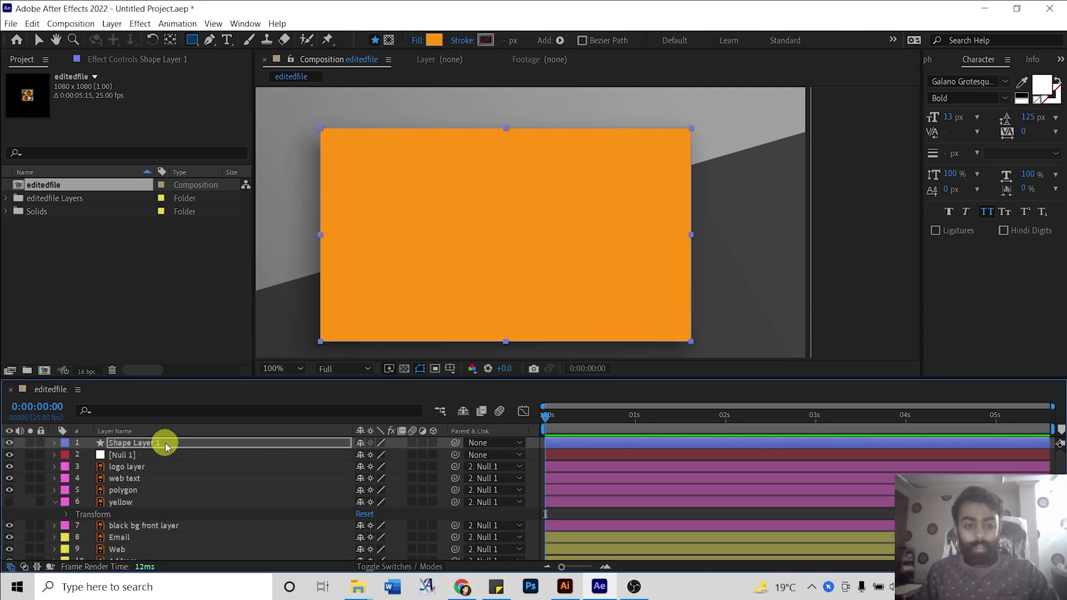
key(Return)
text(Ora)
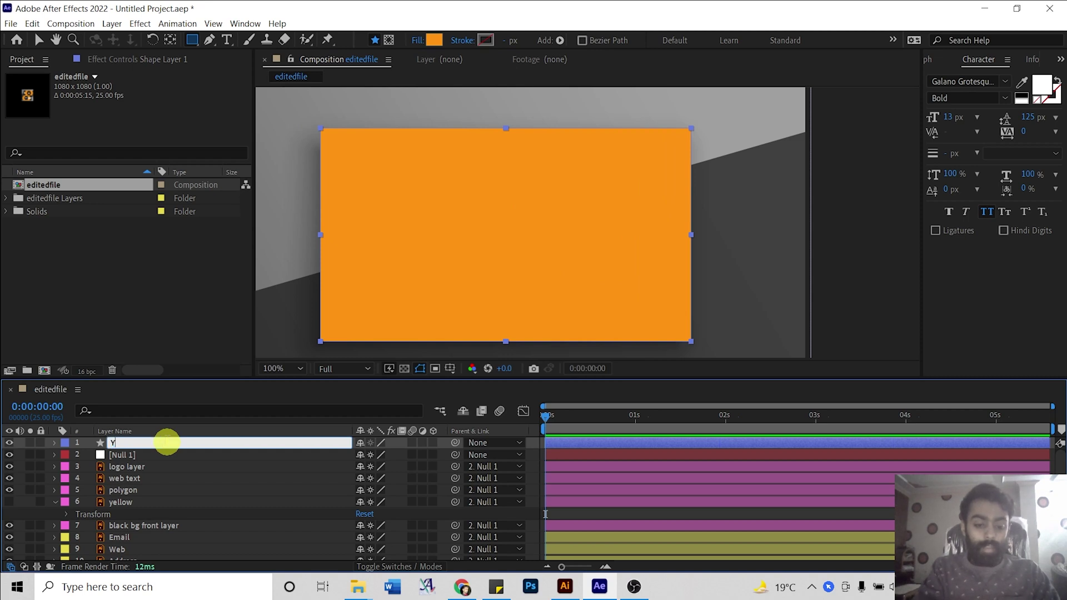
text(nge La)
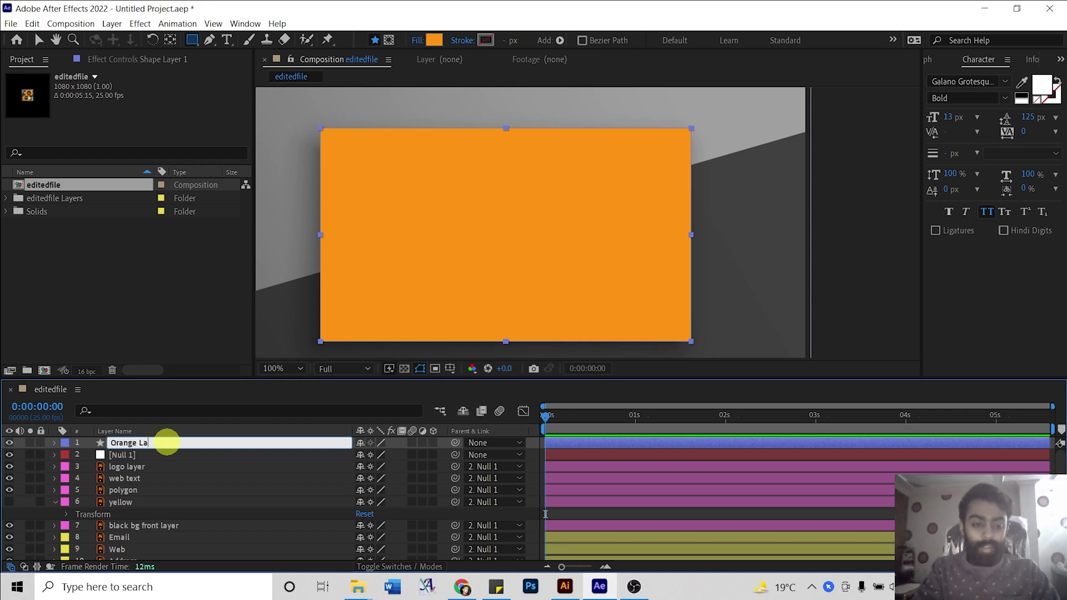
text(yer)
key(Return)
drag(168, 443, 167, 497)
Delete the yellow layer, move Orange Layer below black bg front, and select the polygon layer.
click(129, 504)
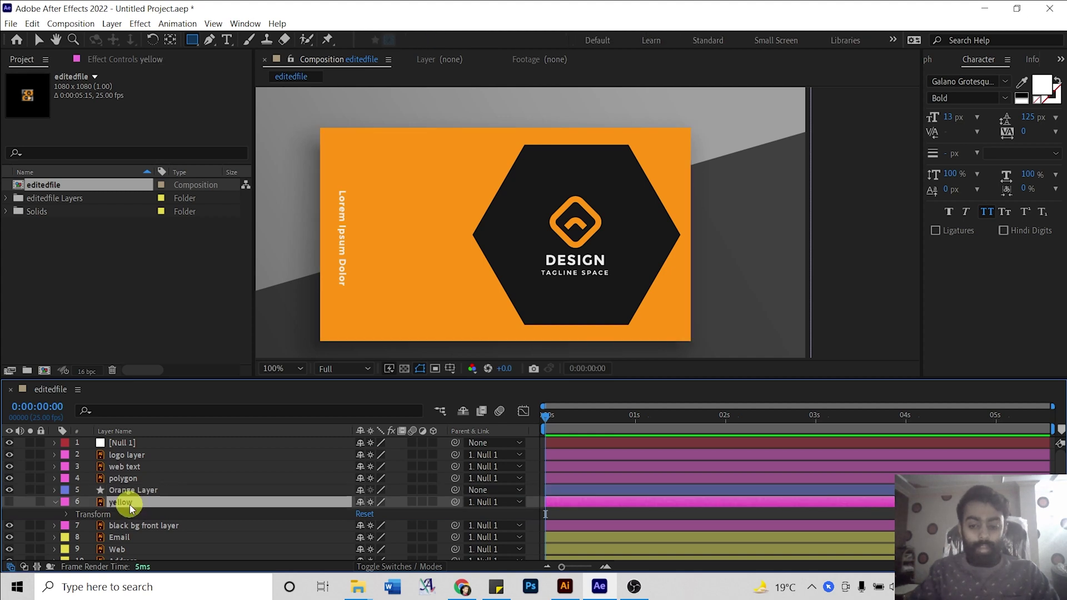
key(Delete)
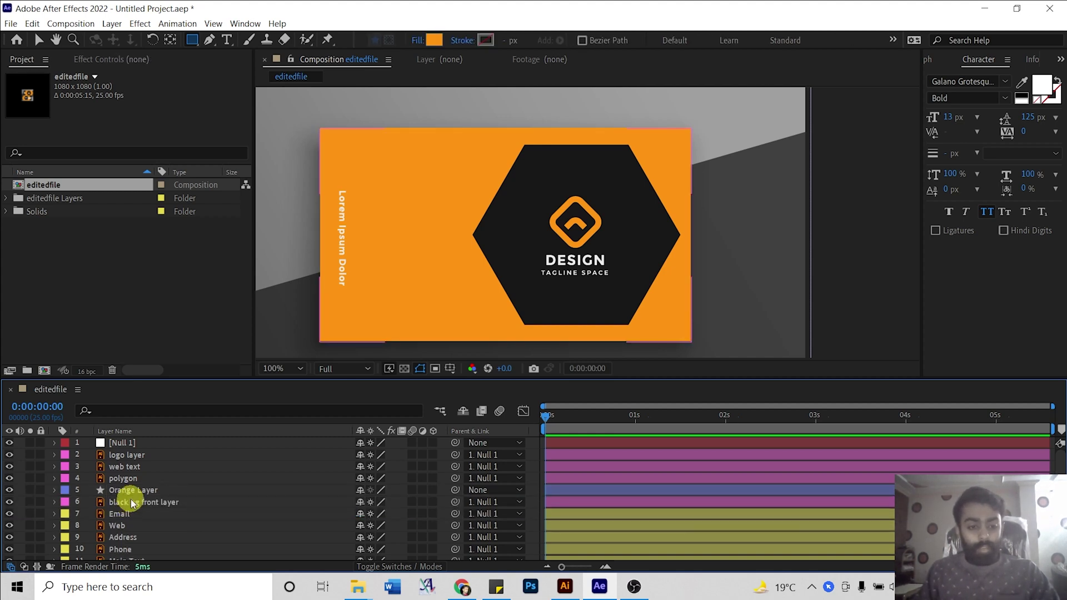
click(133, 503)
drag(149, 492, 146, 507)
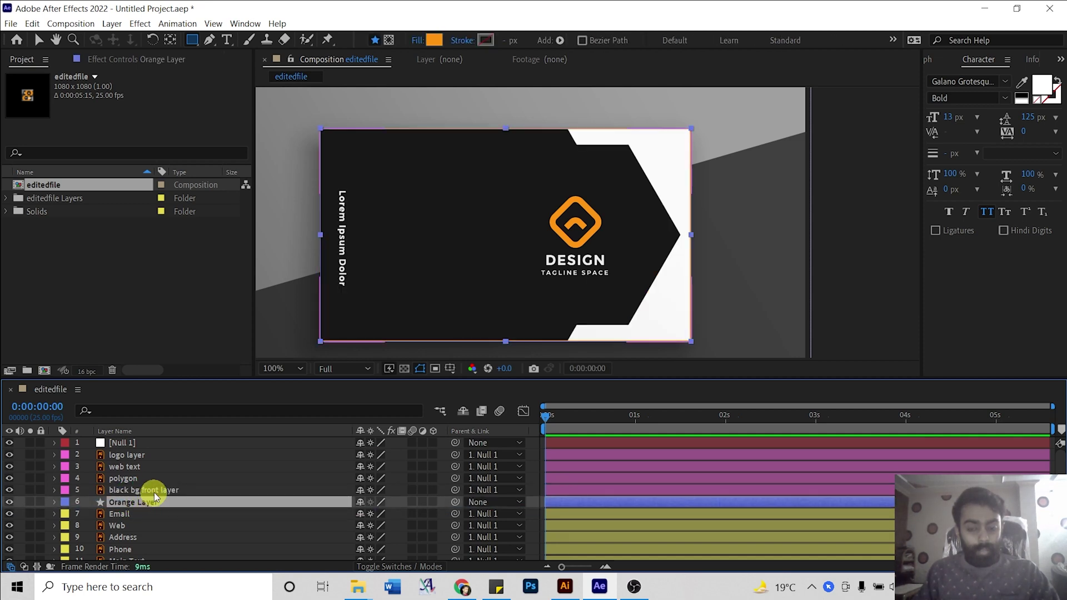
click(127, 492)
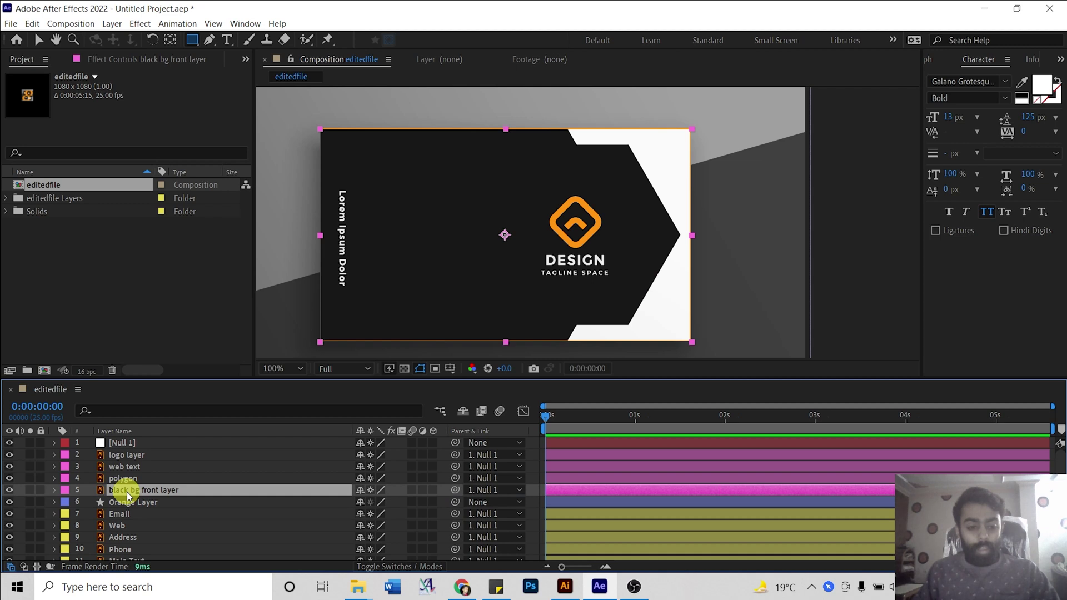
click(124, 480)
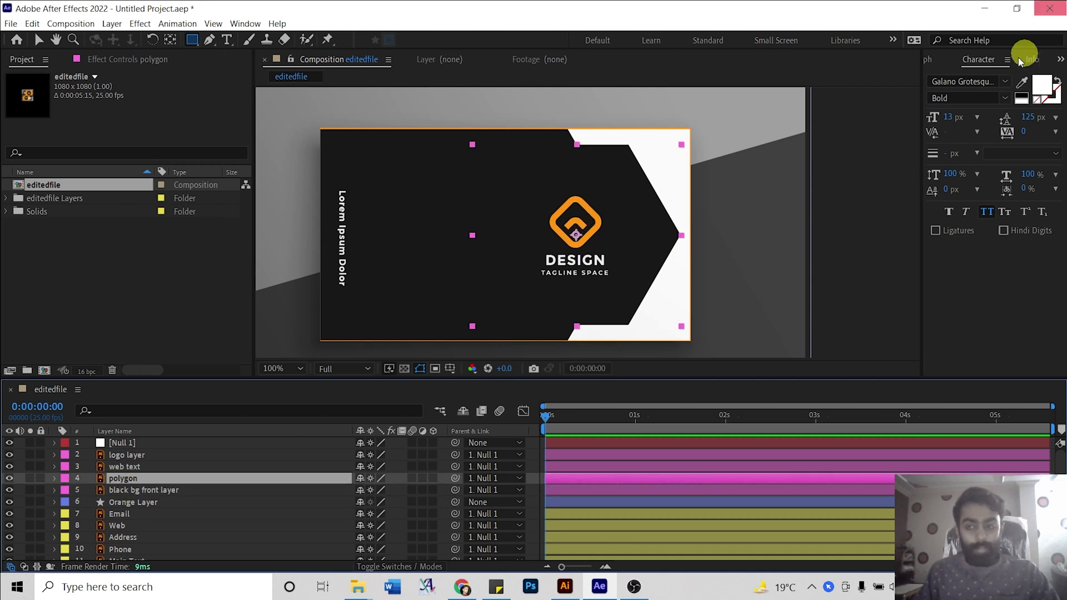
Find Drop Shadow in Effects & Presets and apply it to the polygon layer.
click(933, 59)
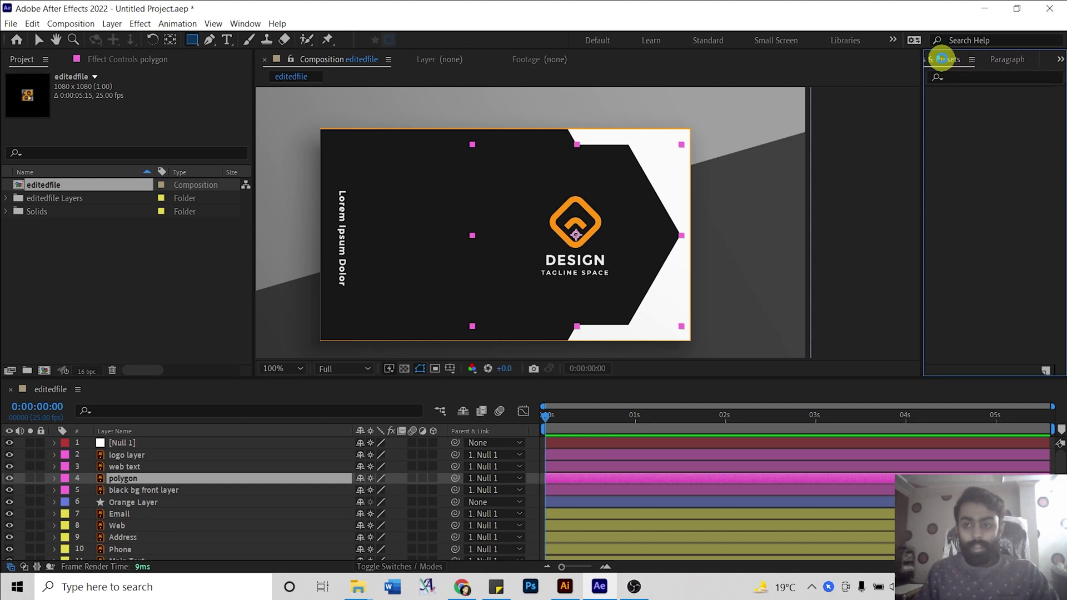
key(ctrl+5)
click(945, 76)
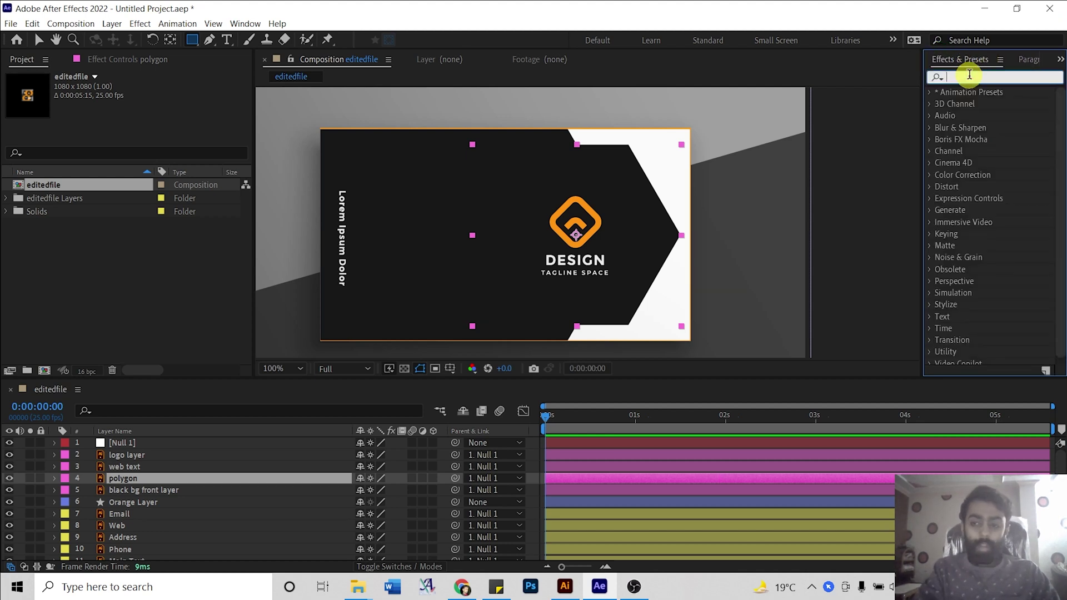
text(drop)
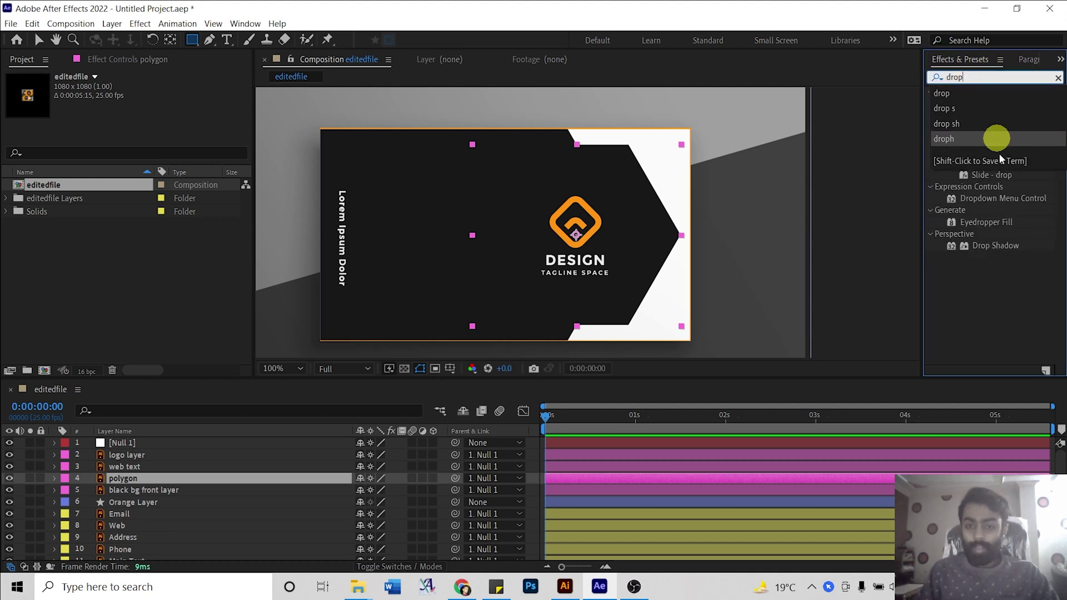
click(993, 281)
drag(995, 246, 617, 248)
key(v)
Set the shadow colour to the logo's orange, direction 255° and softness 30.
click(164, 100)
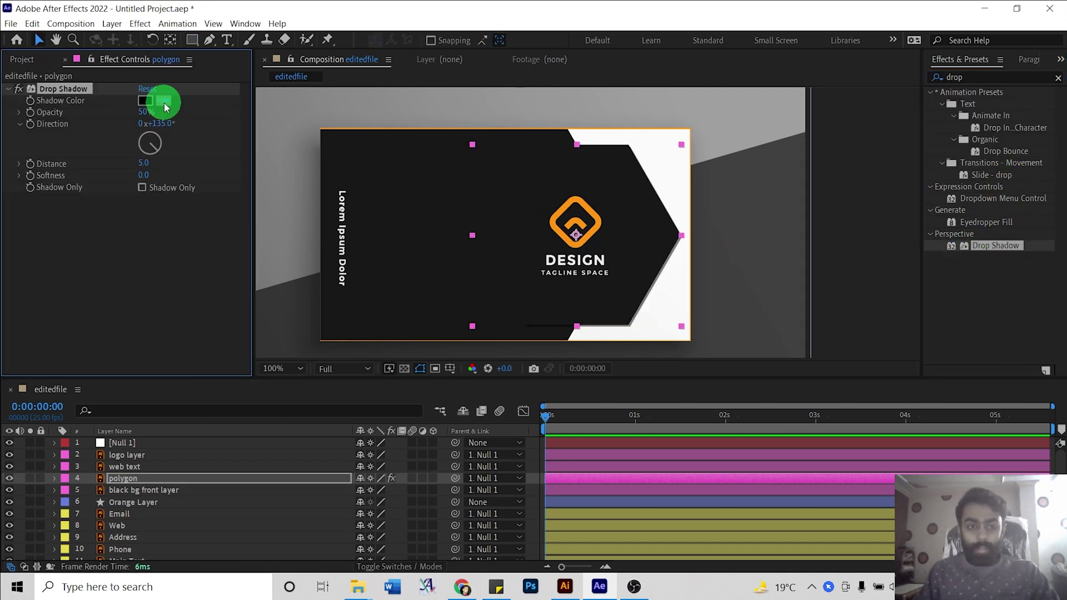
click(597, 207)
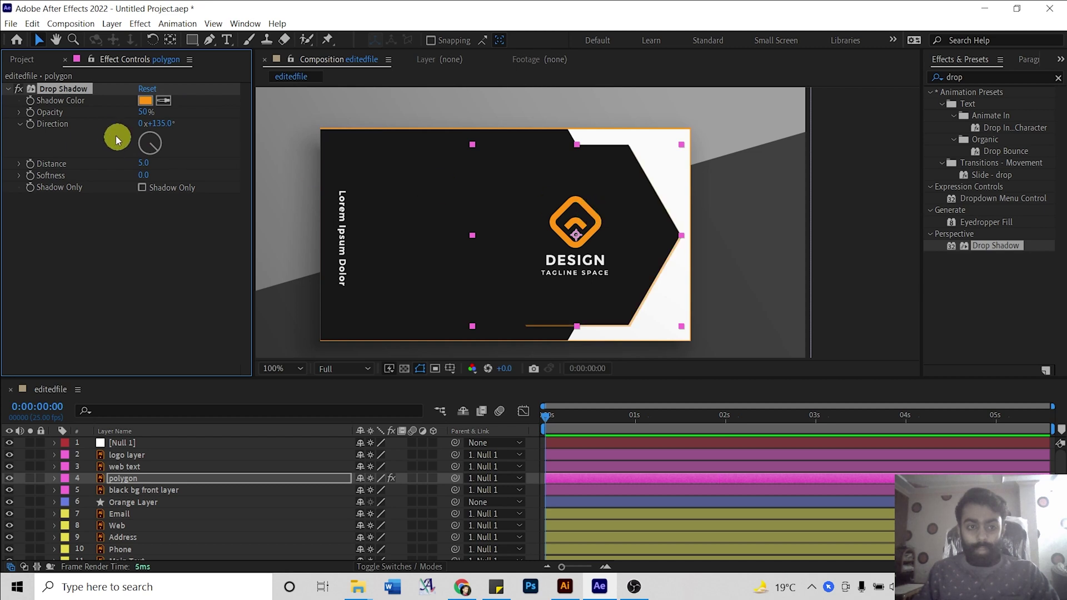
drag(128, 153, 155, 175)
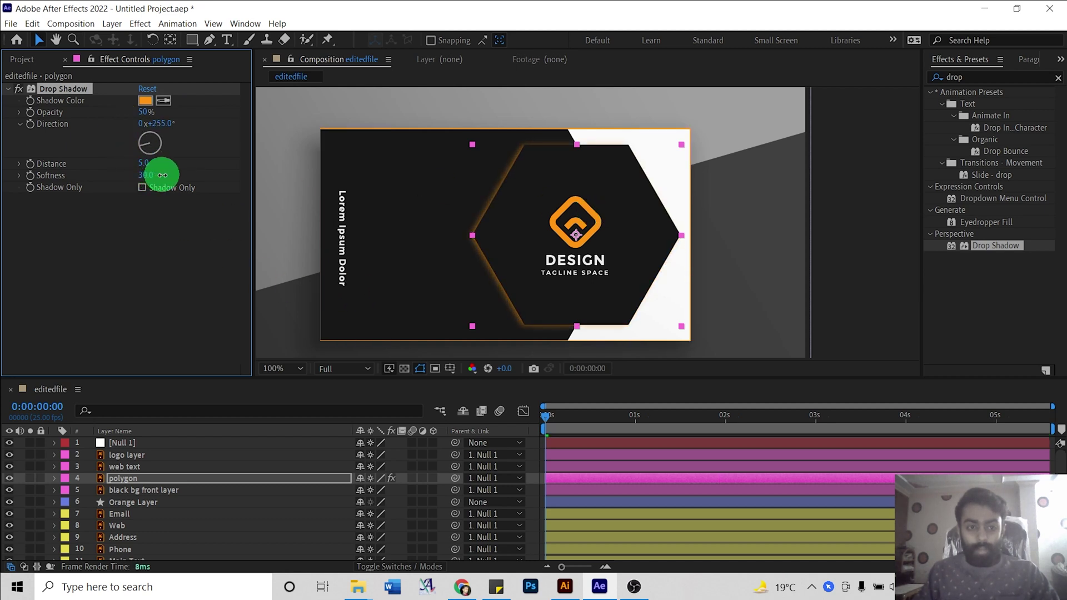
click(157, 226)
click(290, 415)
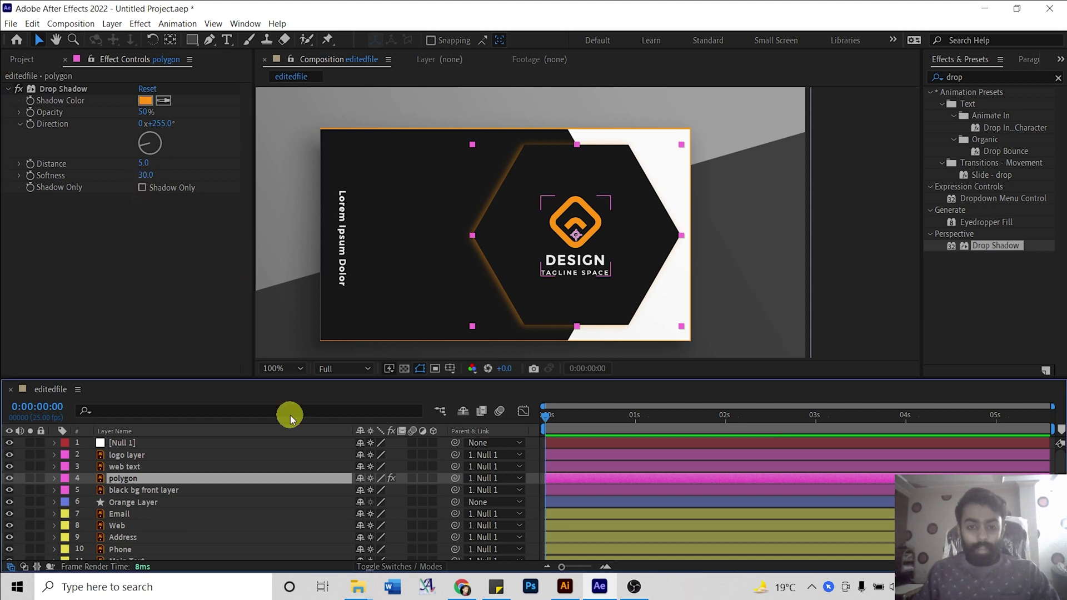
Hide the polygon and logo layers and select the black bg front layer.
click(9, 478)
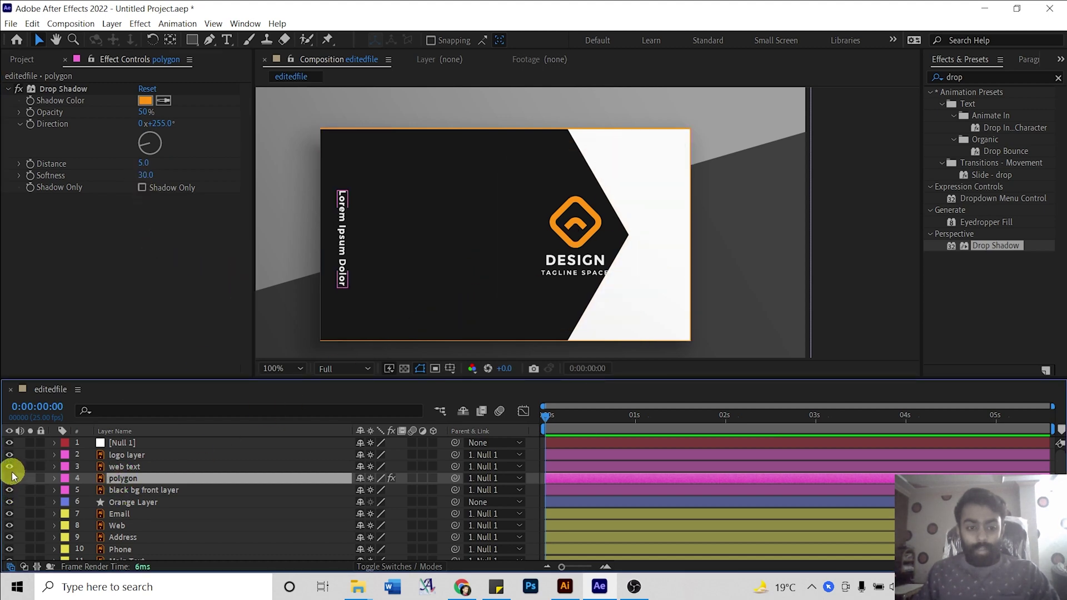
click(9, 456)
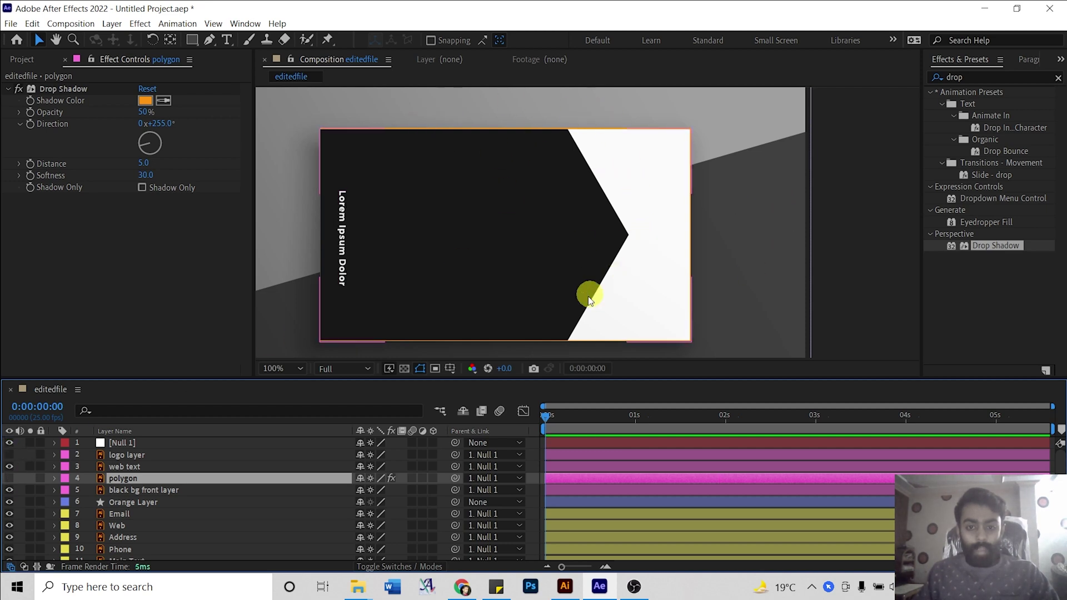
click(136, 490)
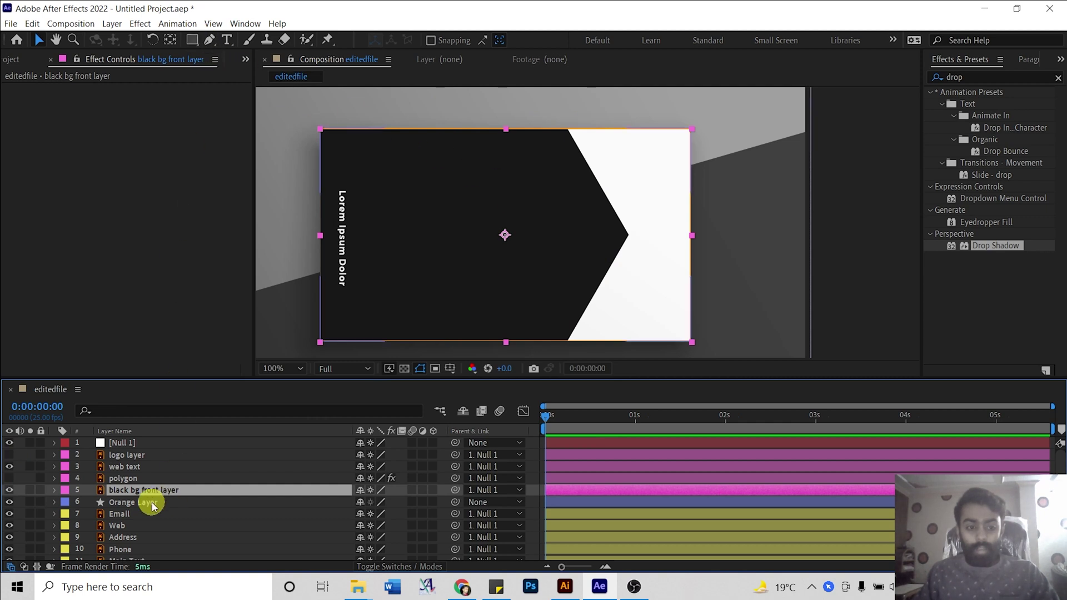
Draw a closed Pen mask on the black bg front layer that excludes the white area.
click(210, 40)
scroll(579, 257, up, 4)
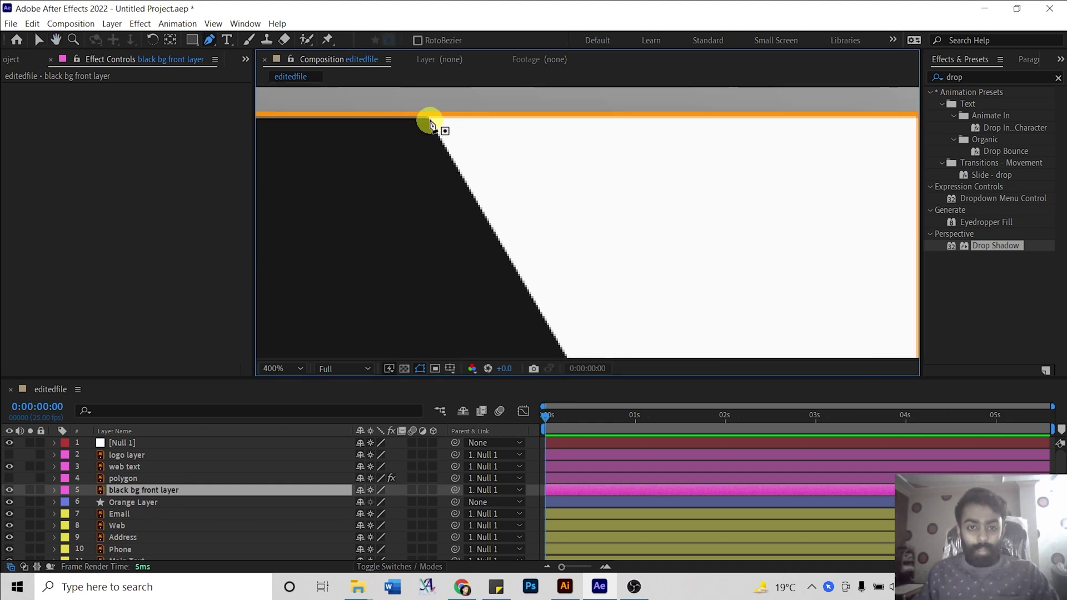
drag(626, 252, 536, 308)
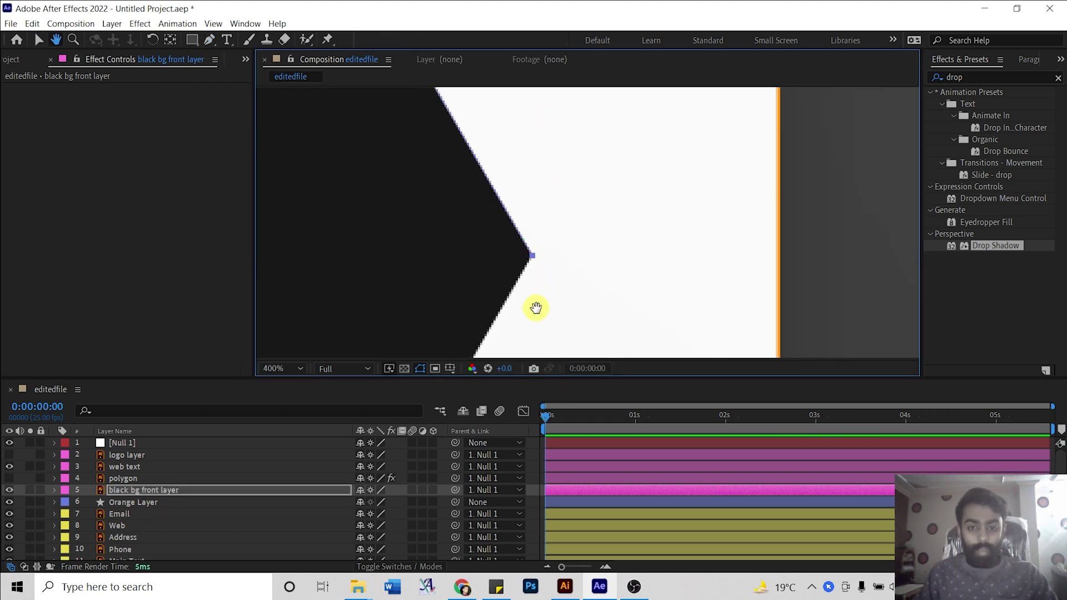
scroll(535, 307, down, 5)
scroll(507, 285, left, 2)
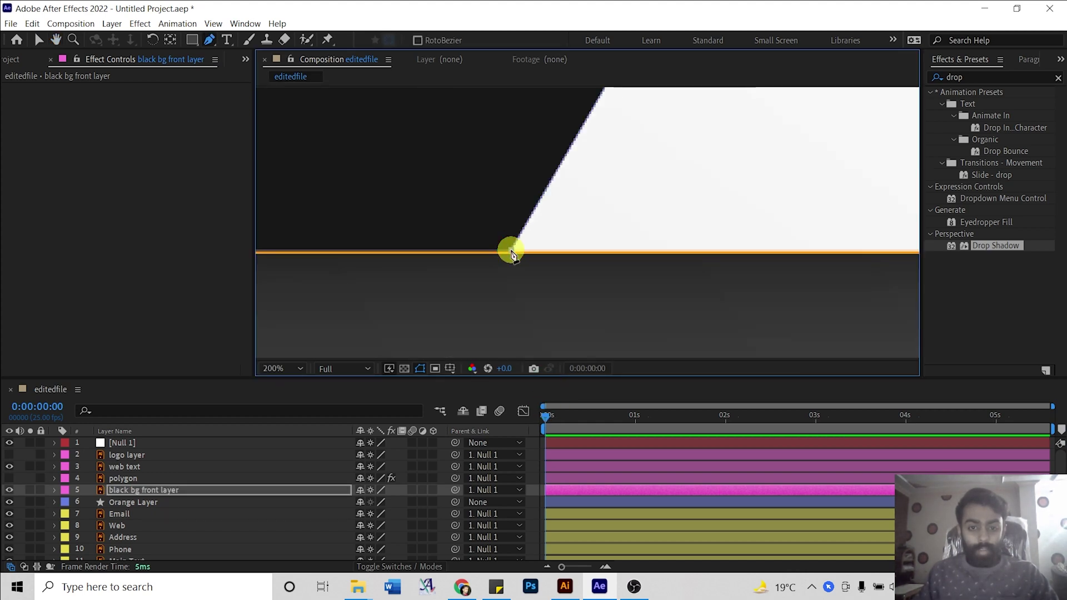
scroll(511, 254, down, 4)
key(v)
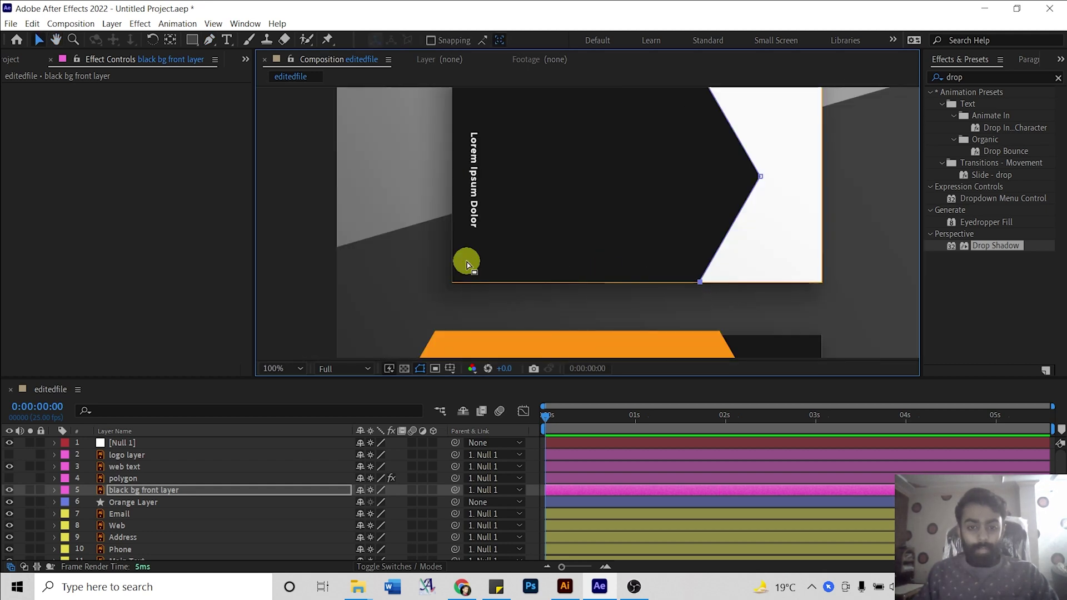
scroll(466, 264, down, 2)
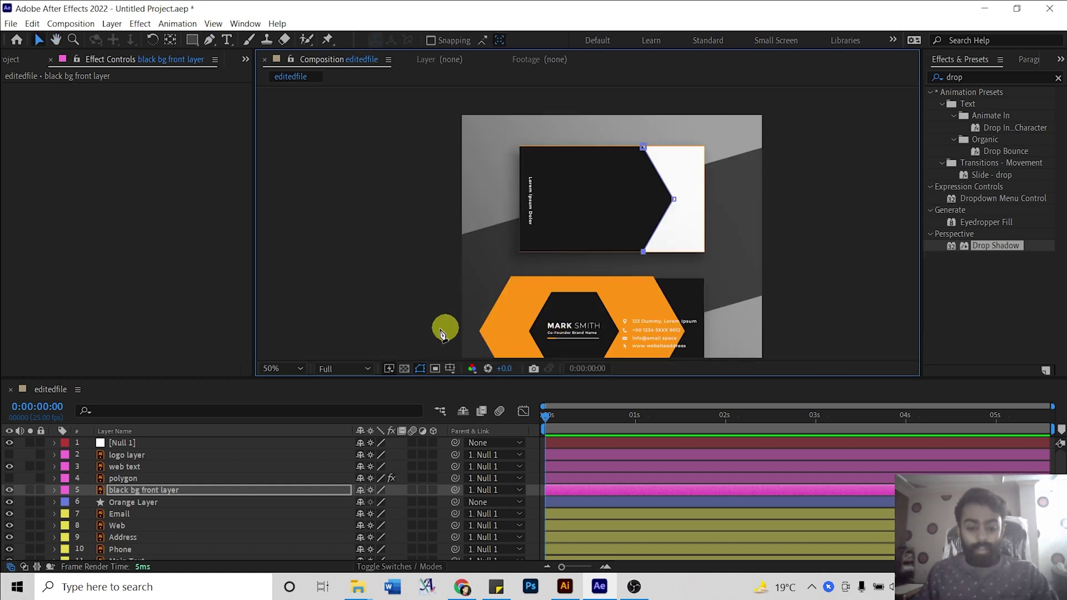
key(g)
click(484, 253)
click(427, 236)
click(451, 142)
click(552, 127)
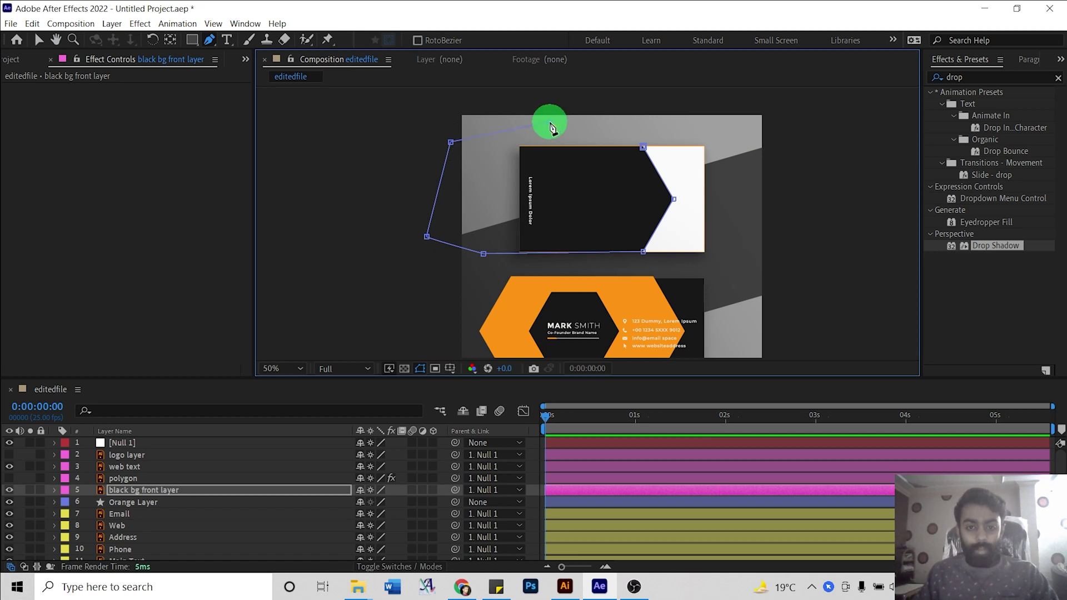
click(643, 147)
key(v)
Show the polygon and logo layers again and select the Orange Layer.
scroll(763, 175, up, 2)
click(764, 176)
scroll(761, 176, down, 1)
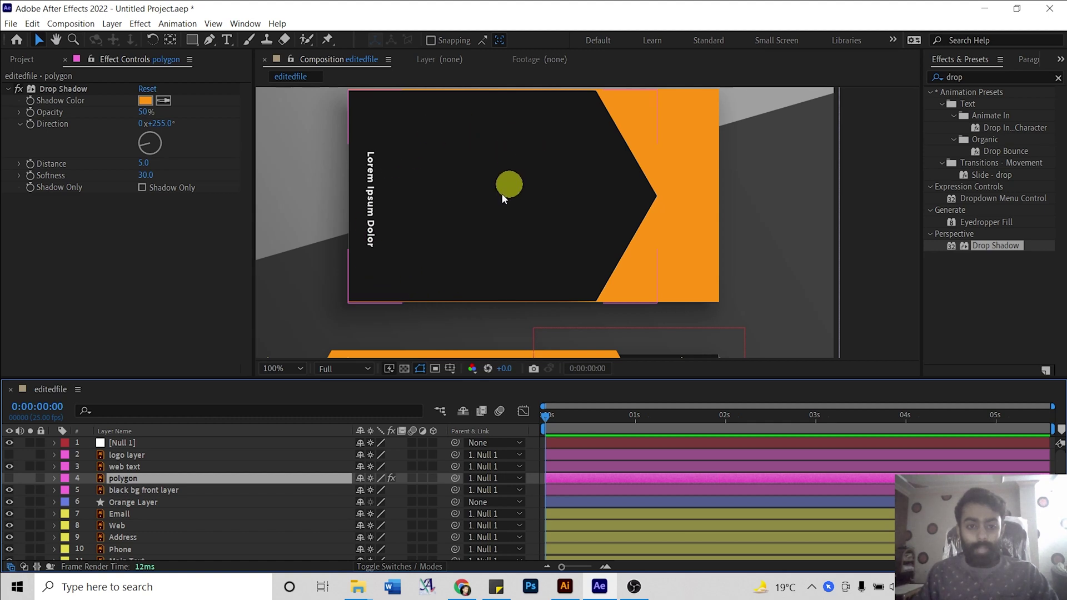
click(9, 478)
click(9, 455)
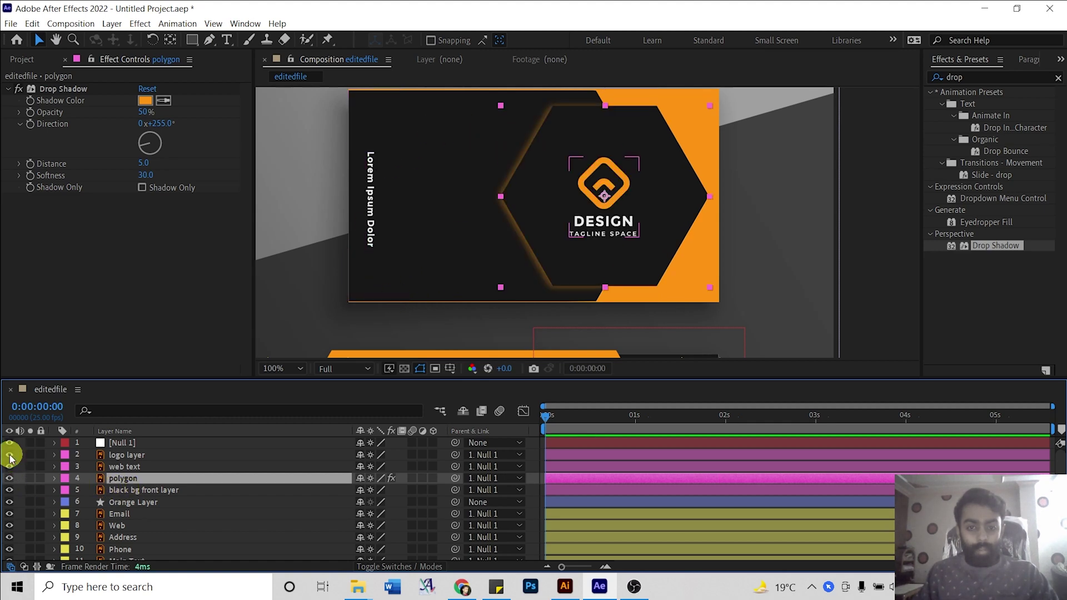
click(315, 266)
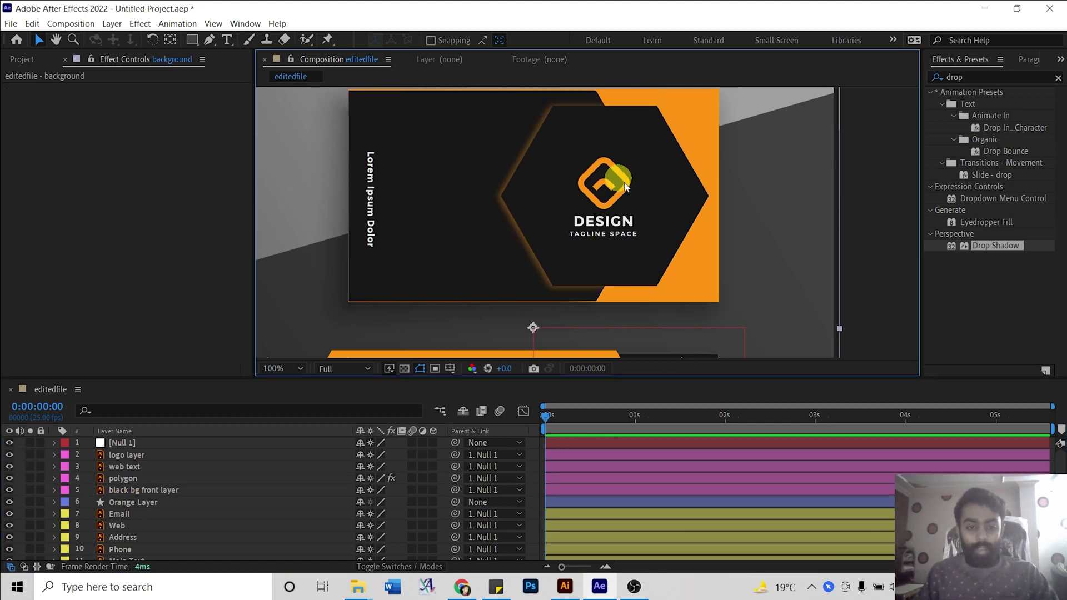
click(155, 502)
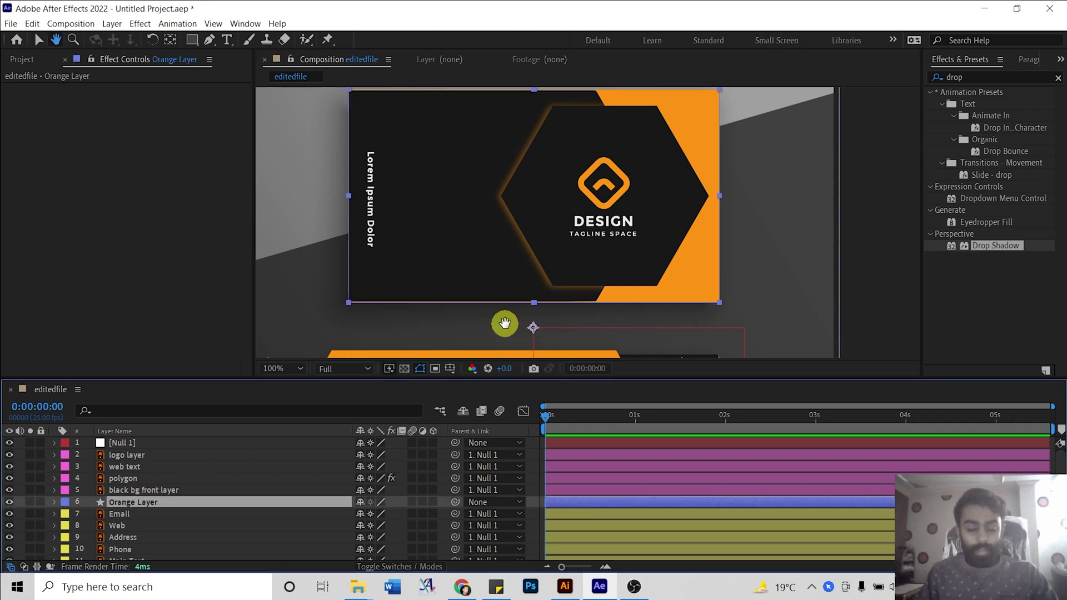
Zoom and pan around the card to inspect the Orange Layer's edges.
key(h)
key(period)
drag(412, 309, 643, 84)
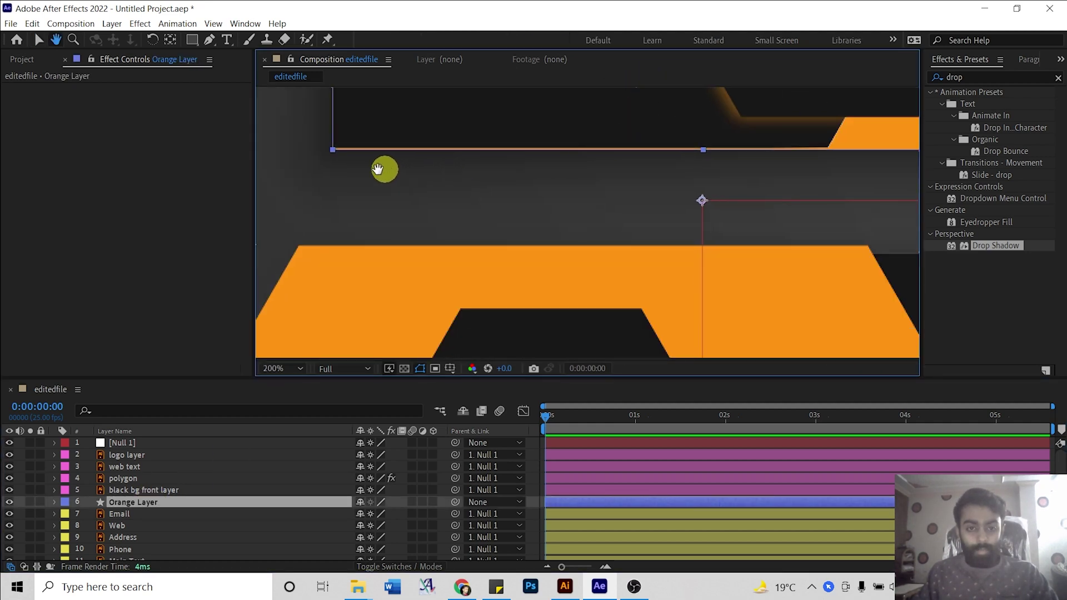
key(v)
key(comma)
key(h)
drag(619, 140, 668, 85)
key(period)
key(Return)
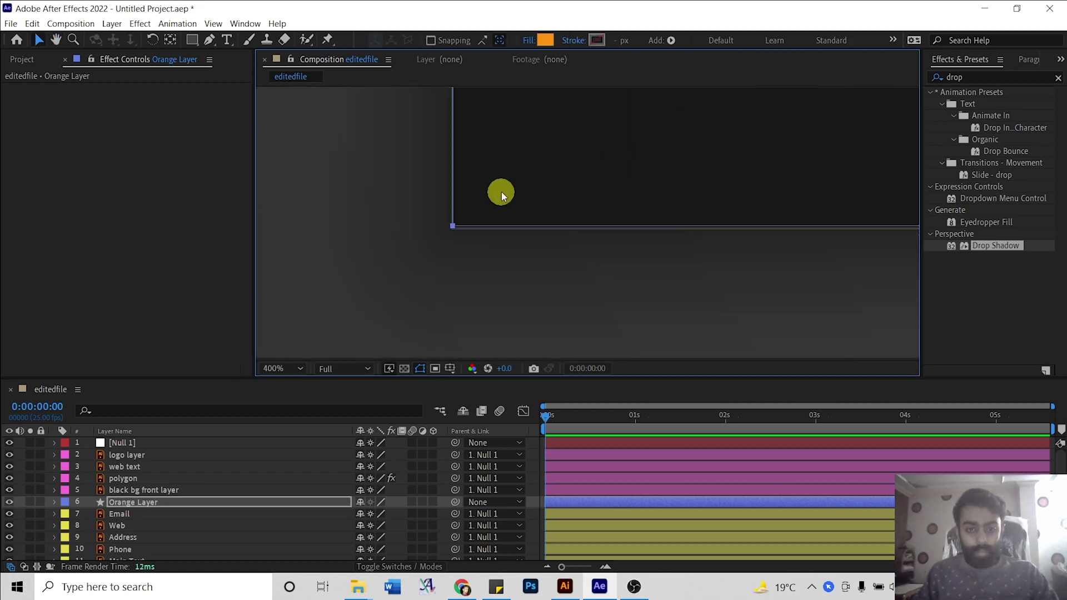
drag(501, 192, 488, 305)
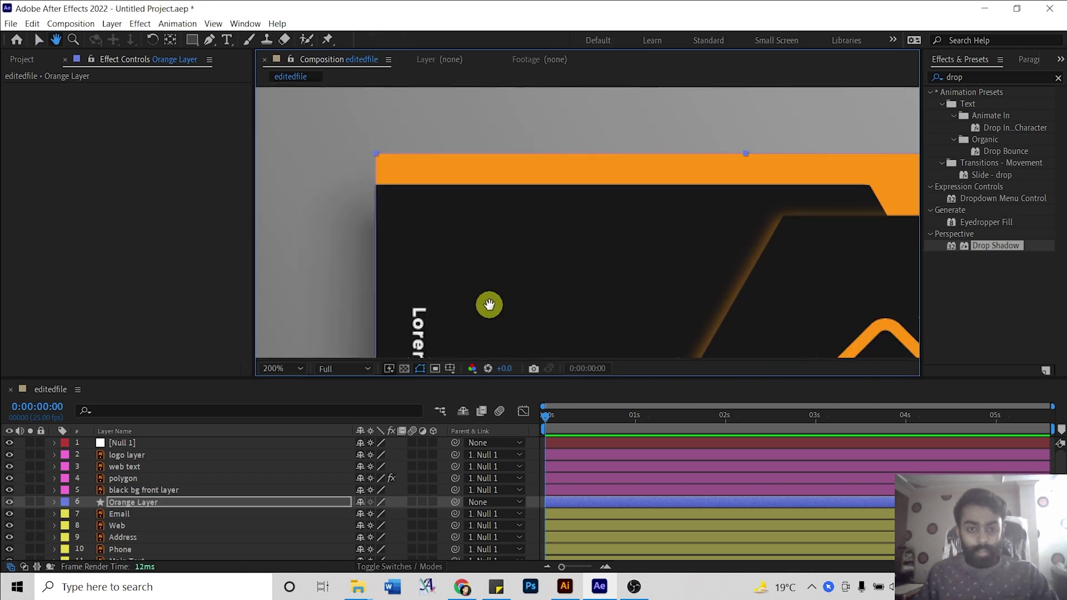
key(period)
key(comma)
drag(374, 154, 374, 183)
key(comma)
key(comma)
key(comma)
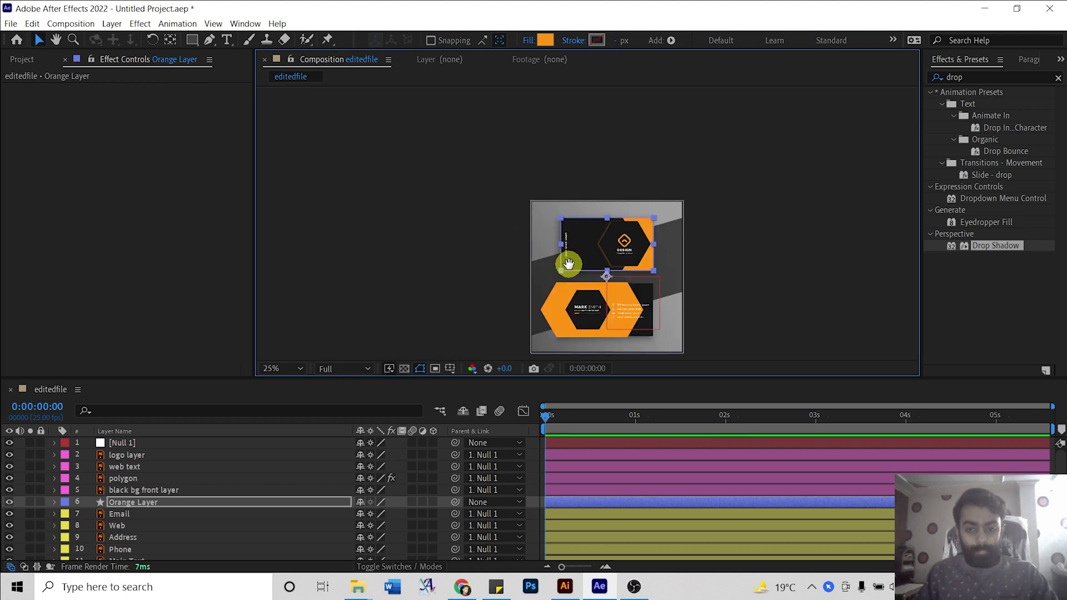
Nudge the Orange Layer's bottom edge slightly on the front card.
key(slash)
drag(604, 267, 559, 255)
key(v)
drag(550, 333, 545, 326)
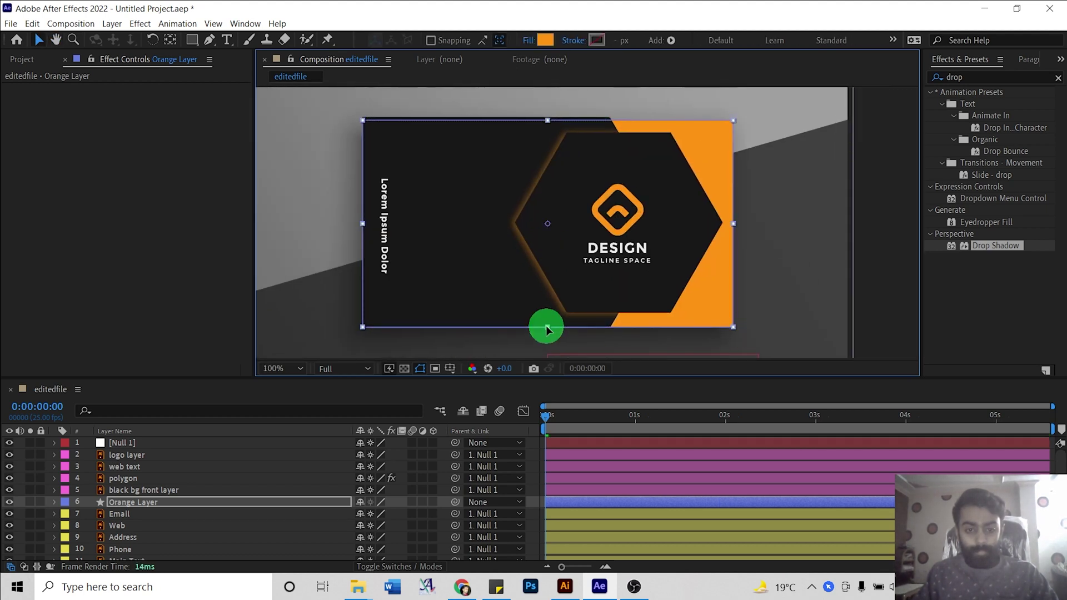
click(545, 117)
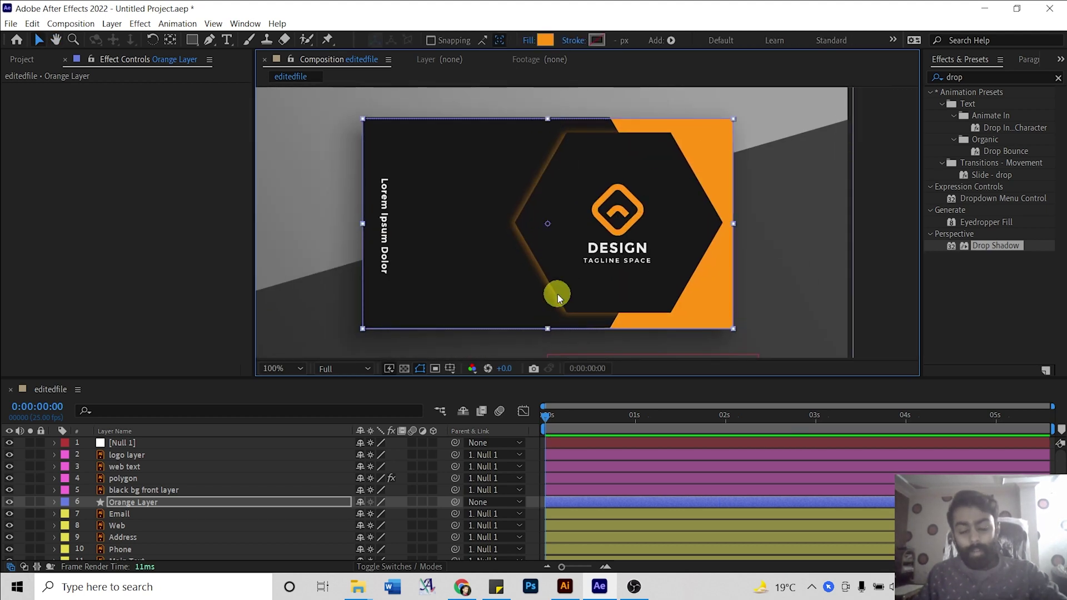
click(167, 489)
click(55, 506)
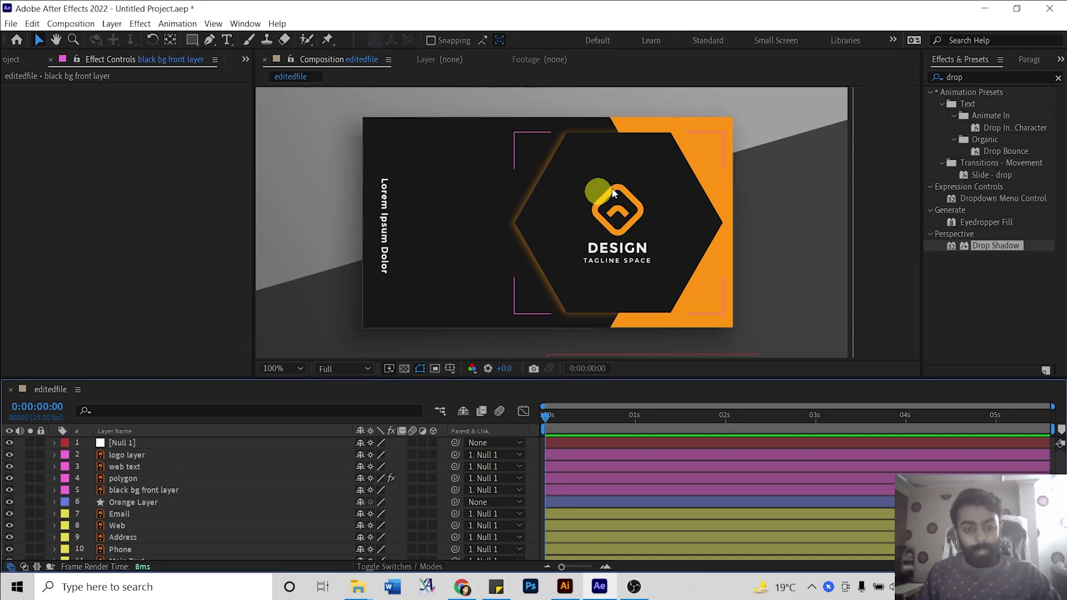
Test-move the polygon's Position left, then undo so the hexagon surrounds the DESIGN logo.
key(h)
drag(608, 217, 648, 221)
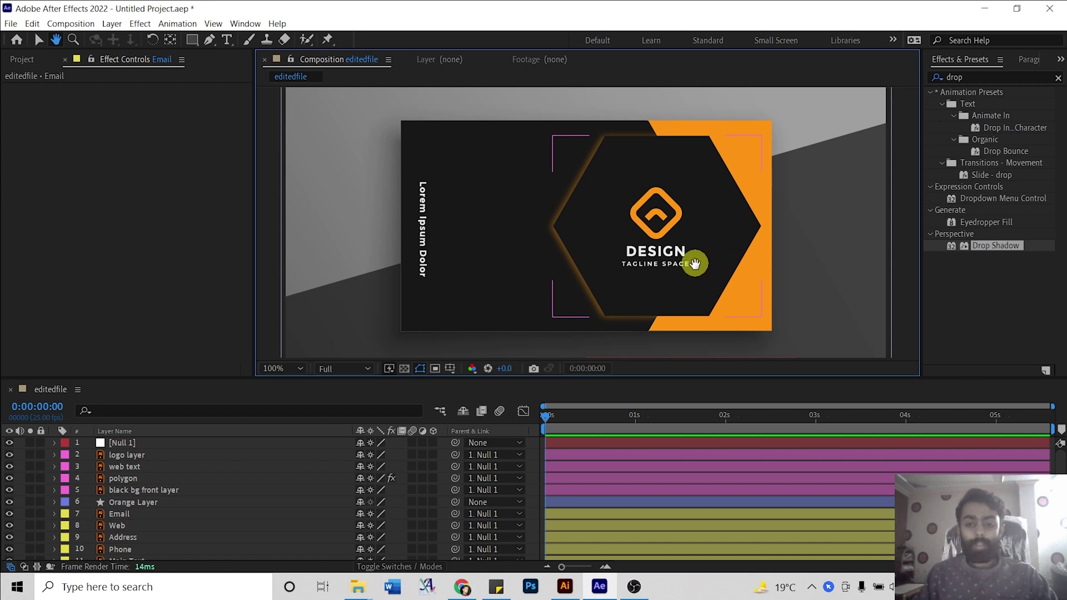
key(v)
click(137, 457)
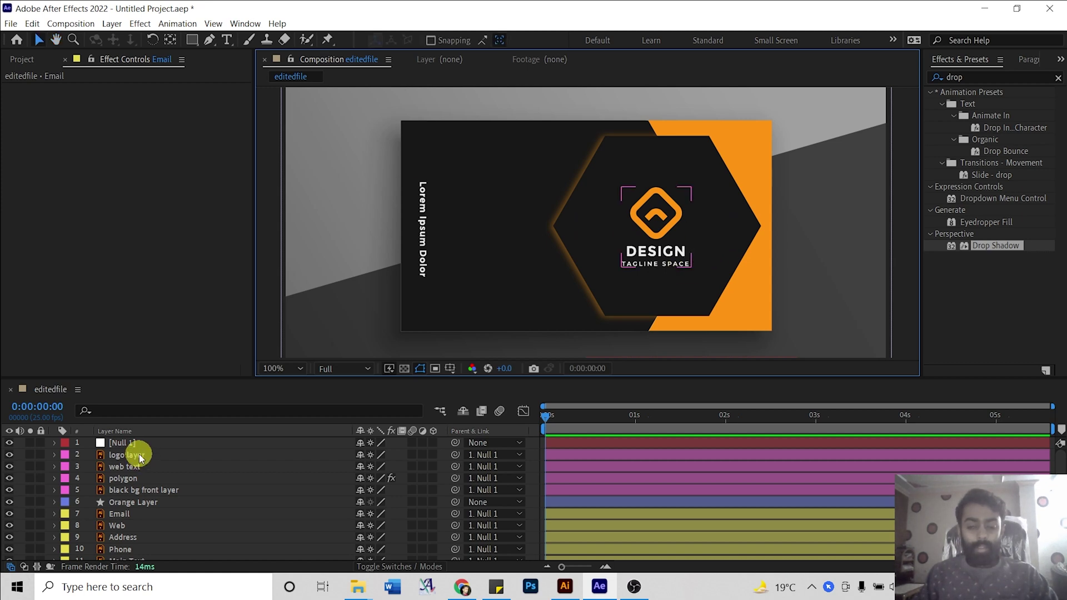
click(127, 478)
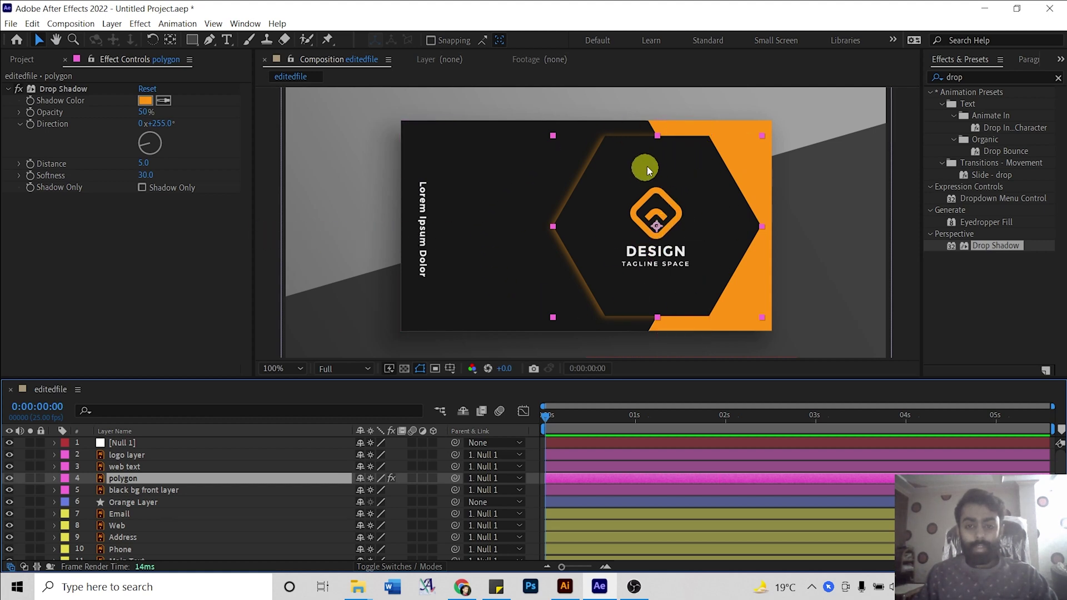
key(p)
drag(314, 491, 306, 487)
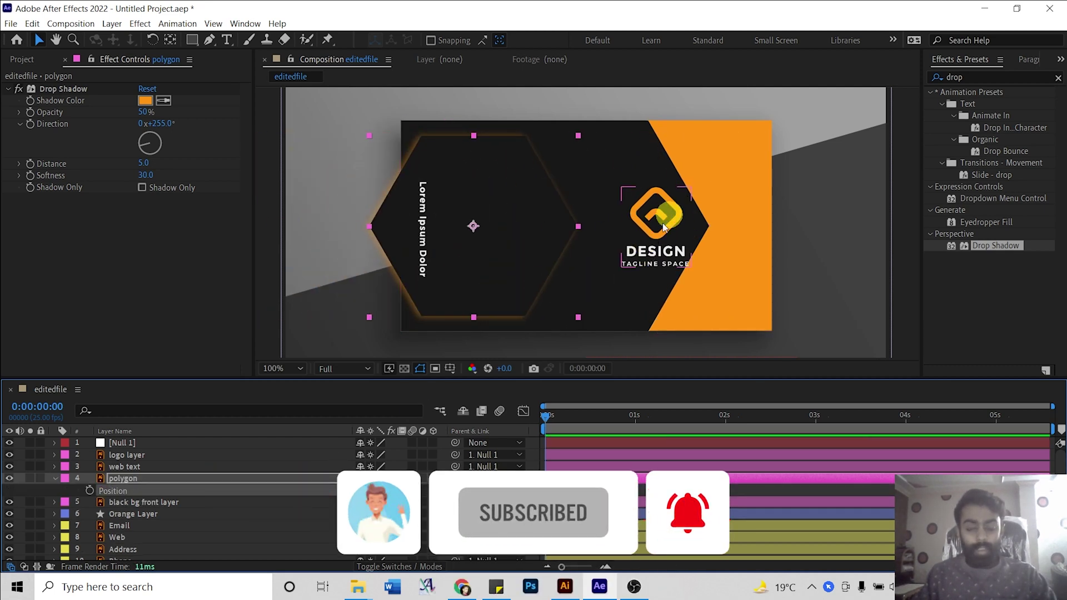
key(ctrl+z)
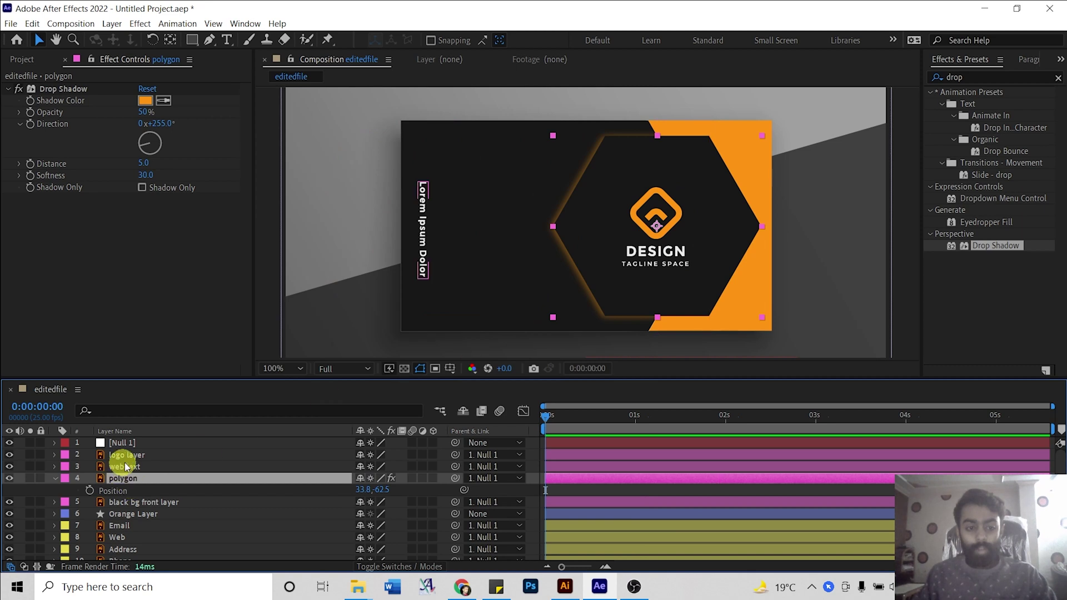
Parent the logo layer to polygon and delete the Null 1 layer.
click(130, 459)
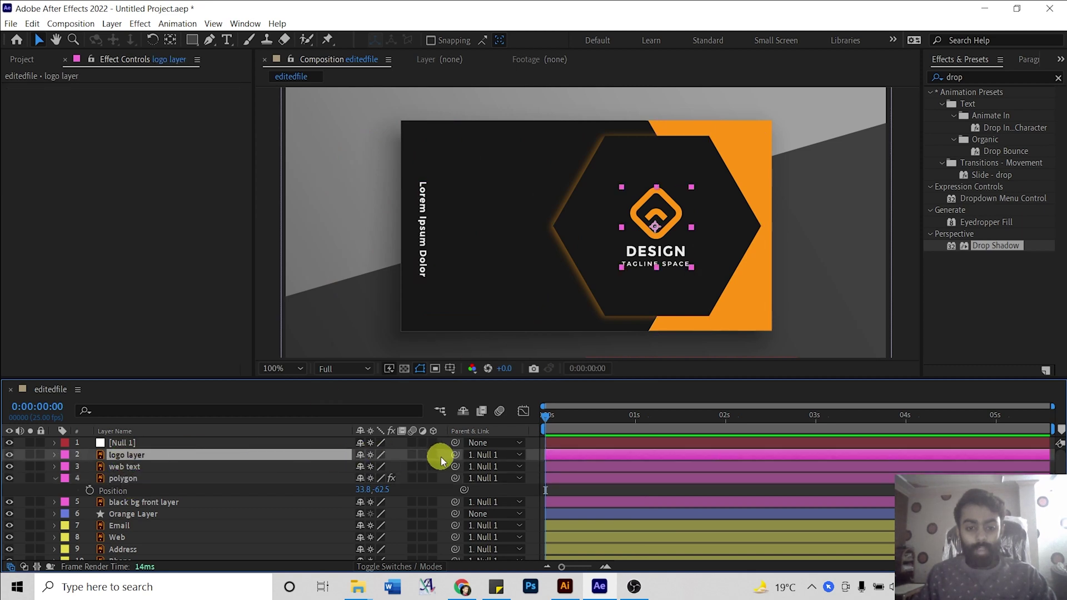
drag(456, 454, 139, 481)
click(118, 443)
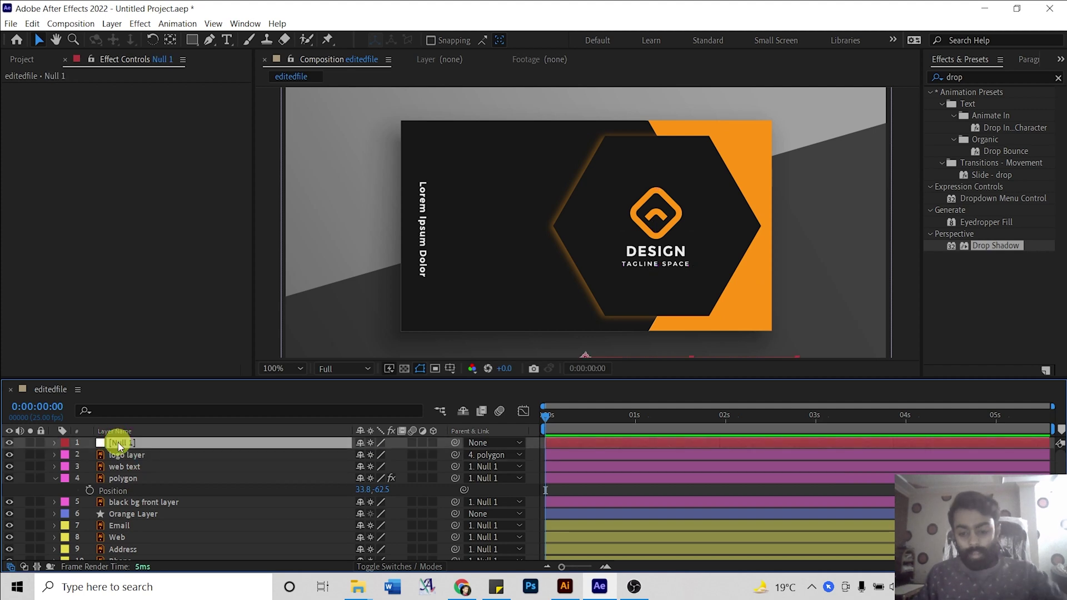
key(Delete)
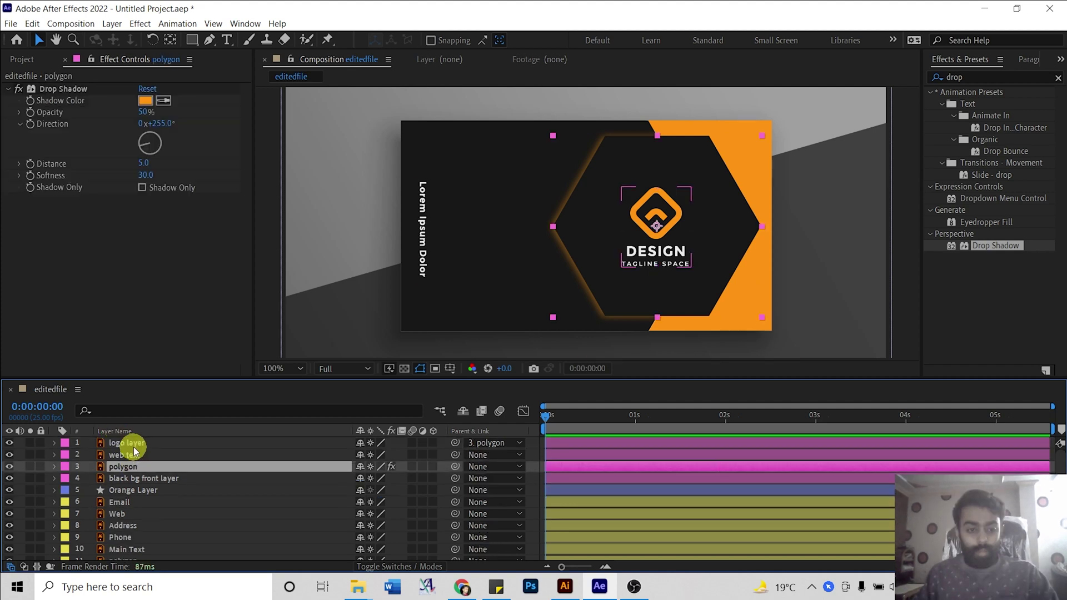
Check the parenting by sliding the polygon's Position left, then undo.
click(127, 443)
ctrl+click(164, 467)
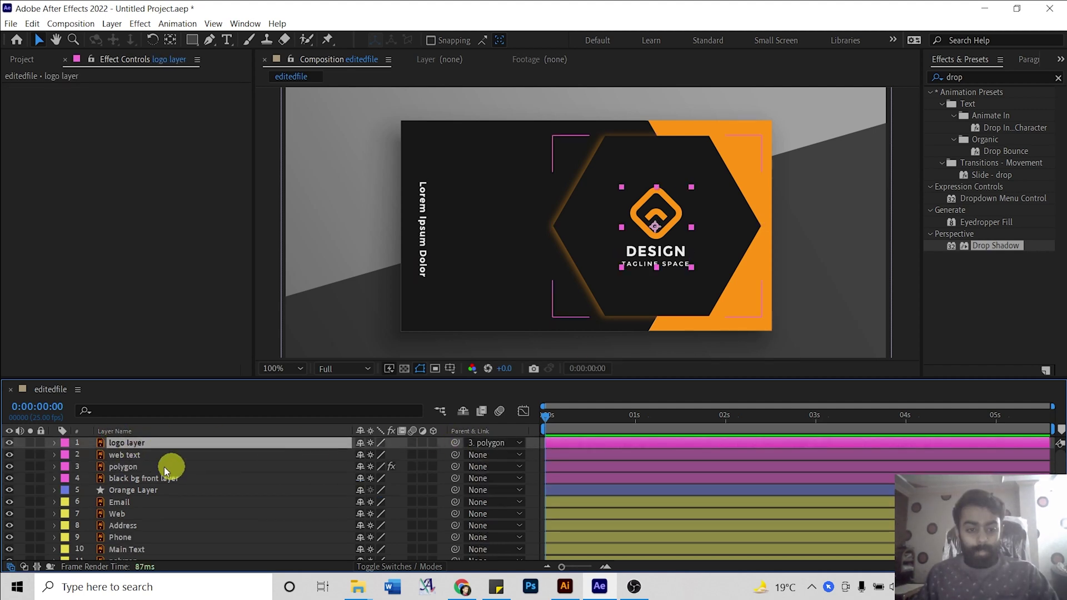
click(131, 469)
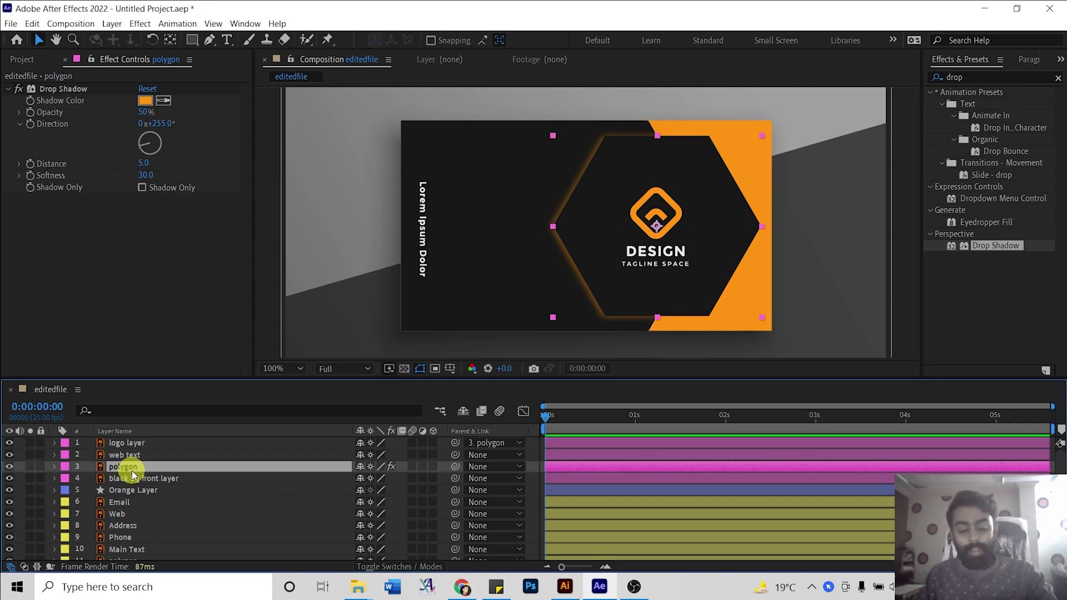
key(p)
drag(365, 481, 251, 471)
key(ctrl+z)
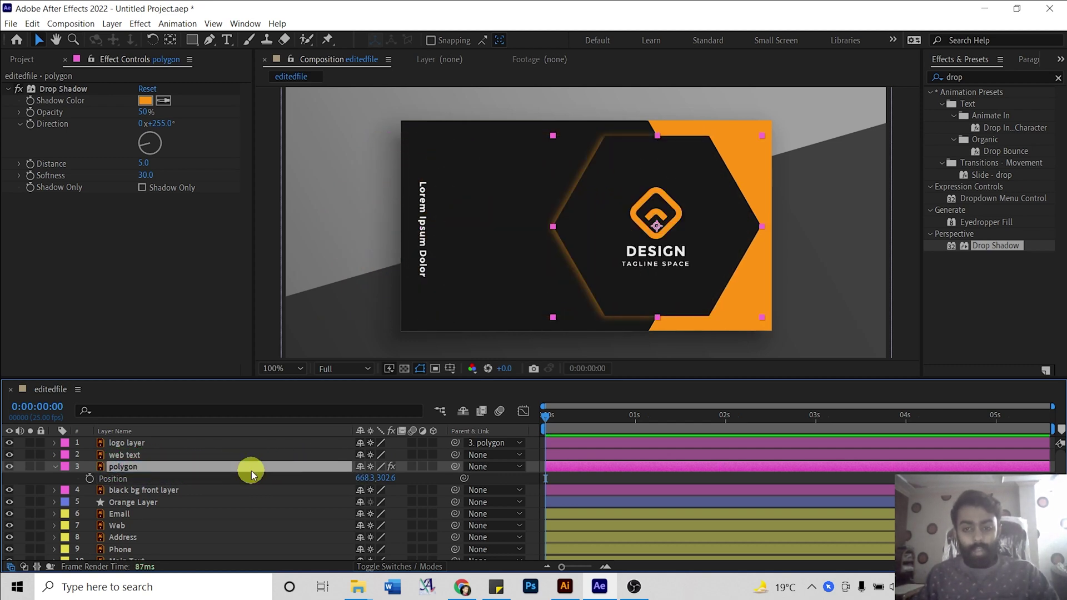
Keyframe the polygon's Position at frame 20 and move it off the card's left edge at frame 0.
key(equal)
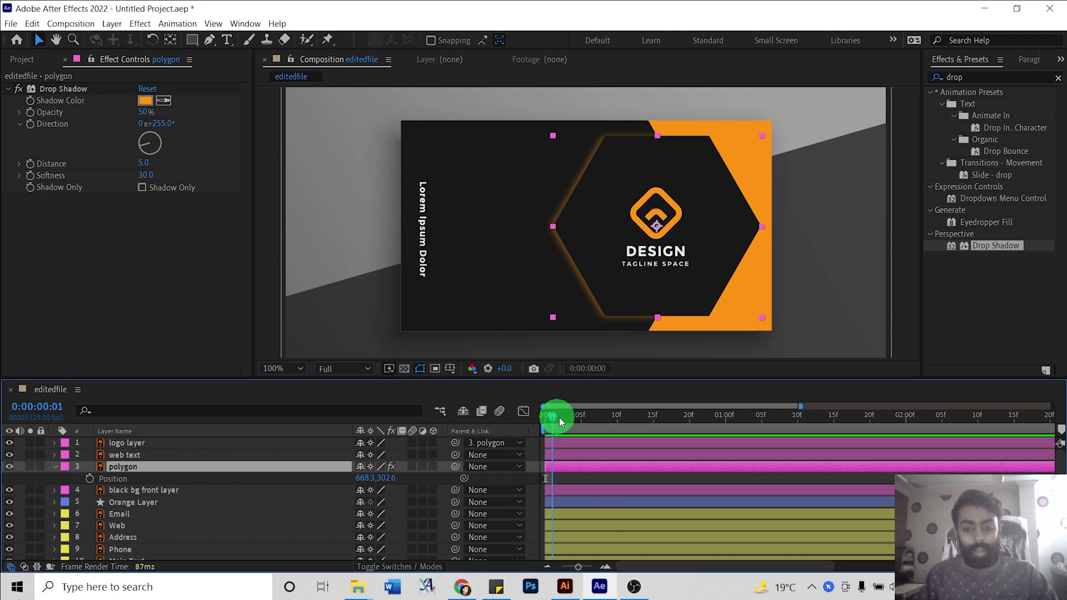
drag(608, 418, 693, 418)
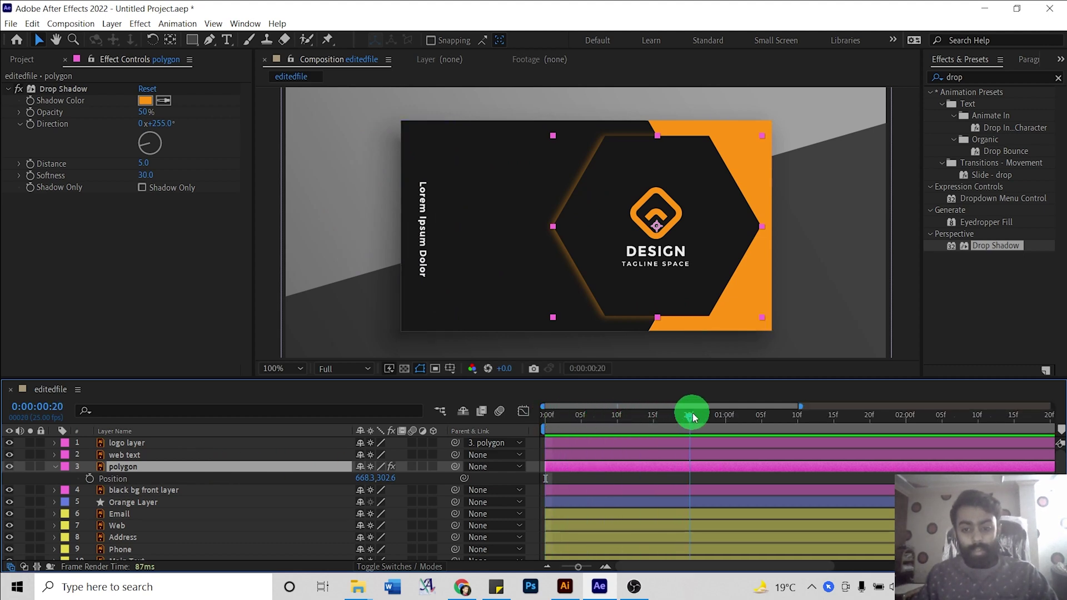
click(90, 479)
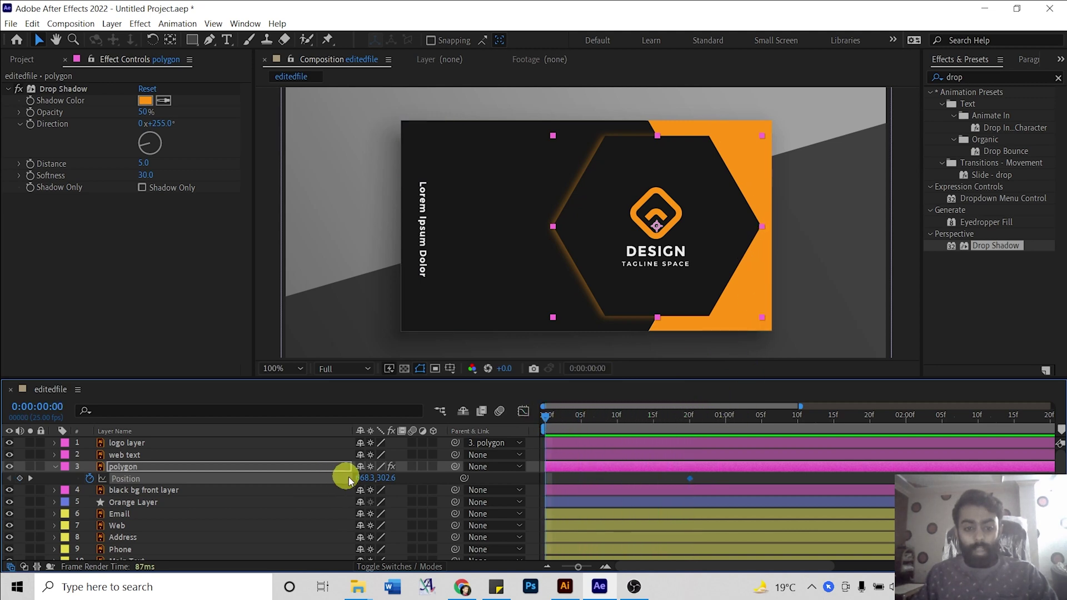
drag(364, 478, 9, 440)
drag(362, 479, 202, 462)
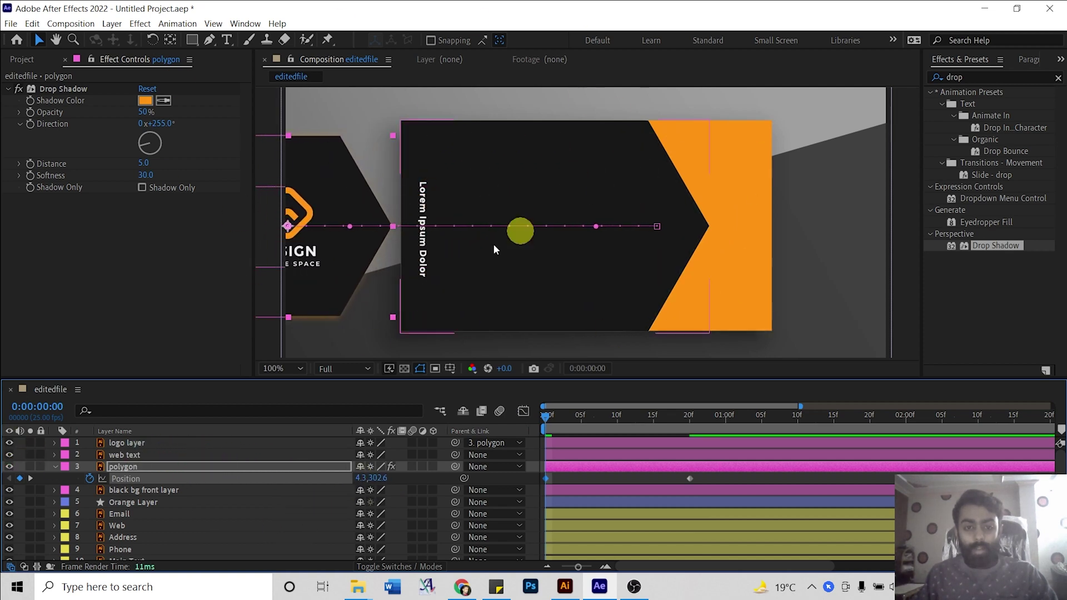
Preview the hexagon slide-in, scrubbing through frame 13 back to the first frame.
click(264, 326)
key(space)
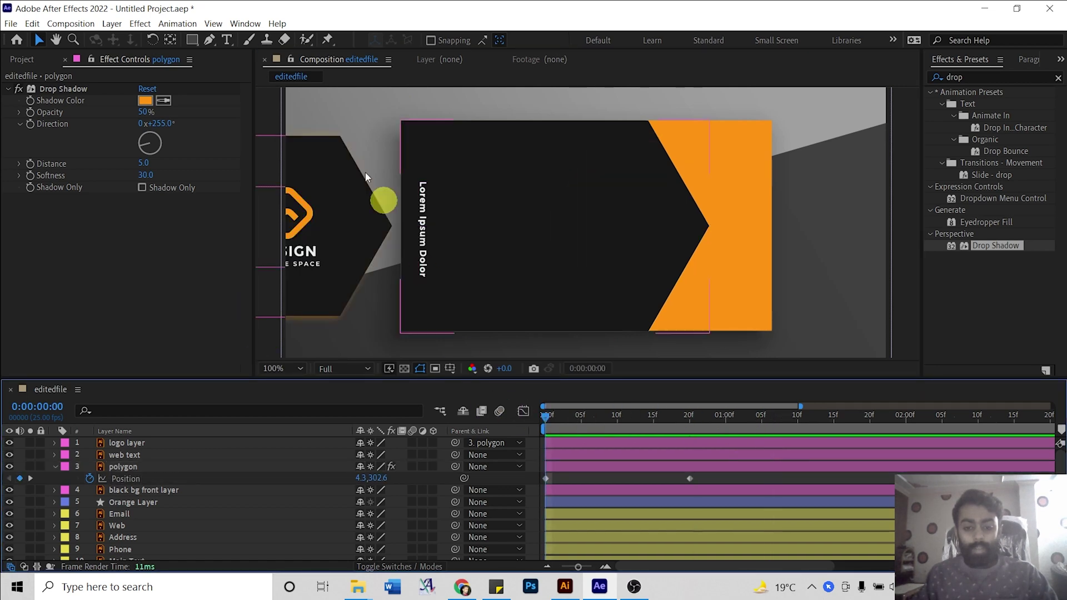
key(space)
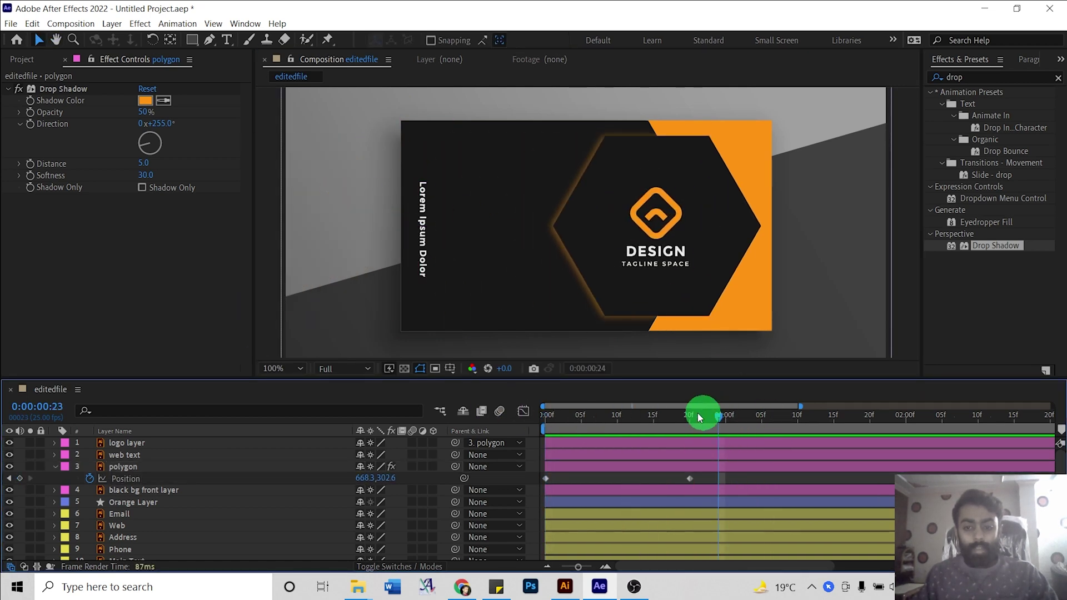
drag(699, 418, 639, 415)
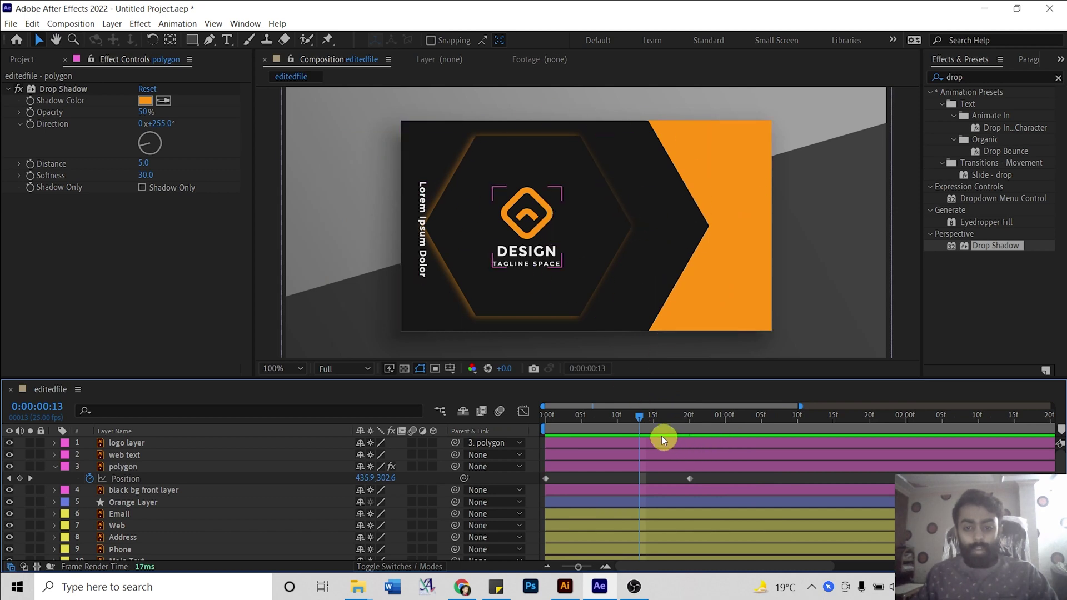
drag(643, 419, 539, 419)
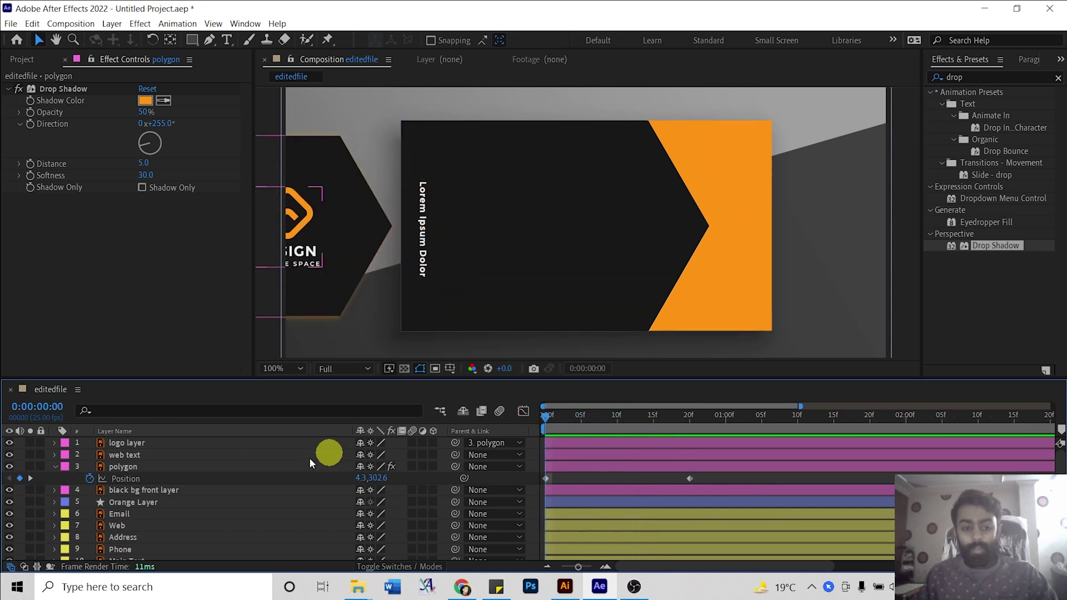
Set a Mask Path keyframe on the black bg front layer at frame 20.
click(161, 491)
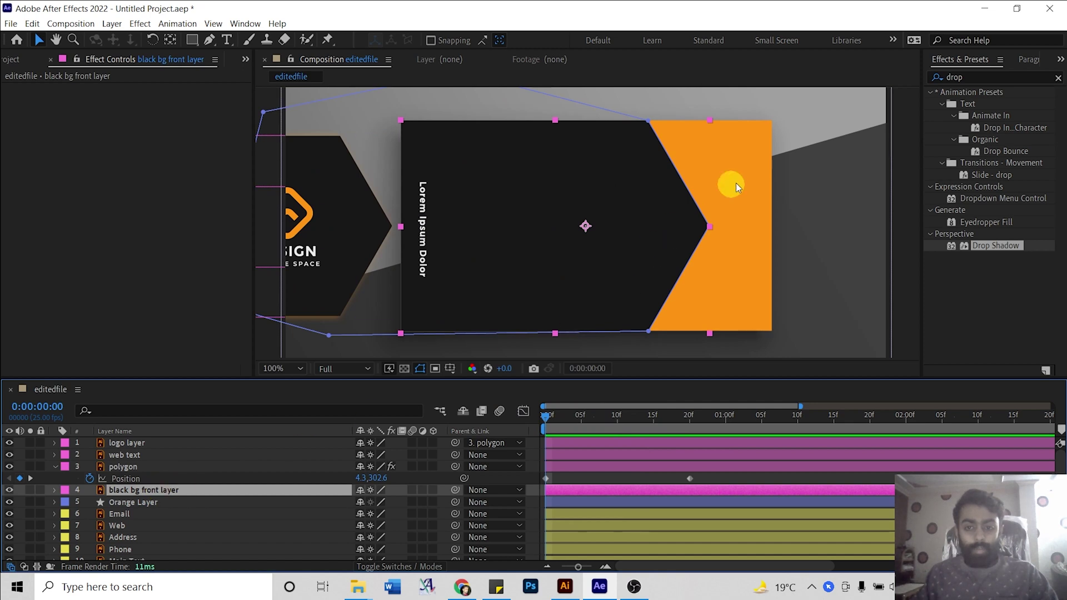
click(606, 488)
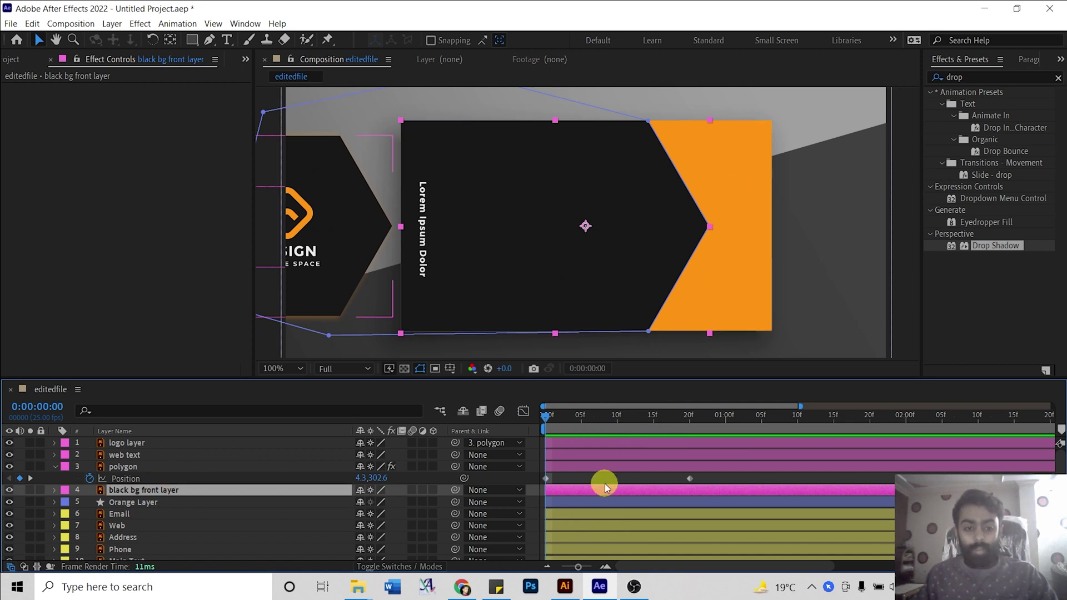
click(153, 493)
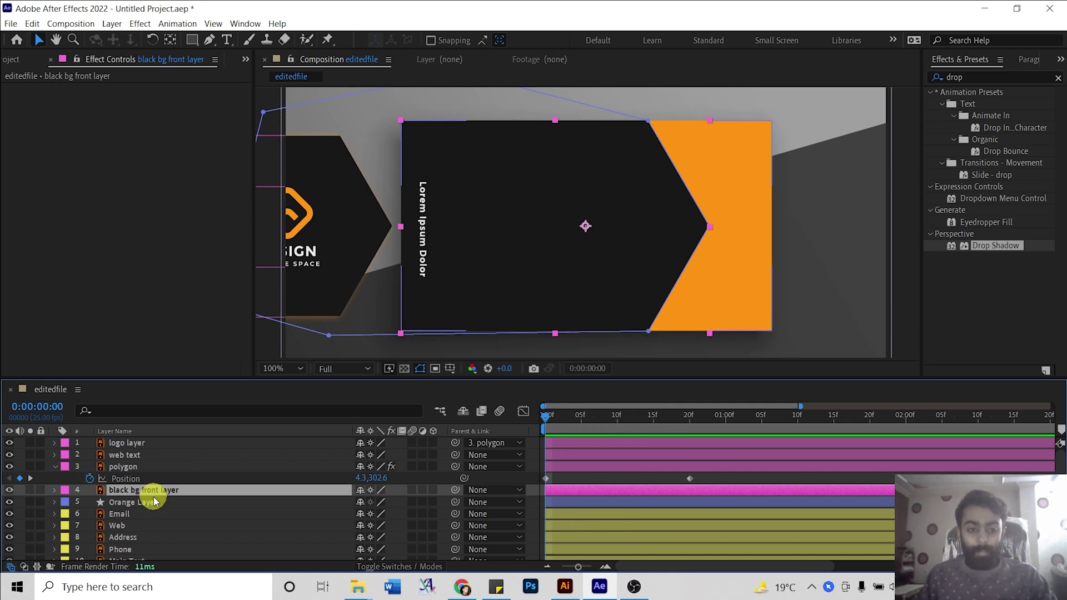
key(m)
key(k)
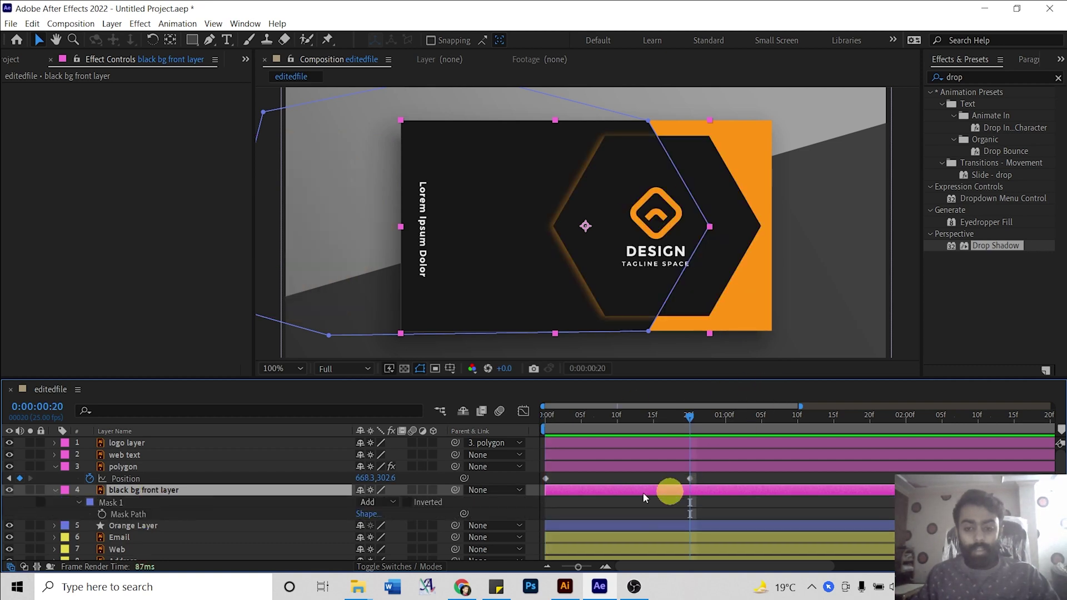
click(102, 515)
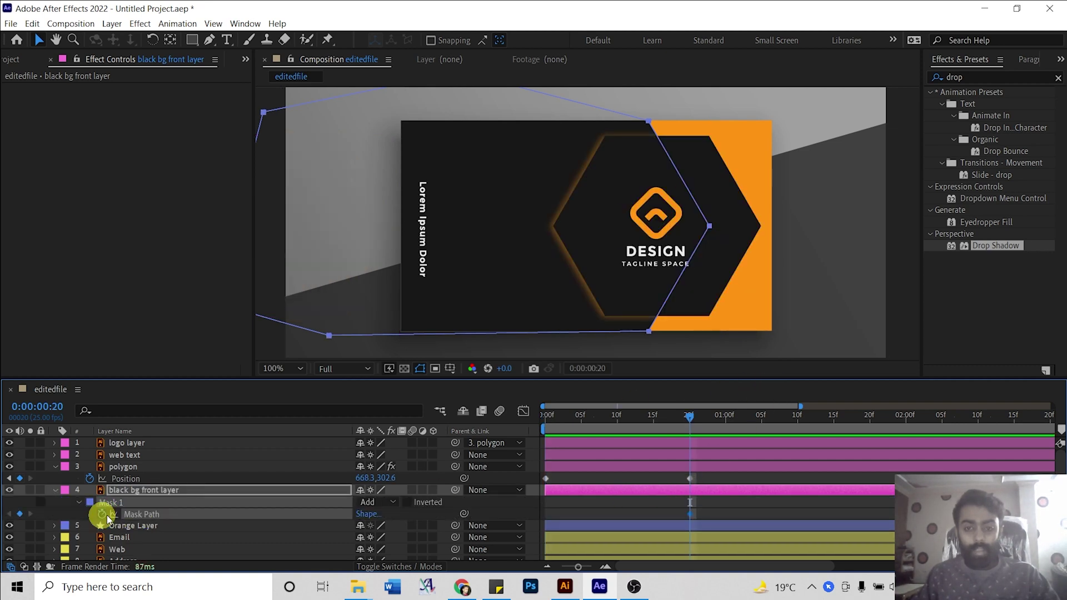
drag(689, 416, 542, 418)
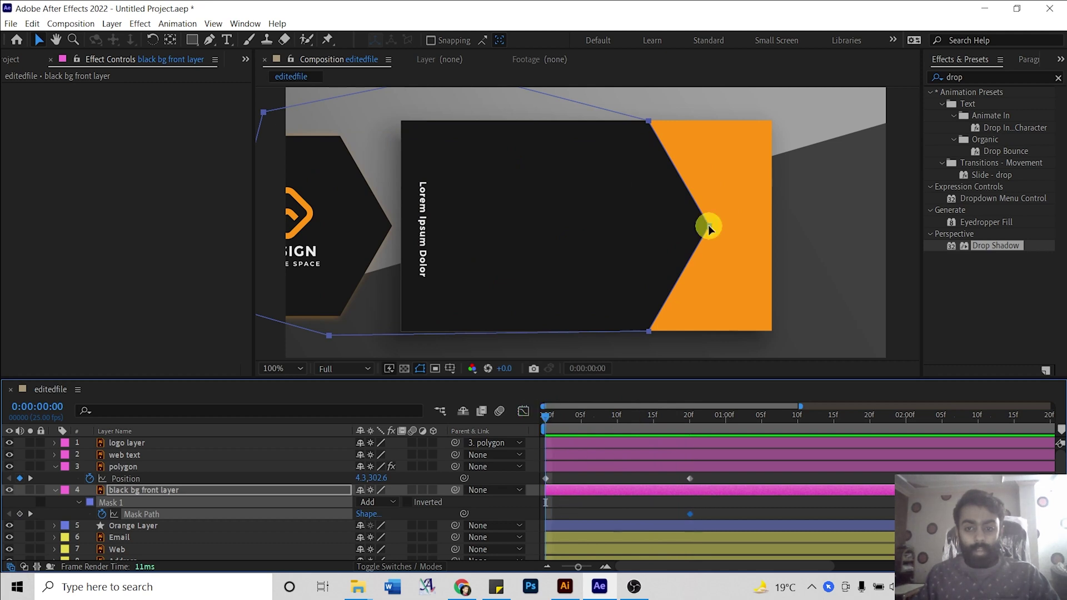
At frame 0, shrink the black mask off the card's left side and preview.
click(708, 225)
double_click(706, 202)
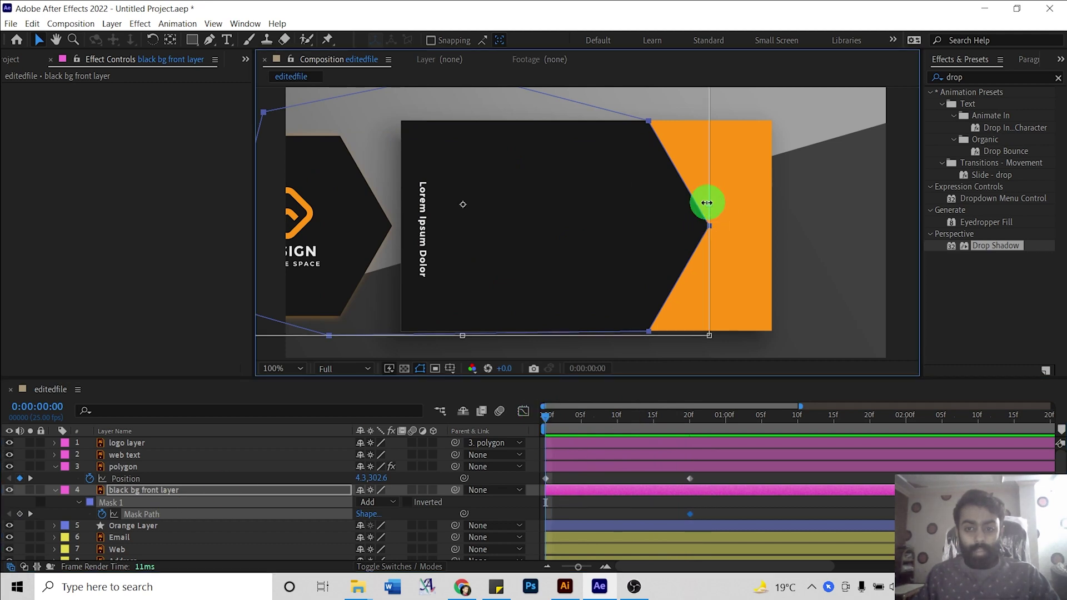
drag(707, 203, 394, 218)
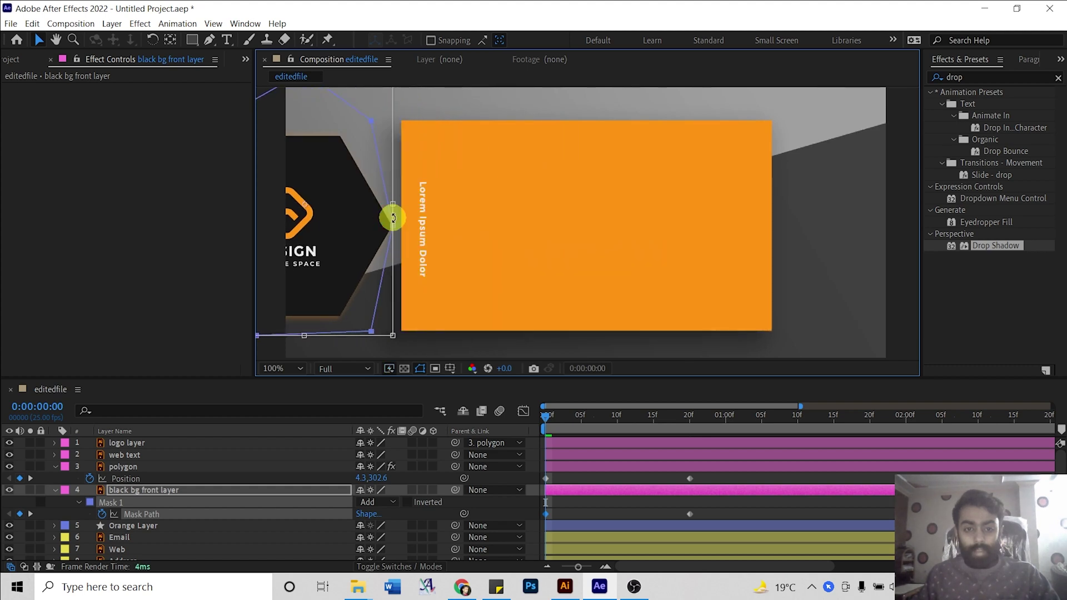
key(.)
scroll(622, 202, left, 3)
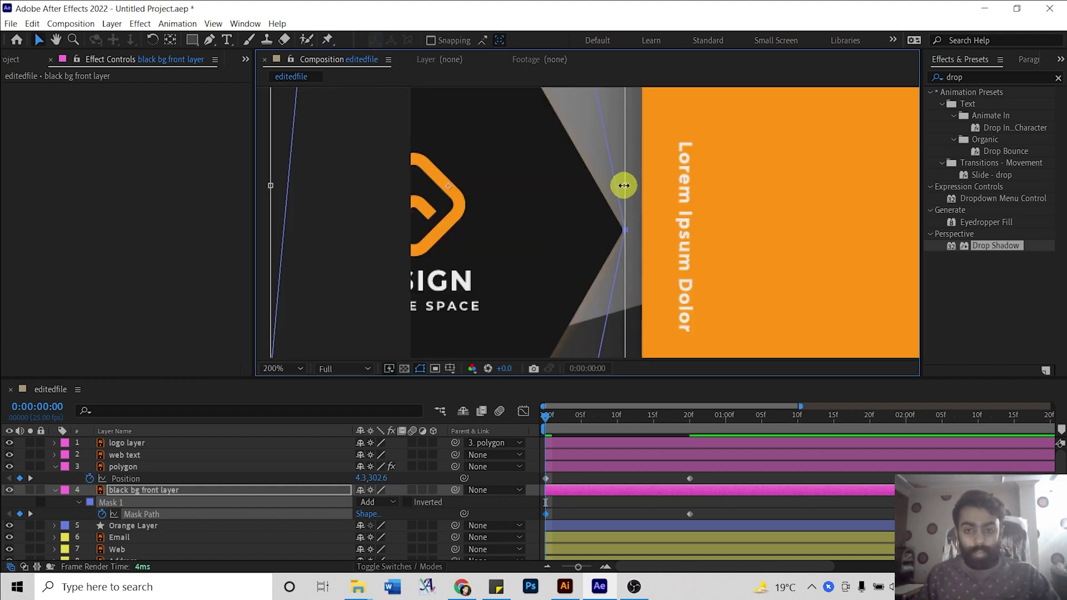
scroll(631, 262, left, 3)
click(579, 531)
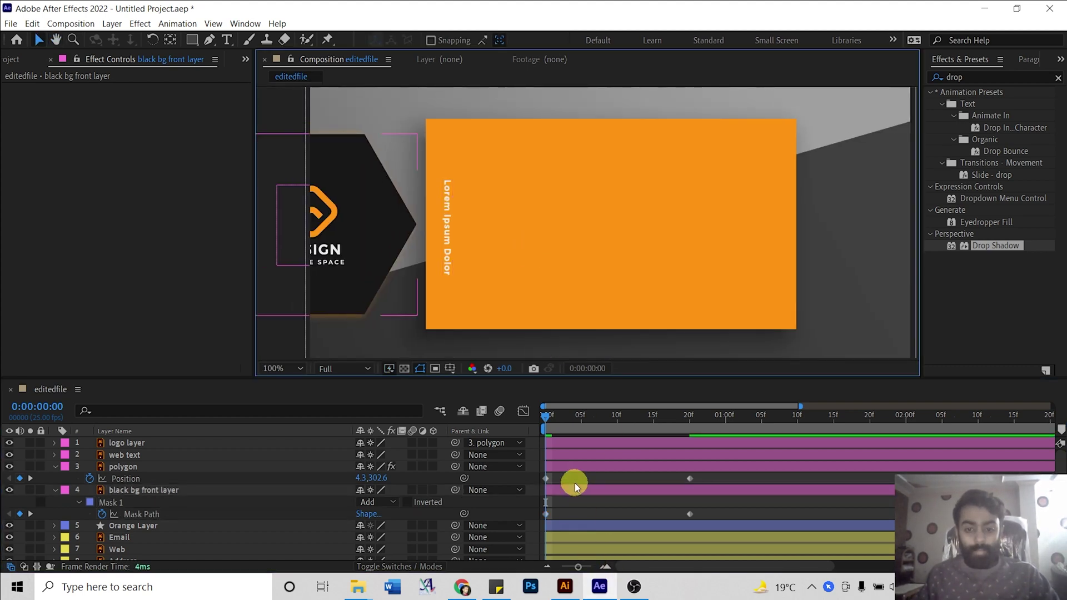
click(581, 467)
key(space)
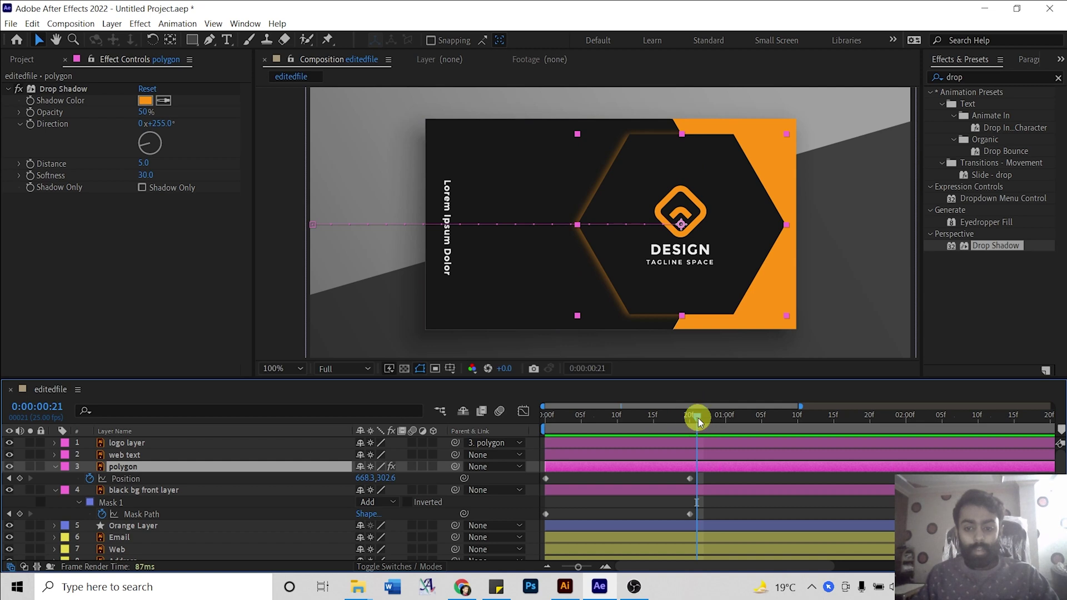
Apply easing to the Position and Mask Path keyframes.
drag(698, 418, 526, 416)
key(space)
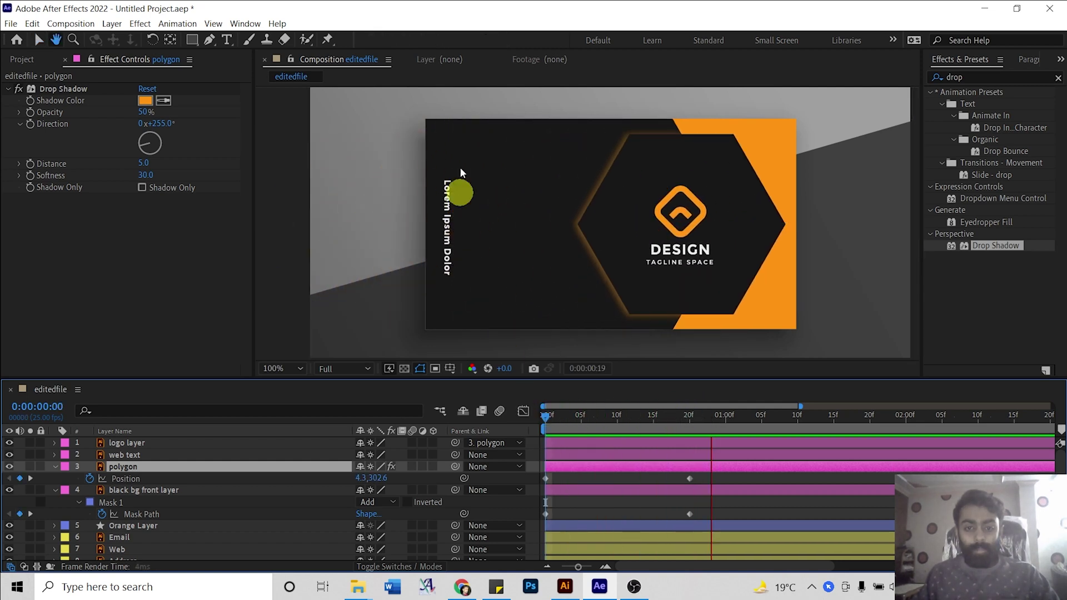
key(space)
drag(626, 414, 571, 452)
drag(735, 478, 525, 525)
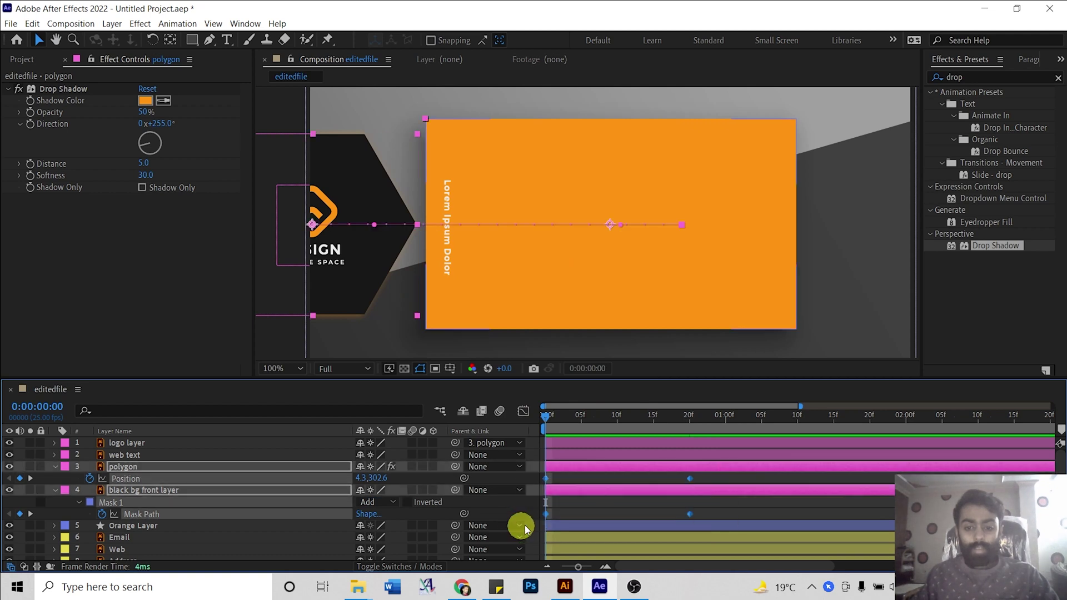
right_click(689, 515)
mouse_move(778, 506)
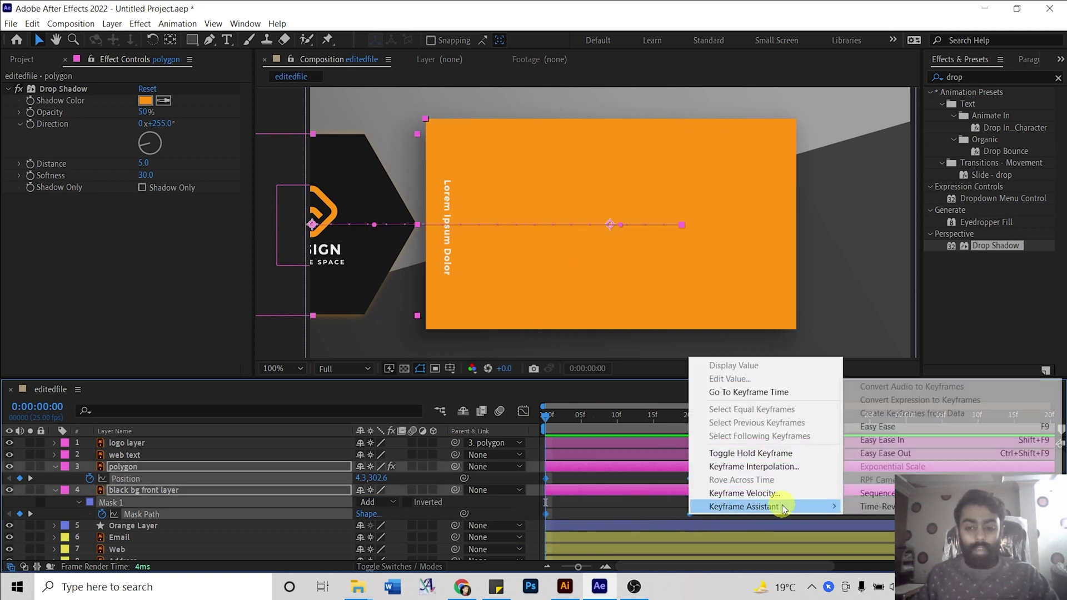
click(877, 427)
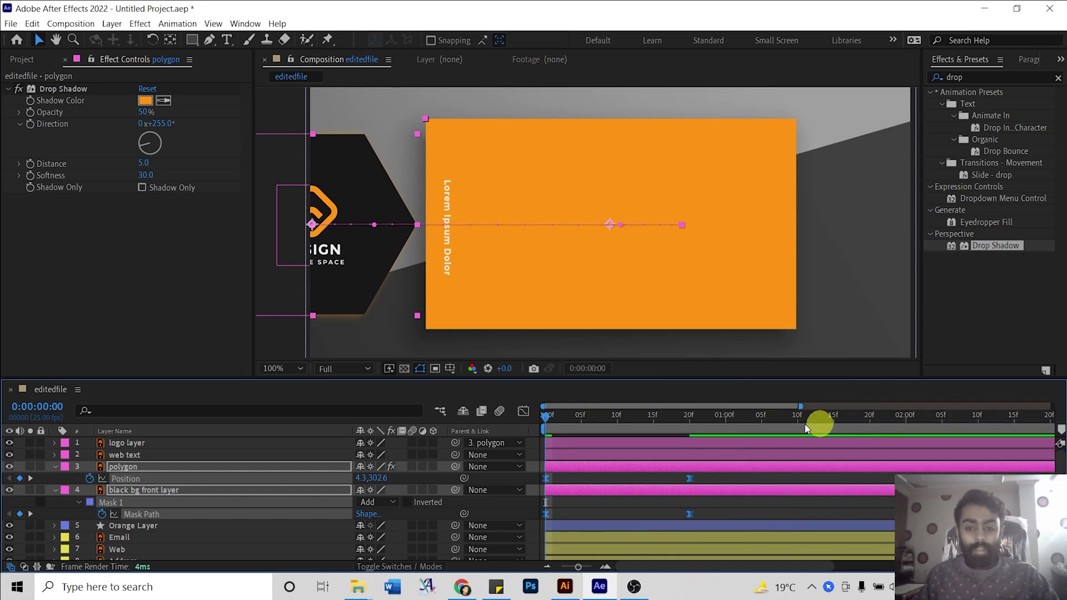
click(635, 475)
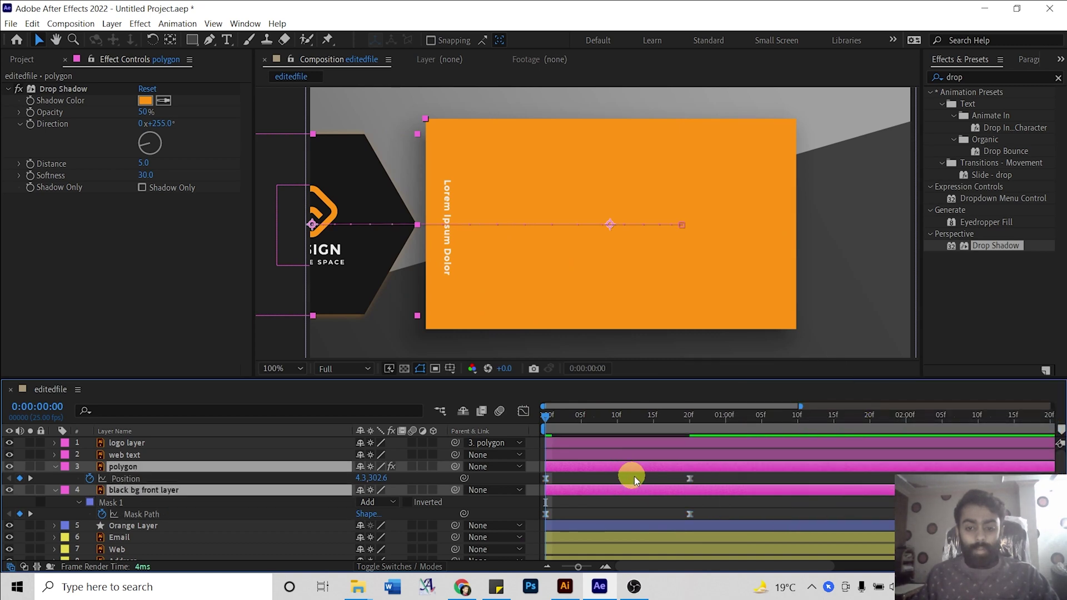
In the Graph Editor, drag the frame-20 keyframe's influence handle to ease the polygon in.
drag(767, 478, 718, 508)
drag(675, 525, 675, 526)
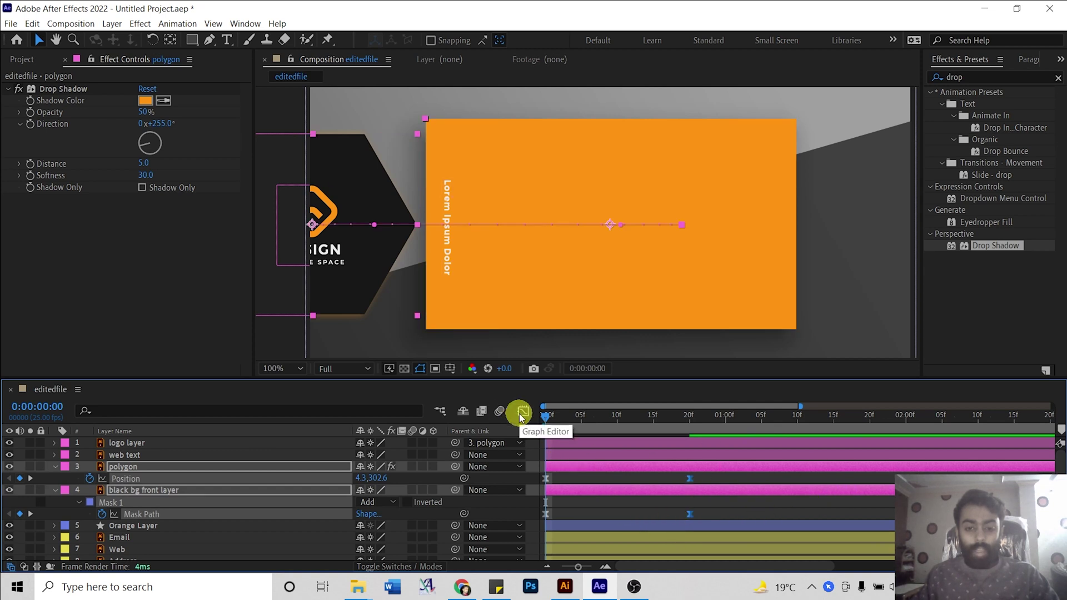
click(522, 413)
click(665, 530)
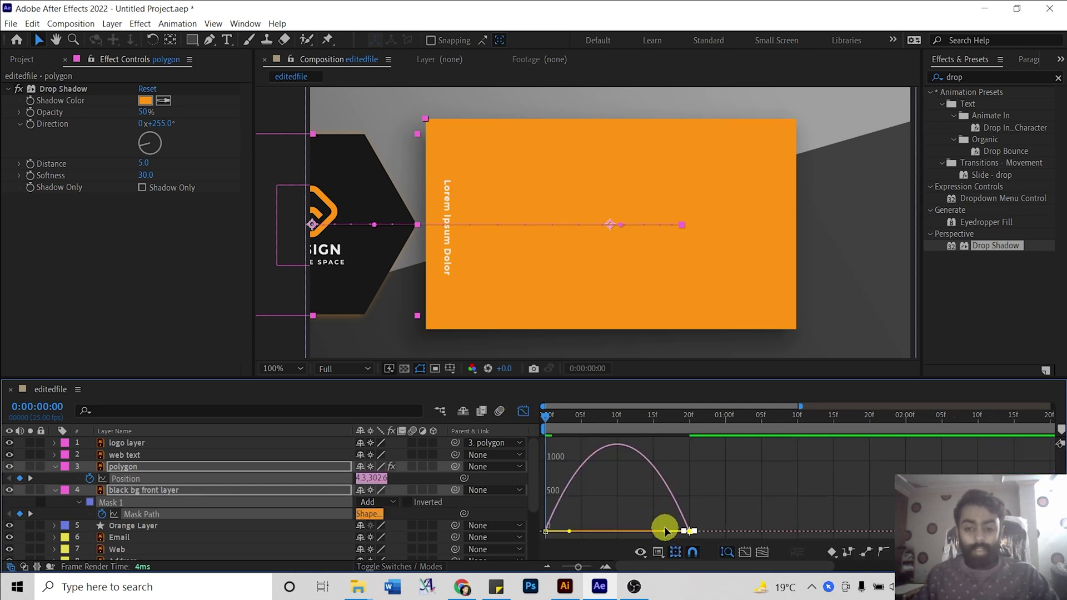
drag(667, 533, 615, 521)
click(523, 412)
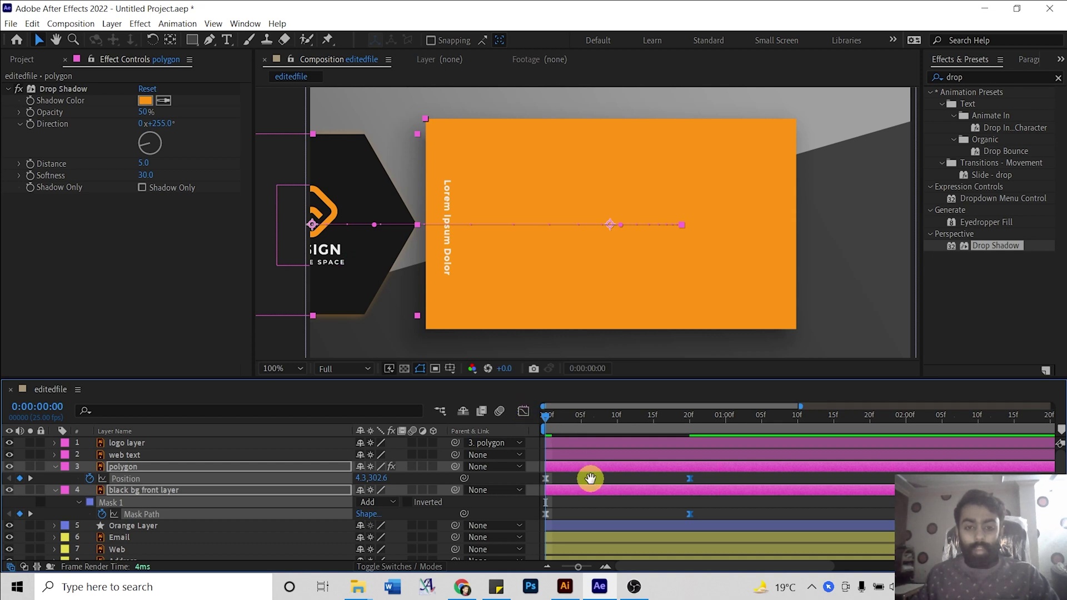
Play back the front card animation from the start to check the easing.
key(space)
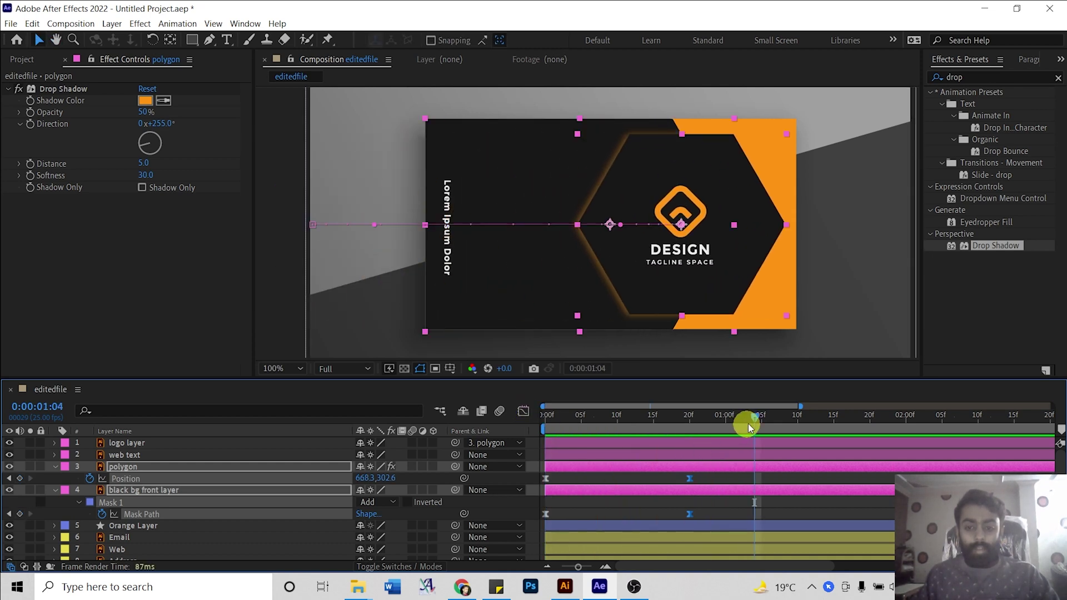
drag(748, 423, 519, 415)
key(space)
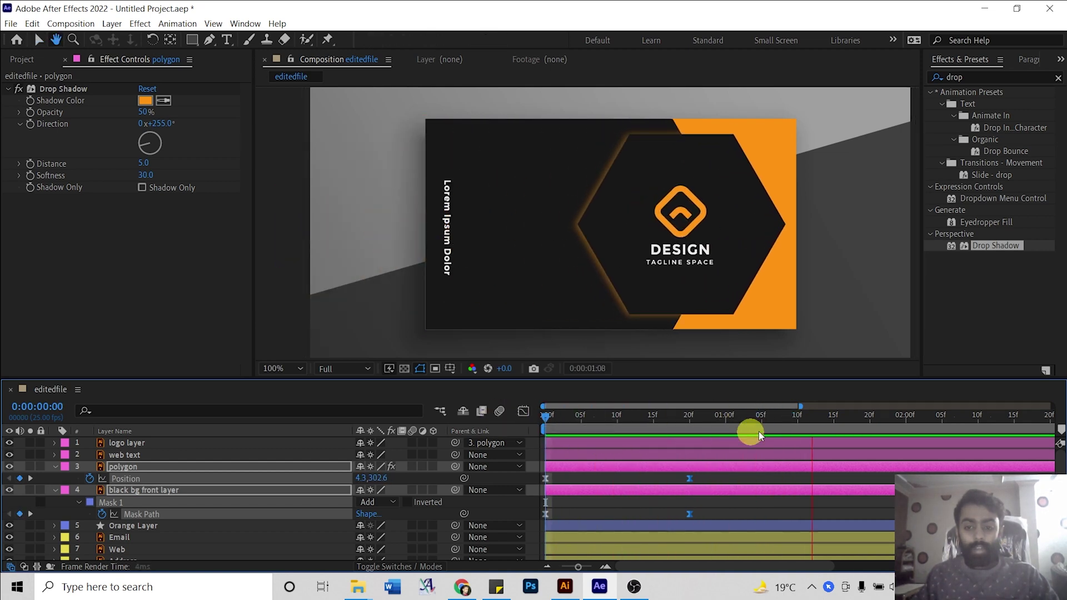
drag(750, 429, 521, 416)
key(Home)
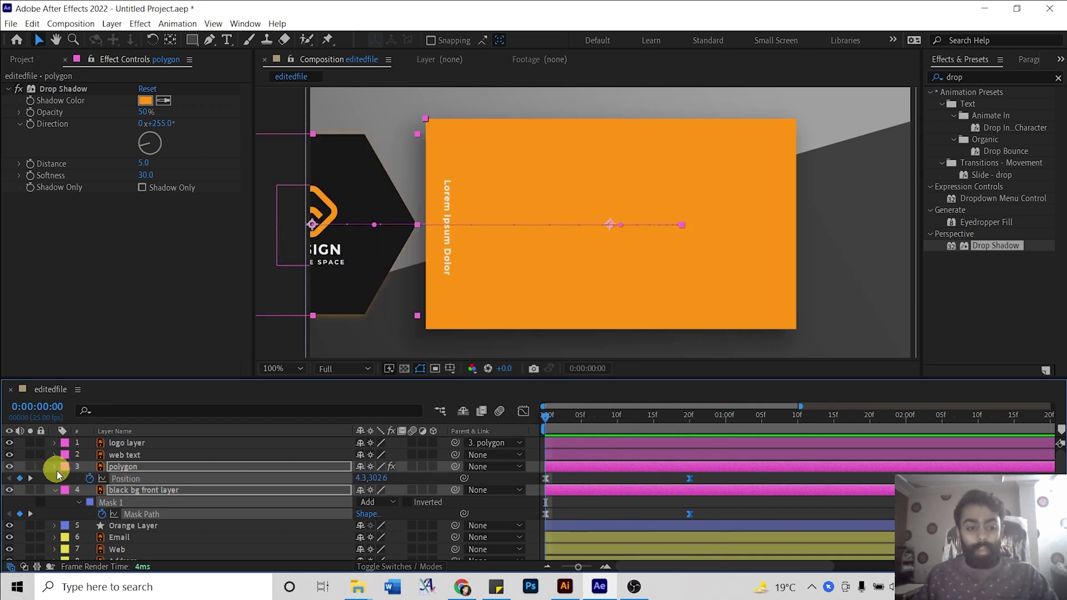
Collapse the layer properties and select the logo layer at frame 20.
click(56, 470)
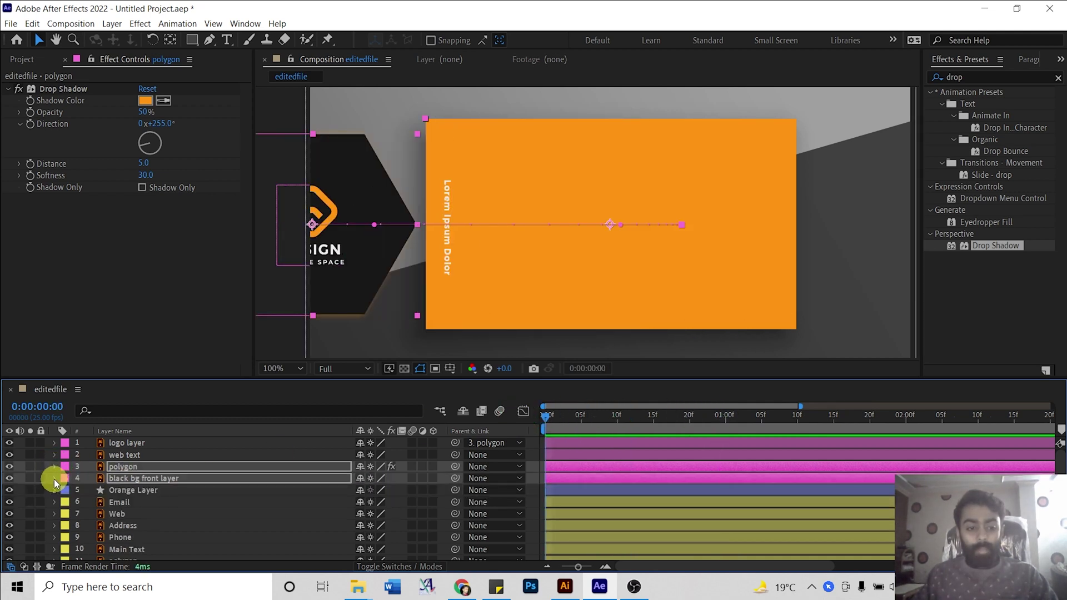
click(128, 454)
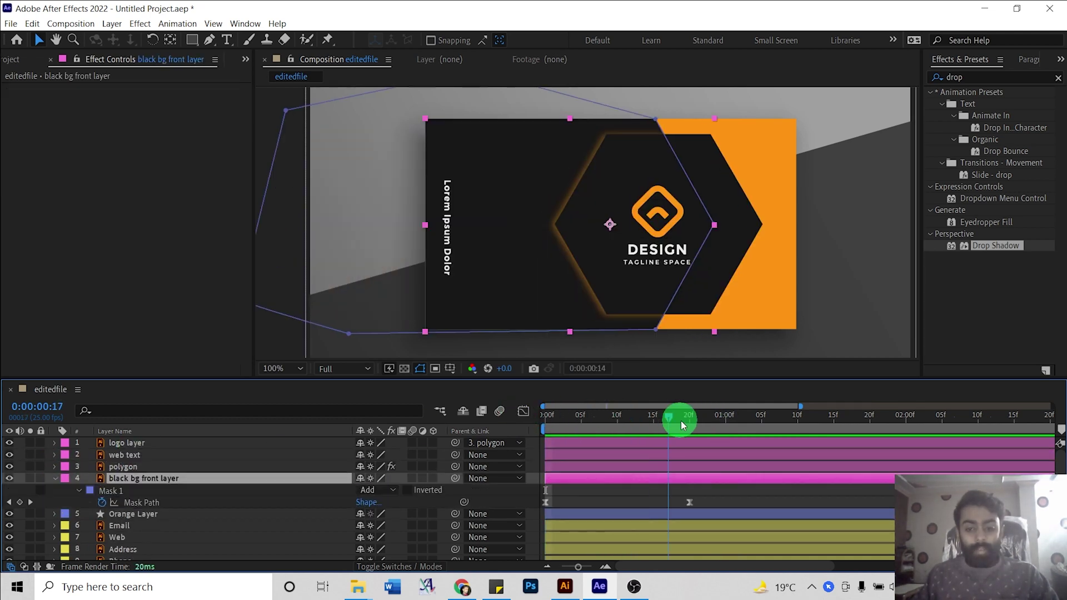
drag(681, 422, 689, 421)
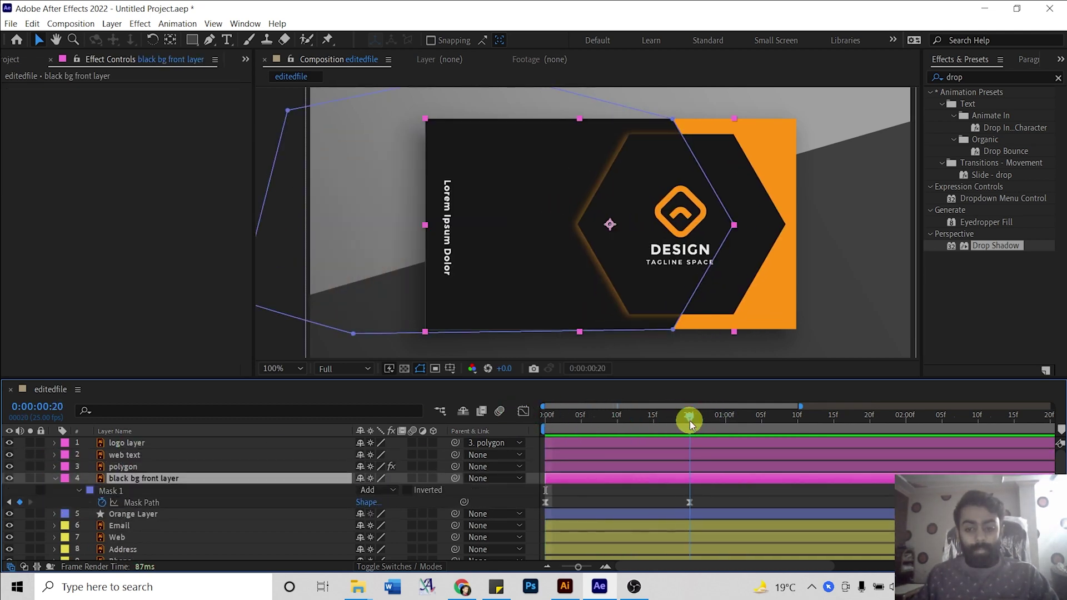
click(655, 443)
Keyframe the logo's Opacity at 100% on frame 20 and 0% on frame 8, then preview.
key(t)
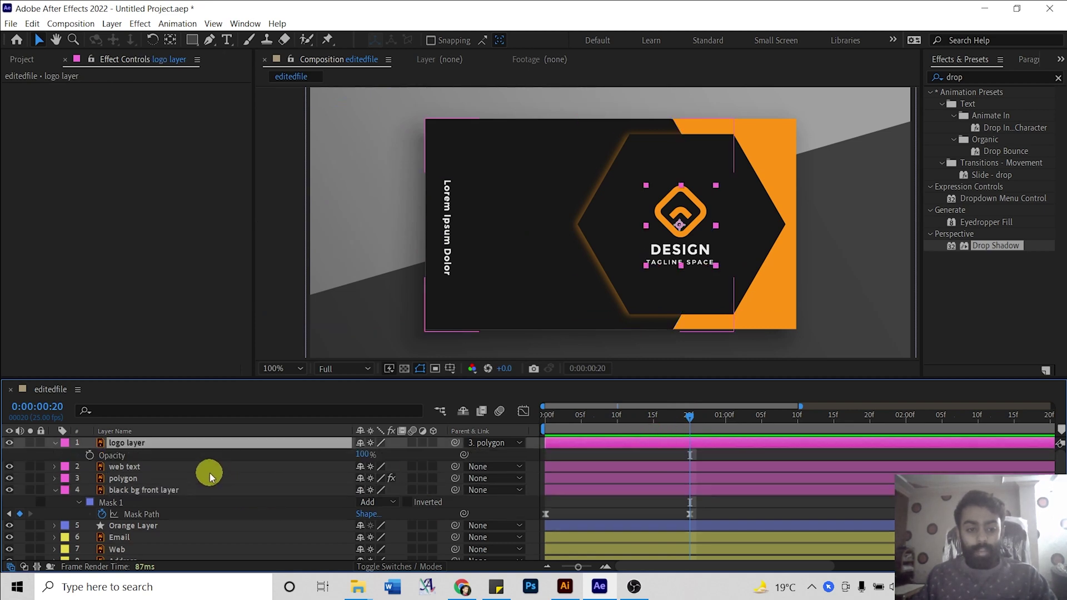
click(90, 456)
click(783, 389)
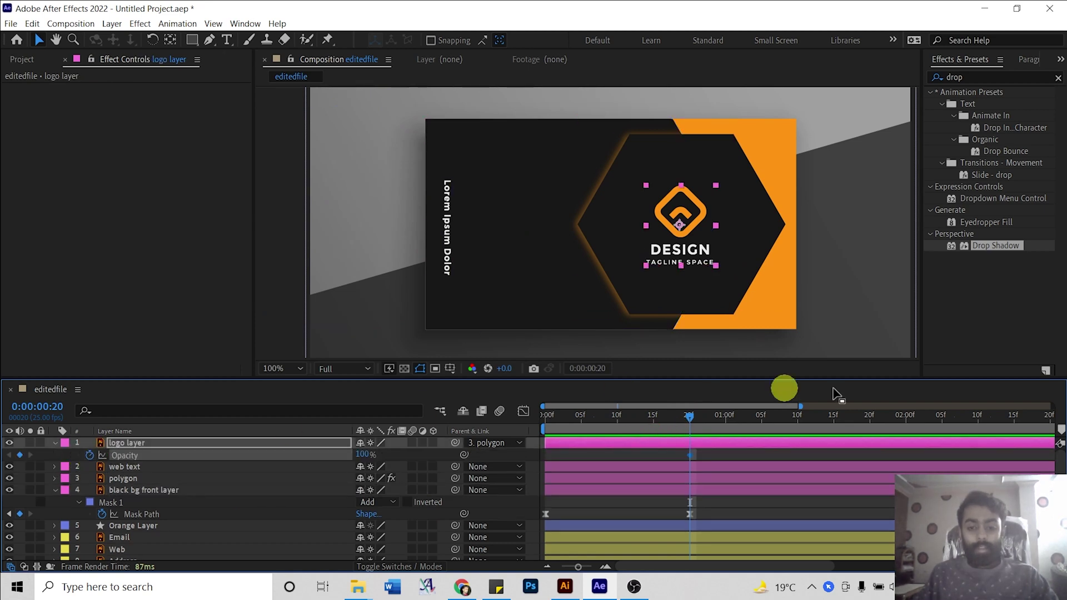
drag(694, 422, 604, 416)
drag(361, 454, 260, 450)
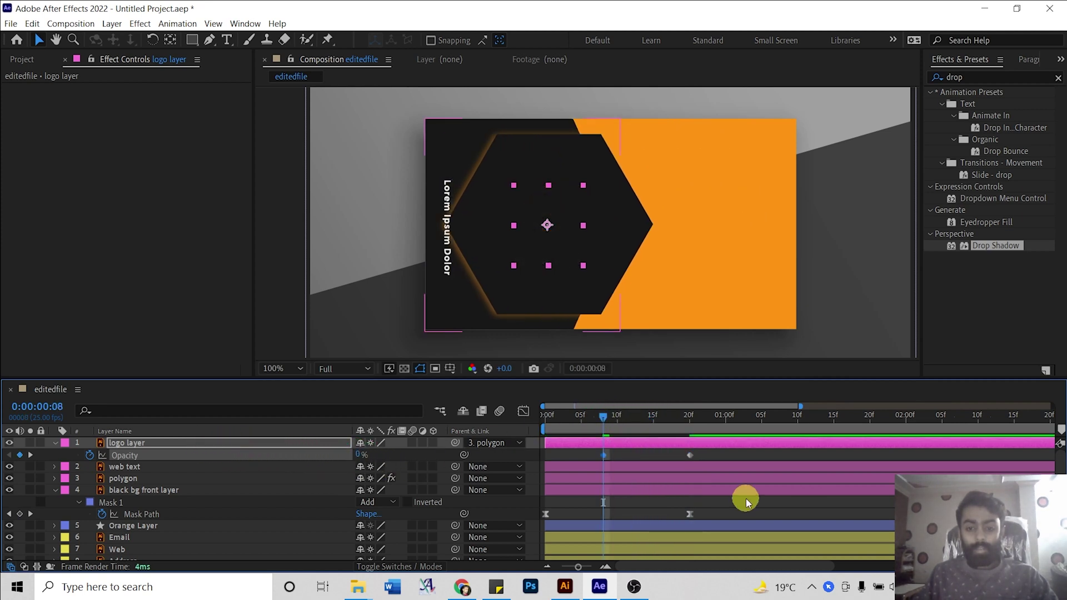
key(space)
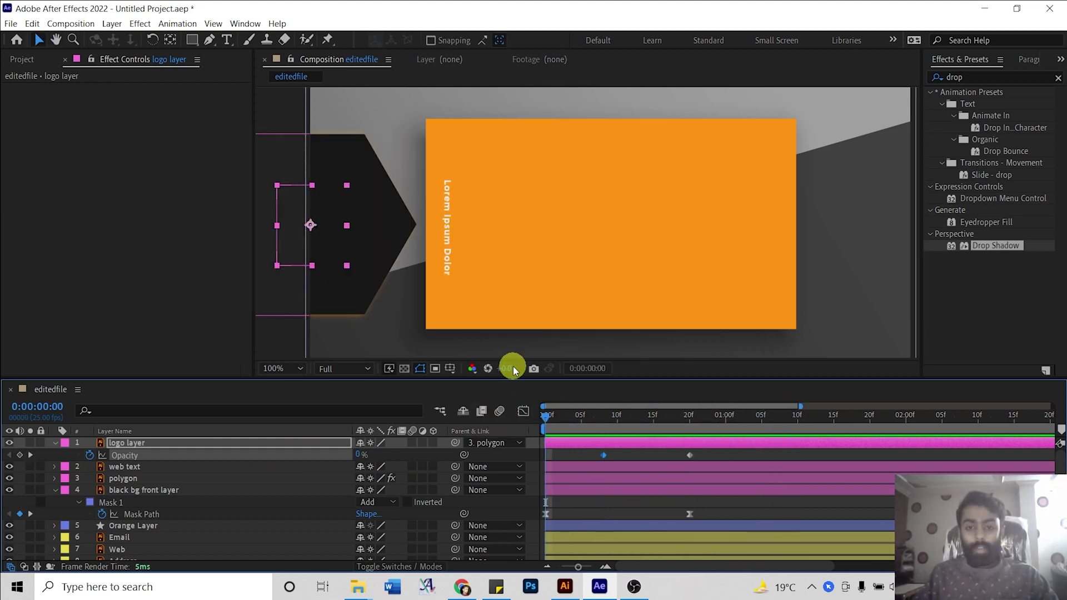
click(756, 417)
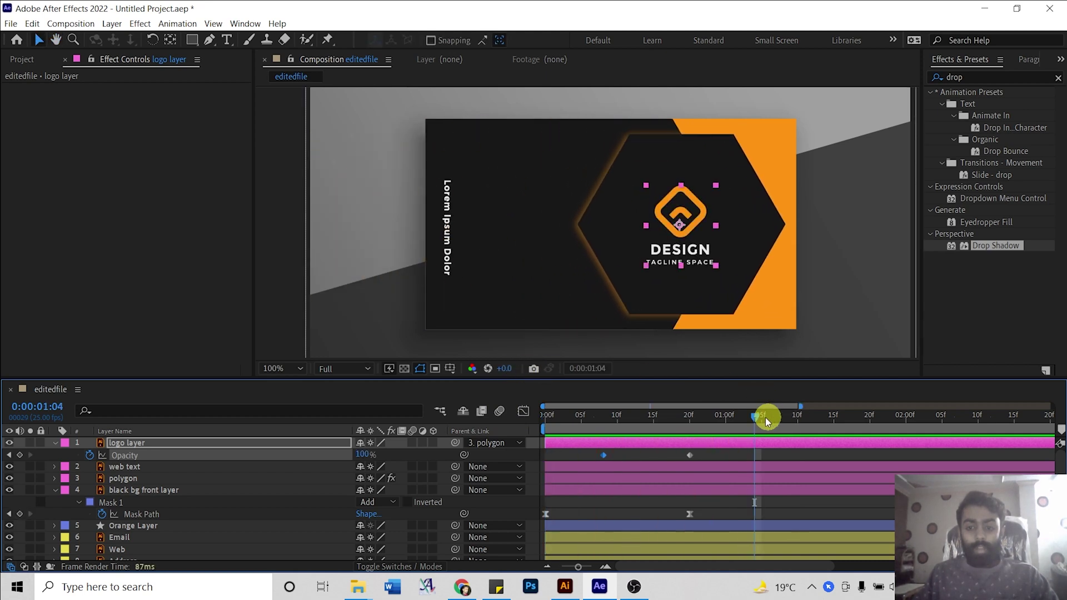
drag(746, 421, 603, 417)
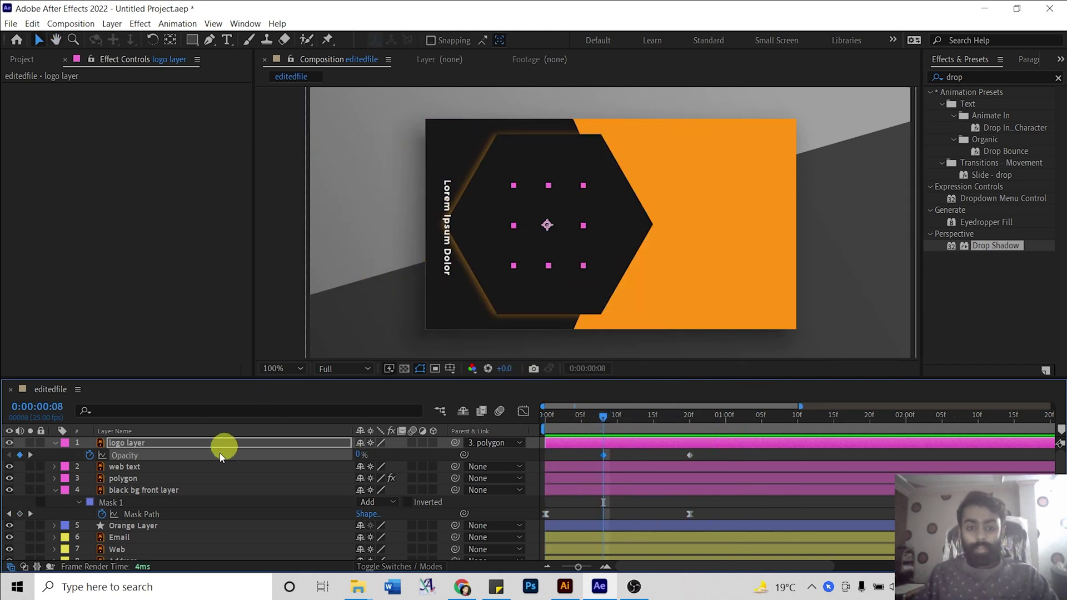
Collapse the open layer properties and fit the whole card in the viewer.
click(144, 468)
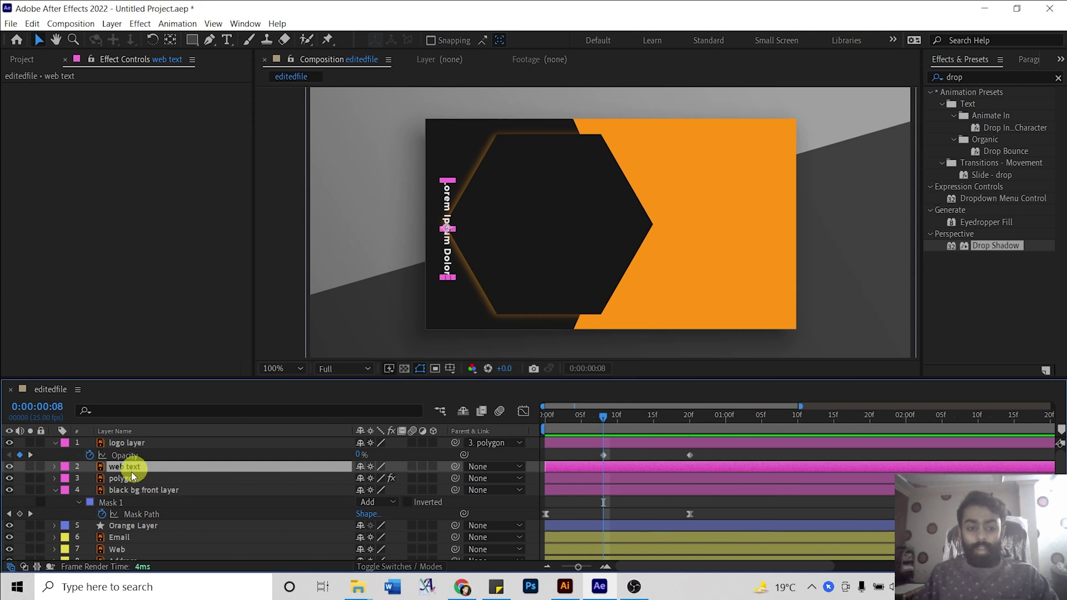
click(54, 491)
click(56, 444)
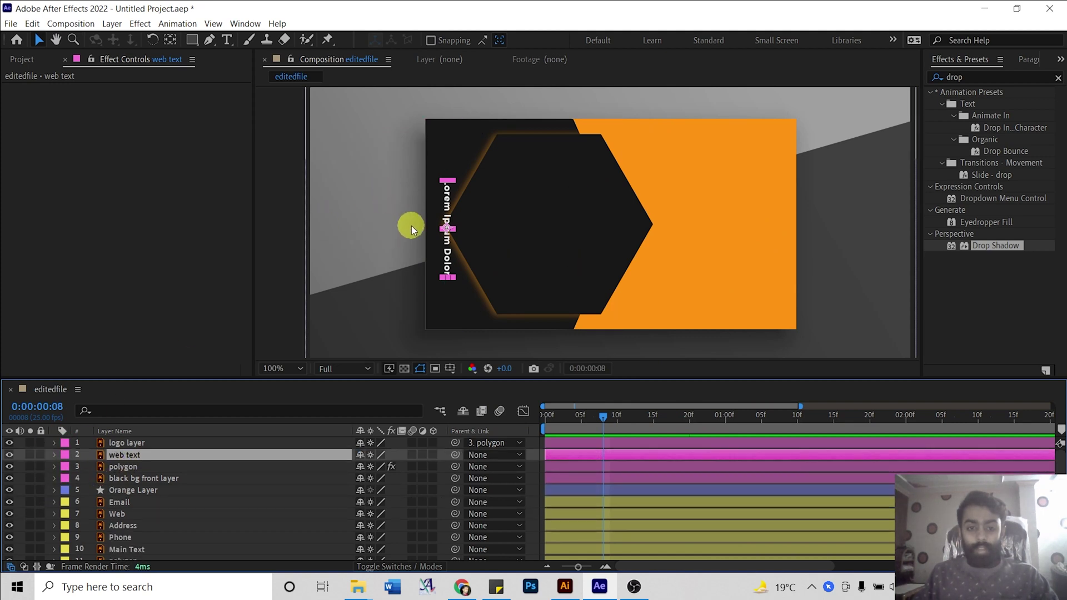
key(period)
key(comma)
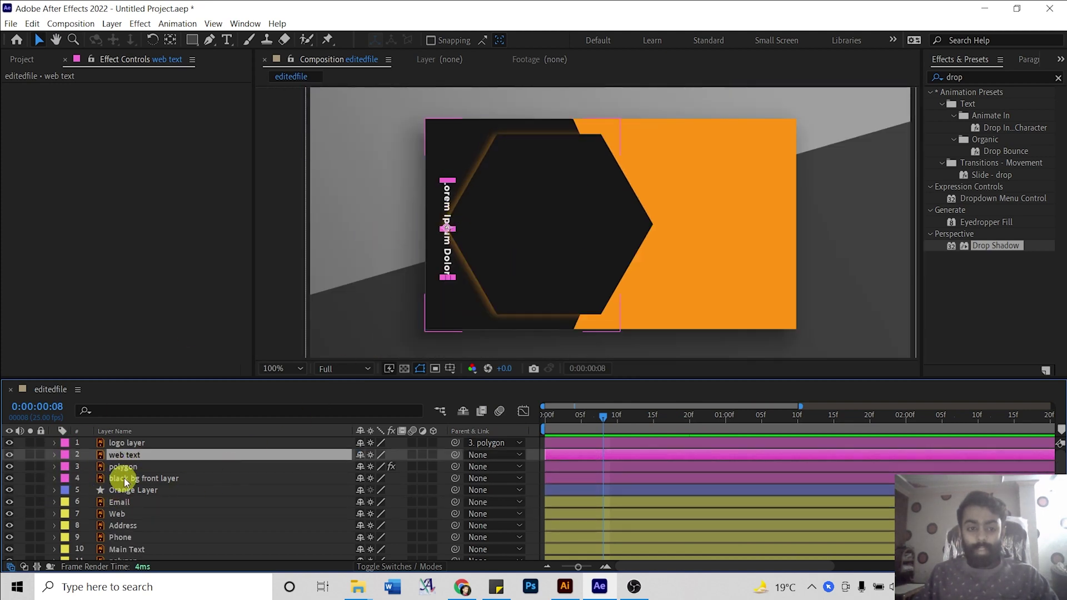
click(17, 468)
right_click(19, 466)
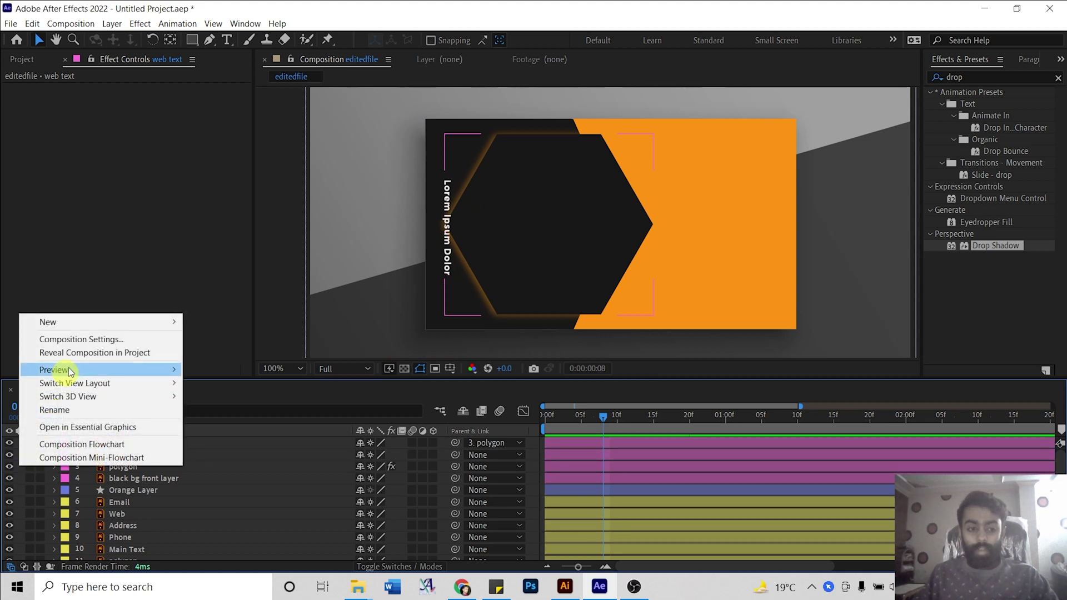
mouse_move(85, 322)
click(248, 339)
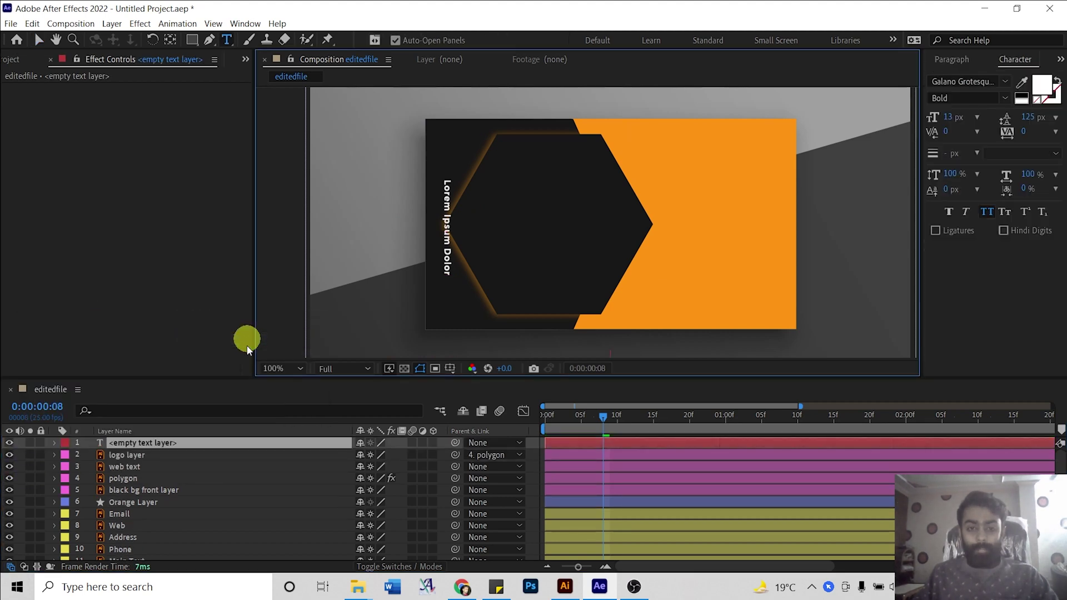
text(ww)
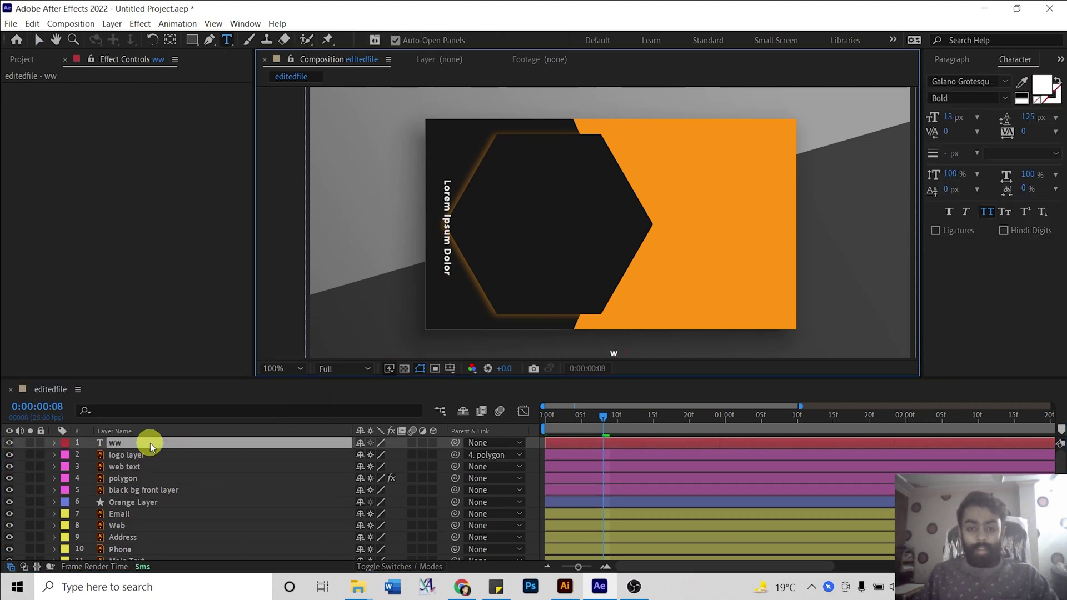
text(w)
click(256, 417)
key(v)
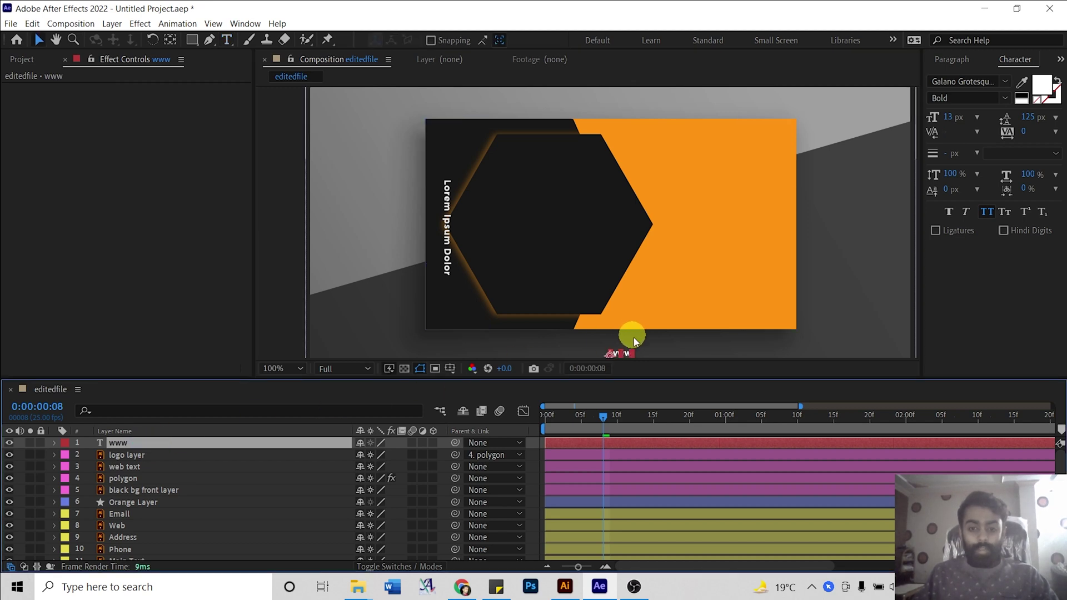
click(624, 353)
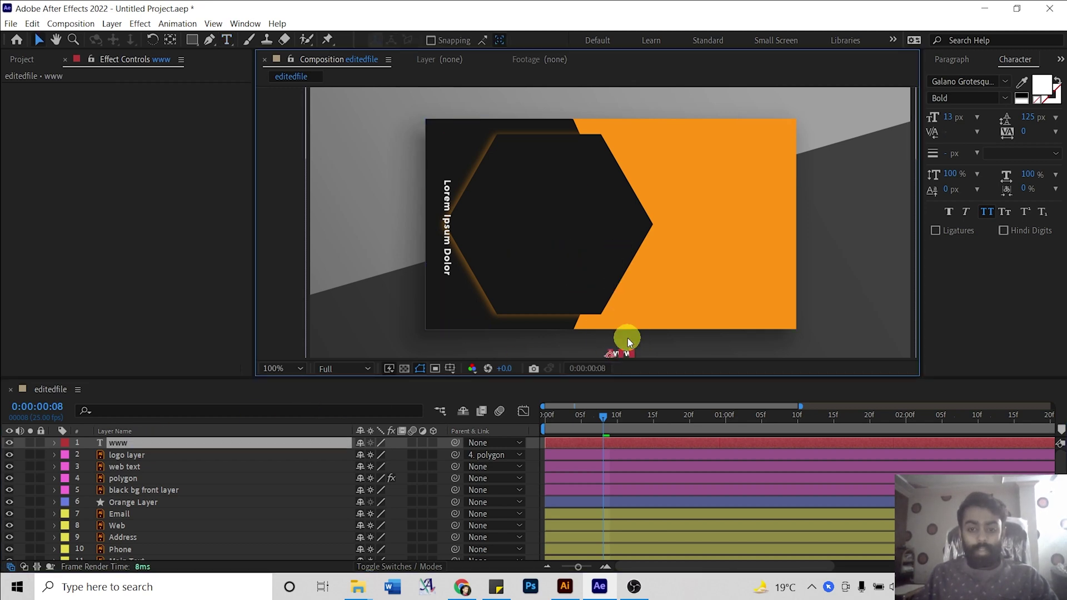
key(Return)
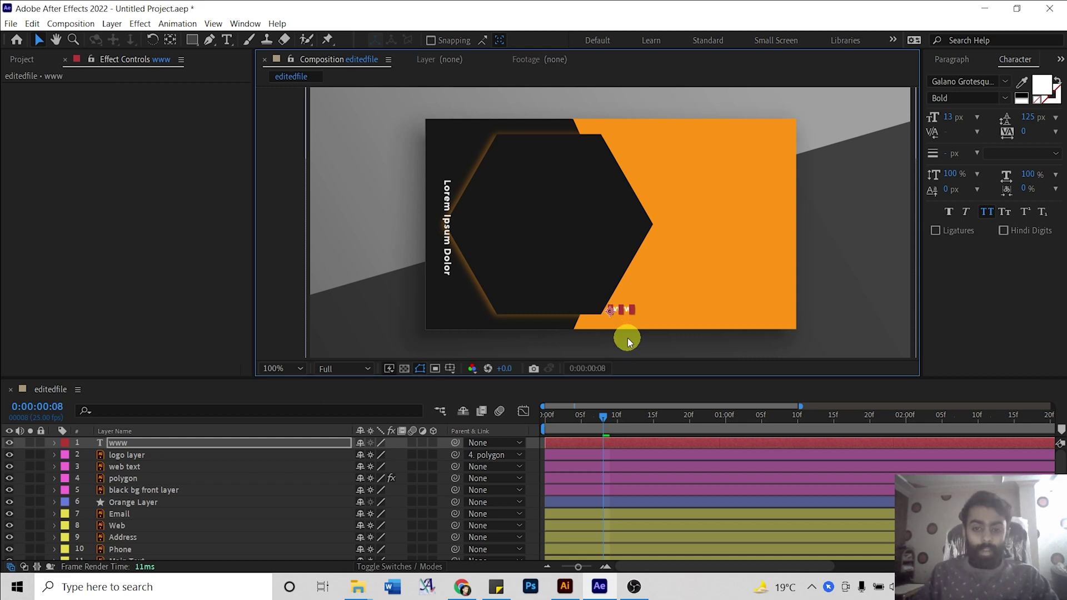
double_click(243, 445)
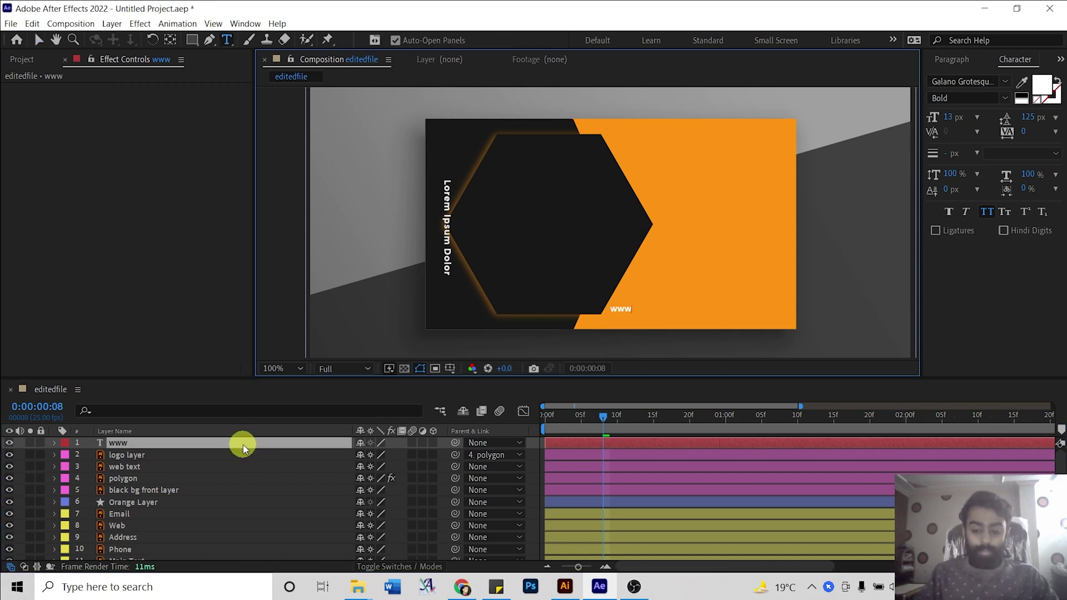
text(.aba)
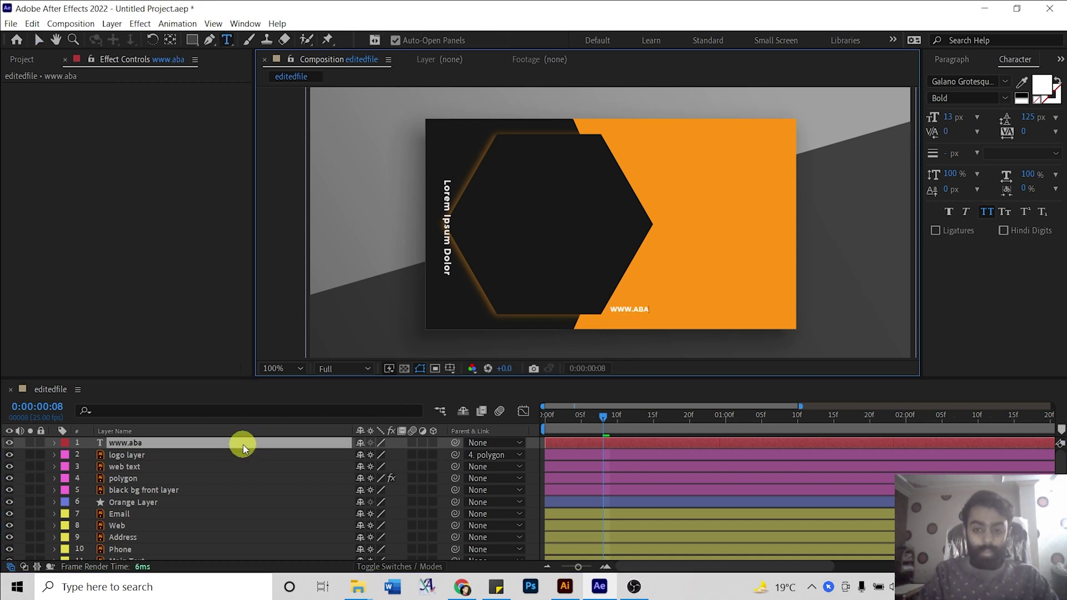
text(c.com)
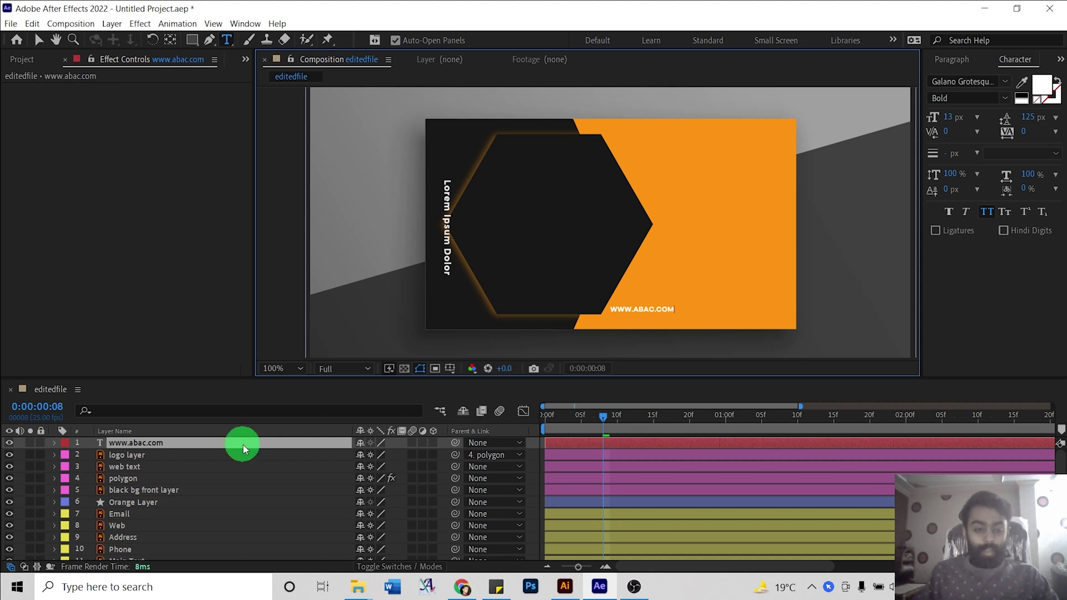
click(242, 444)
key(r)
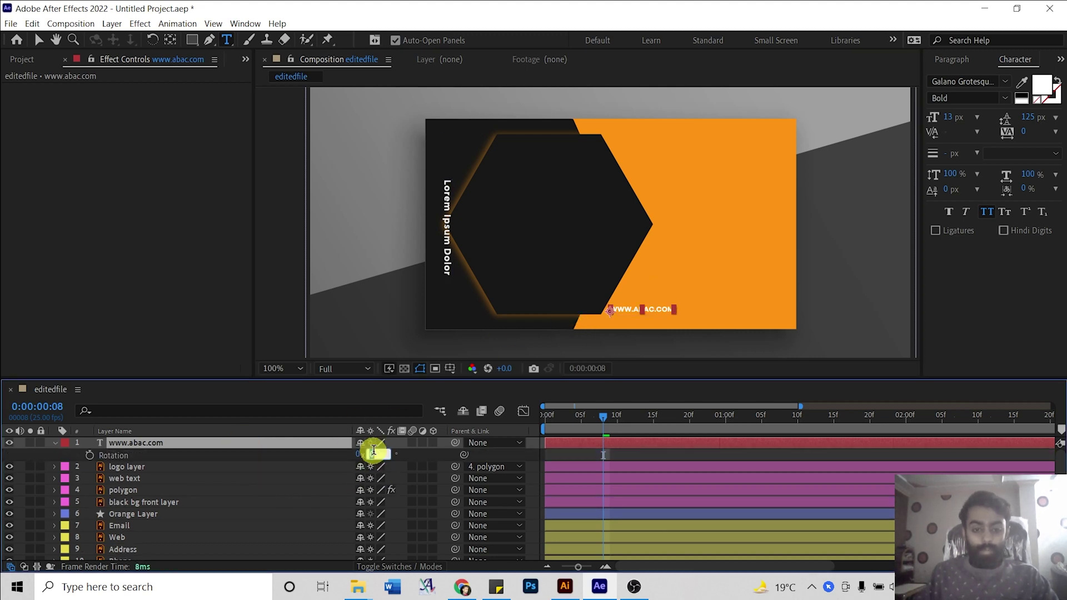
click(372, 452)
text(90)
key(Return)
key(v)
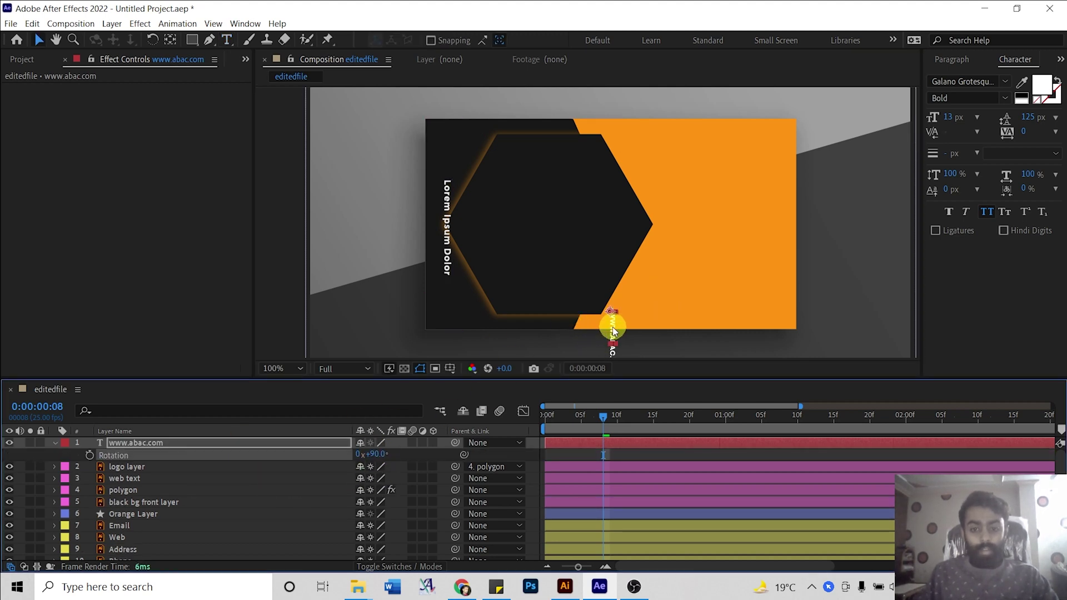
click(613, 332)
drag(613, 332, 450, 213)
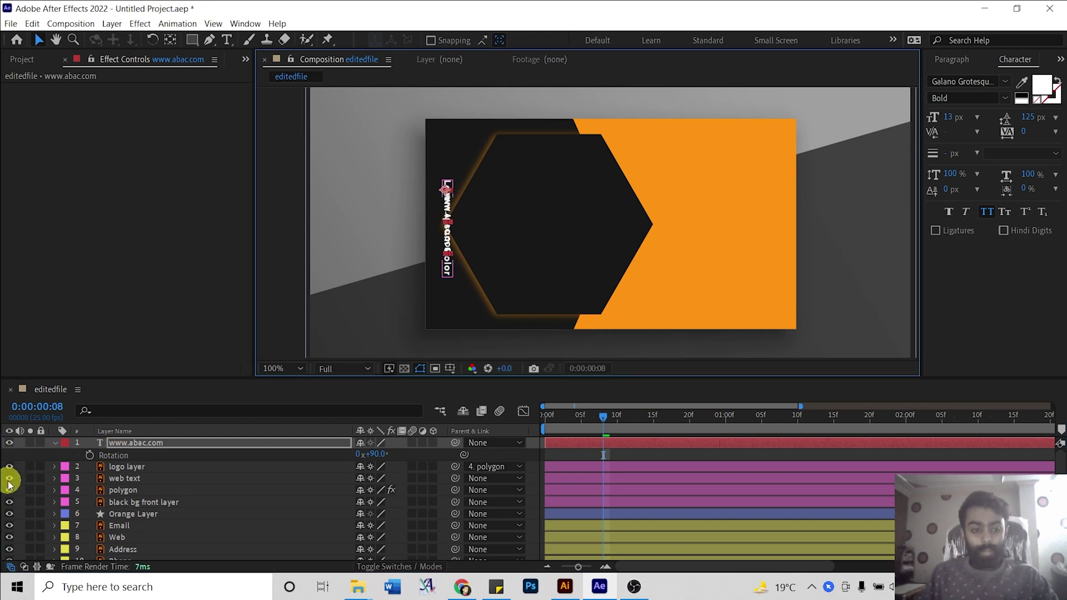
Hide the Lorem Ipsum Dolor placeholder text and shift the URL text further left.
click(125, 479)
click(9, 478)
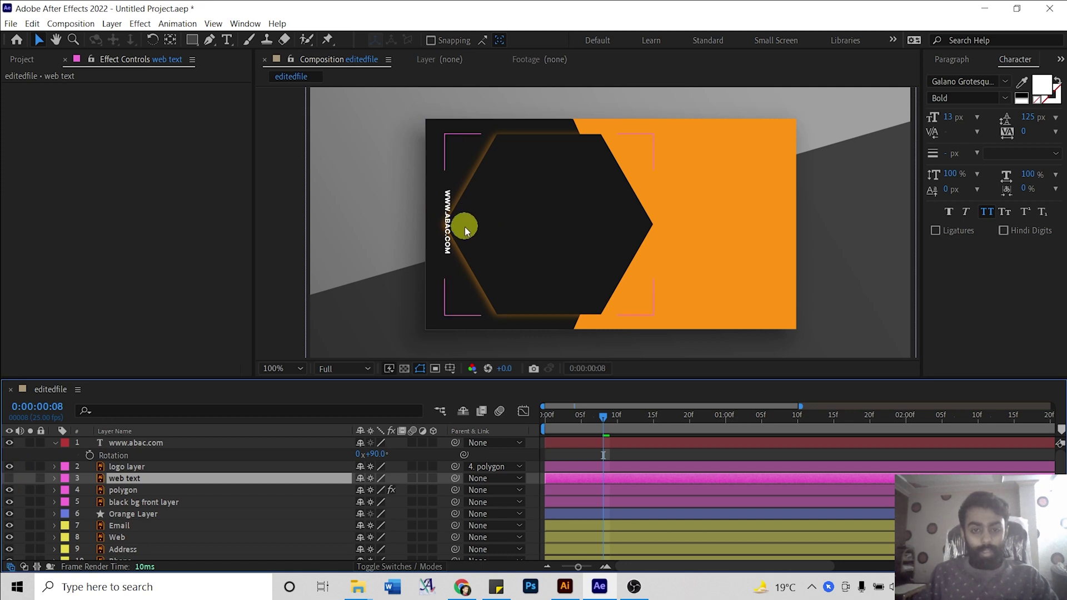
scroll(445, 239, up, 2)
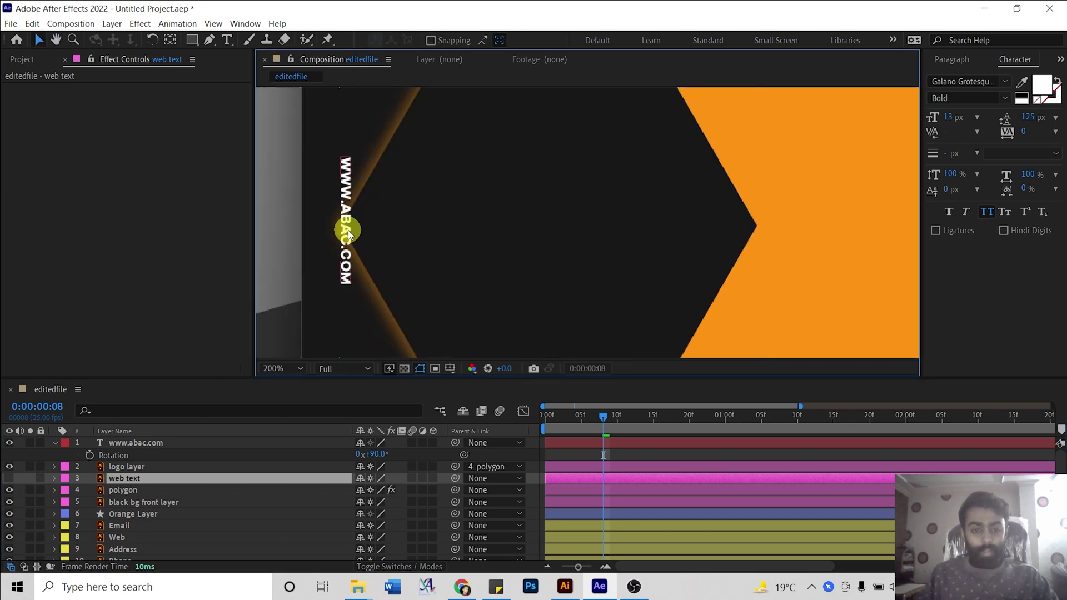
drag(348, 234, 325, 235)
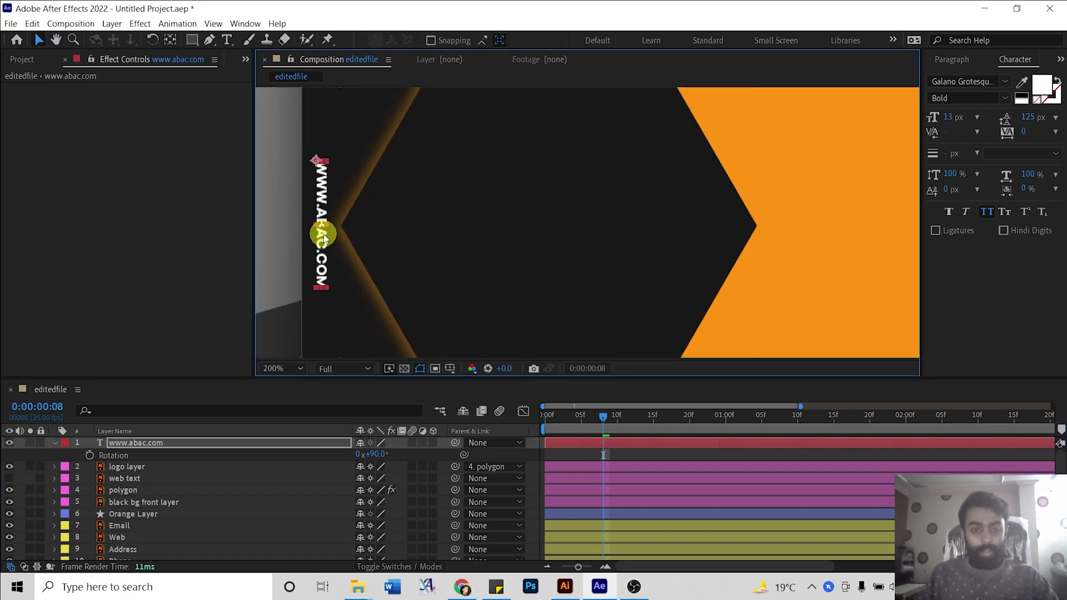
key(comma)
click(210, 441)
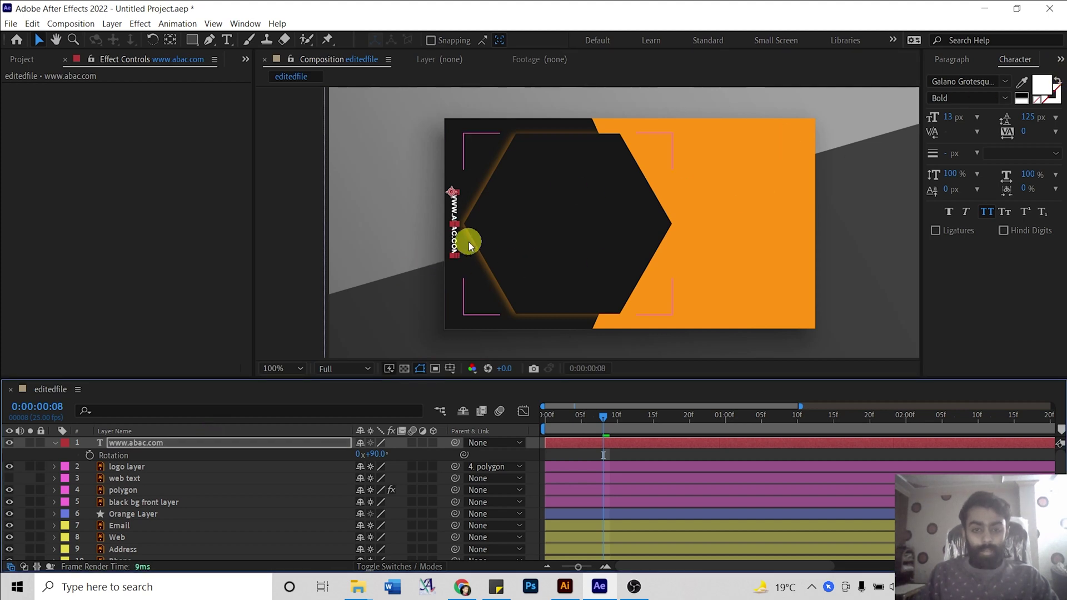
click(151, 465)
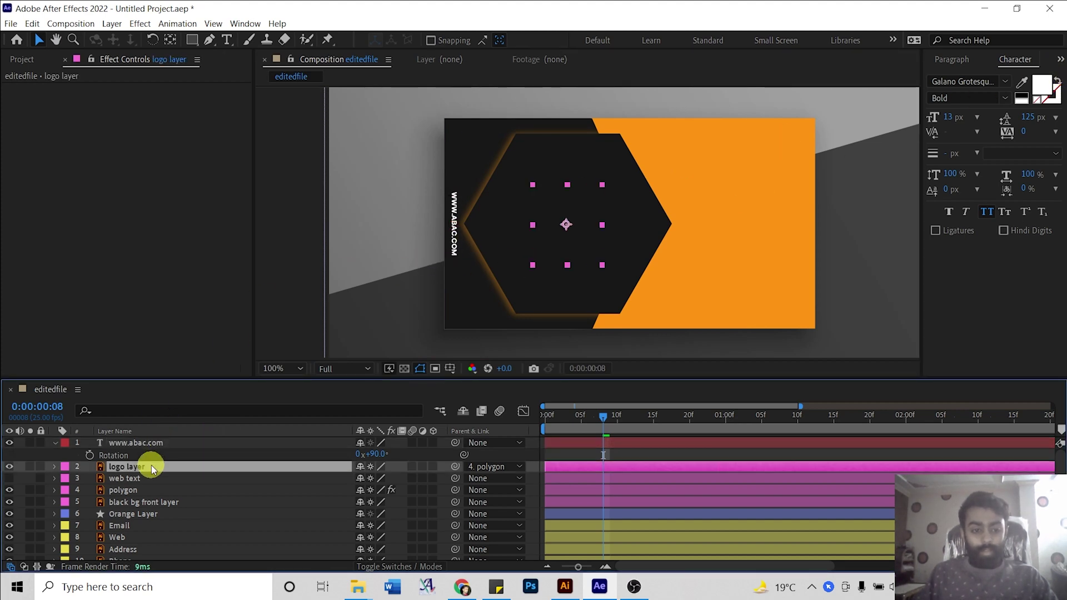
key(t)
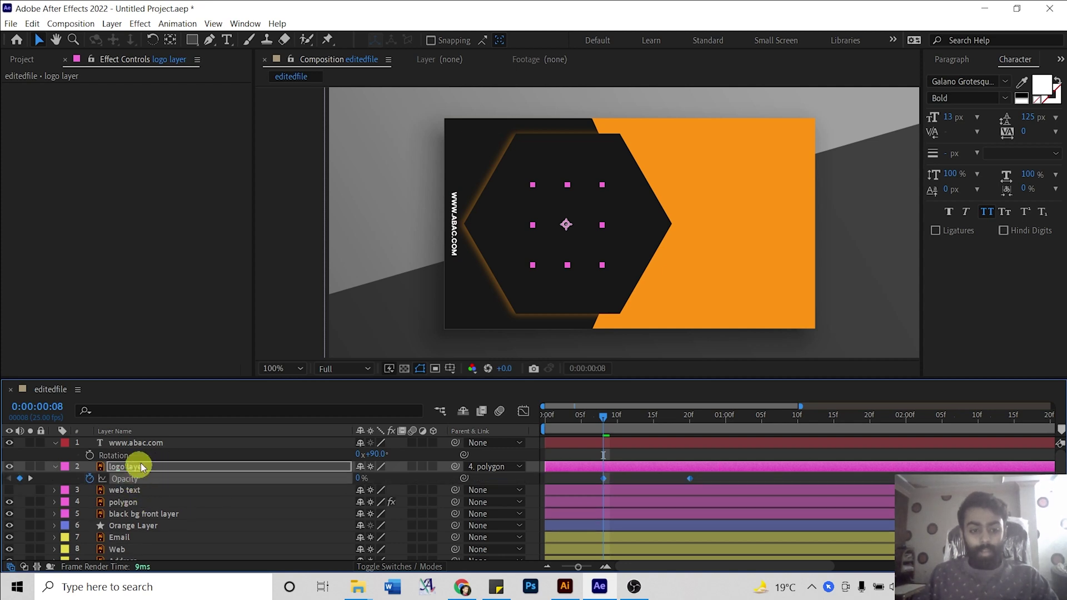
click(149, 442)
key(t)
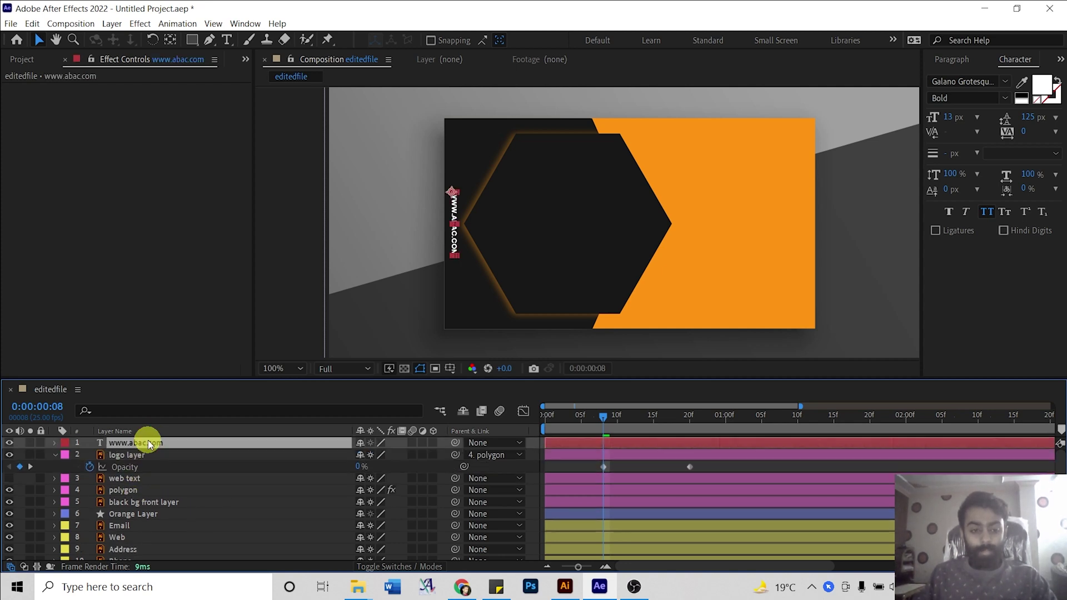
key(ctrl+v)
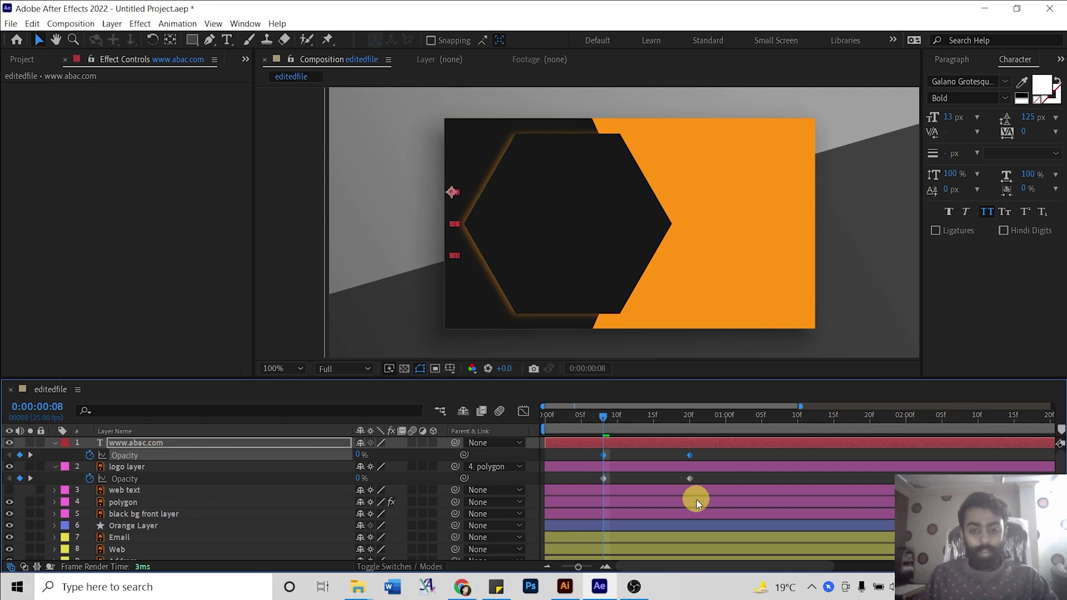
click(639, 453)
drag(604, 416, 509, 401)
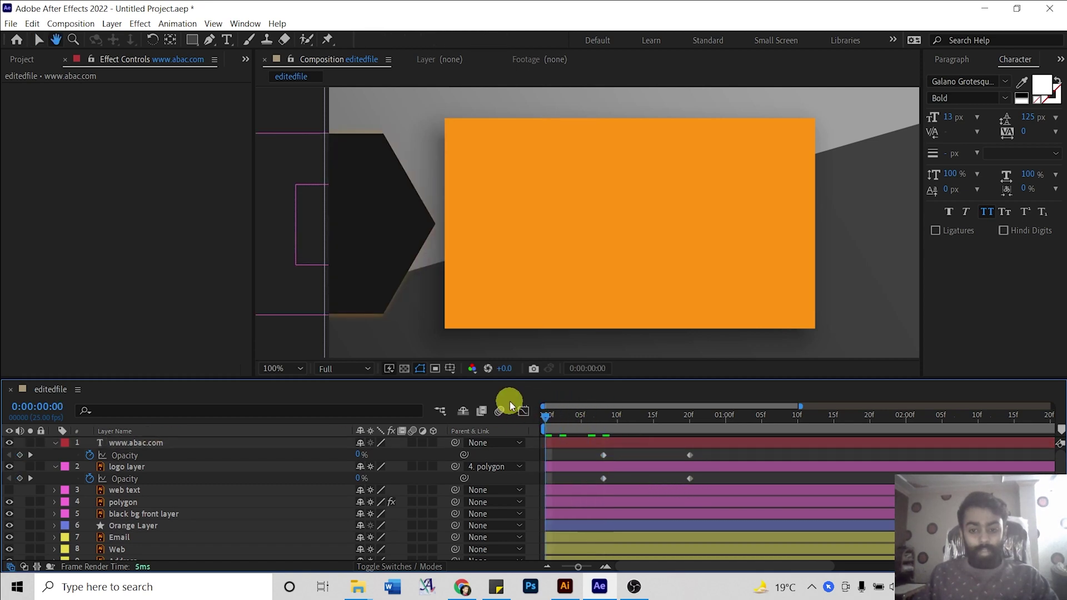
key(space)
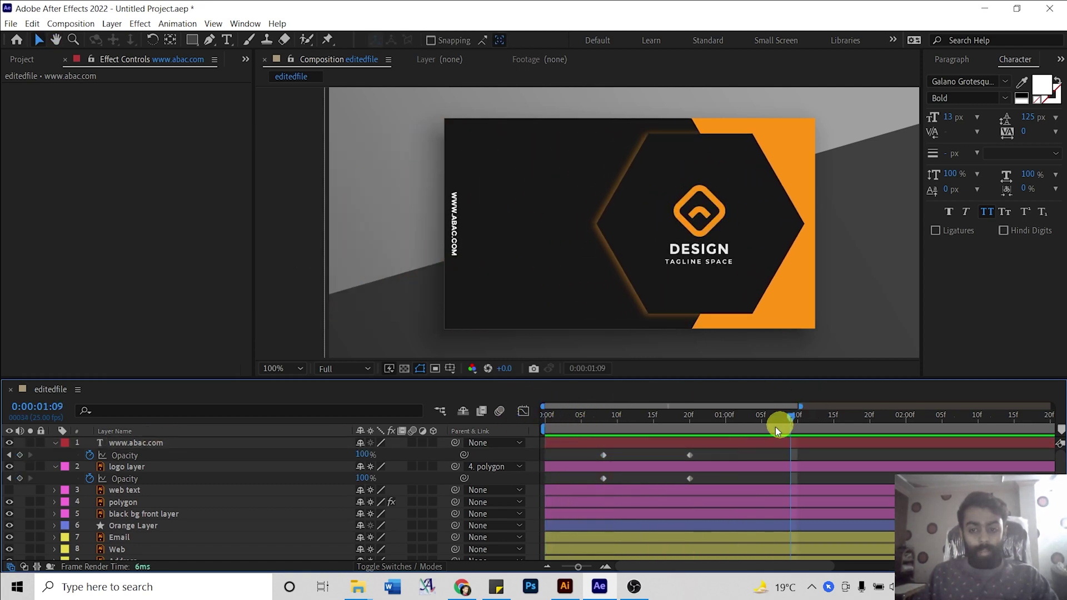
drag(609, 444, 639, 445)
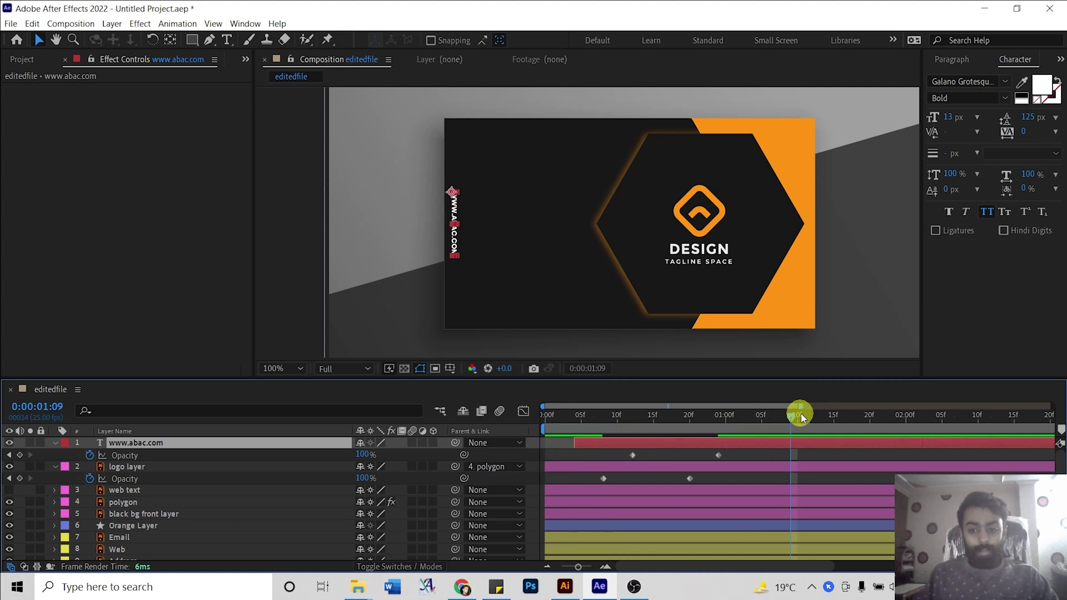
drag(733, 421, 517, 415)
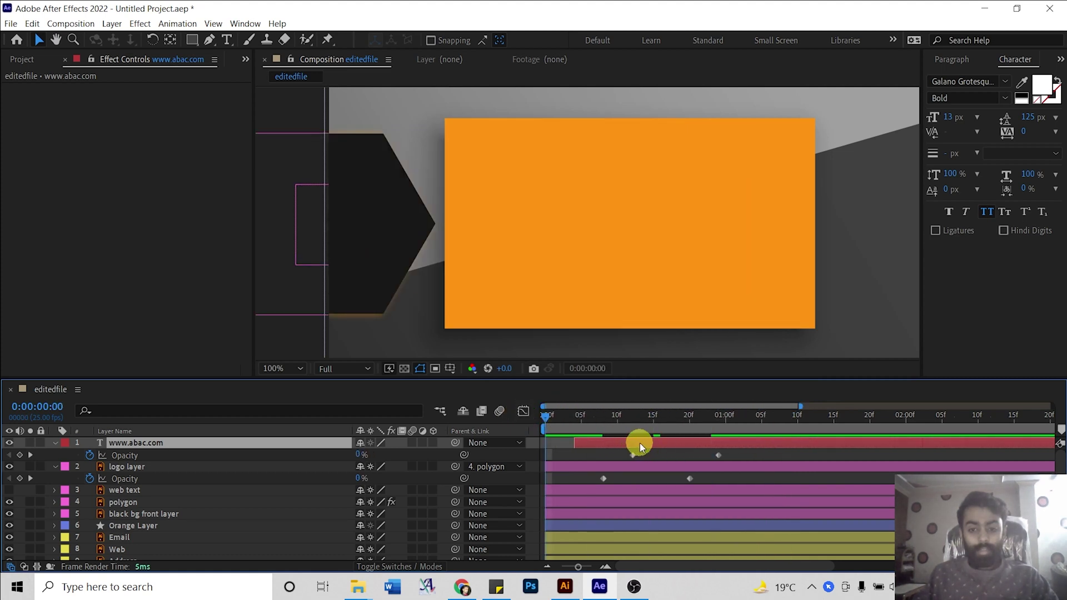
key(space)
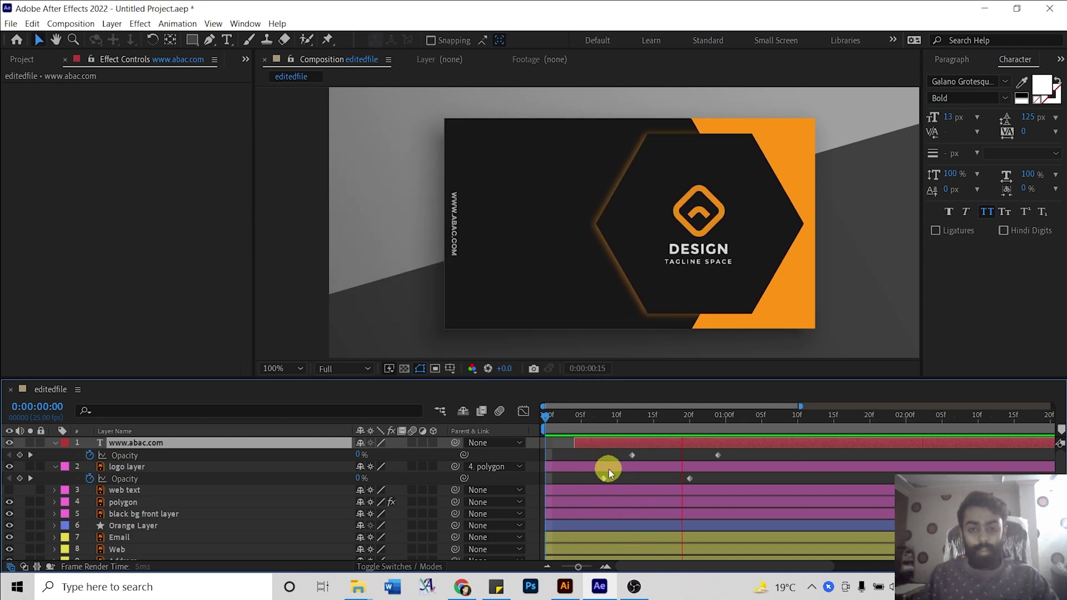
click(532, 422)
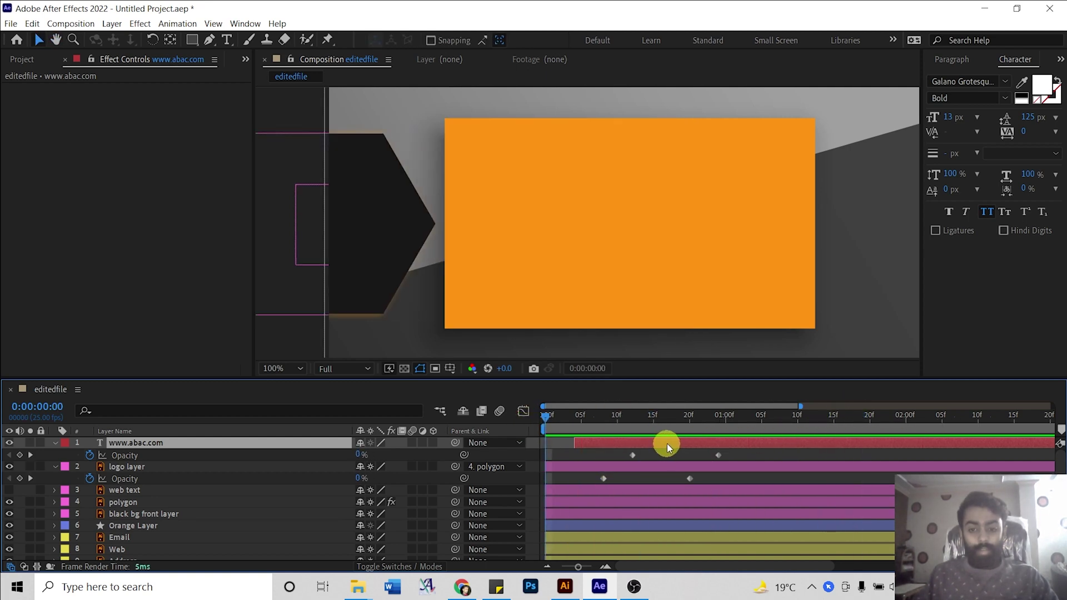
drag(667, 443, 703, 444)
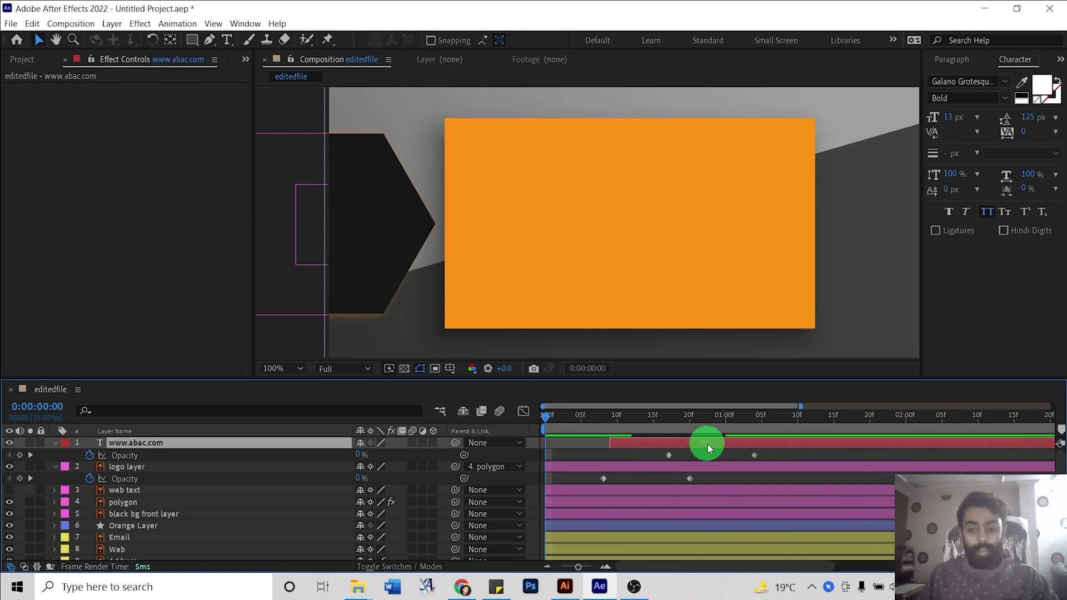
key(space)
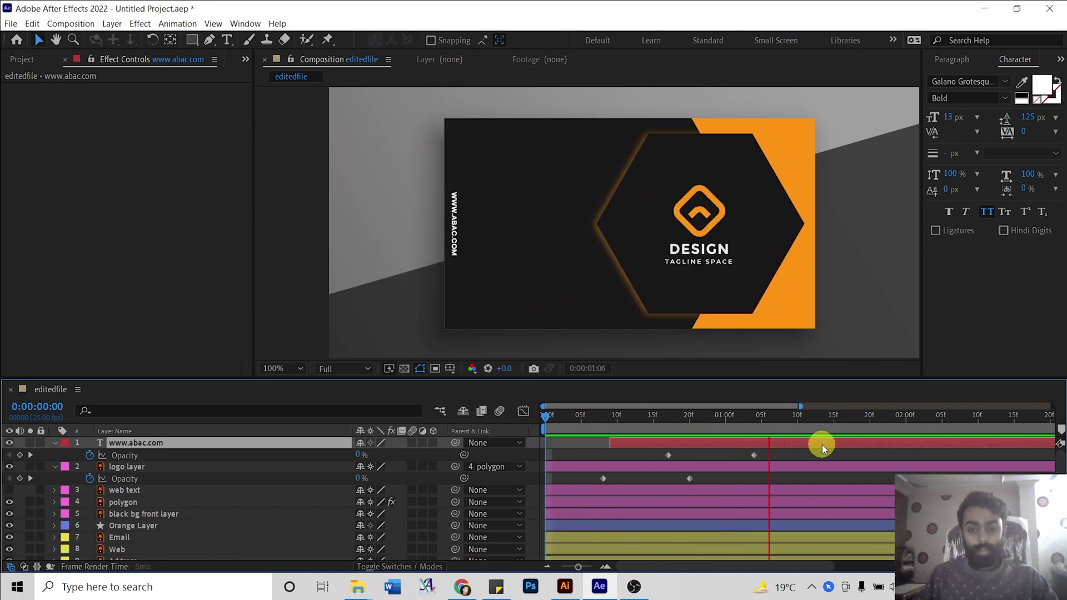
click(874, 420)
drag(873, 420, 508, 418)
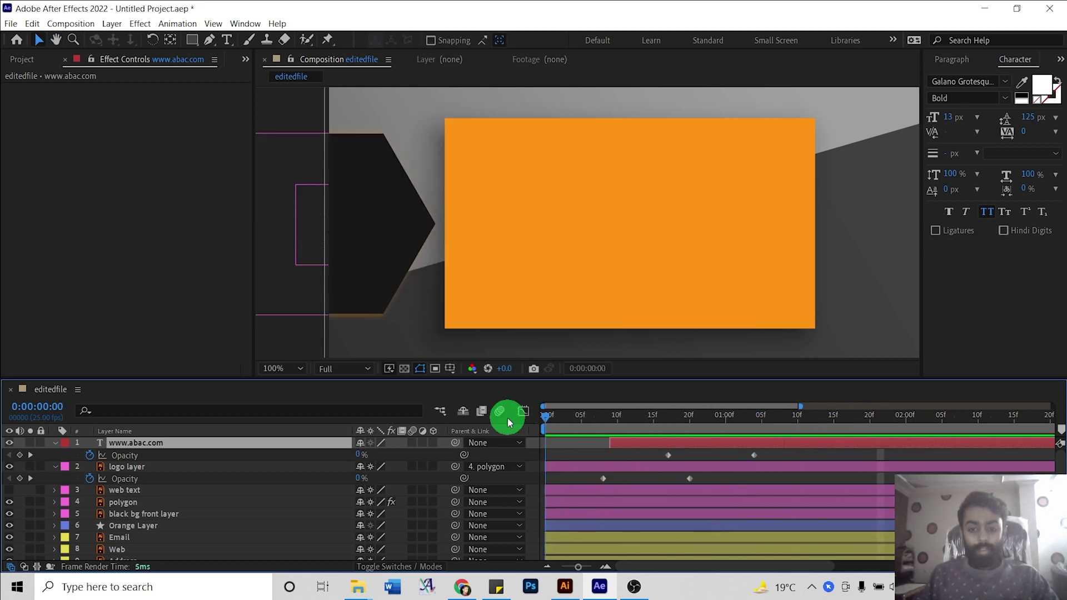
key(space)
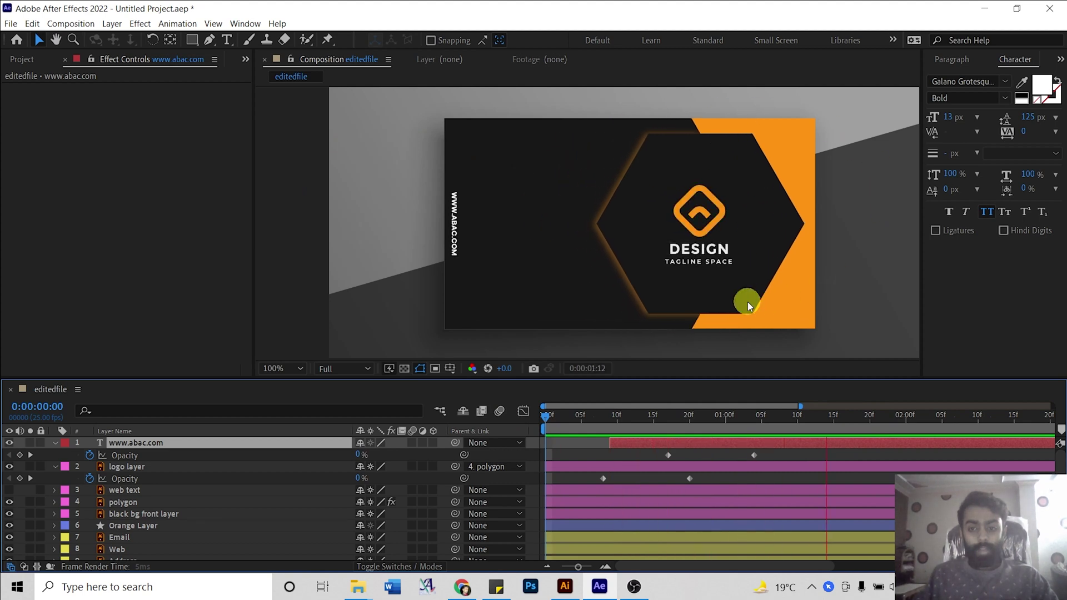
key(space)
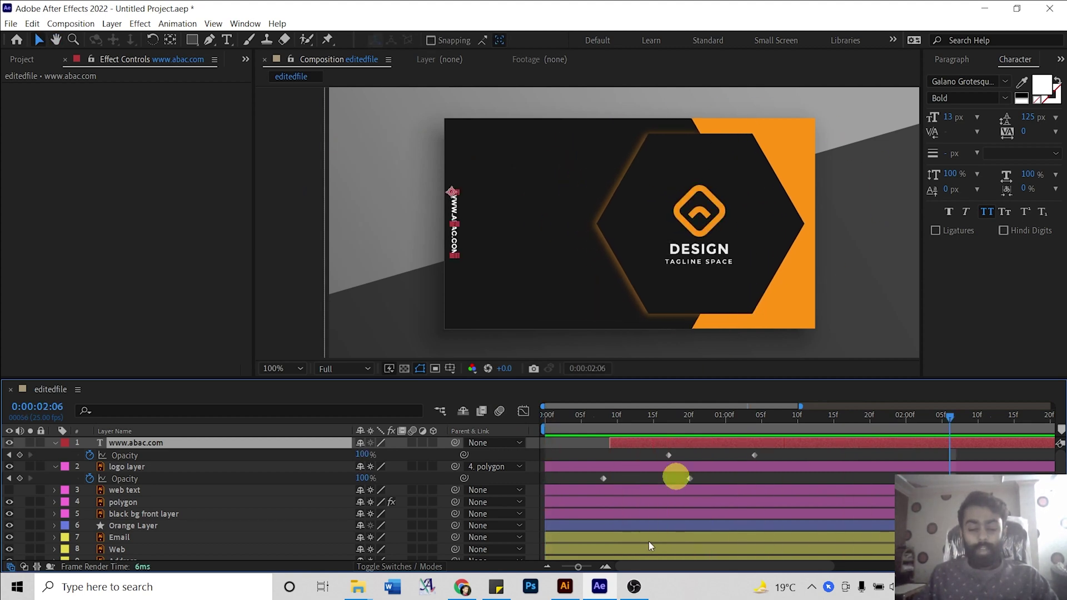
click(54, 444)
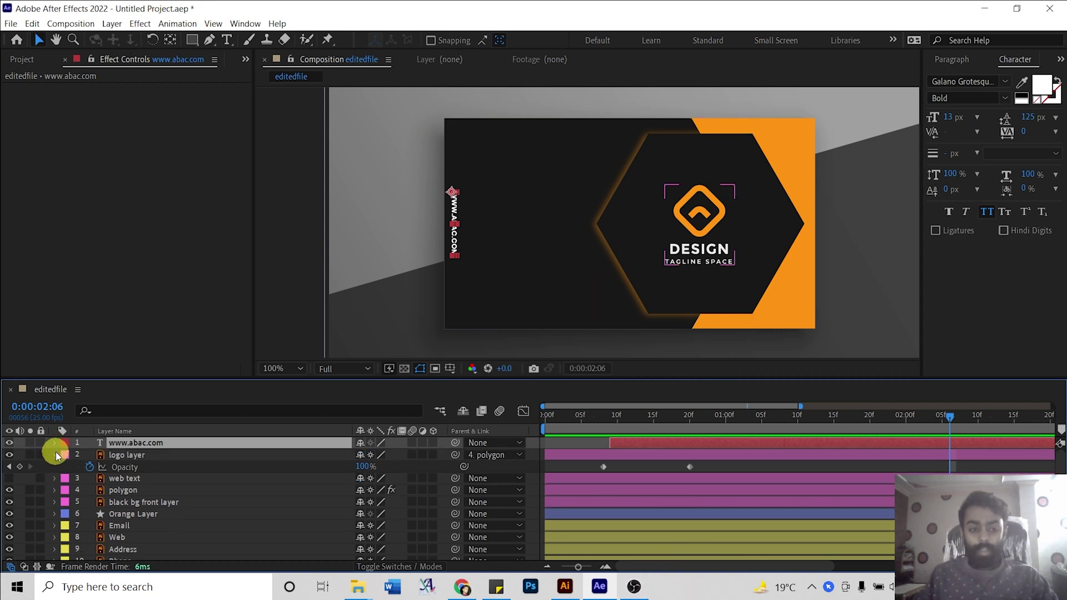
click(55, 455)
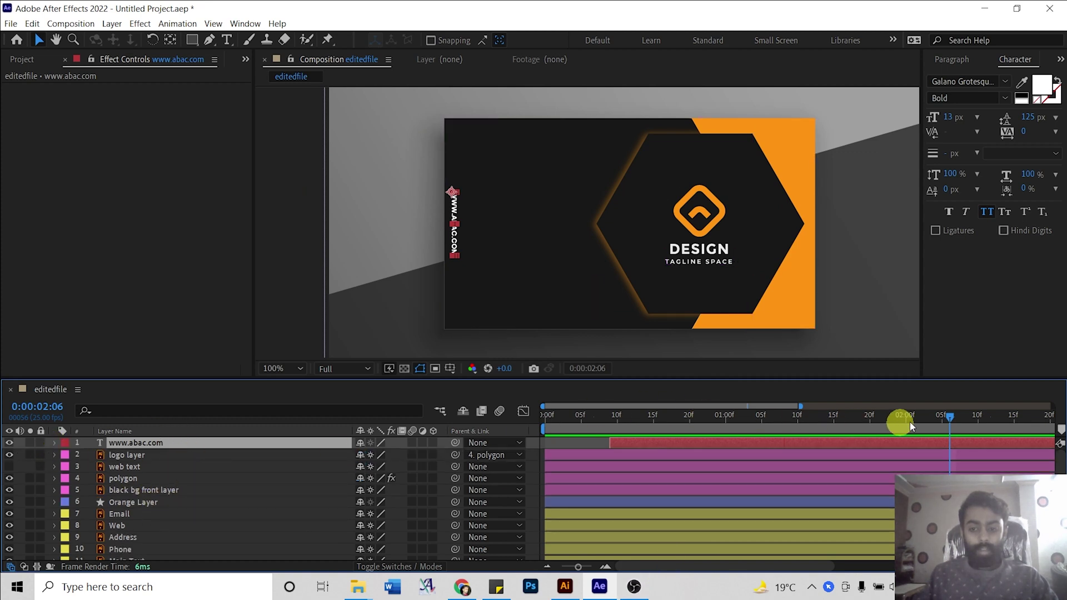
drag(944, 418, 809, 408)
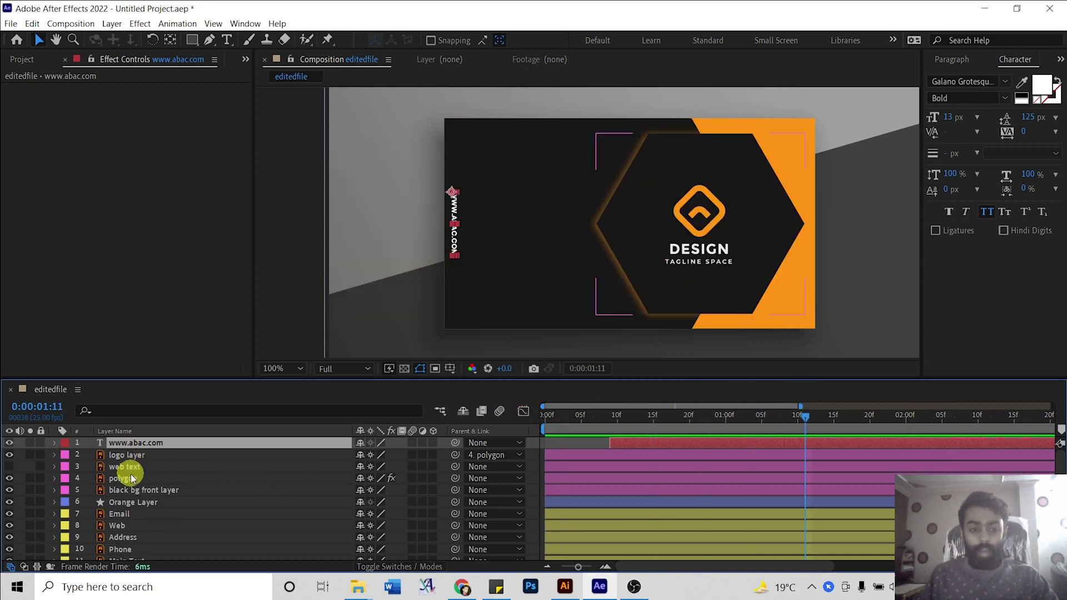
Pre-compose layers 1–6 into a composition named 'front card content', moving all attributes.
shift+click(129, 502)
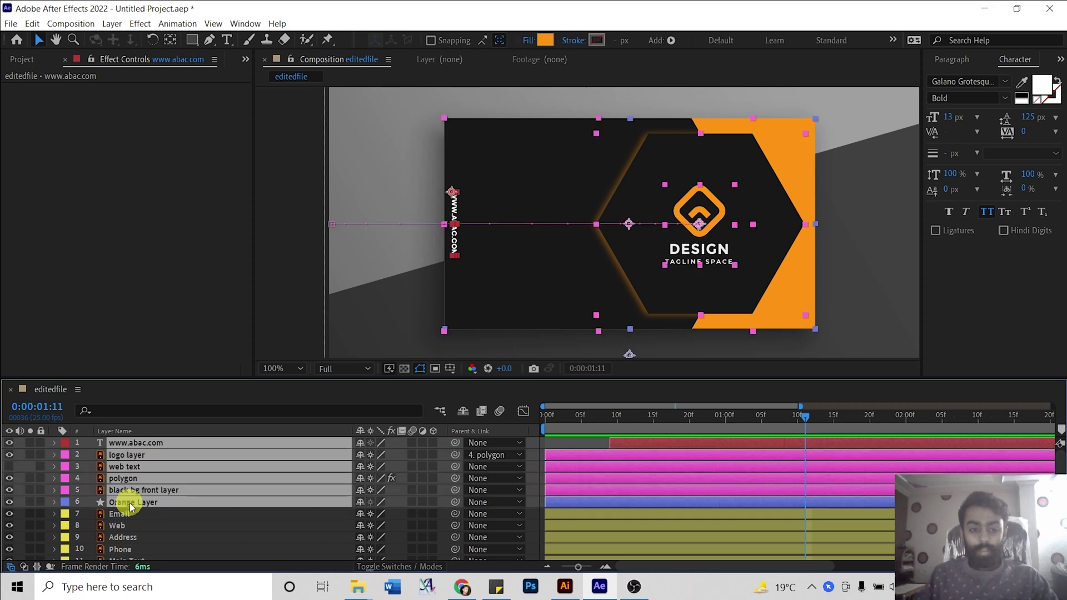
right_click(129, 503)
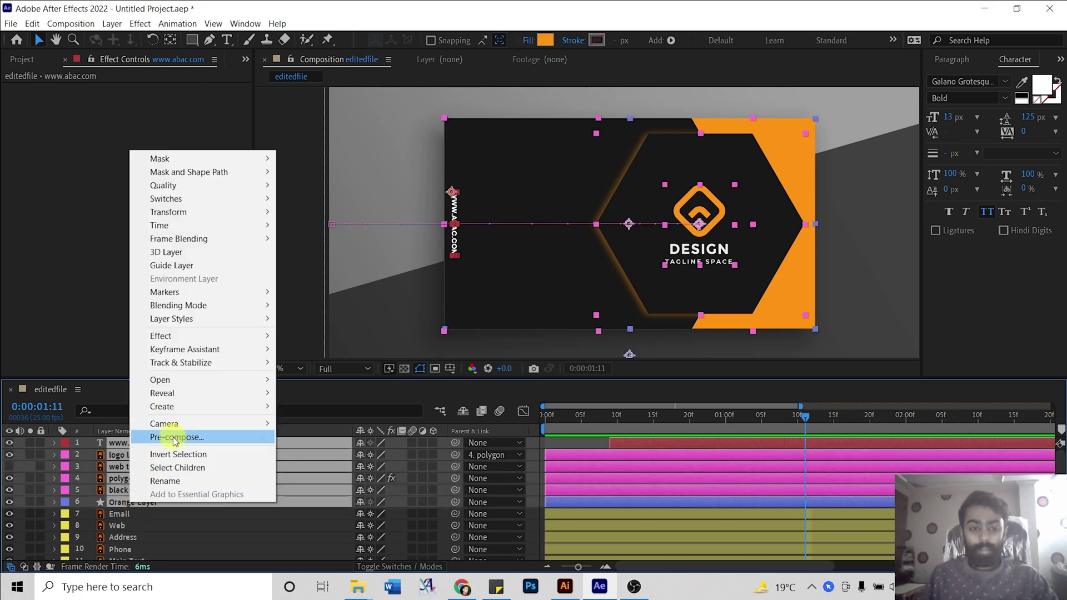
click(175, 438)
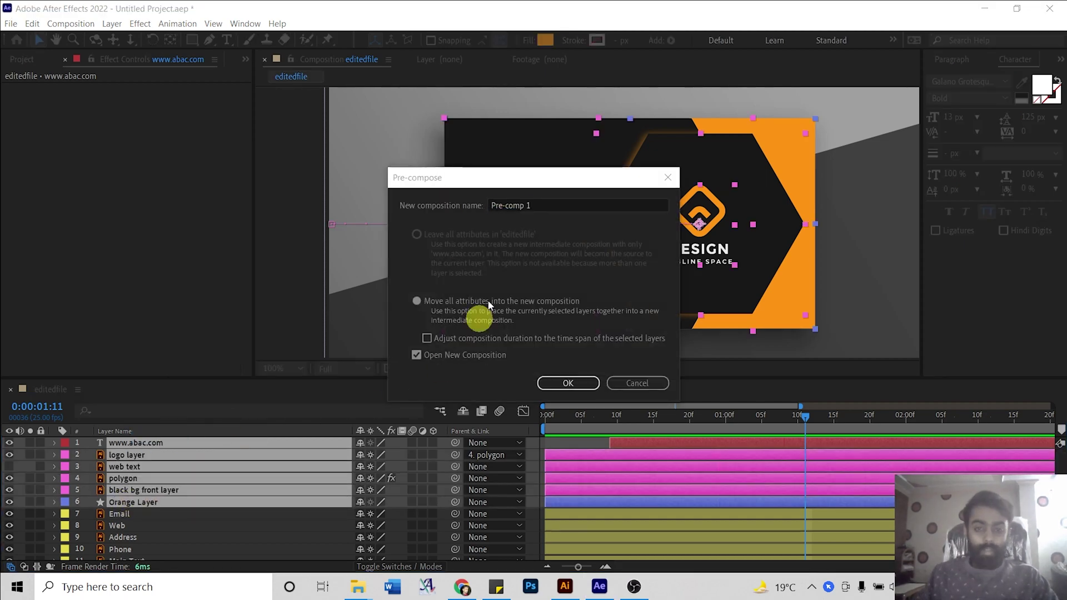
click(537, 207)
text(front card content)
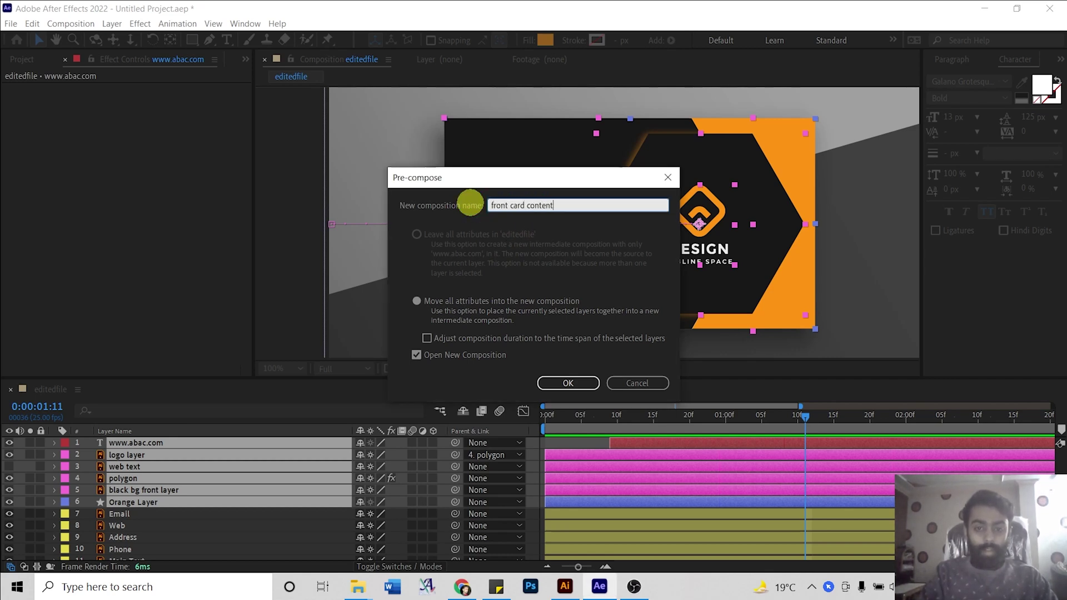
key(Return)
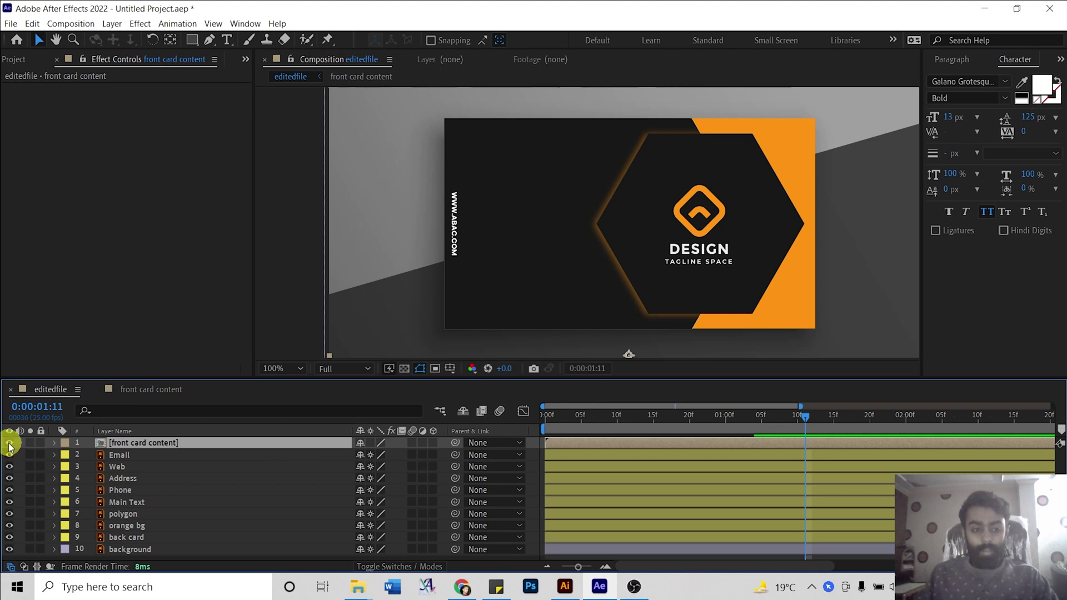
Toggle the front card's visibility and pan the view over to the back card.
click(9, 444)
click(9, 444)
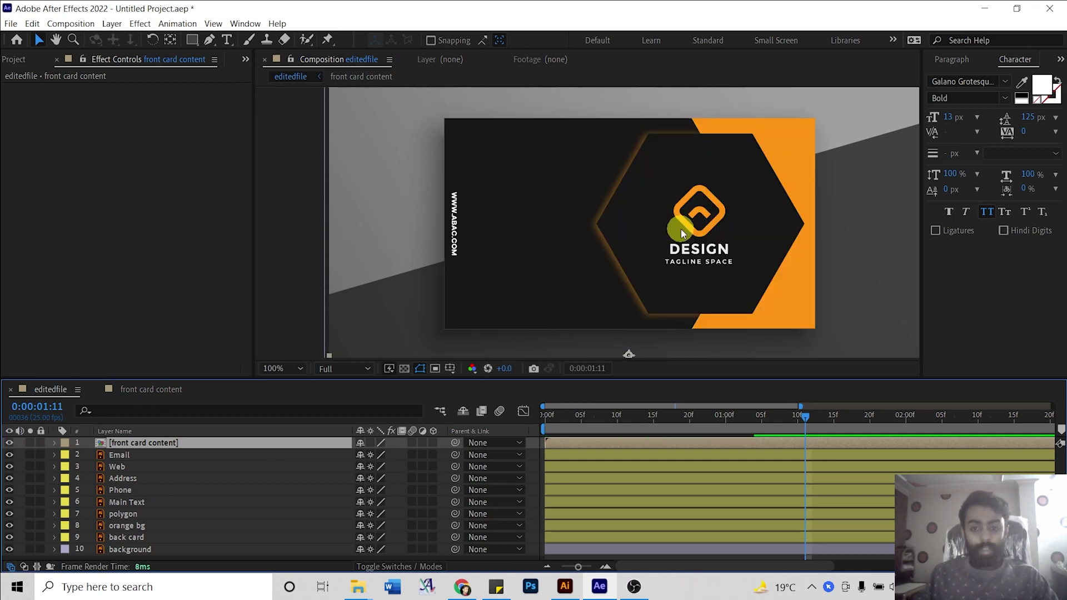
scroll(681, 229, down, 2)
key(h)
drag(624, 291, 606, 223)
scroll(607, 223, up, 3)
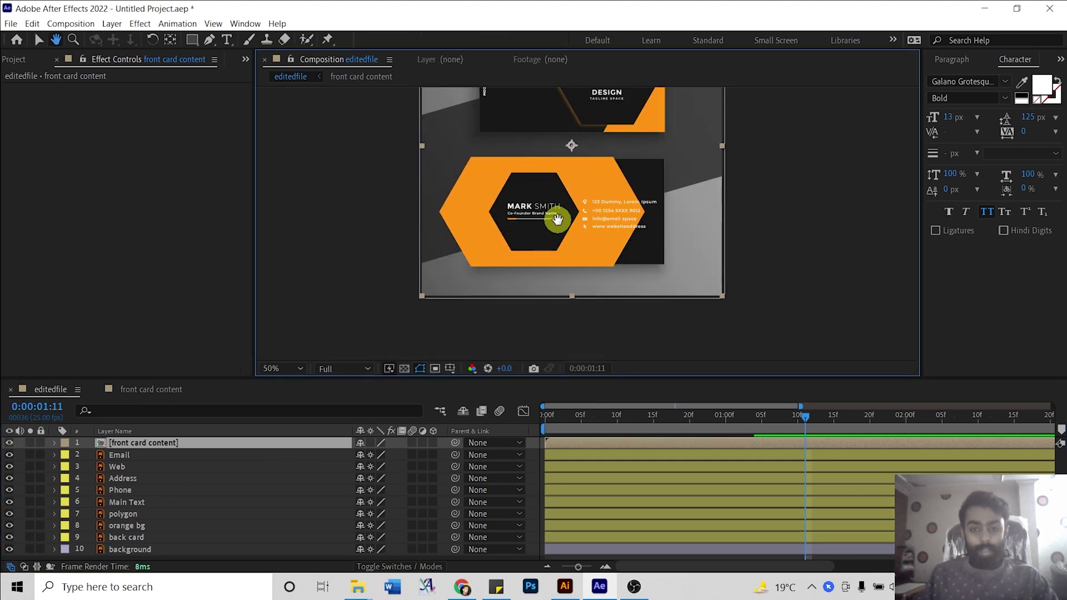
drag(594, 177, 598, 147)
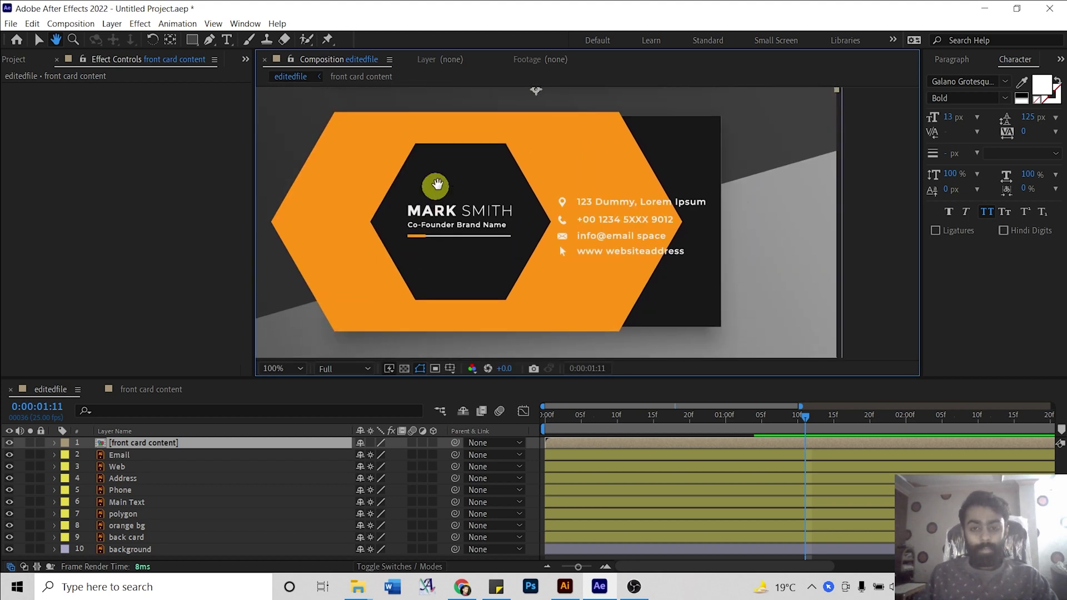
key(v)
click(550, 277)
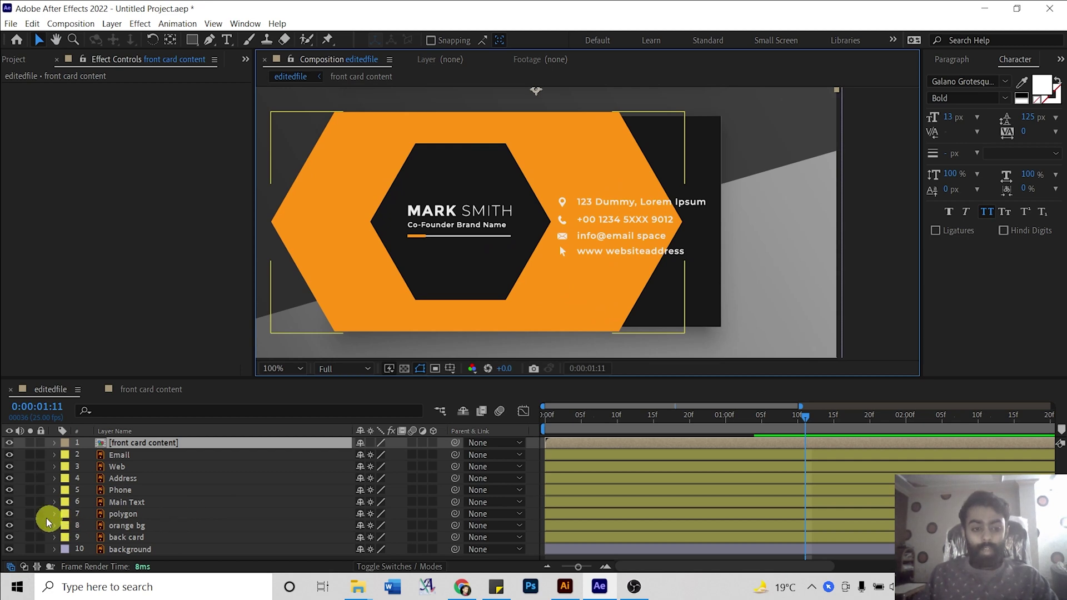
Open the front card content composition and select its Orange Layer.
click(21, 523)
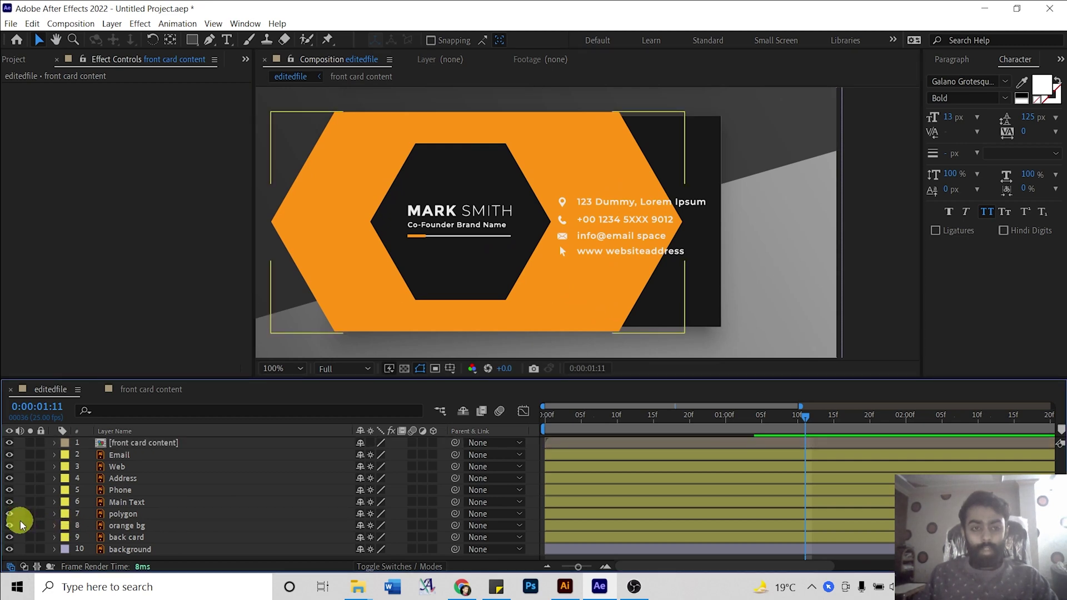
click(125, 503)
key(ctrl+shift+a)
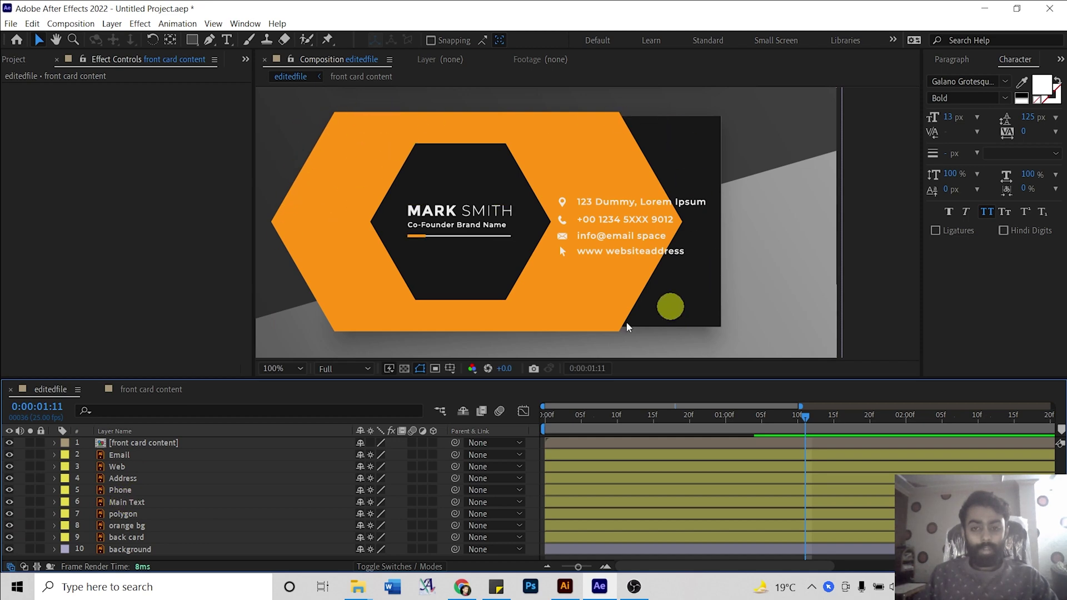
click(144, 390)
click(125, 502)
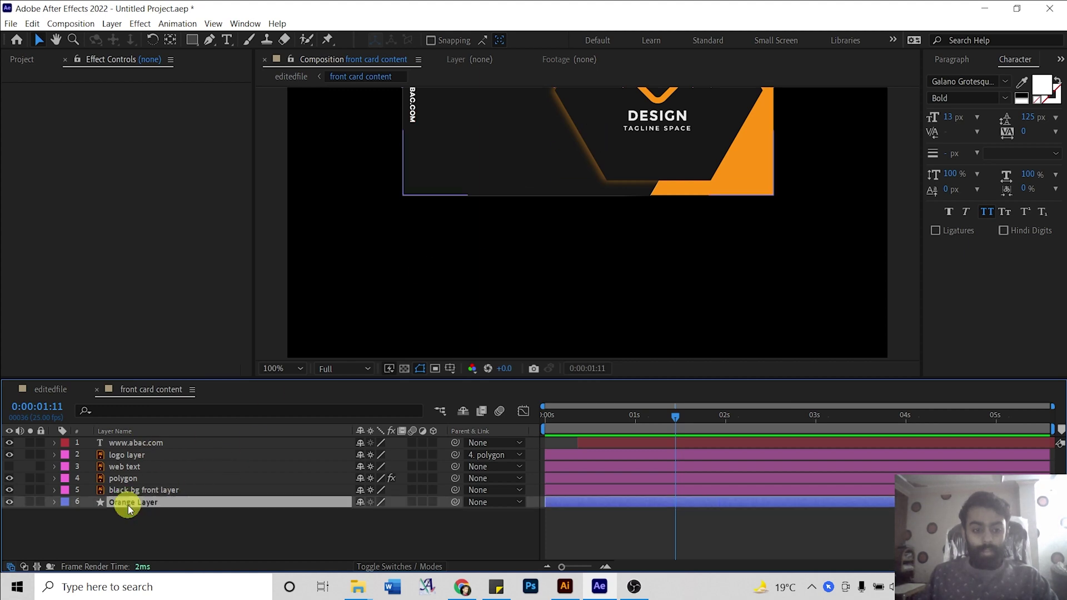
scroll(709, 135, down, 1)
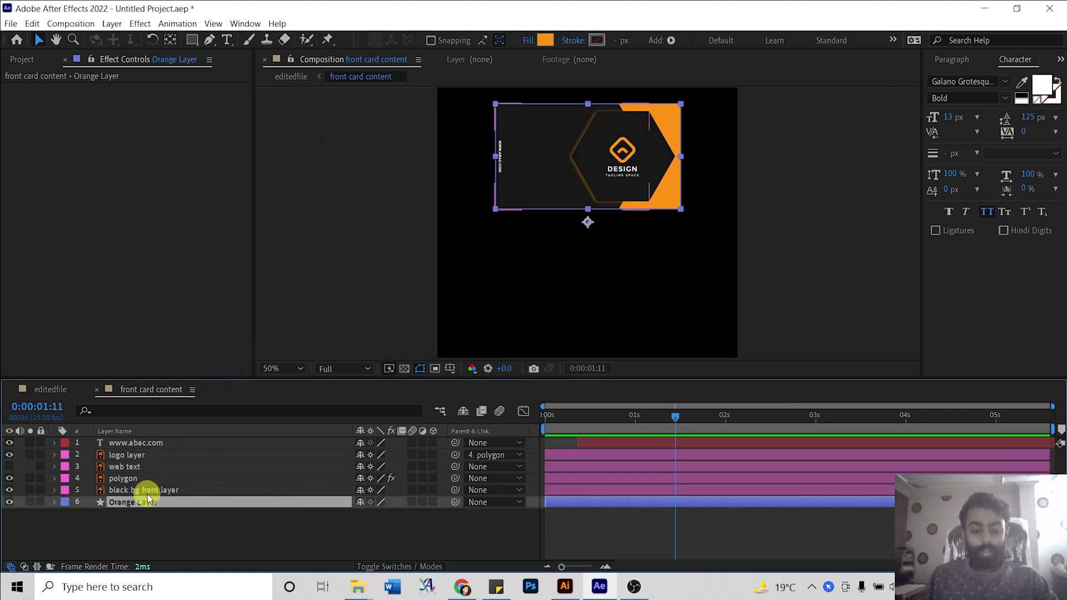
Paste the orange rectangle into editedfile and nudge it down onto the back card.
click(49, 391)
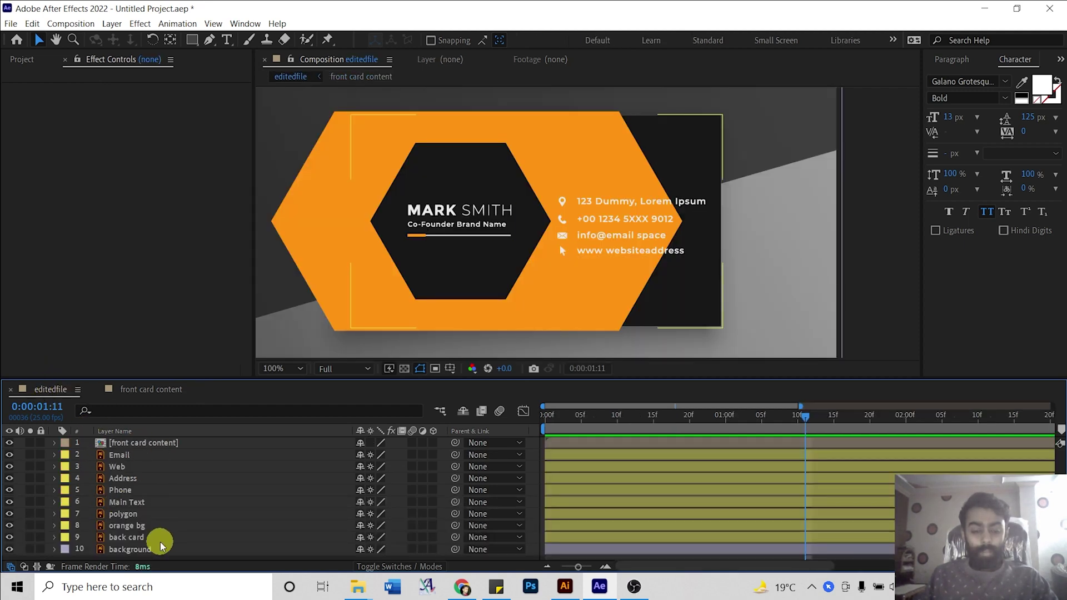
key(ctrl+v)
scroll(421, 296, down, 4)
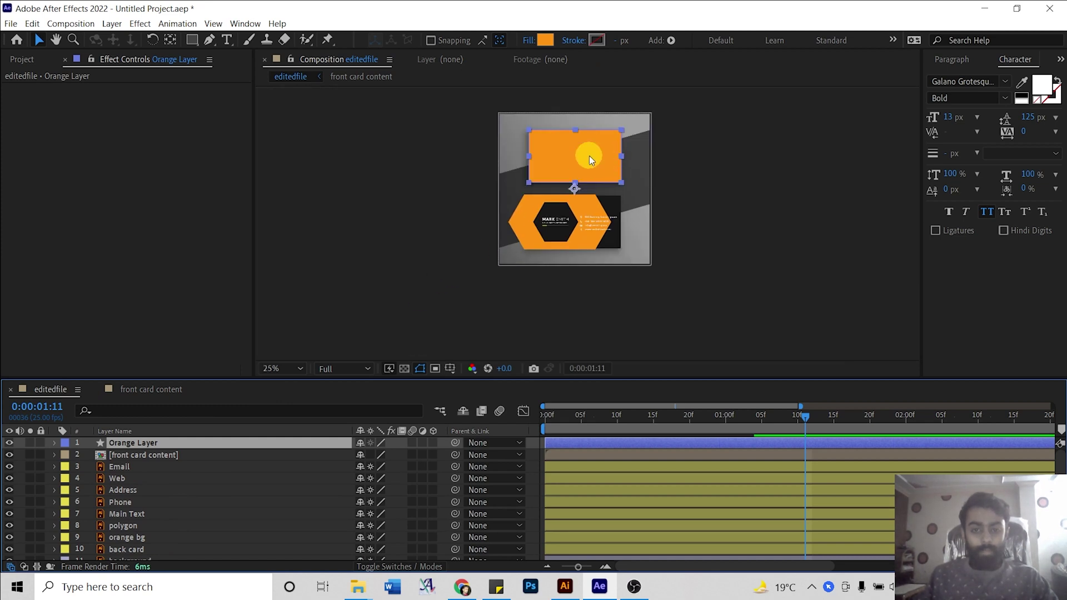
key(shift+Down)
key(shift+Down)
key(shift+Down)
key(shift+Down)
key(shift+Down)
key(shift+Down)
key(shift+Down)
key(shift+Down)
key(shift+Down)
key(shift+Down)
key(shift+Down)
key(shift+Down)
key(shift+Down)
key(shift+Down)
key(shift+Down)
key(shift+Down)
key(shift+Down)
key(shift+Down)
key(shift+Down)
key(shift+Down)
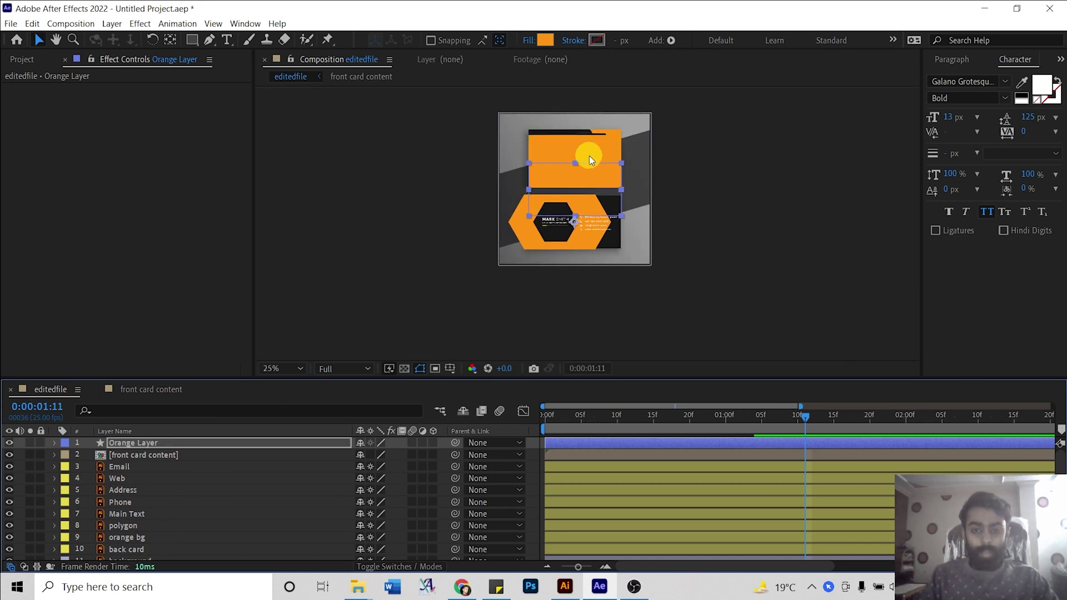
key(shift+Down)
key(shift+Down)
key(shift+Down)
key(shift+Down)
key(shift+Down)
key(shift+Down)
key(shift+Down)
key(shift+Down)
key(shift+Down)
key(shift+Down)
key(shift+Down)
key(shift+Down)
key(shift+Down)
key(shift+Down)
key(shift+Down)
key(shift+Down)
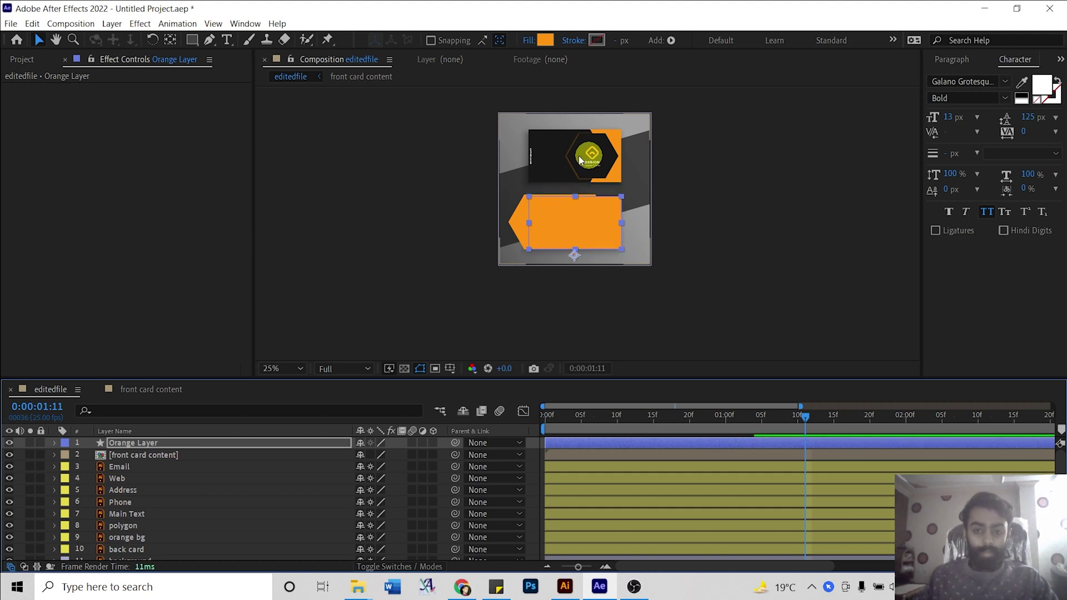
key(period)
key(period)
key(period)
key(period)
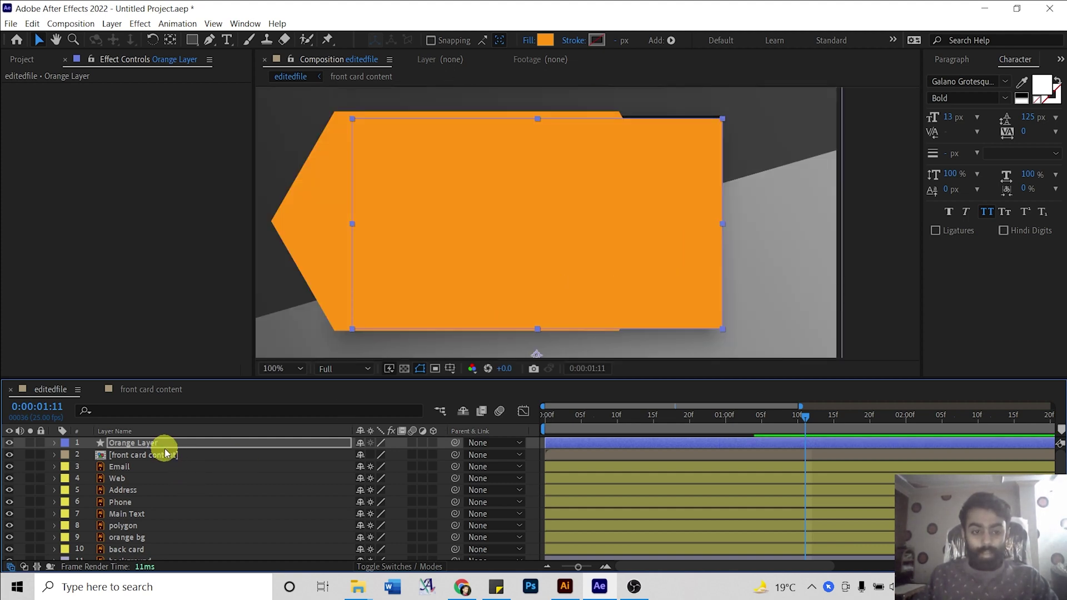
key(Up)
key(Up)
key(Up)
key(Up)
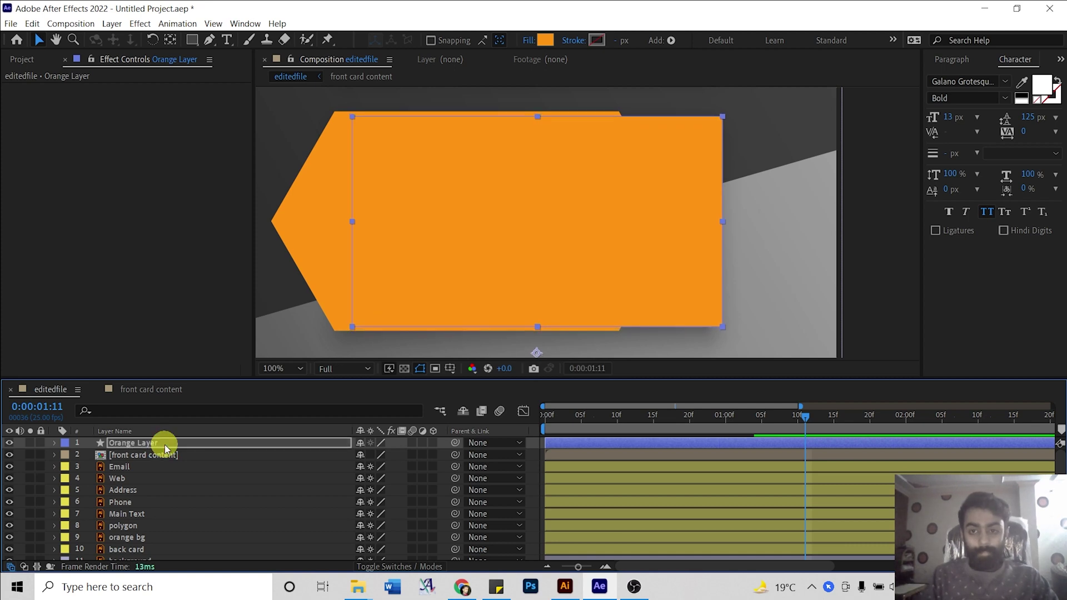
Move Orange Layer down the stack and delete the orange bg layer.
drag(164, 445, 149, 527)
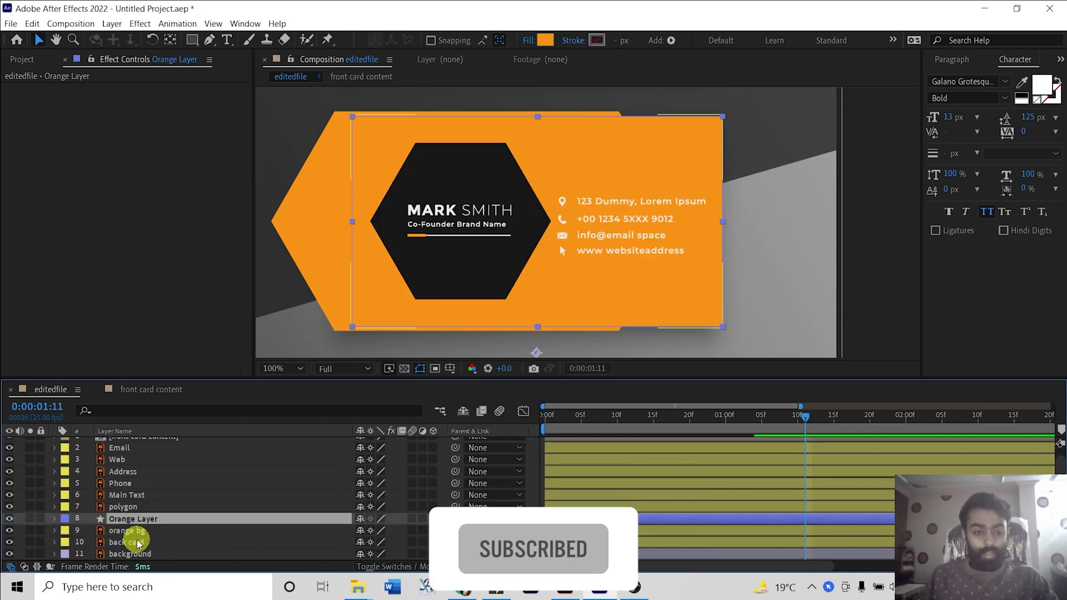
click(139, 533)
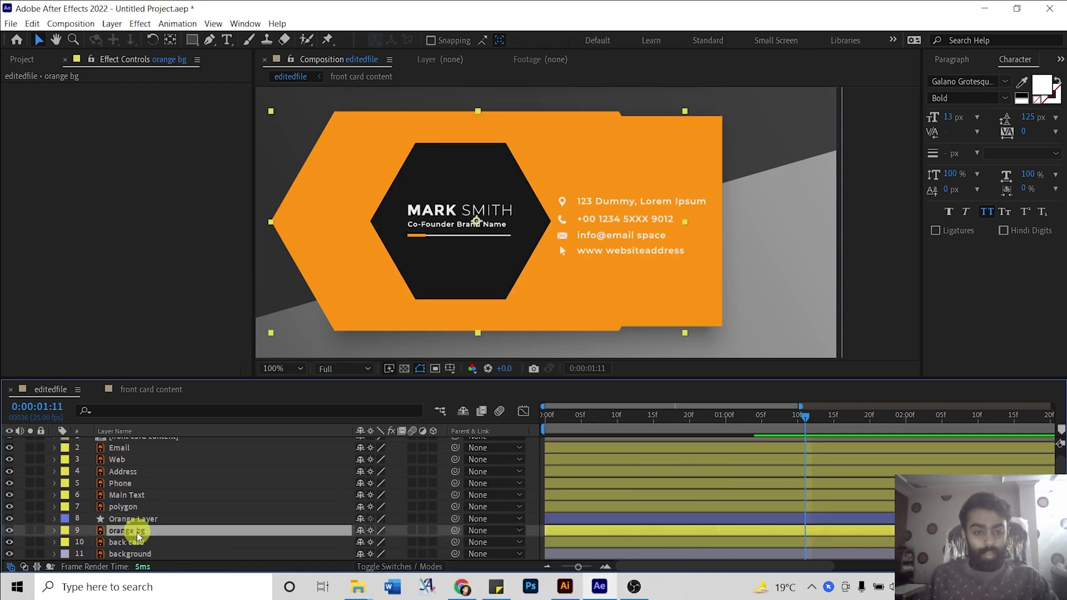
click(9, 530)
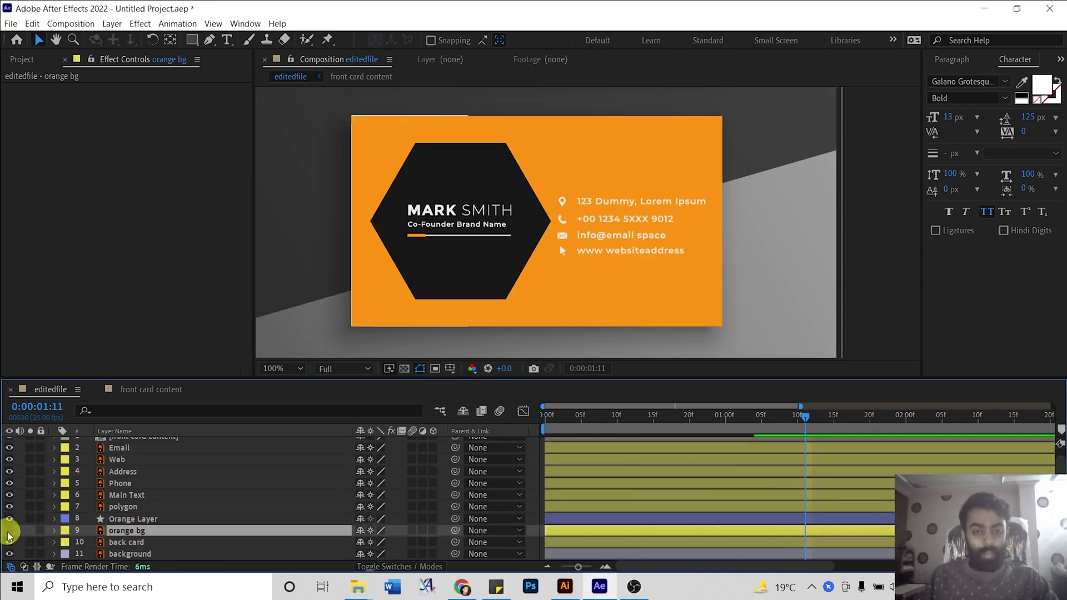
key(Delete)
click(124, 528)
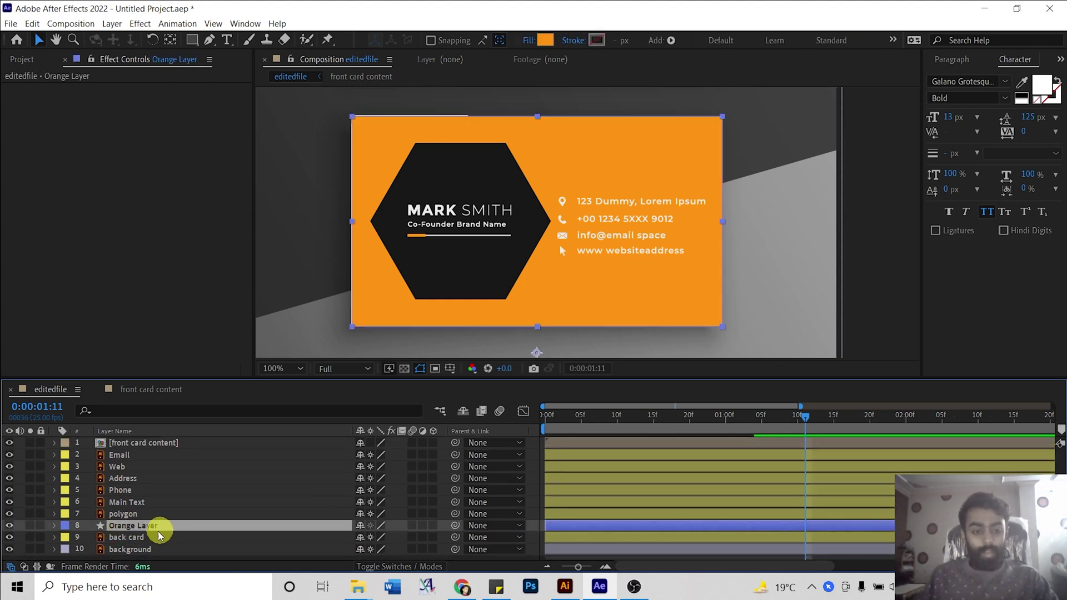
Move Orange Layer below the back card layer and check the orange beneath.
drag(124, 525, 129, 548)
click(124, 525)
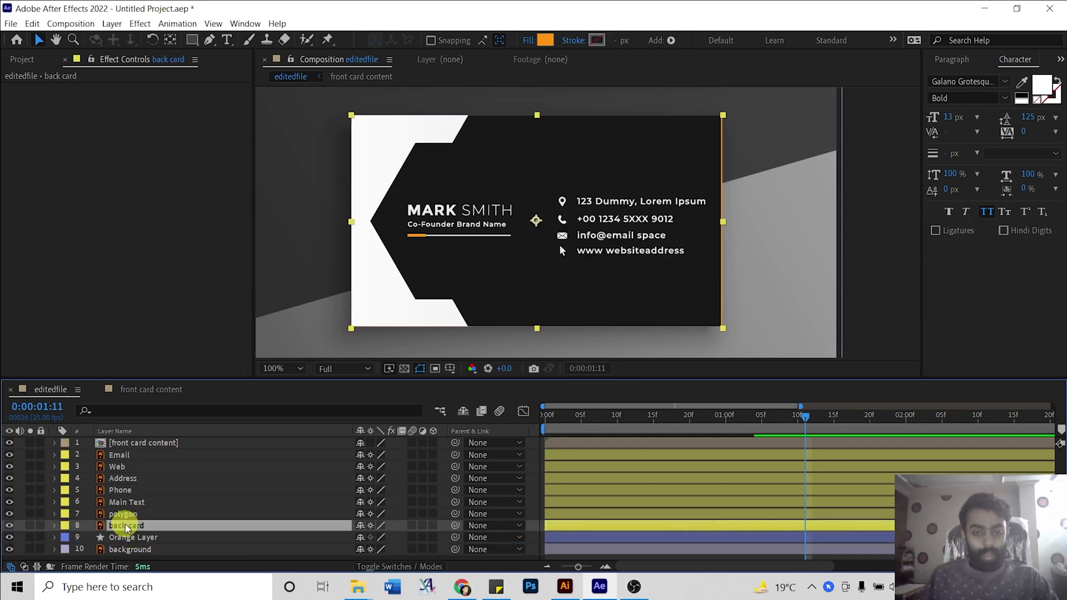
click(8, 525)
click(9, 525)
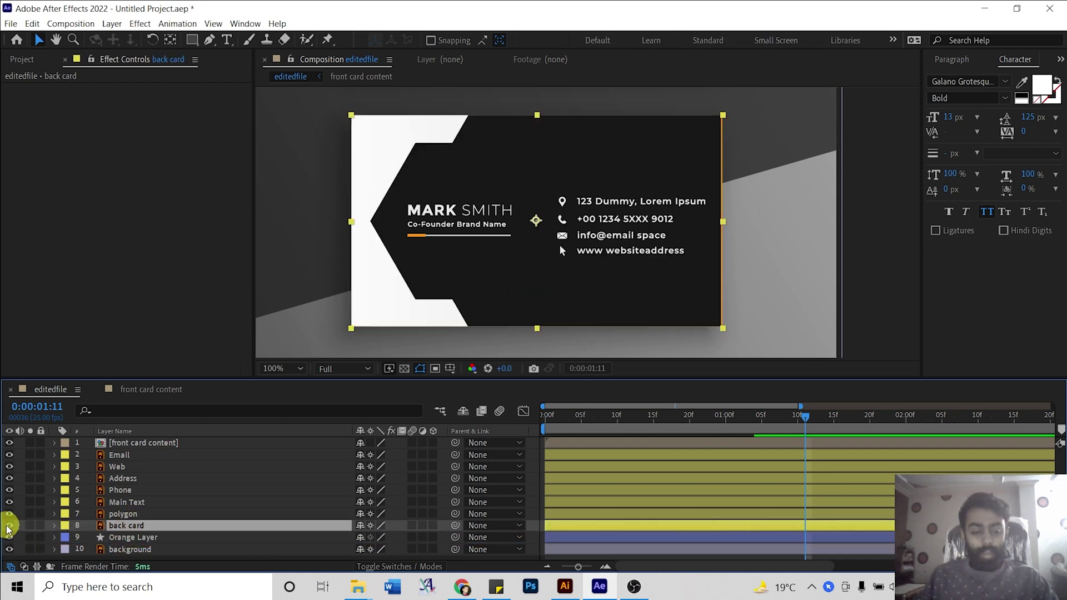
click(139, 528)
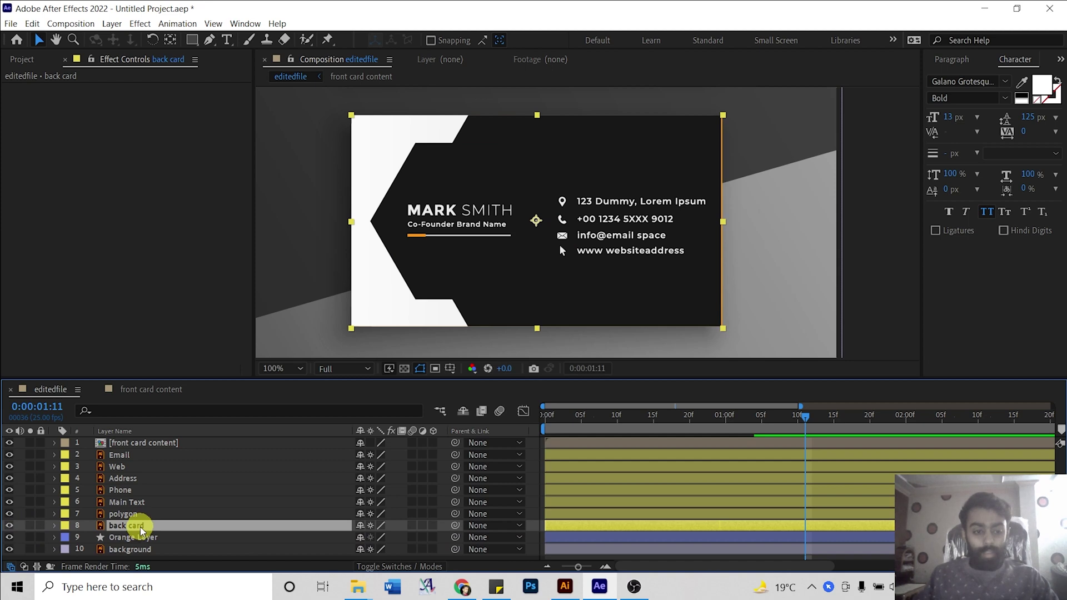
Hide the polygon and Main Text layers.
click(123, 514)
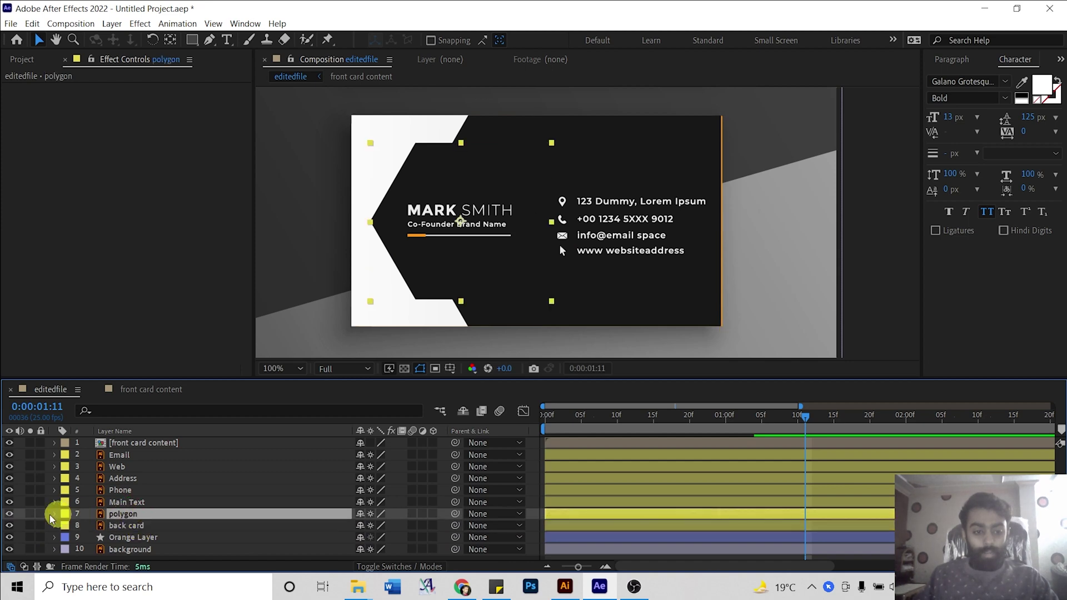
click(9, 514)
click(117, 501)
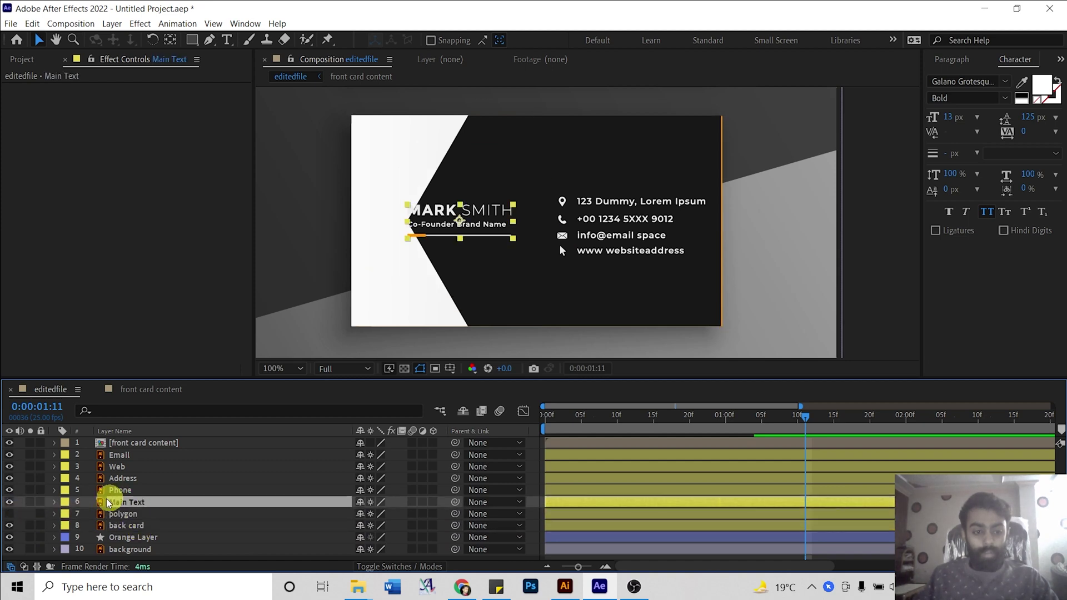
click(9, 502)
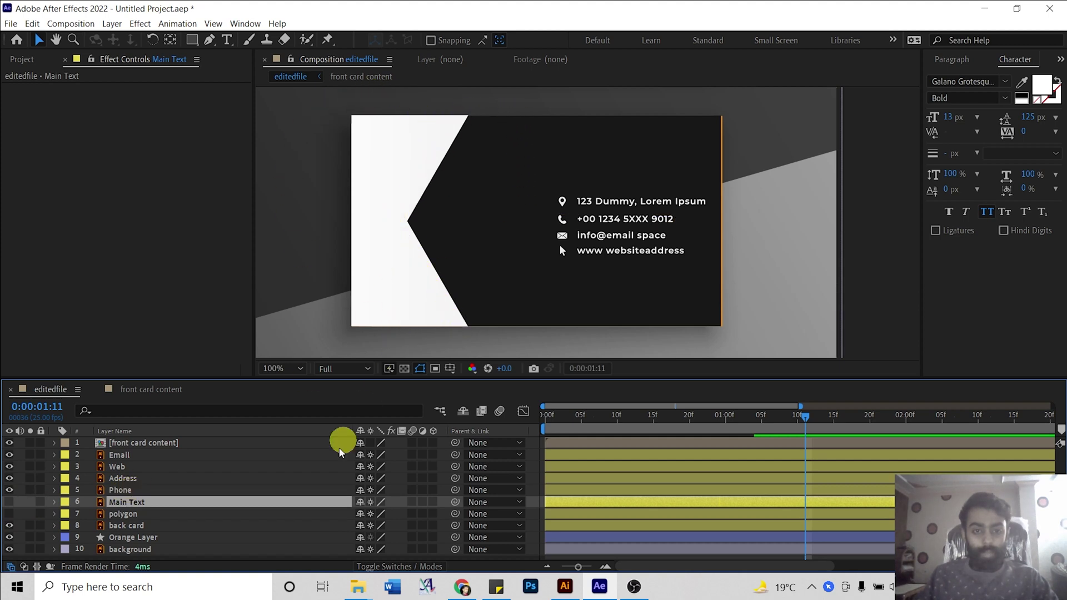
Select the back card layer and zoom the view to 200% over it.
click(123, 526)
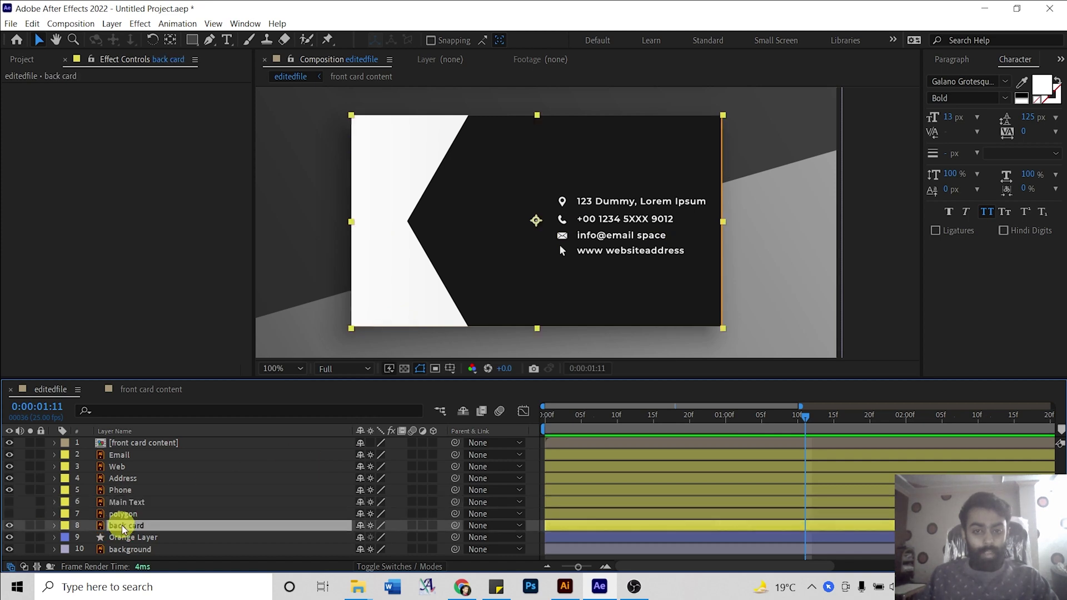
key(h)
drag(453, 143, 477, 190)
key(.)
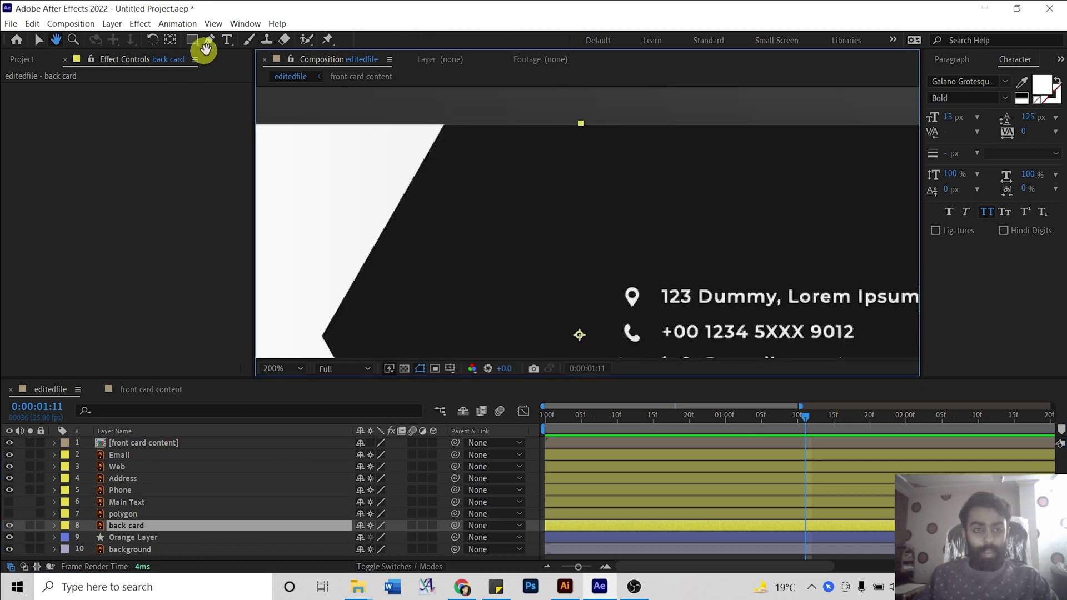
Start a Pen mask on the back card at the diagonal top and chevron's inner tip.
click(209, 43)
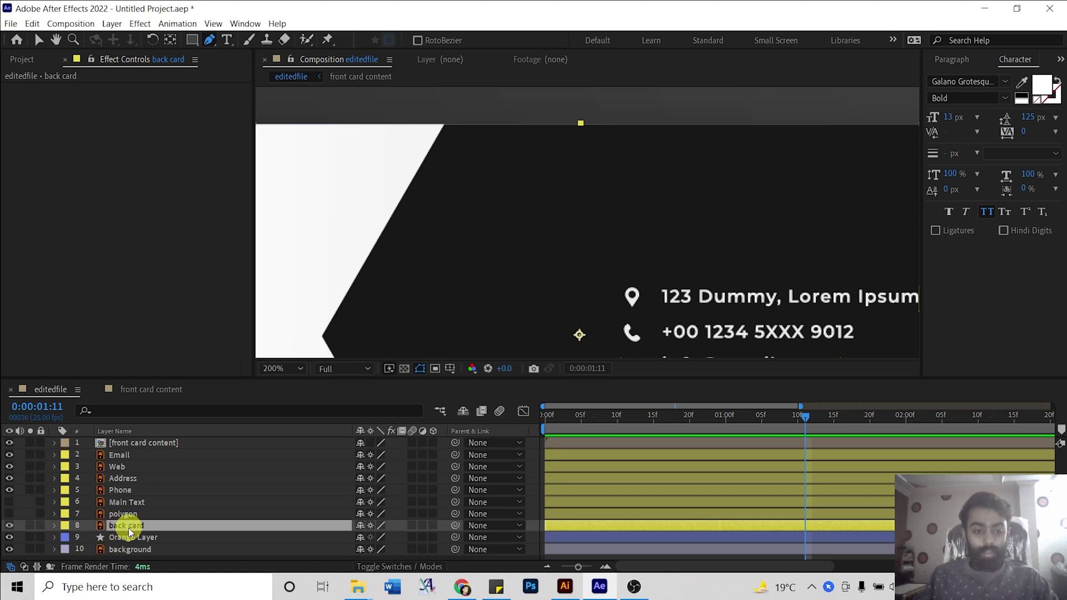
click(445, 124)
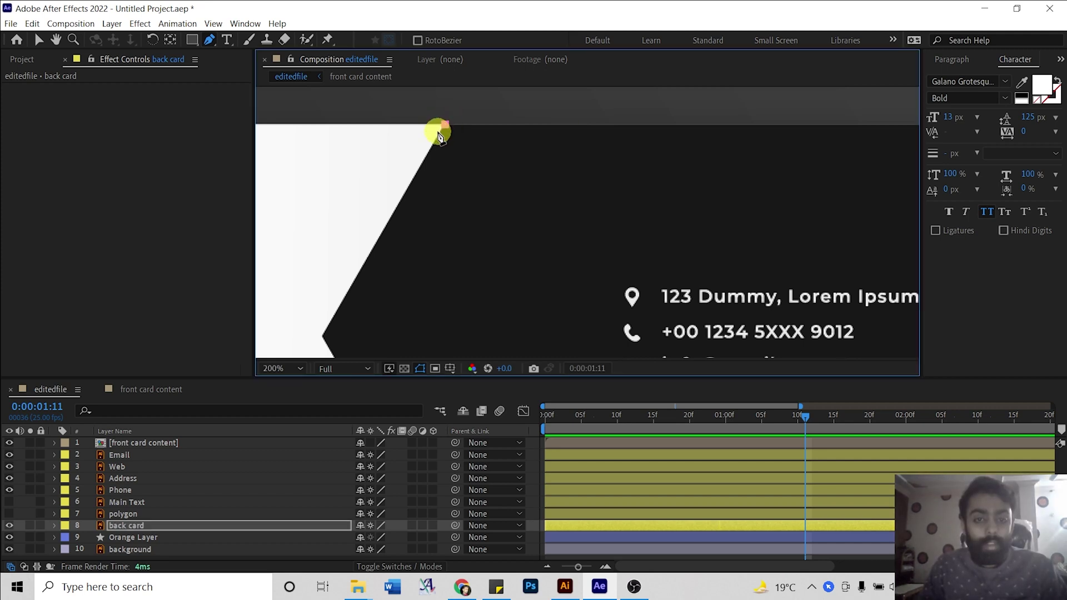
click(330, 336)
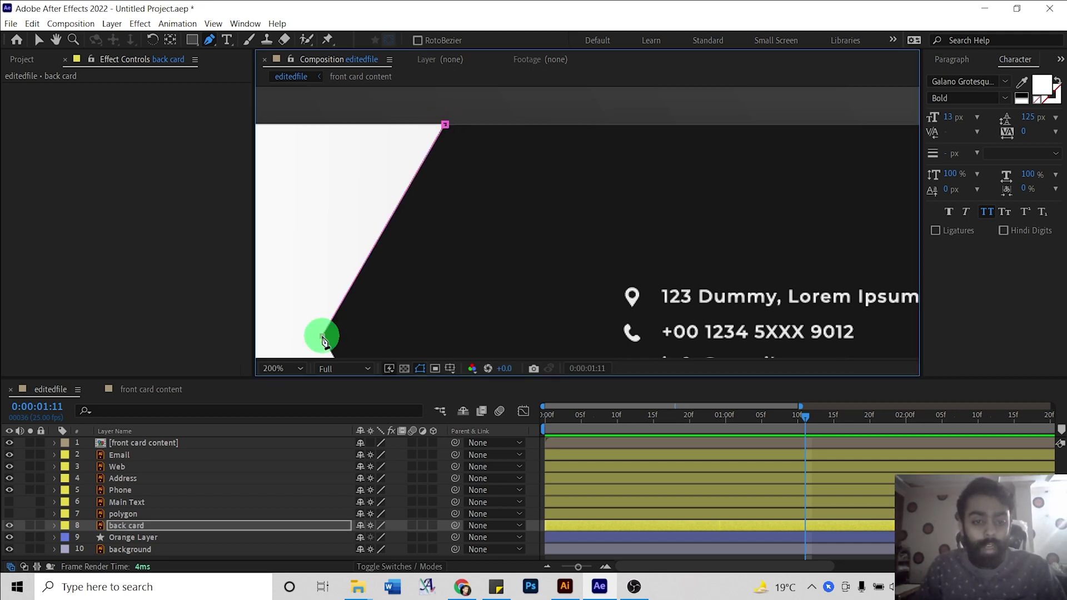
key(h)
drag(440, 333, 414, 23)
key(g)
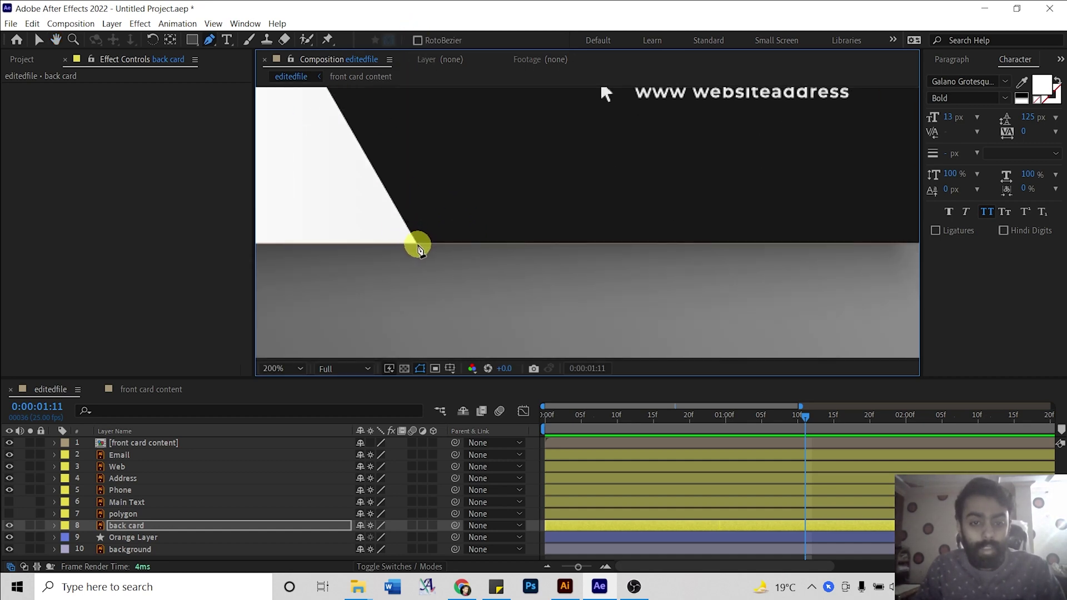
Continue the mask around the card's right side and close it so orange shows left.
scroll(603, 217, down, 5)
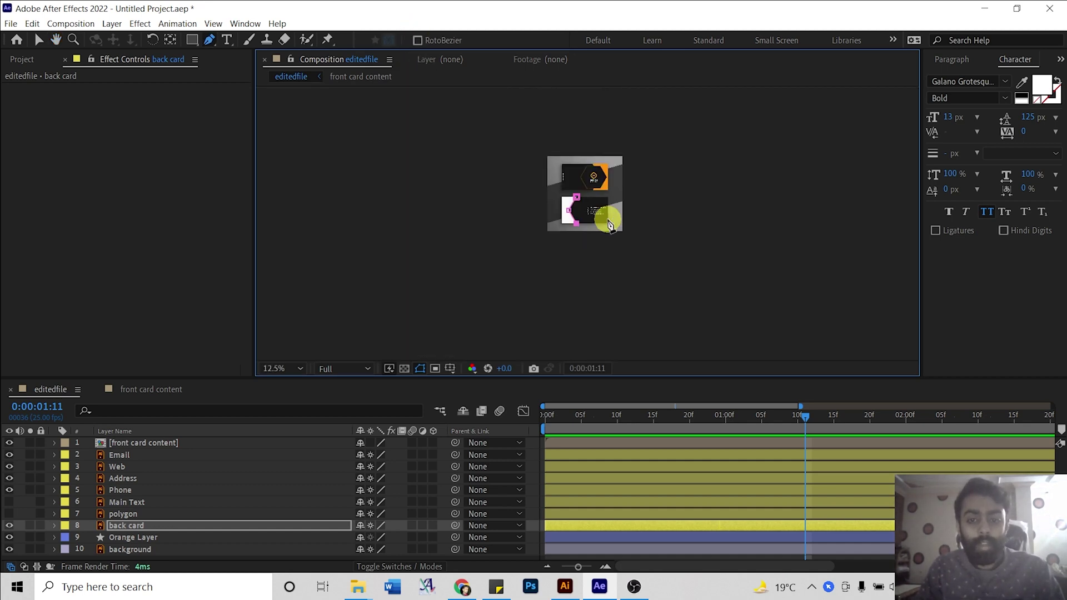
scroll(594, 222, up, 2)
scroll(594, 223, up, 1)
key(h)
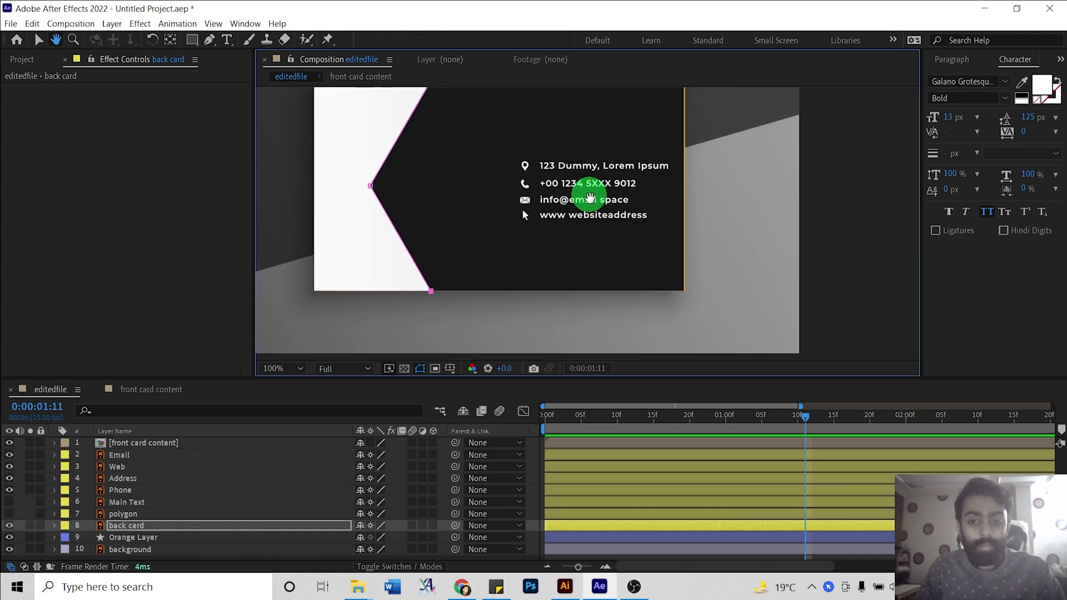
drag(588, 267, 589, 312)
key(g)
click(877, 334)
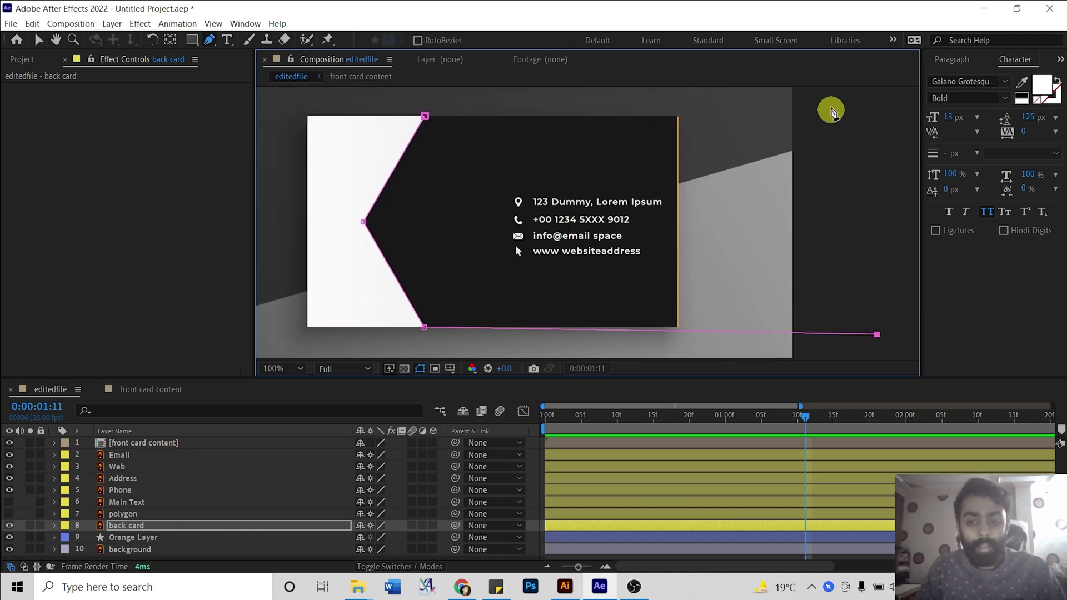
click(831, 103)
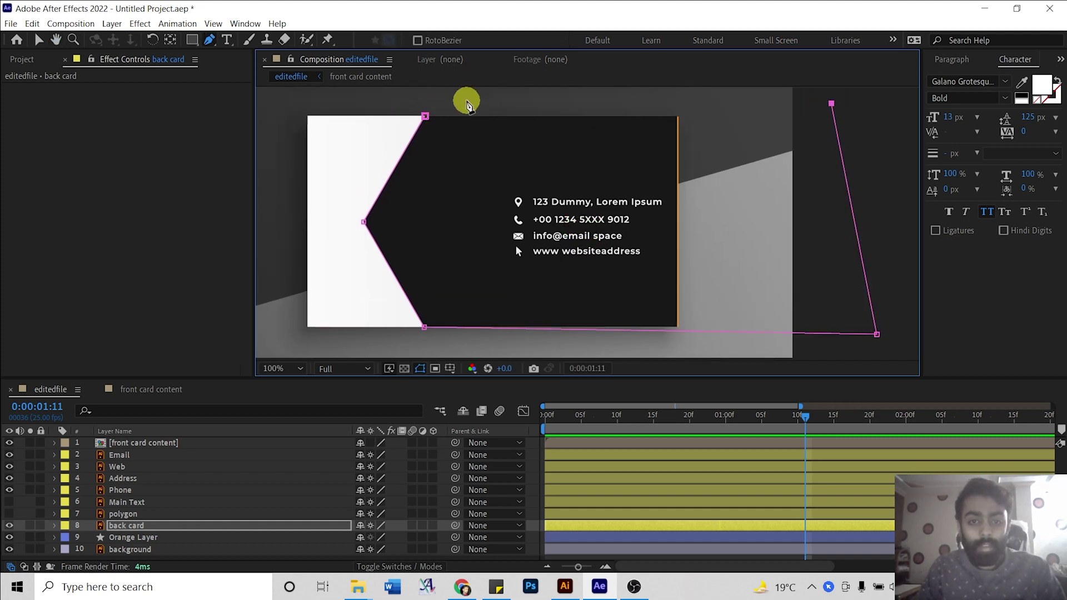
click(467, 100)
click(426, 117)
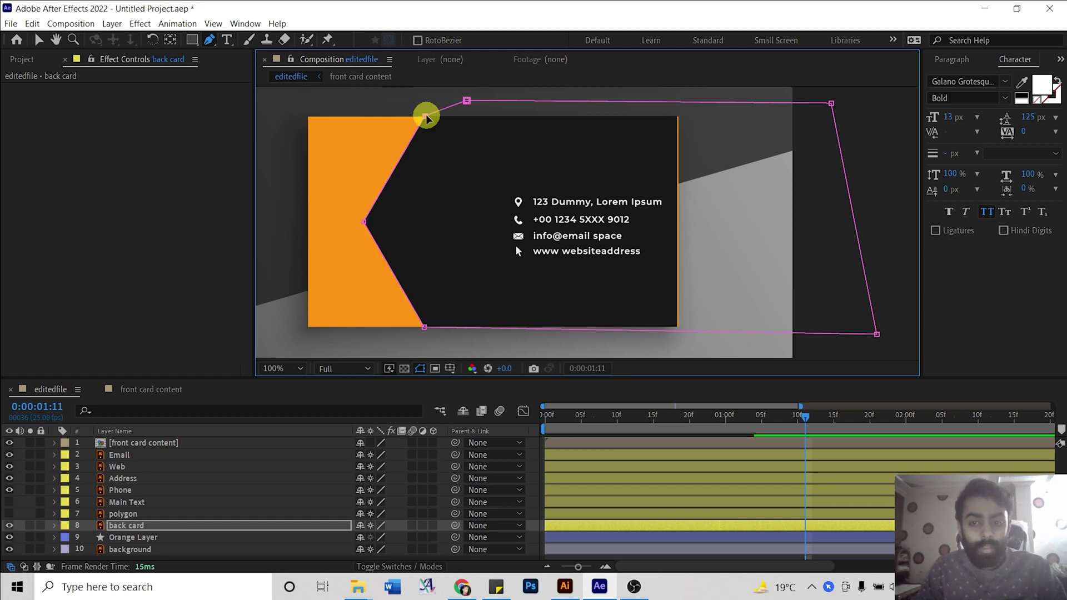
Return to the Selection tool and select the back card, then the polygon layer.
key(v)
click(144, 531)
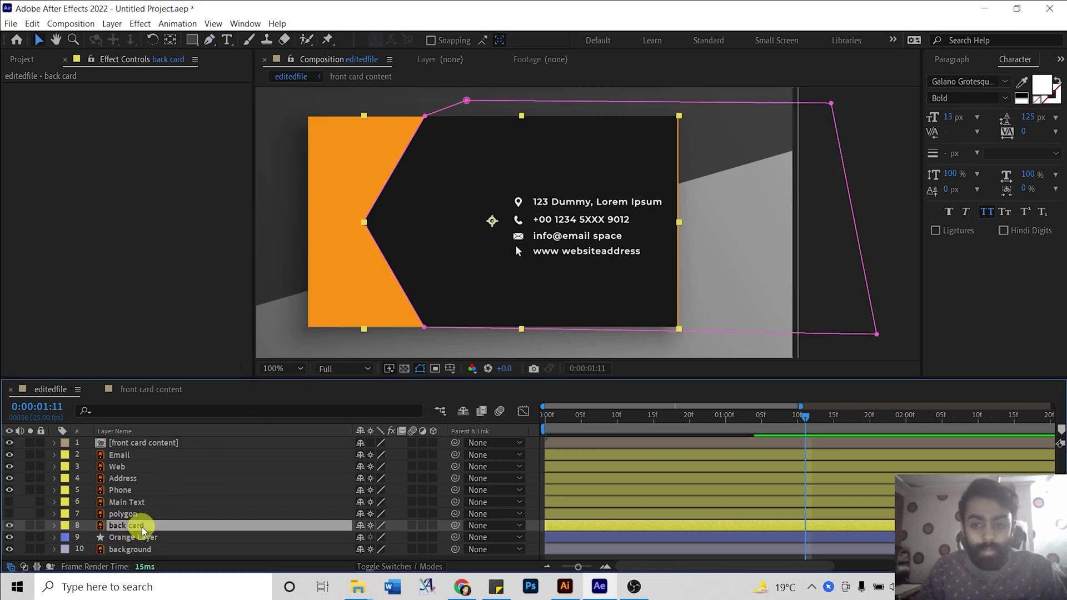
key(Return)
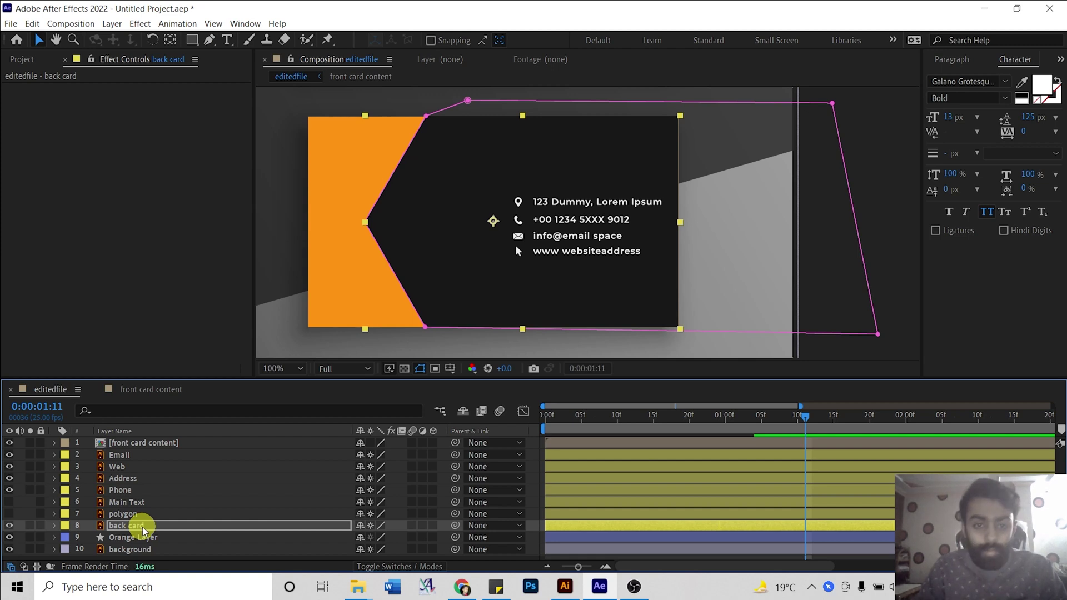
click(139, 512)
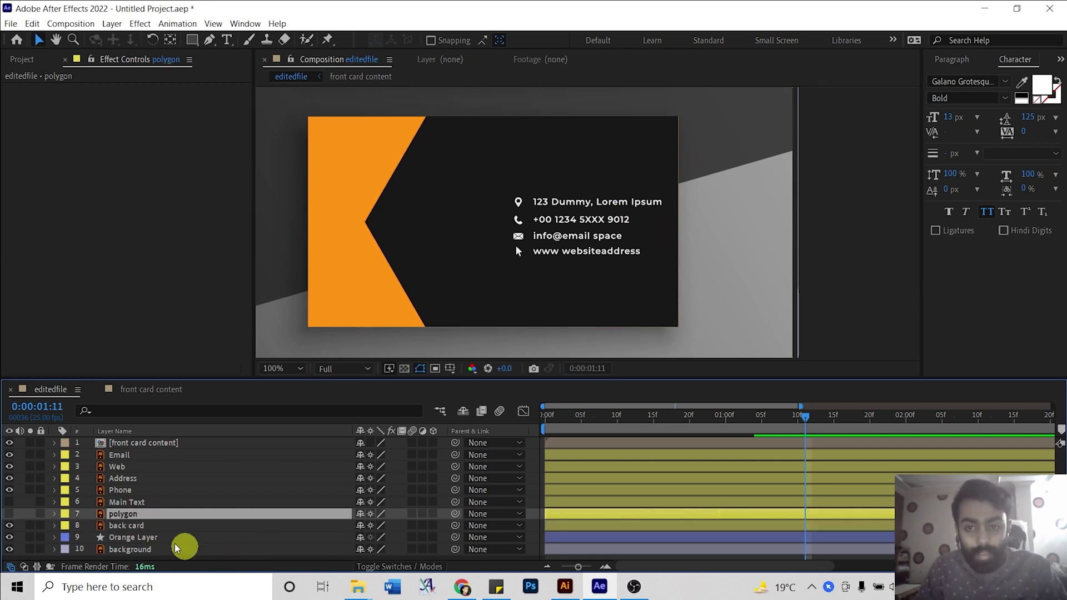
Turn the MARK SMITH Main Text layer back on.
click(140, 515)
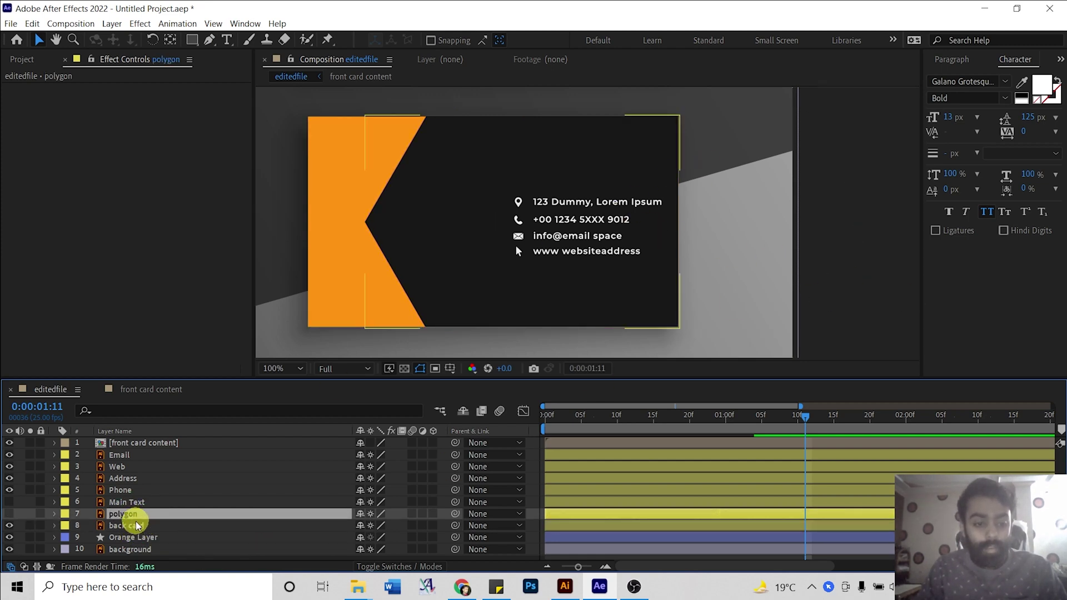
click(137, 527)
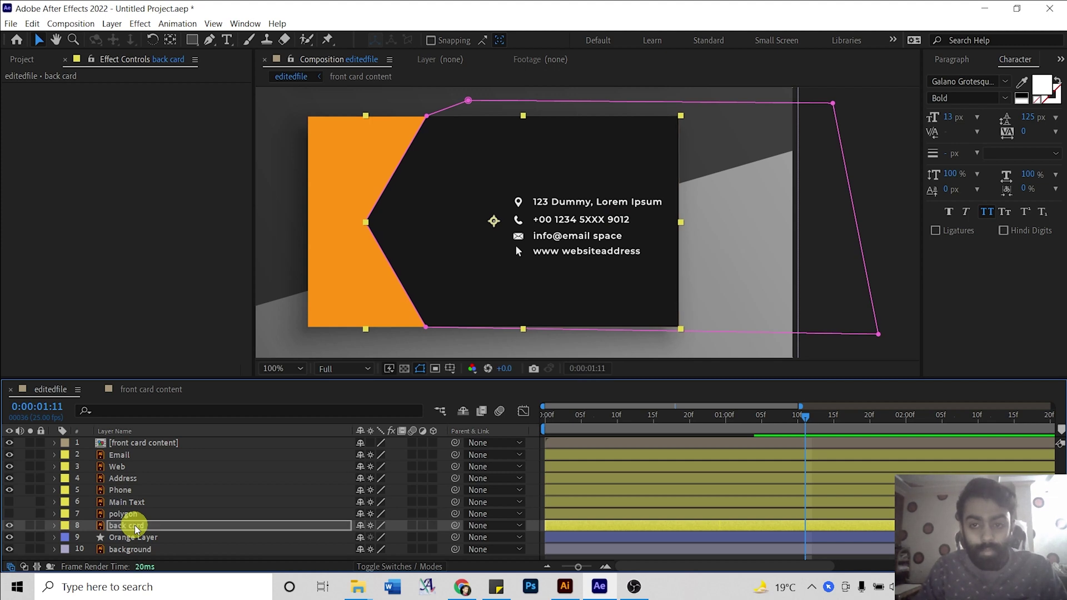
click(886, 219)
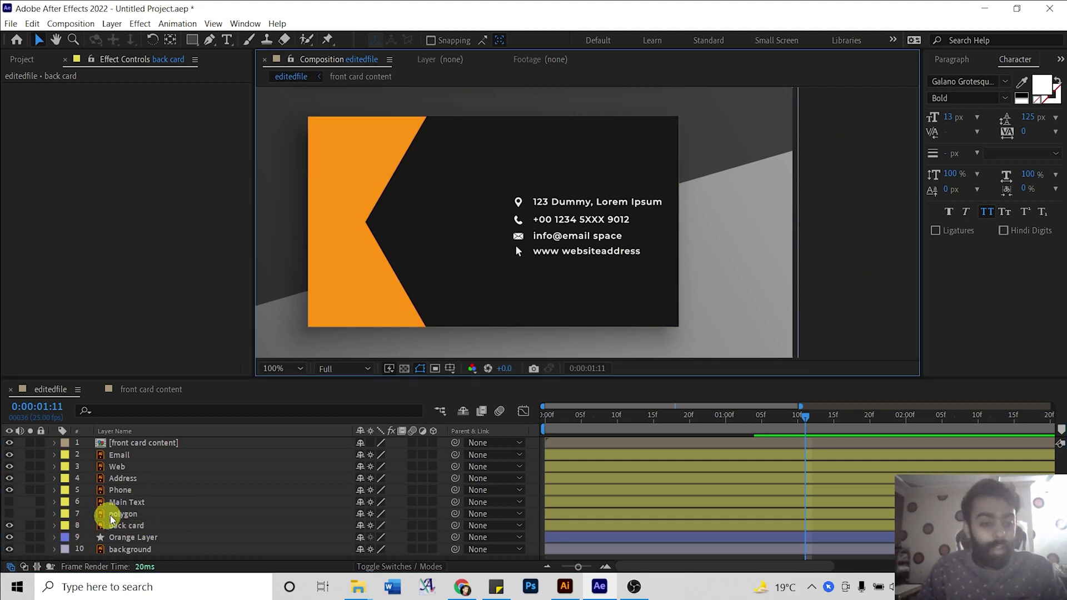
click(111, 517)
click(10, 501)
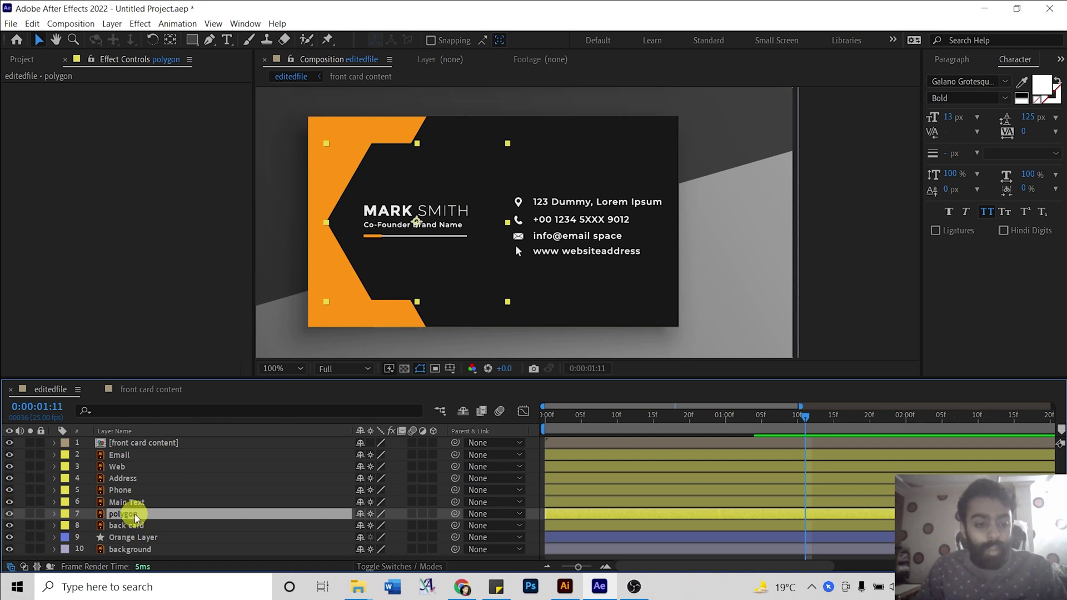
Copy the front card polygon's Drop Shadow onto the back card's polygon, direction 94°.
click(151, 390)
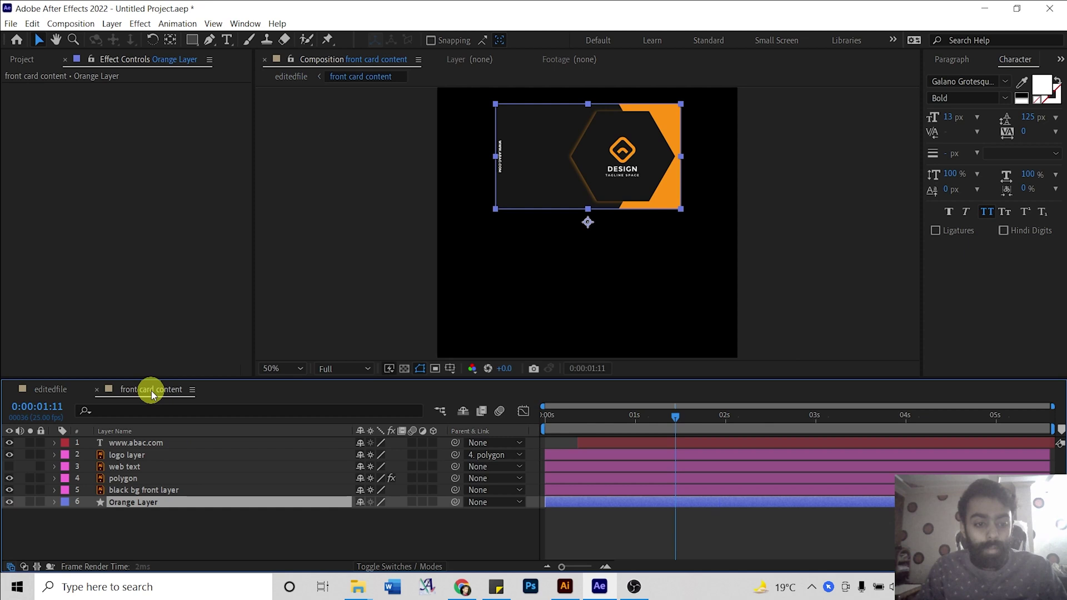
click(135, 480)
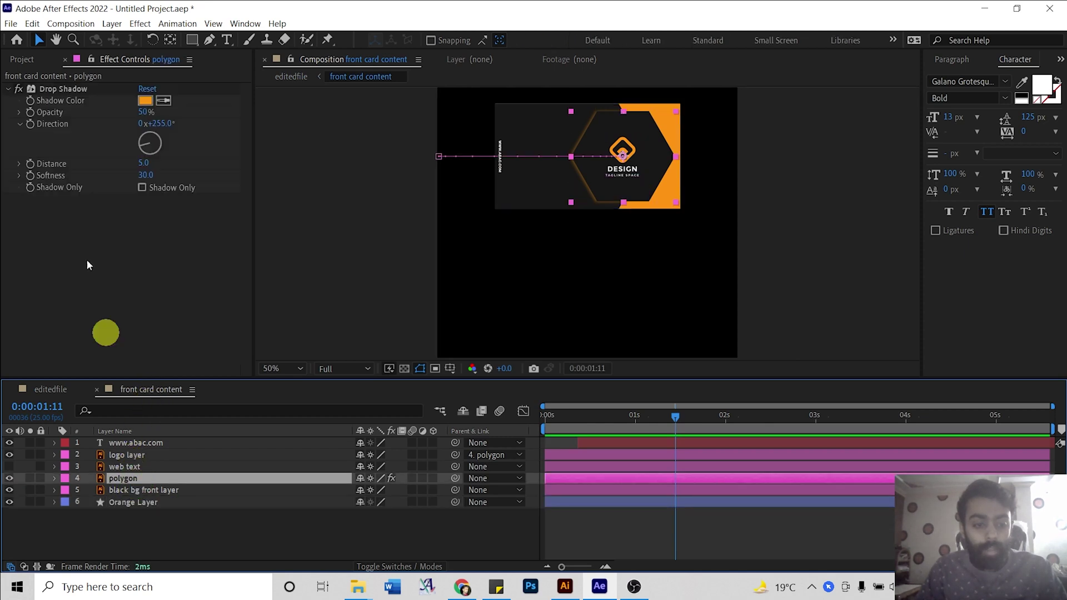
click(64, 89)
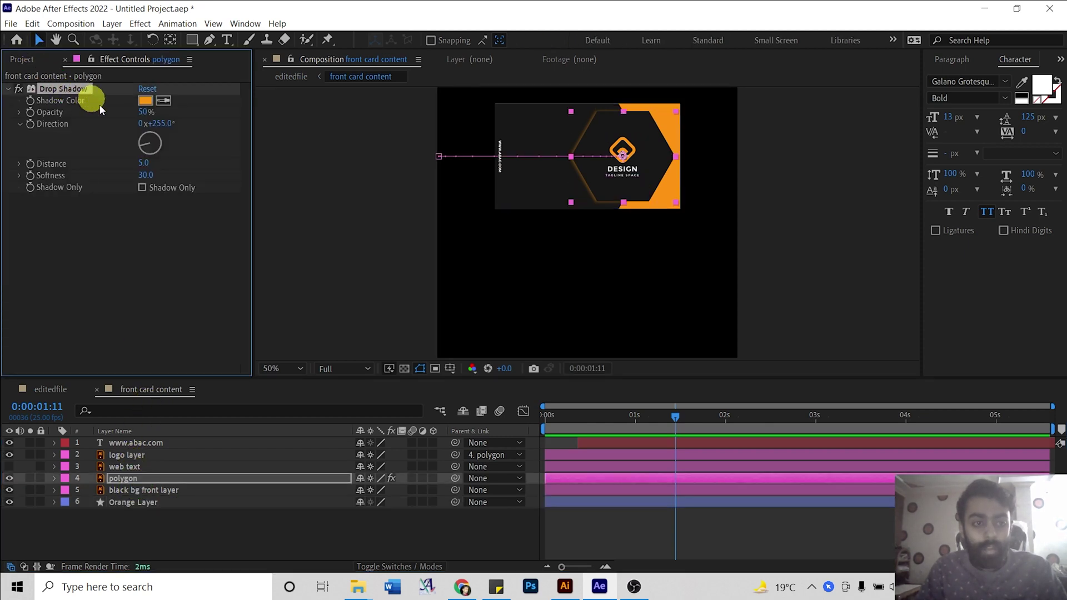
click(51, 389)
click(119, 514)
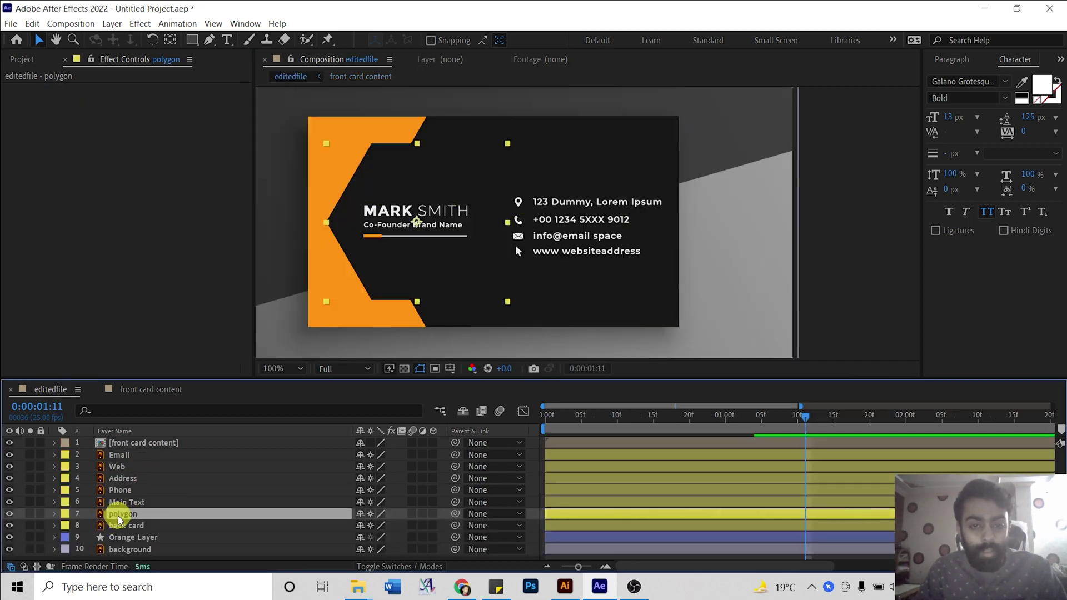
key(ctrl+v)
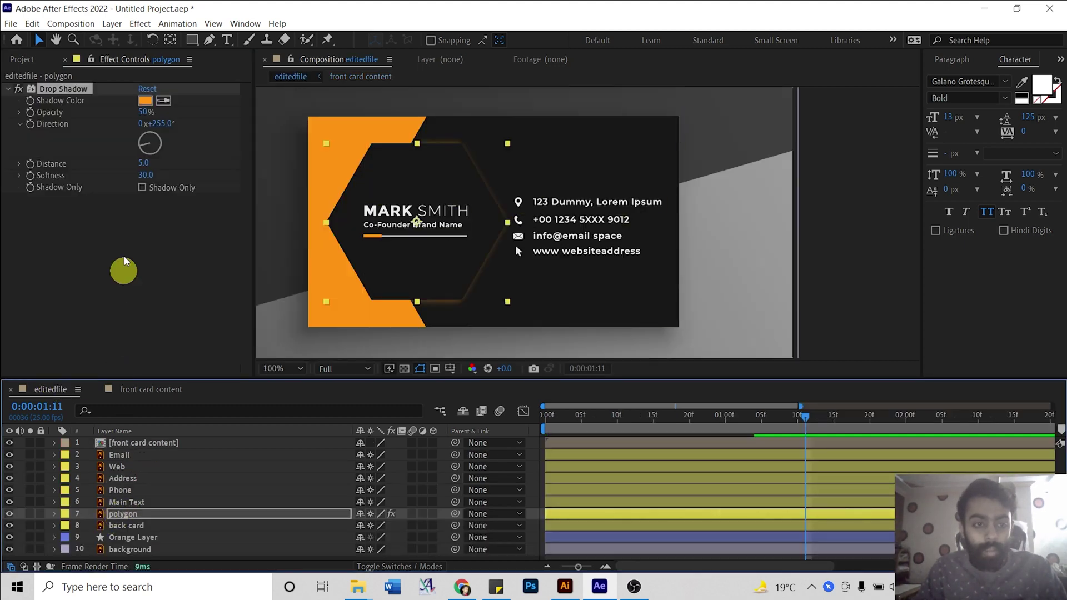
drag(143, 152, 174, 146)
click(851, 252)
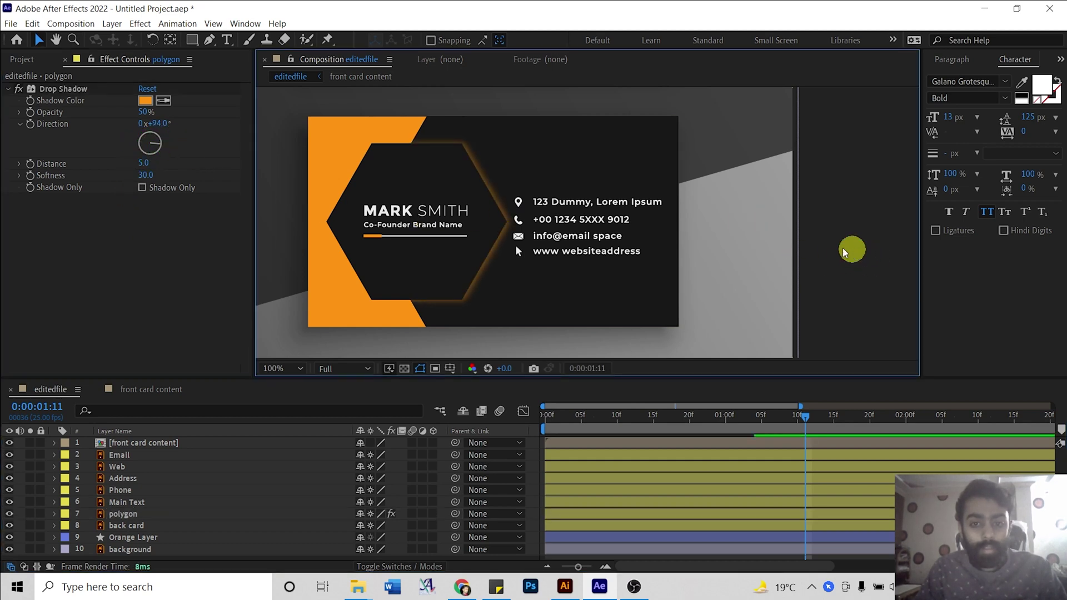
Pan the view to shift the back card slightly up and right.
key(h)
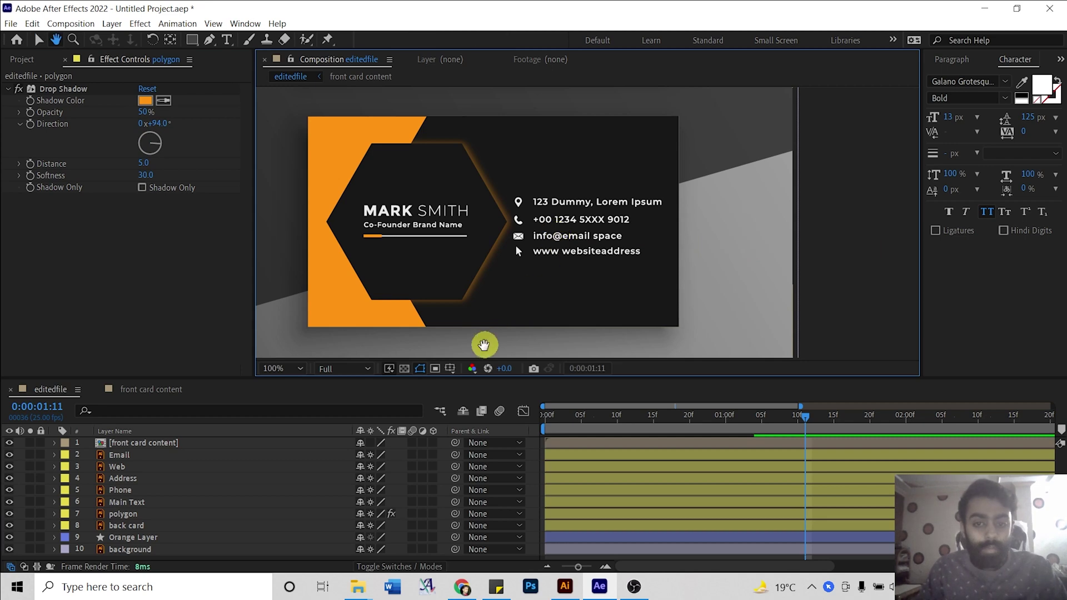
drag(523, 240, 537, 202)
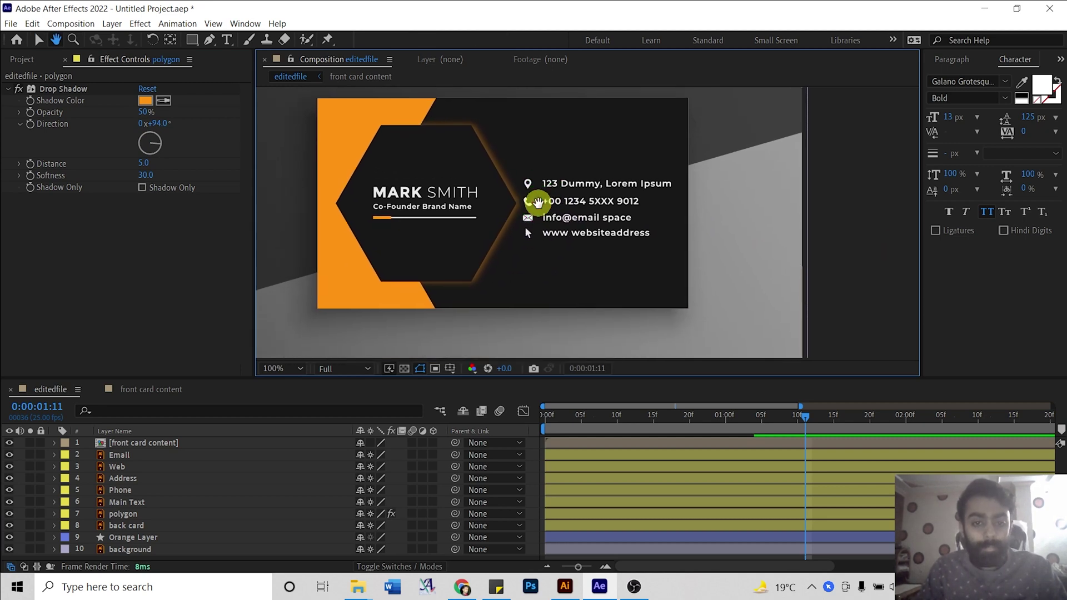
key(v)
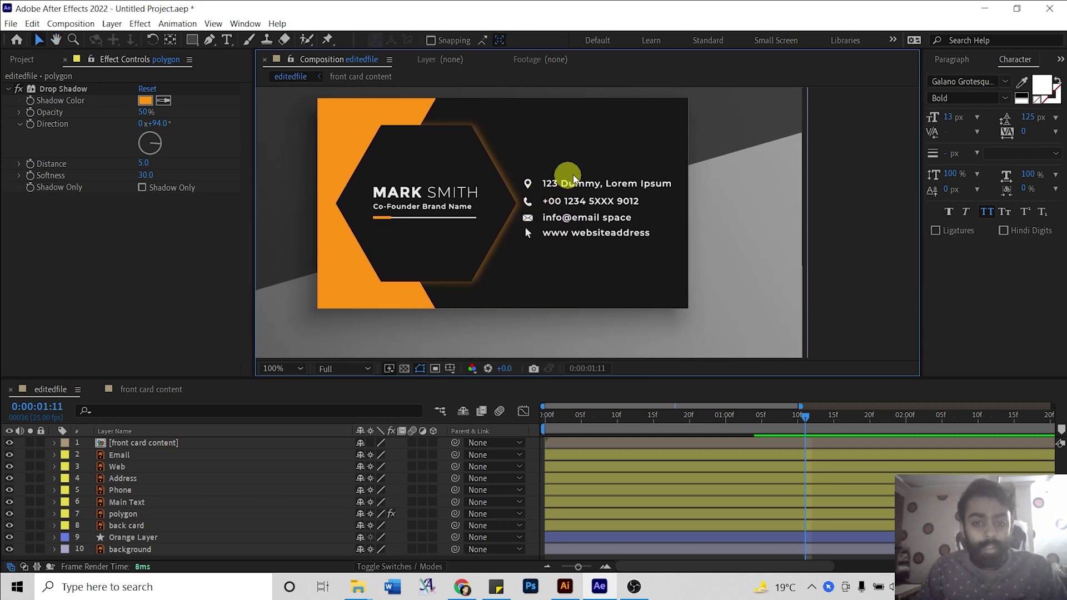
Select the Email, Web, Address and Phone layers, toggling their visibility off and on to check them.
click(137, 502)
click(117, 455)
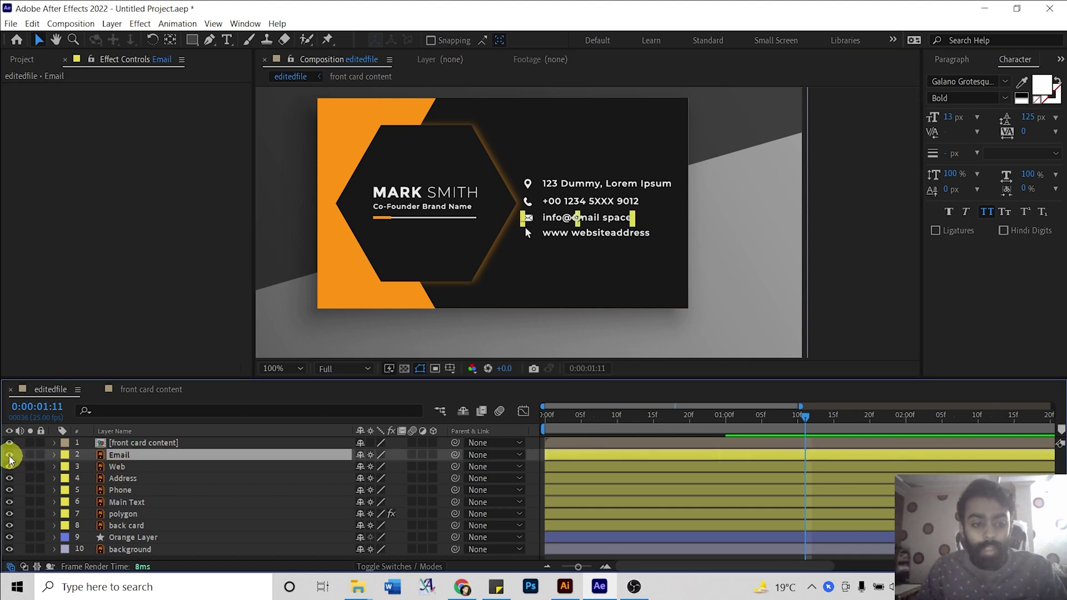
click(9, 454)
click(9, 455)
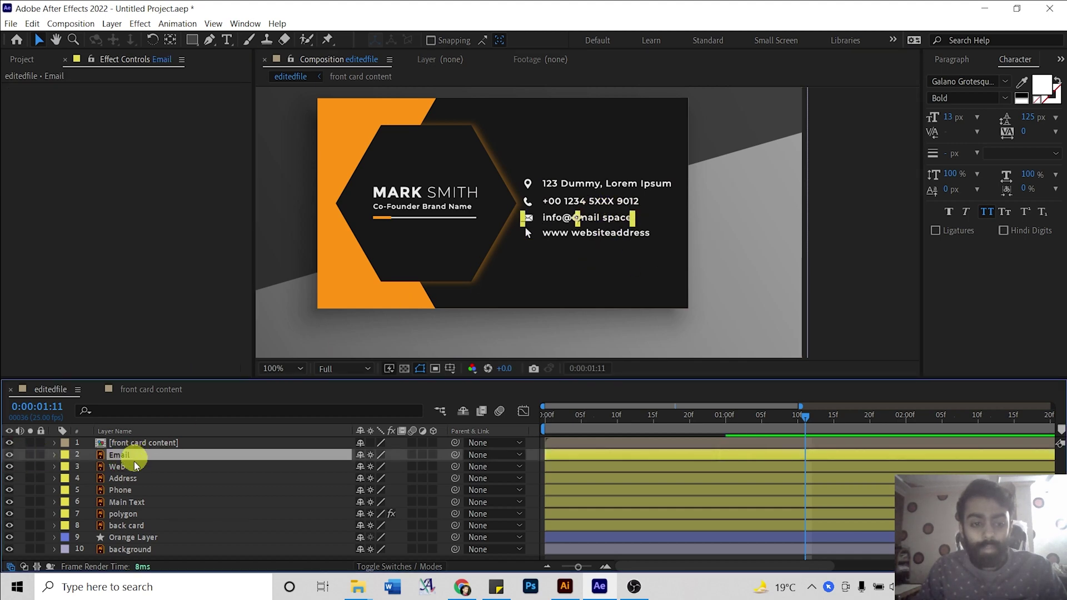
shift+click(119, 489)
drag(9, 489, 9, 454)
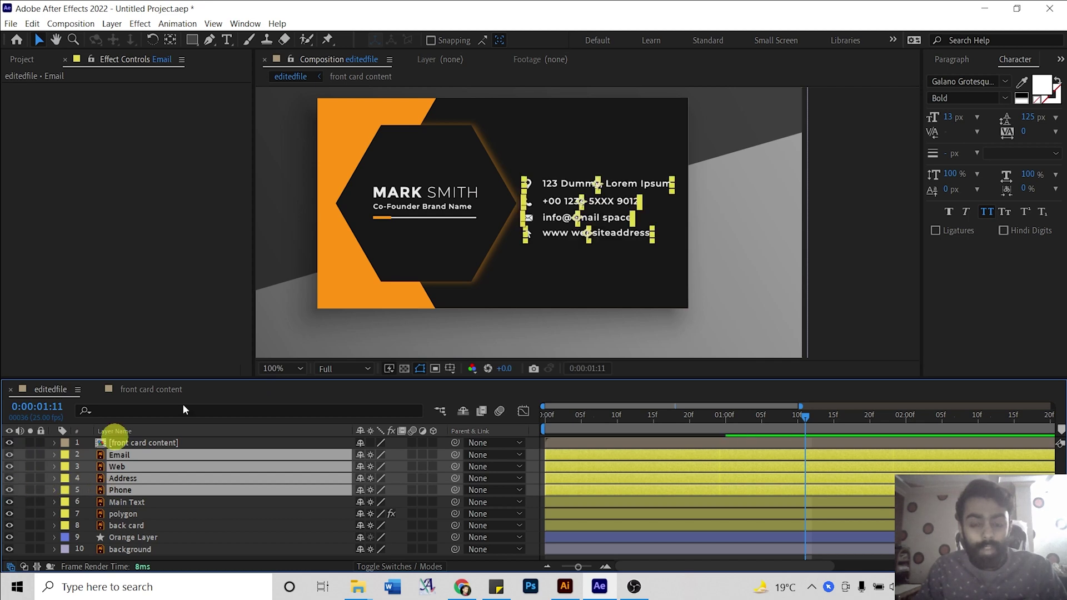
Zoom the Composition viewer to 200% and select the Email layer.
key(period)
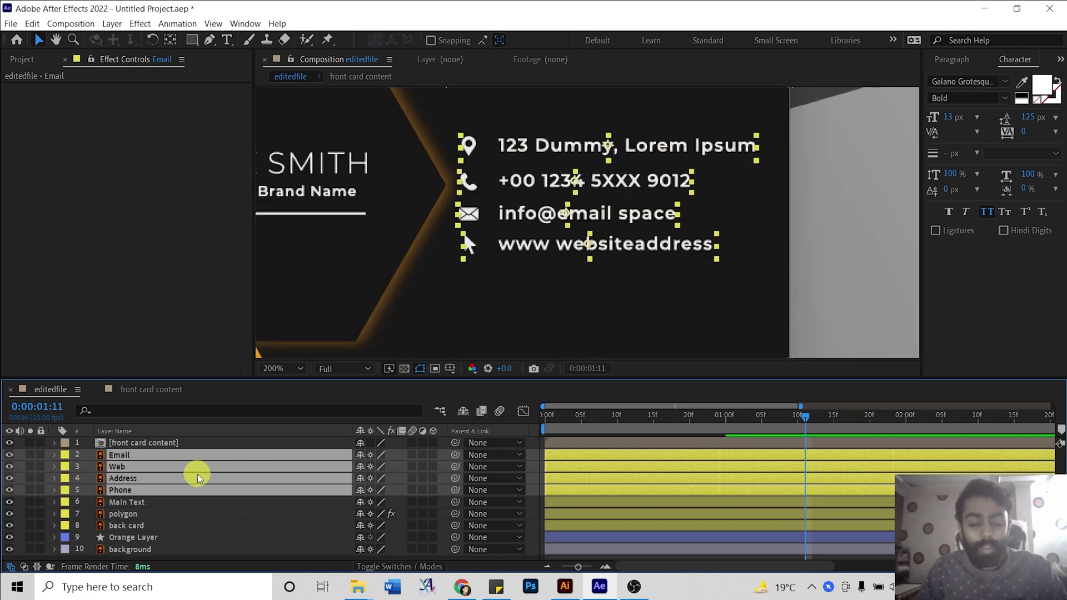
click(151, 503)
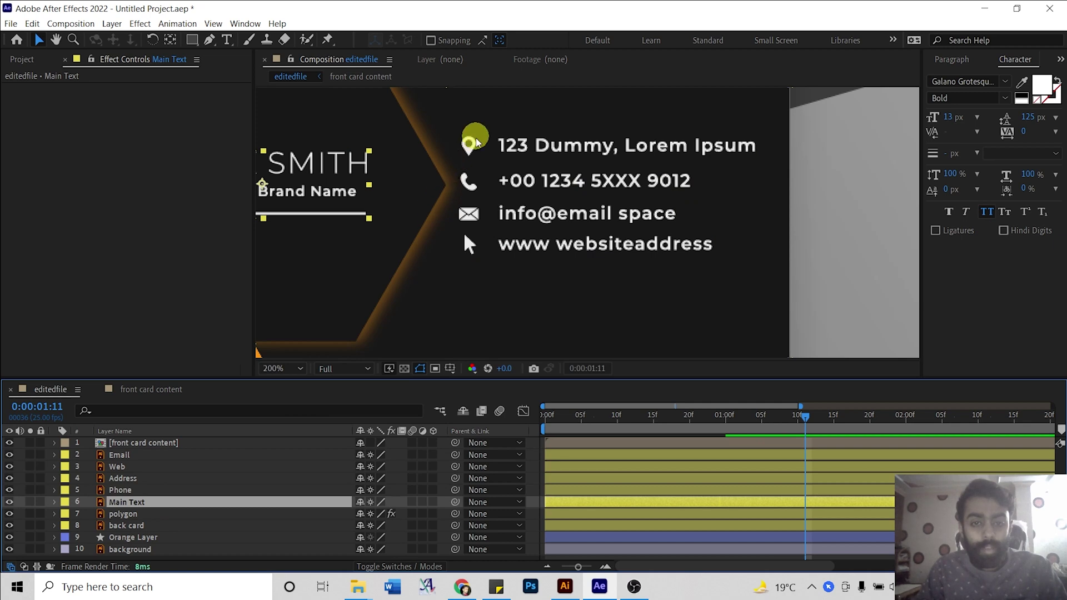
click(133, 457)
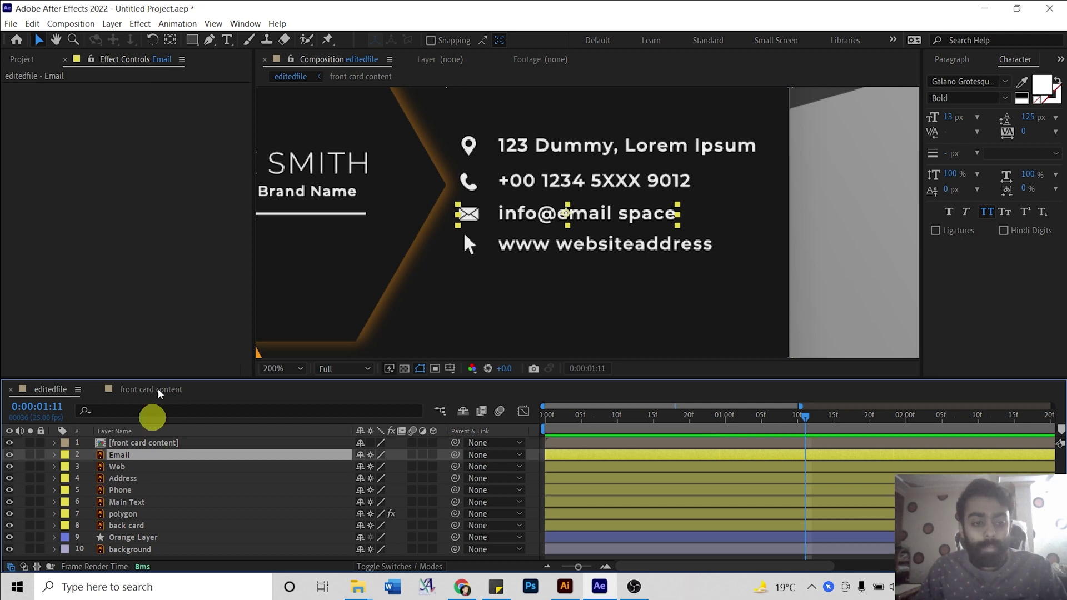
Draw rectangle masks on the Email and Web layers, leaving only the envelope and arrow icons.
click(192, 40)
drag(450, 200, 486, 224)
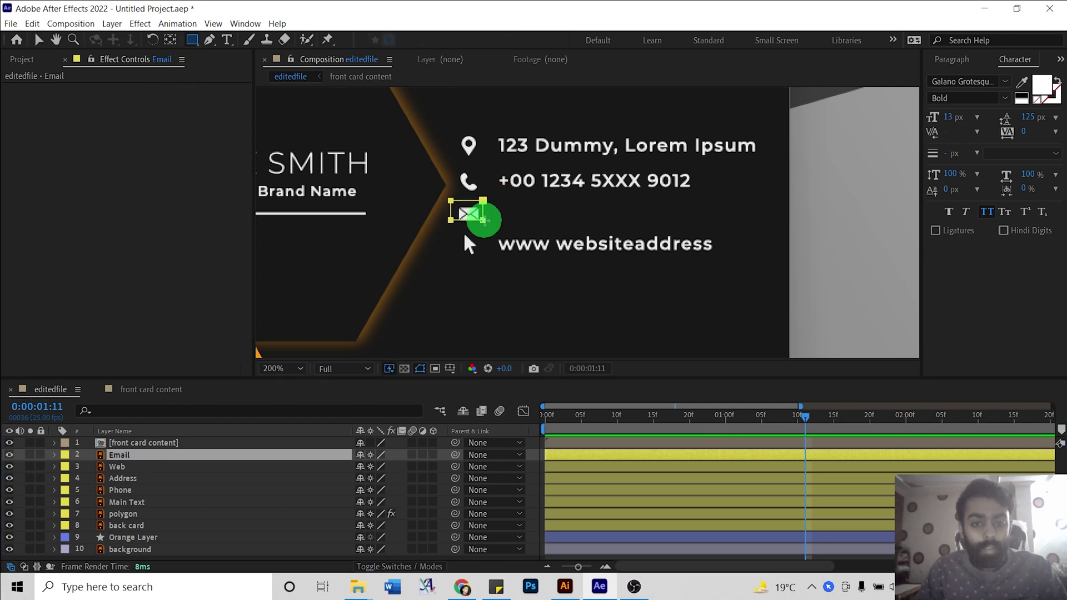
click(36, 468)
click(54, 460)
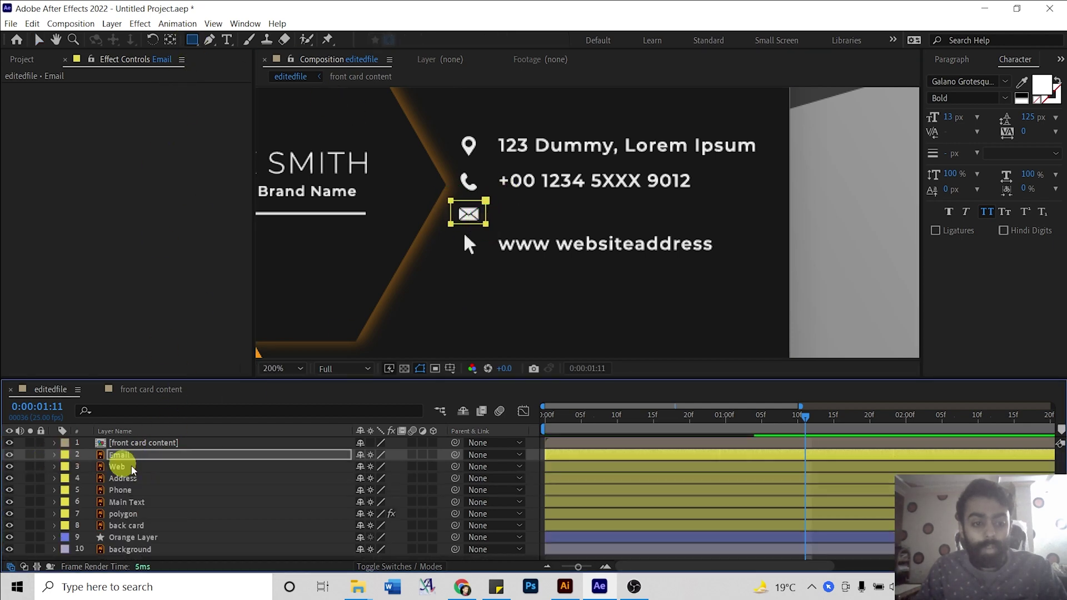
click(134, 466)
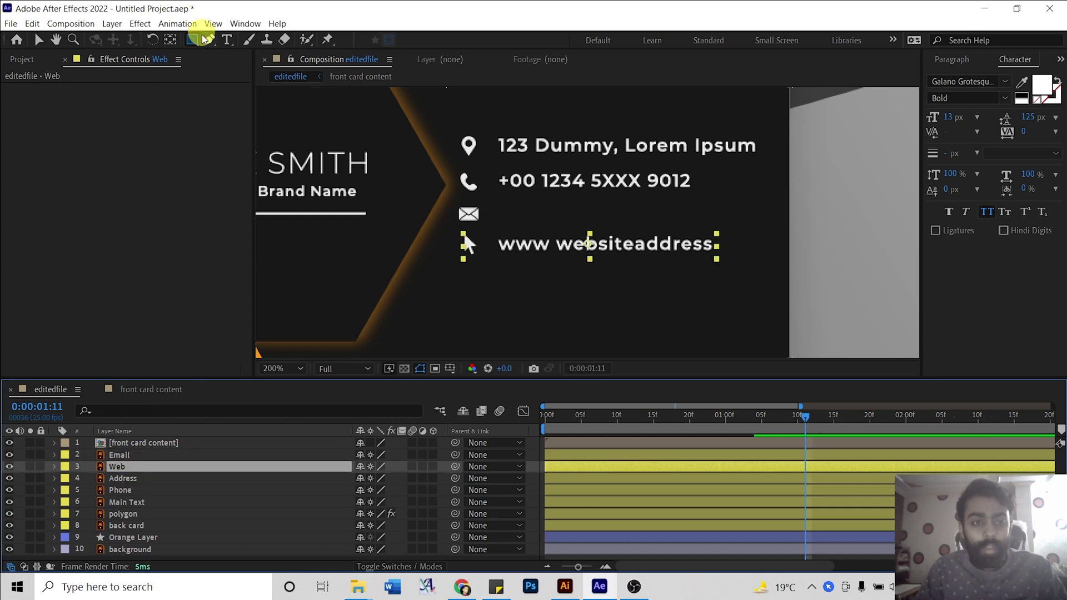
drag(451, 230, 485, 259)
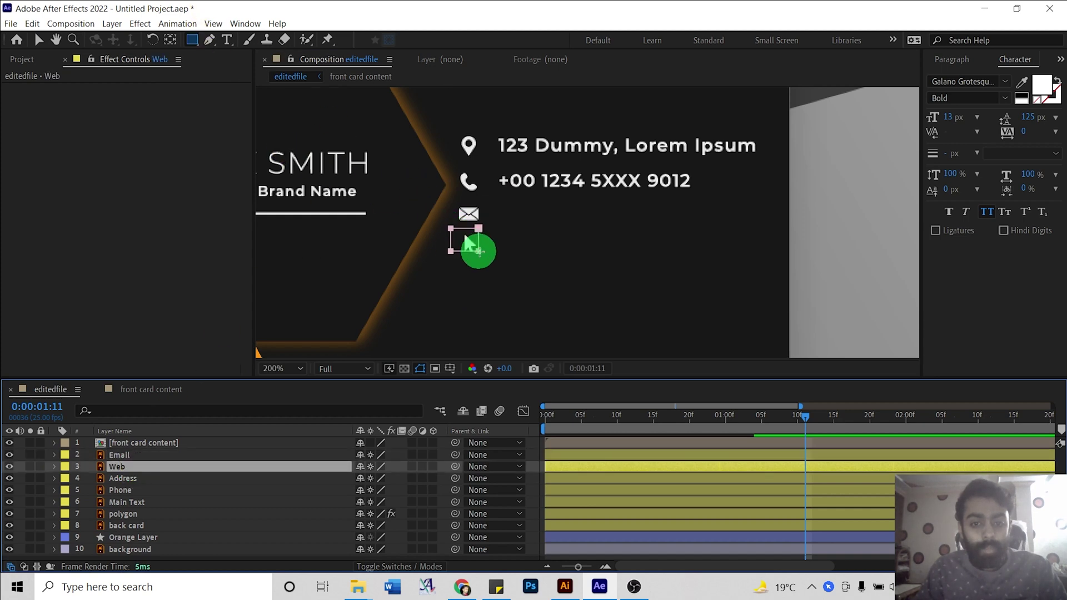
key(v)
click(56, 470)
Draw rectangle masks on the Address and Phone layers, leaving only the pin and handset icons.
click(57, 470)
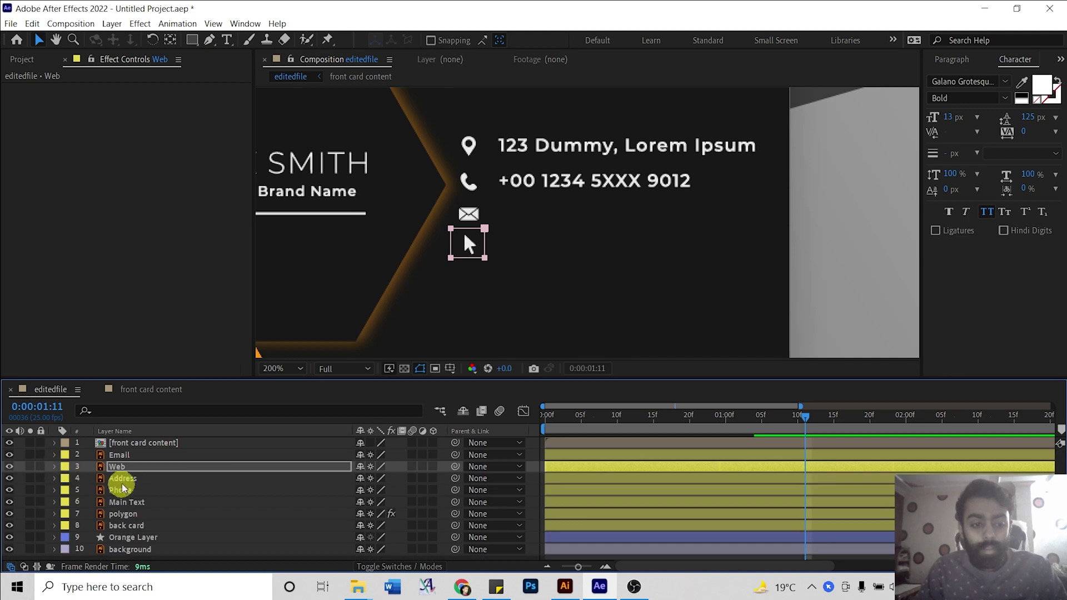
click(121, 478)
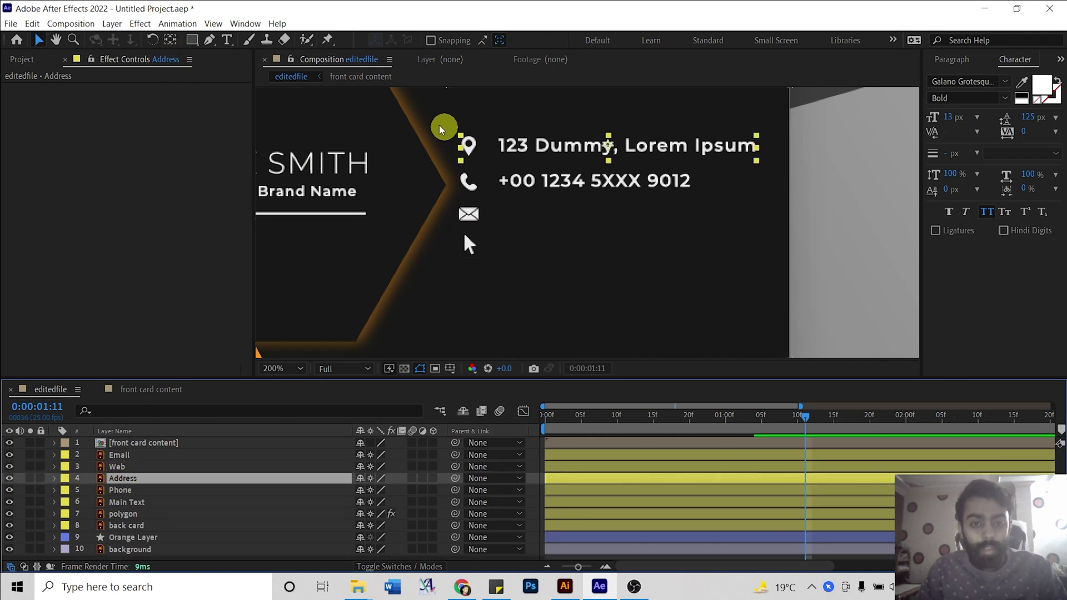
click(191, 39)
drag(451, 134, 483, 160)
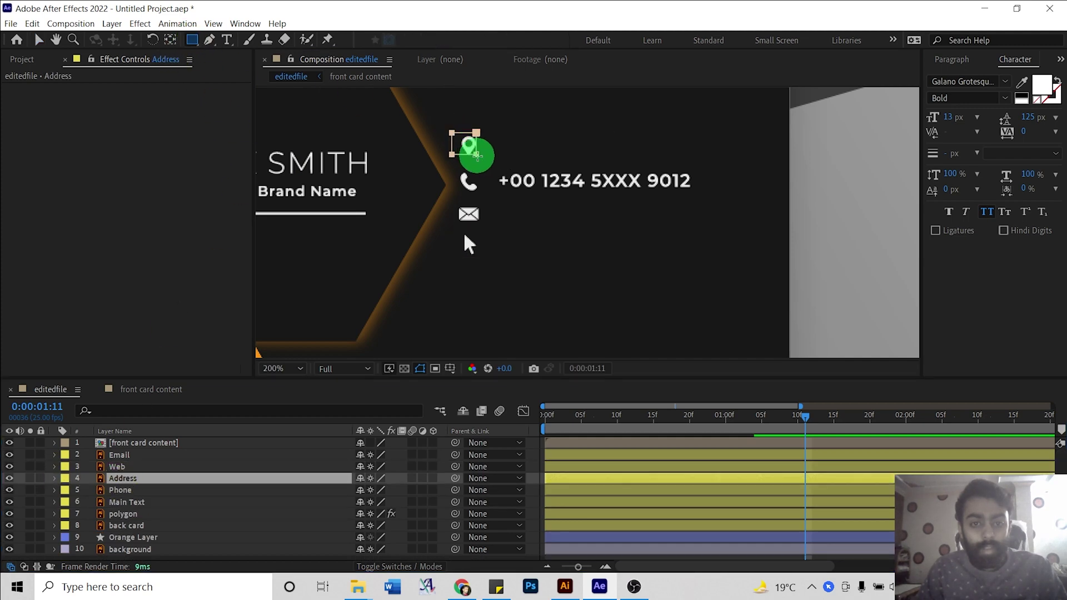
click(53, 478)
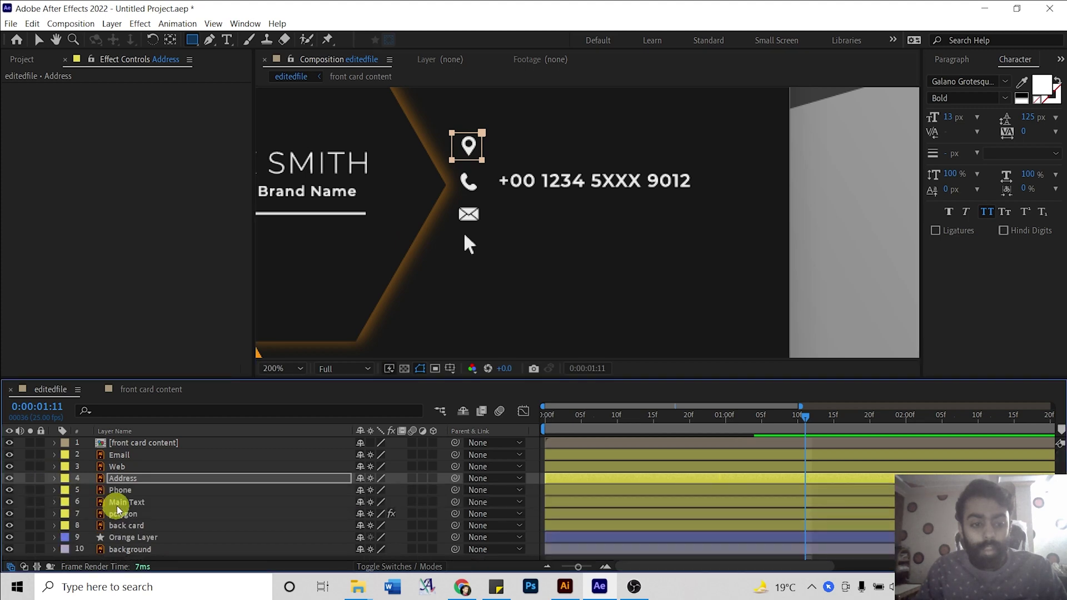
click(121, 491)
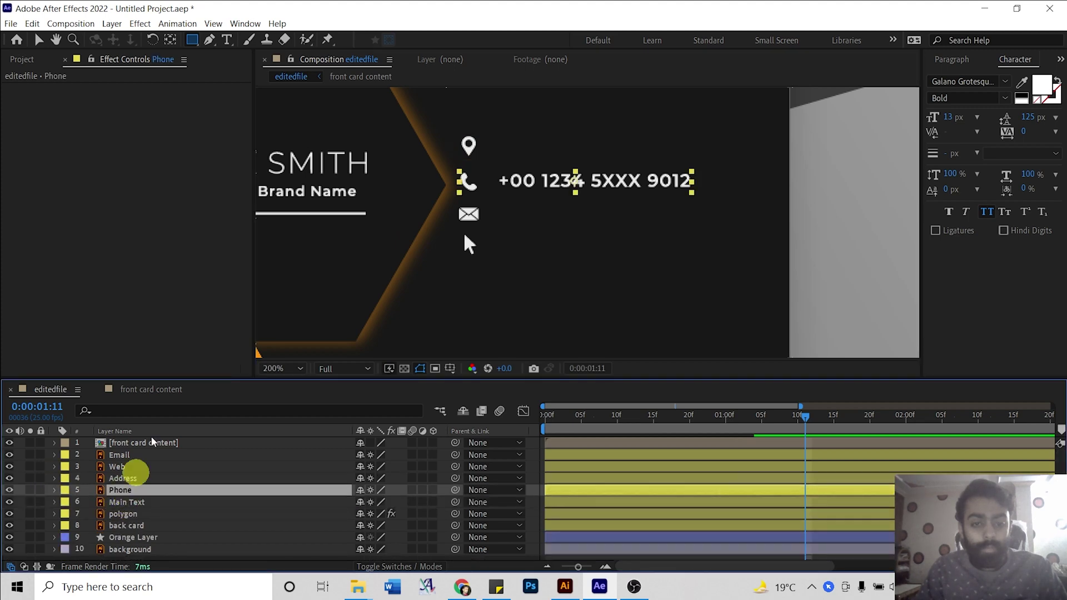
drag(453, 165, 485, 195)
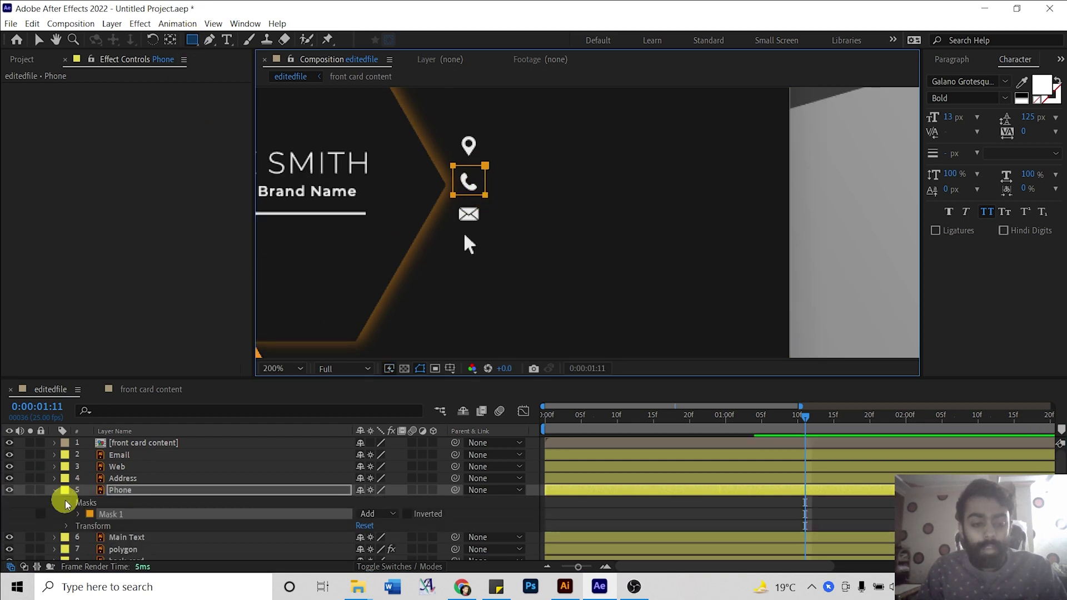
click(53, 490)
key(v)
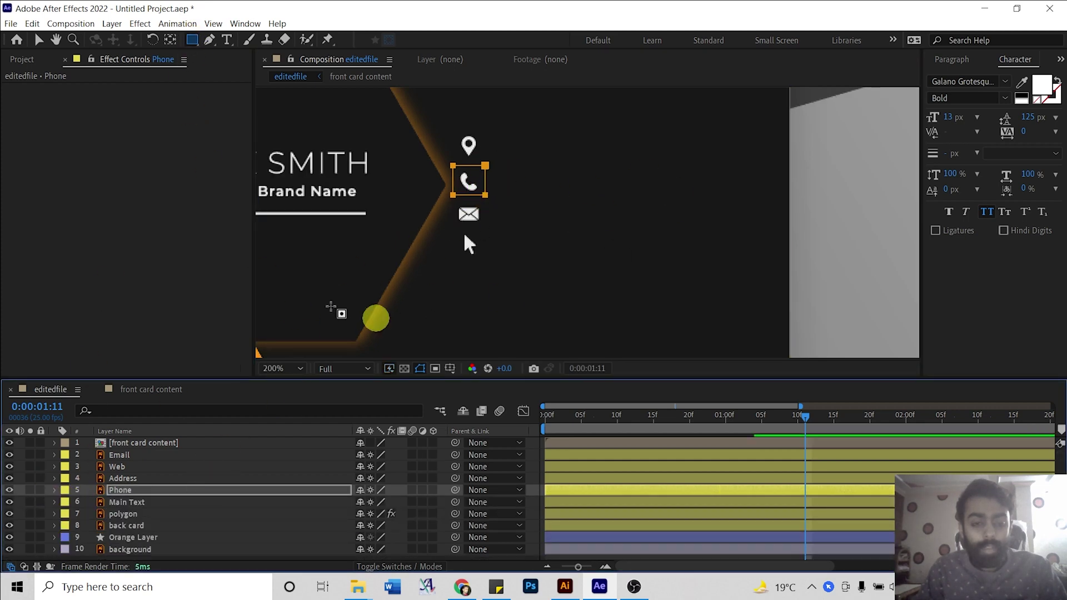
click(22, 483)
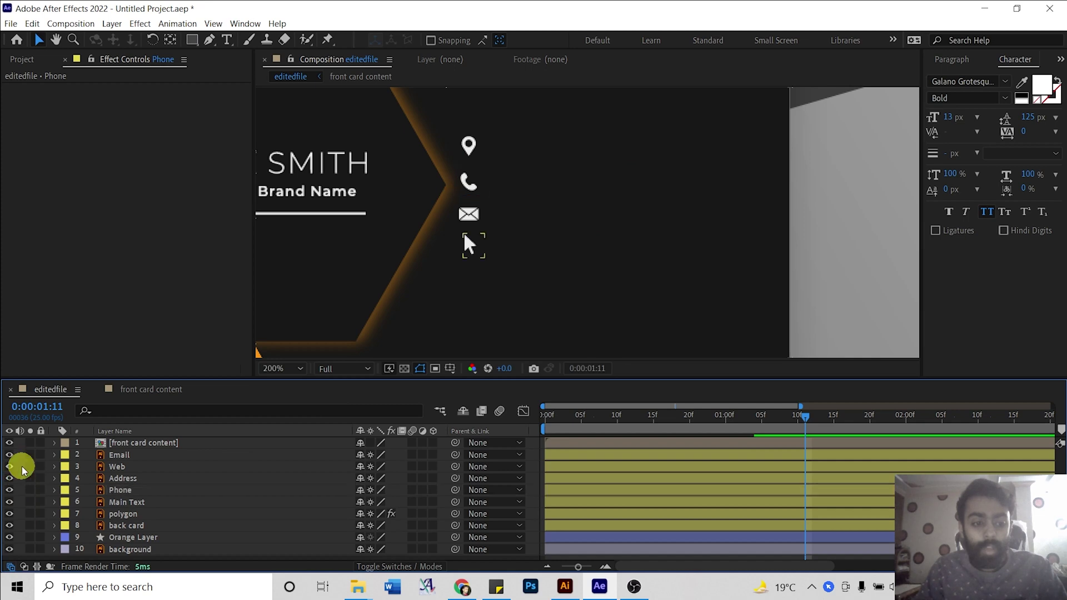
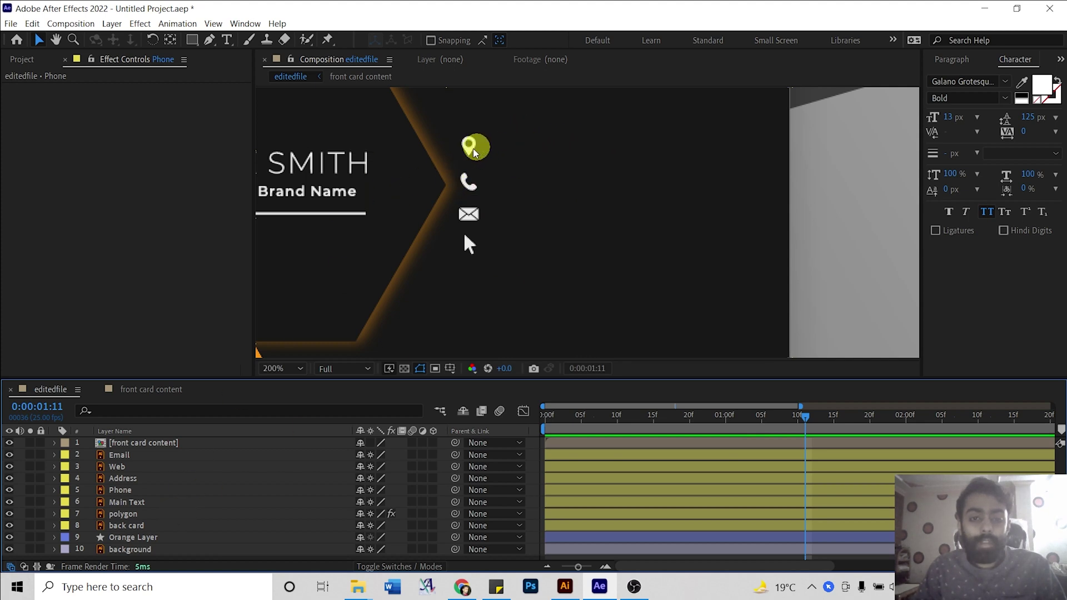
Add a new text layer containing a sample street address.
click(47, 456)
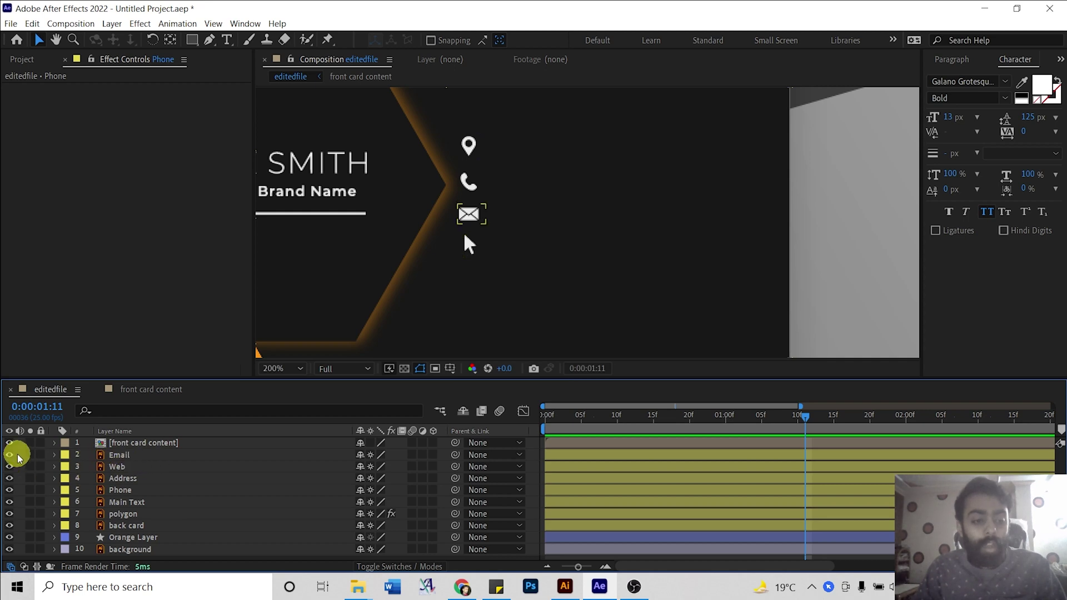
right_click(18, 457)
mouse_move(48, 305)
click(220, 329)
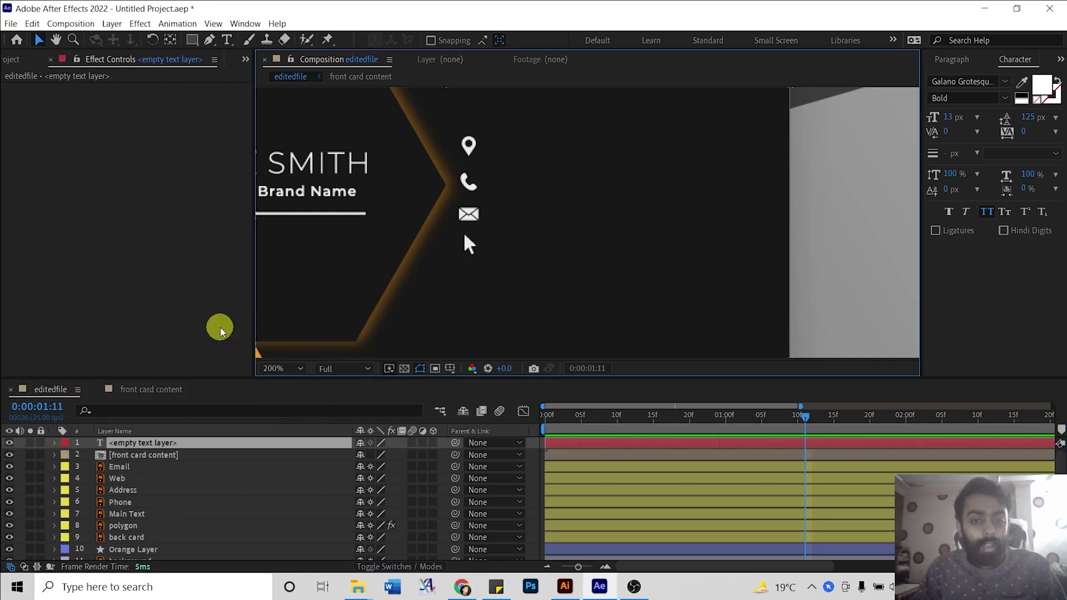
text(dd)
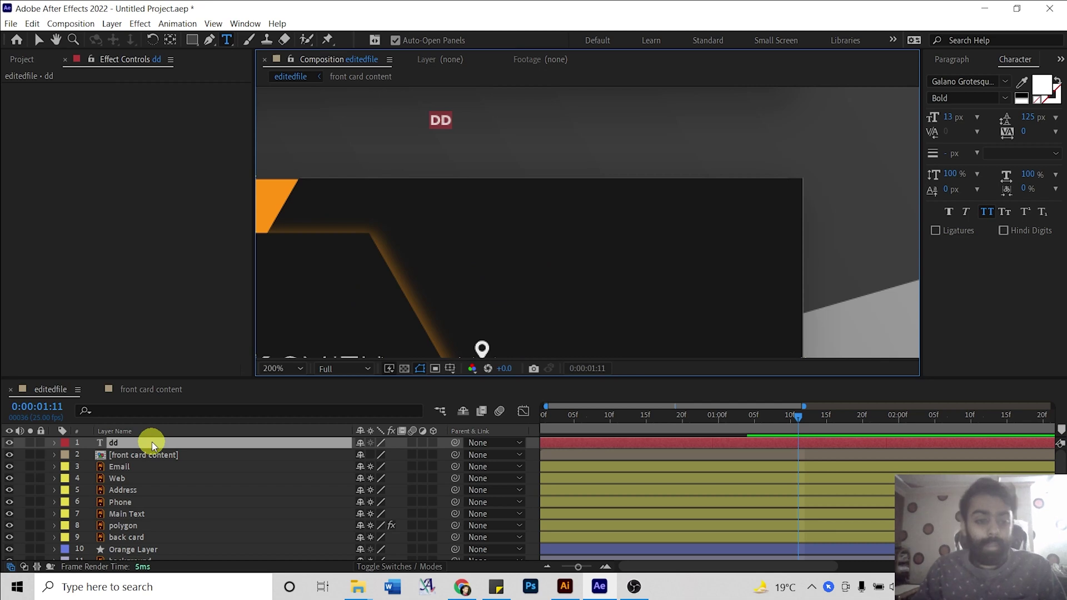
text(house no)
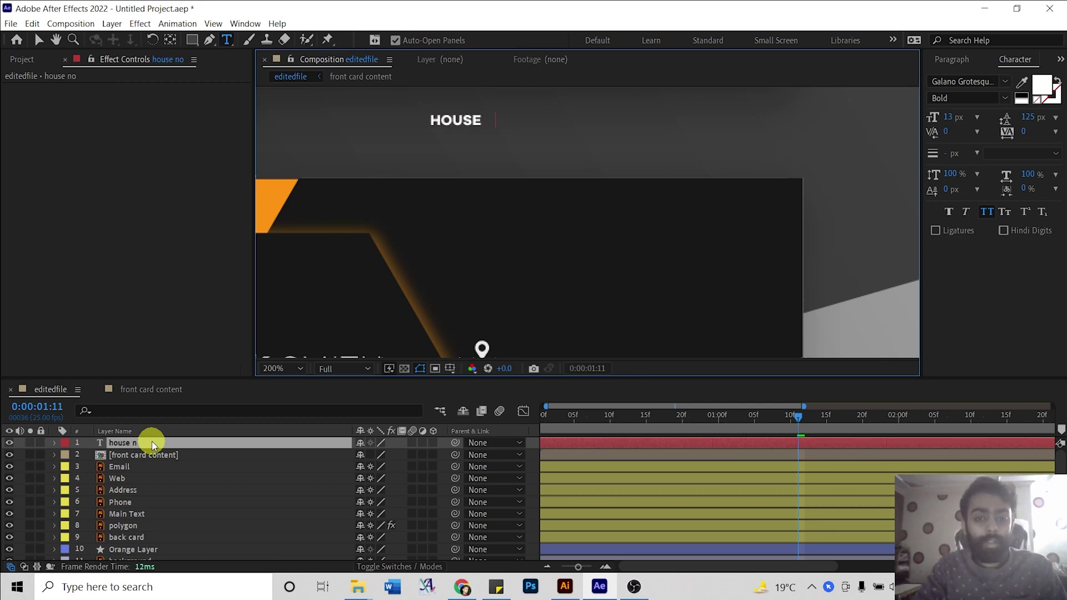
text( 2,)
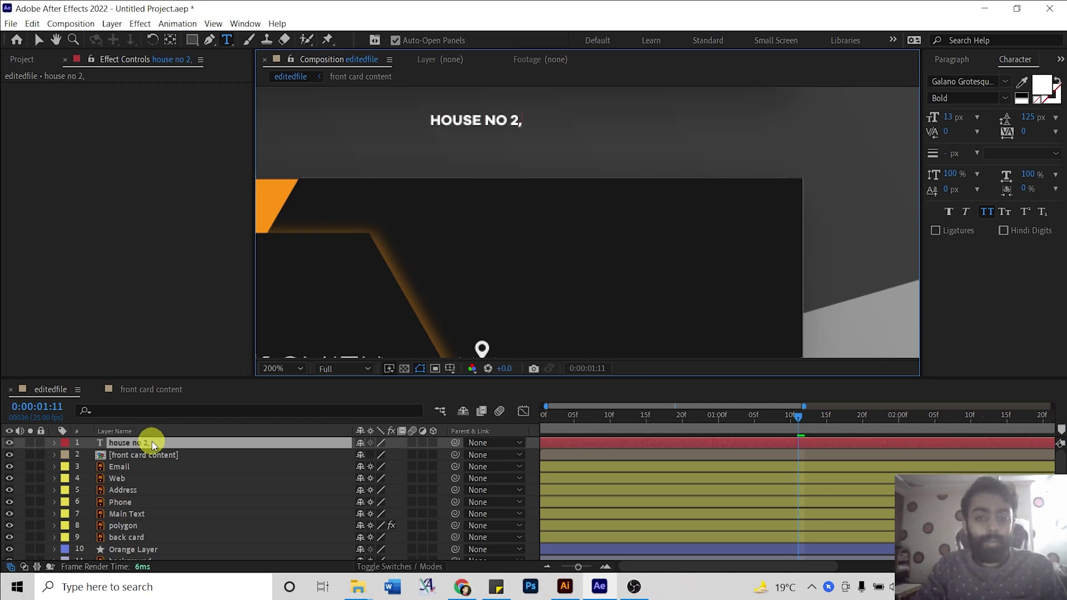
text( street no)
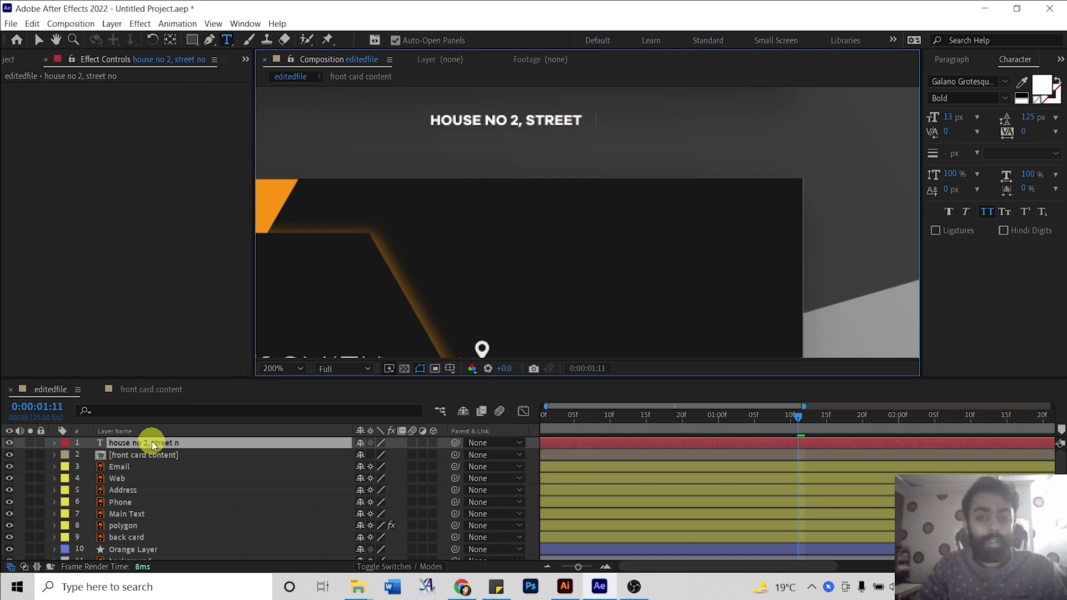
text( 1, ny)
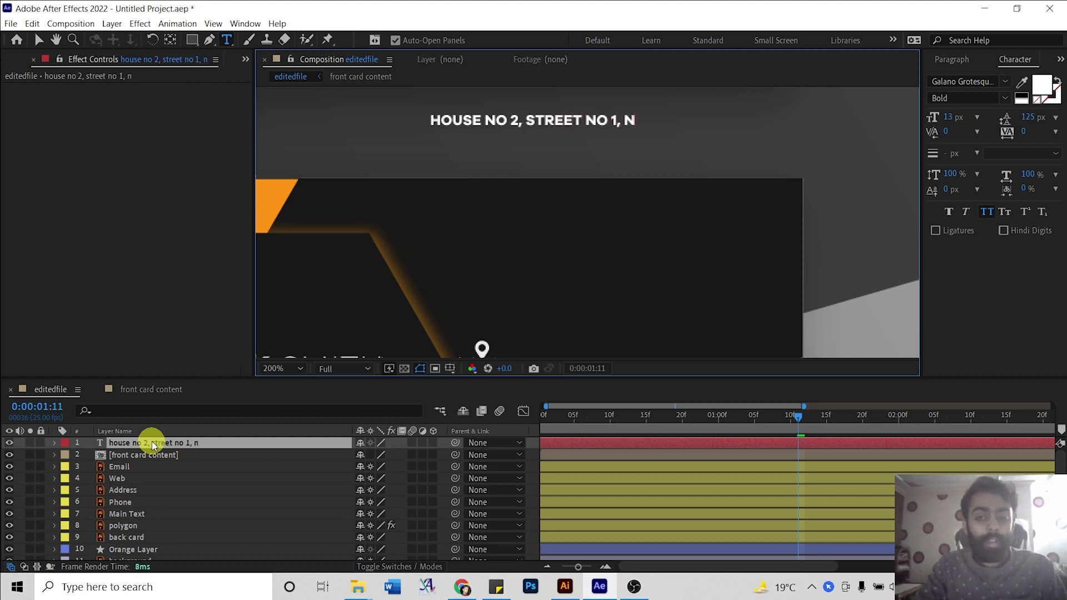
click(152, 441)
Move the address text beside the location pin icon and enlarge its font size.
key(h)
drag(555, 132, 591, 190)
click(591, 190)
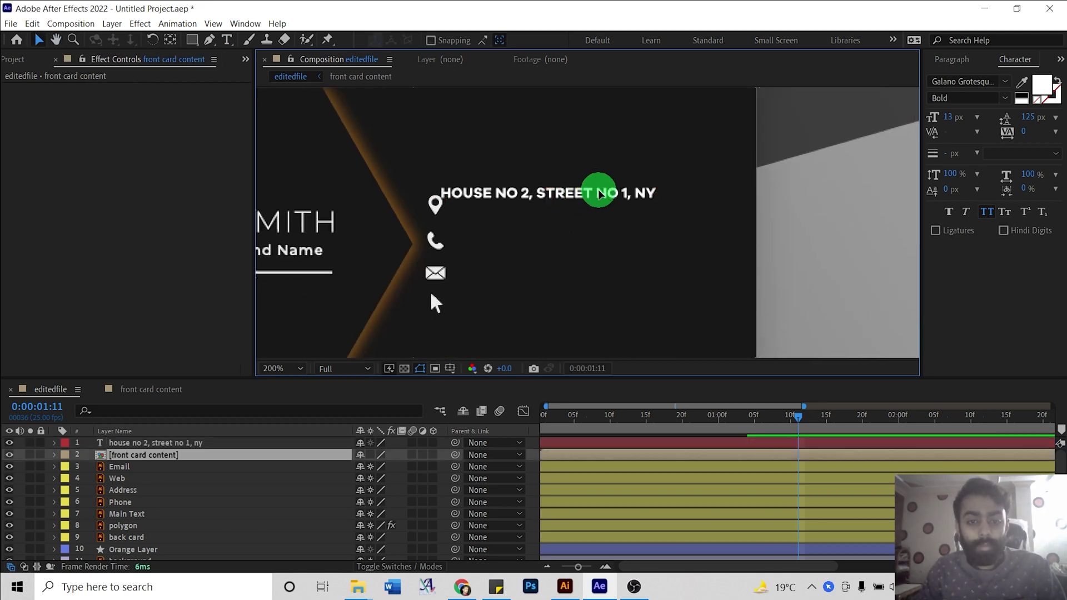
click(114, 443)
key(v)
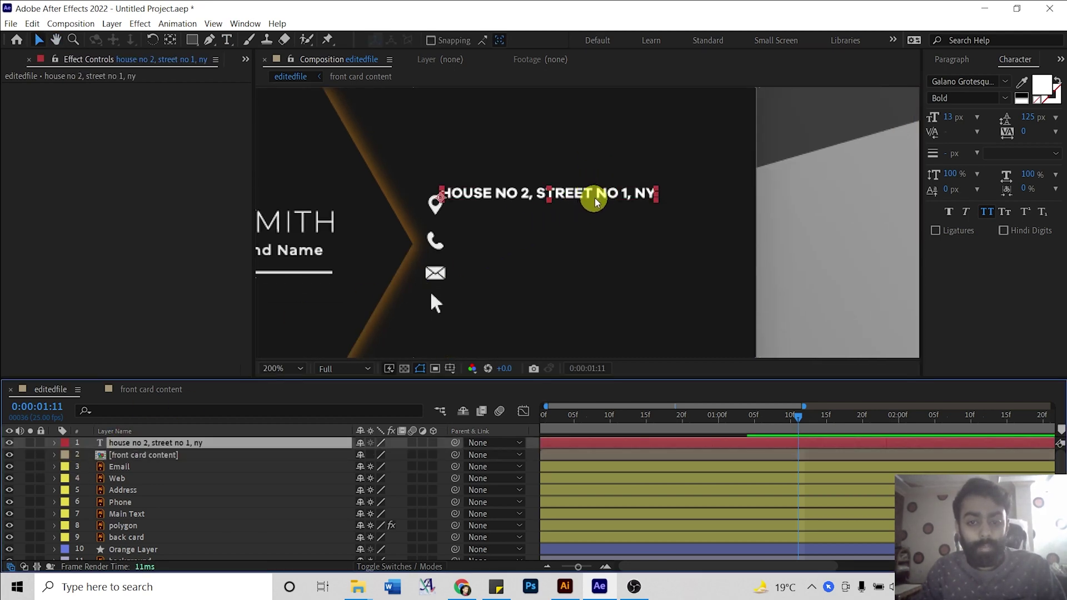
drag(599, 192, 613, 201)
click(1021, 65)
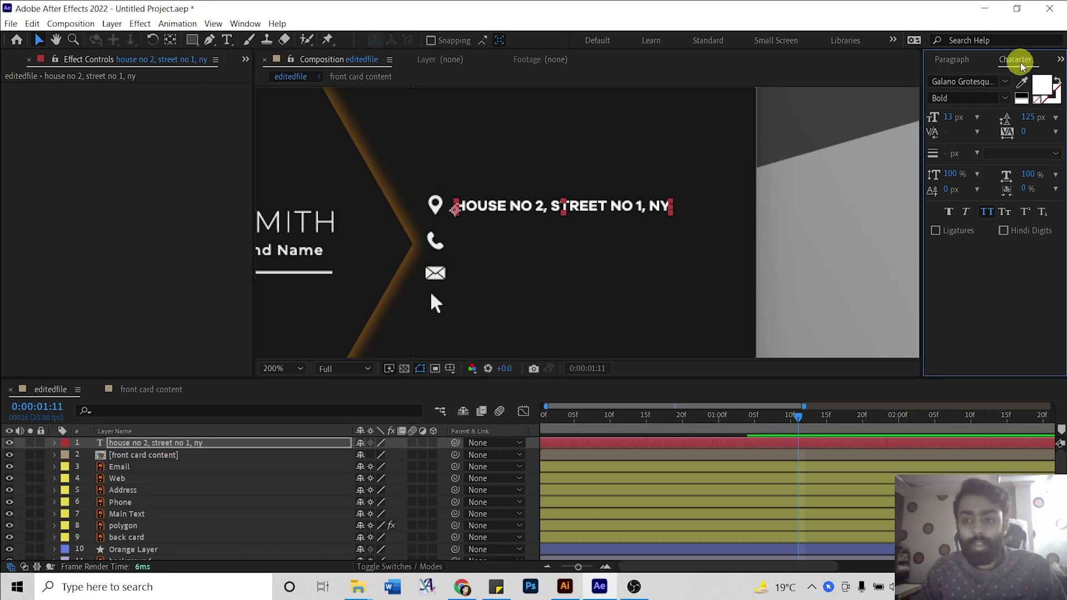
drag(946, 119, 951, 118)
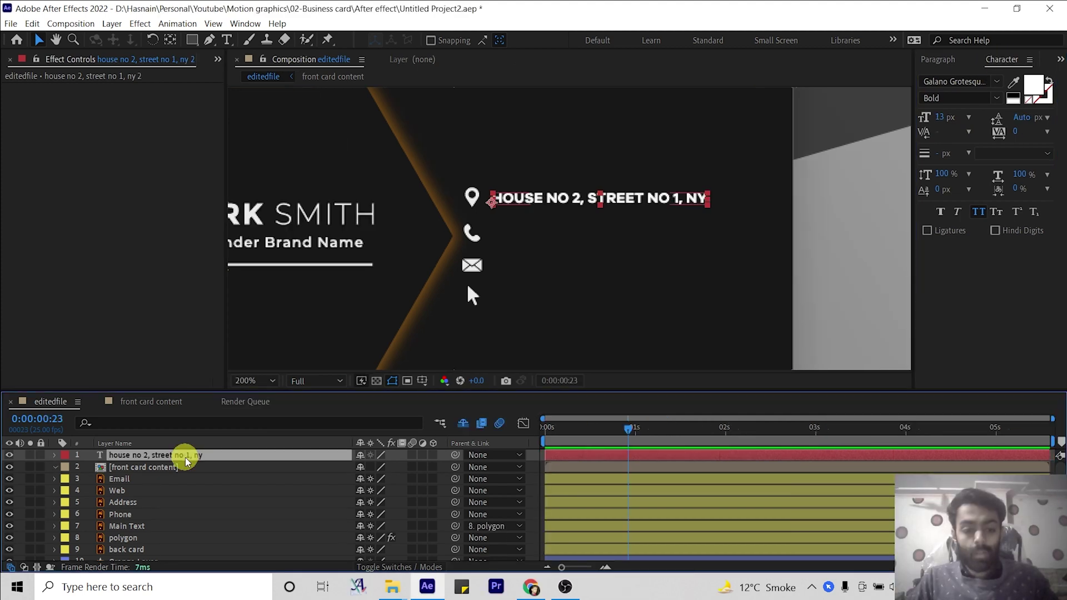
click(185, 456)
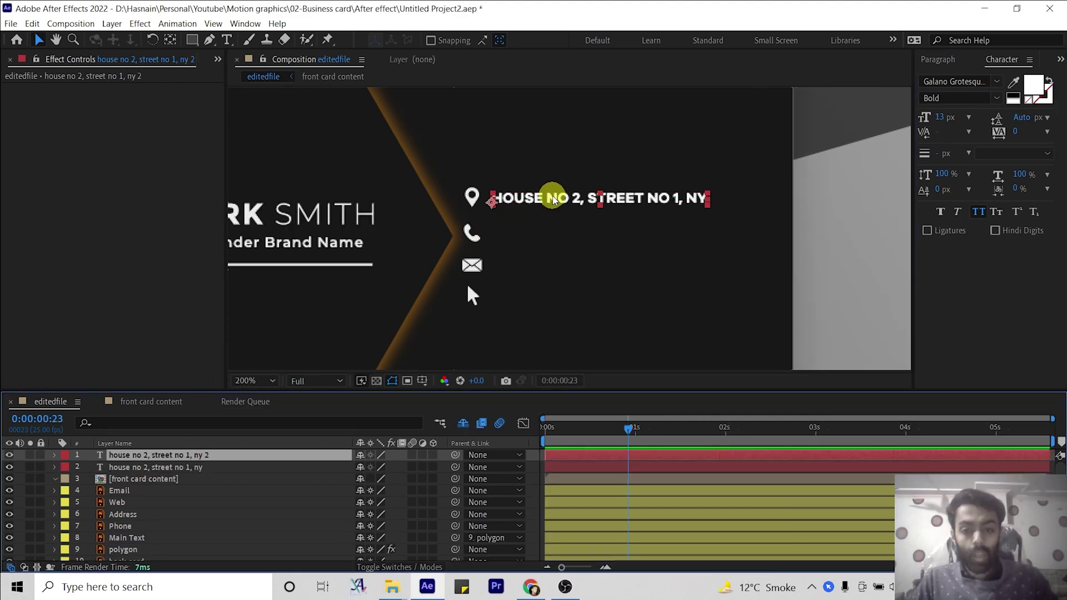
Move the copied line beside the phone icon and change it to a phone number.
key(Down)
key(Down)
key(Down)
key(Down)
key(Down)
key(Down)
key(Down)
key(Down)
key(Down)
key(Down)
key(Down)
key(Down)
key(Down)
key(Down)
key(Down)
key(Down)
key(Down)
key(Down)
key(Down)
key(Down)
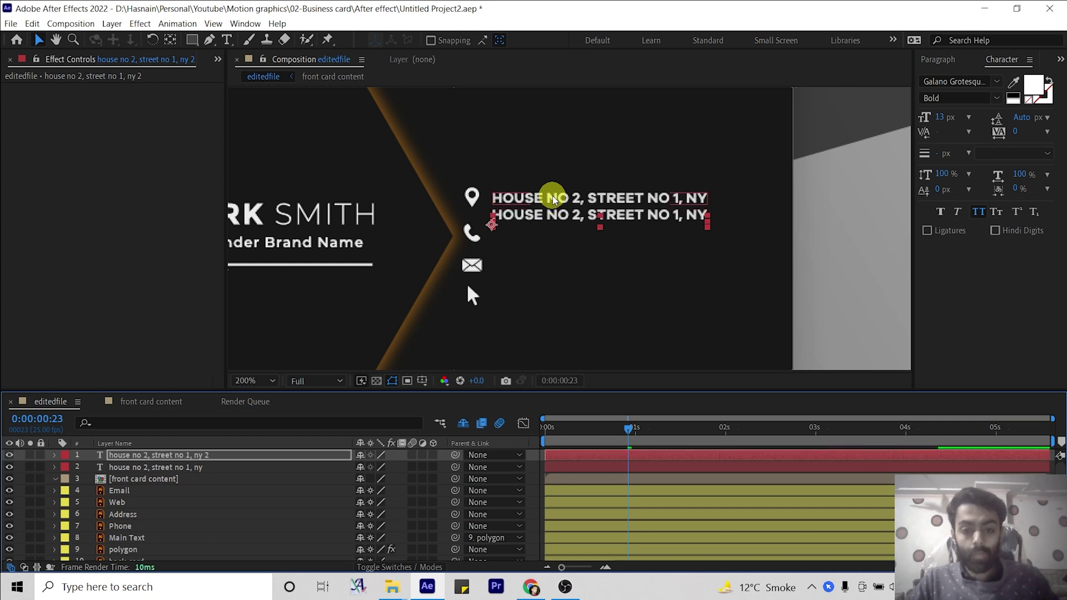
double_click(172, 459)
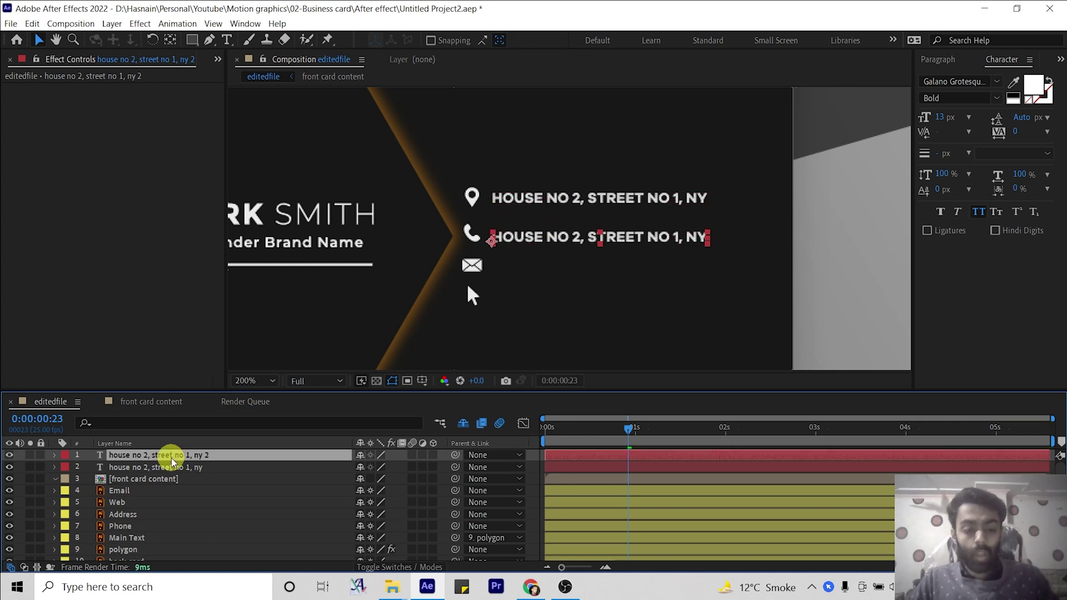
text(22222285)
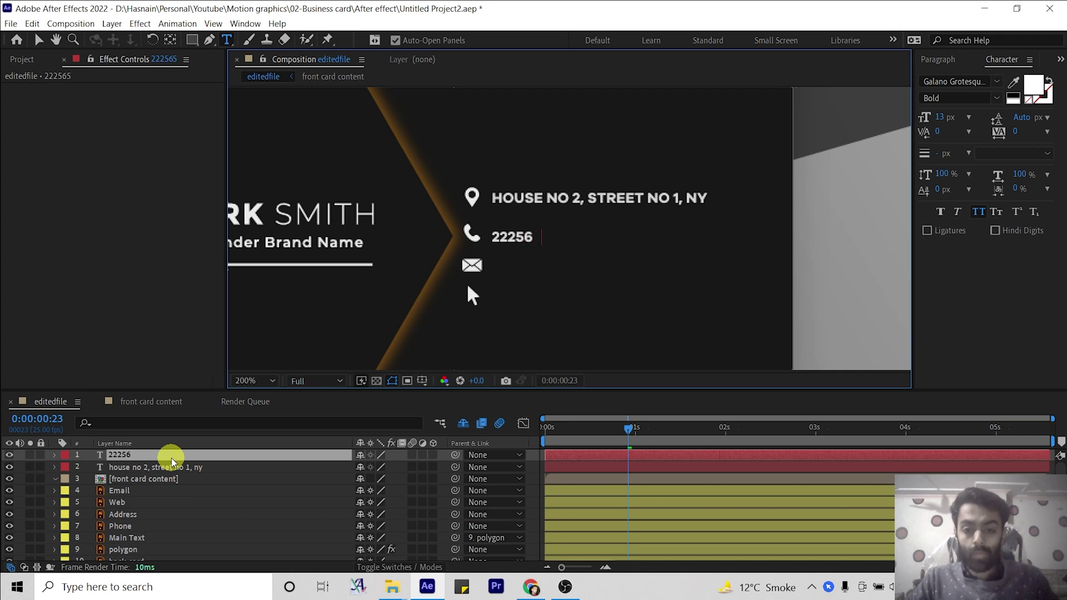
key(KP_Enter)
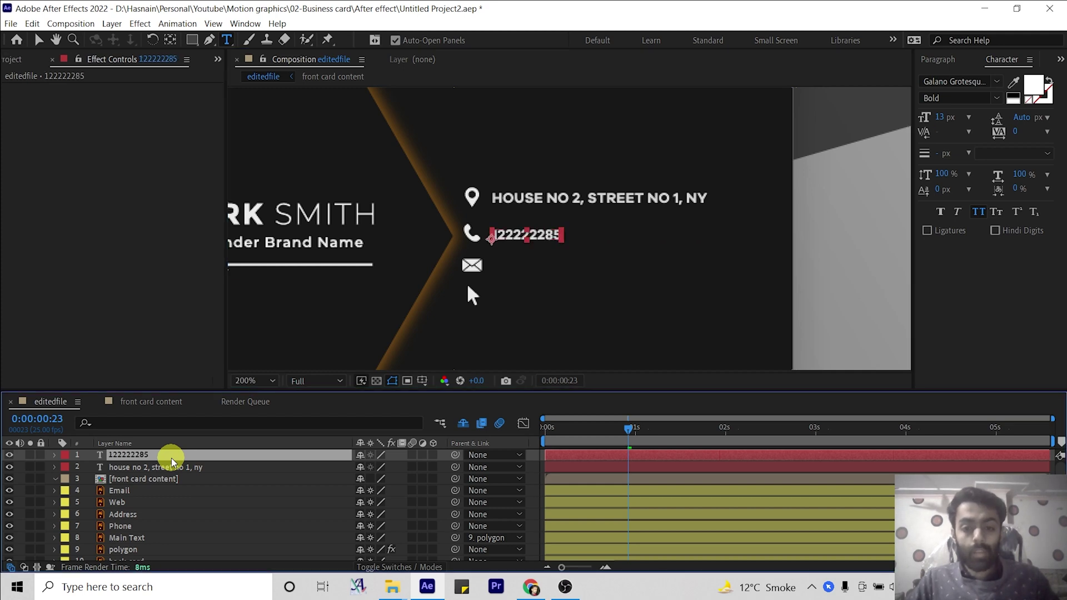
Duplicate the phone line beside the envelope icon and change it to an e-mail address.
key(ctrl+d)
key(Down)
key(Down)
key(Down)
key(Down)
key(Down)
key(Down)
key(Down)
key(Down)
key(Down)
key(Down)
key(Down)
key(Down)
key(Down)
key(Down)
key(Down)
key(Down)
key(Down)
key(Down)
key(Down)
key(Down)
key(Down)
key(Down)
key(Down)
key(Down)
key(Down)
key(Down)
key(Down)
key(Down)
key(Down)
key(Down)
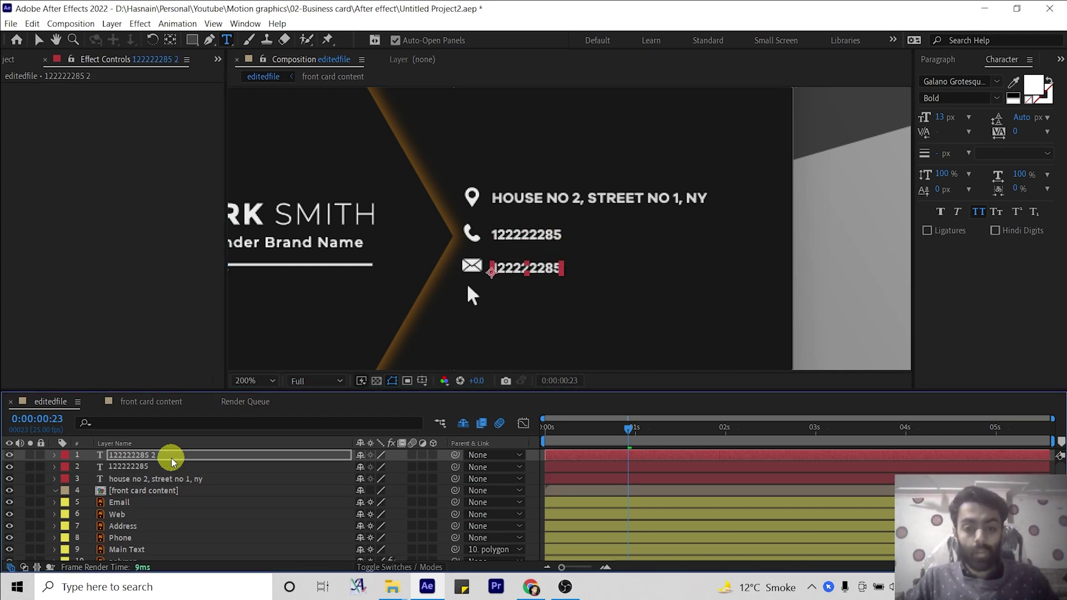
double_click(172, 461)
text(a)
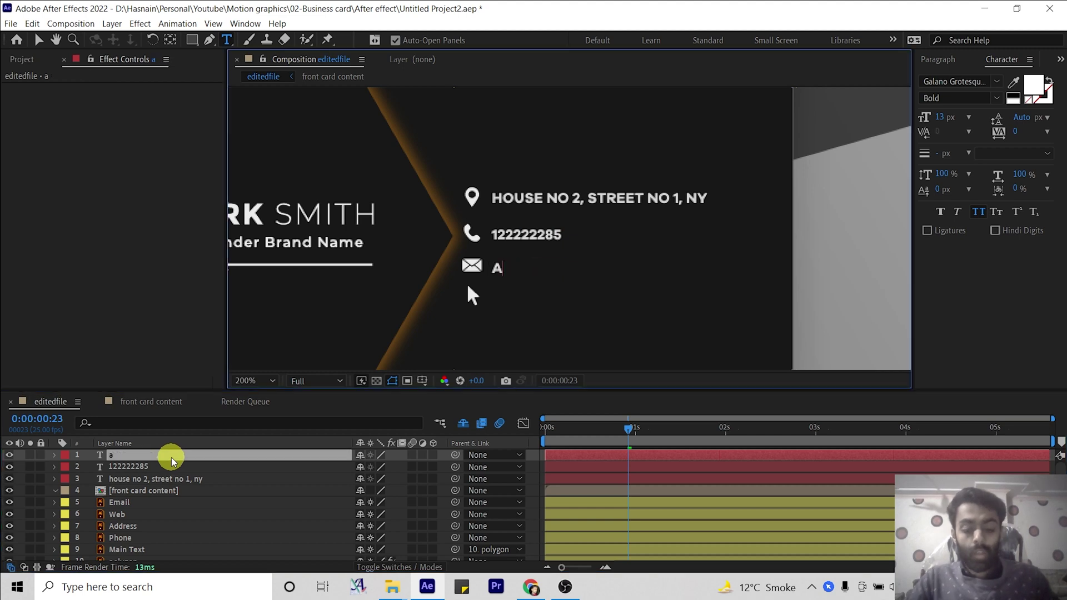
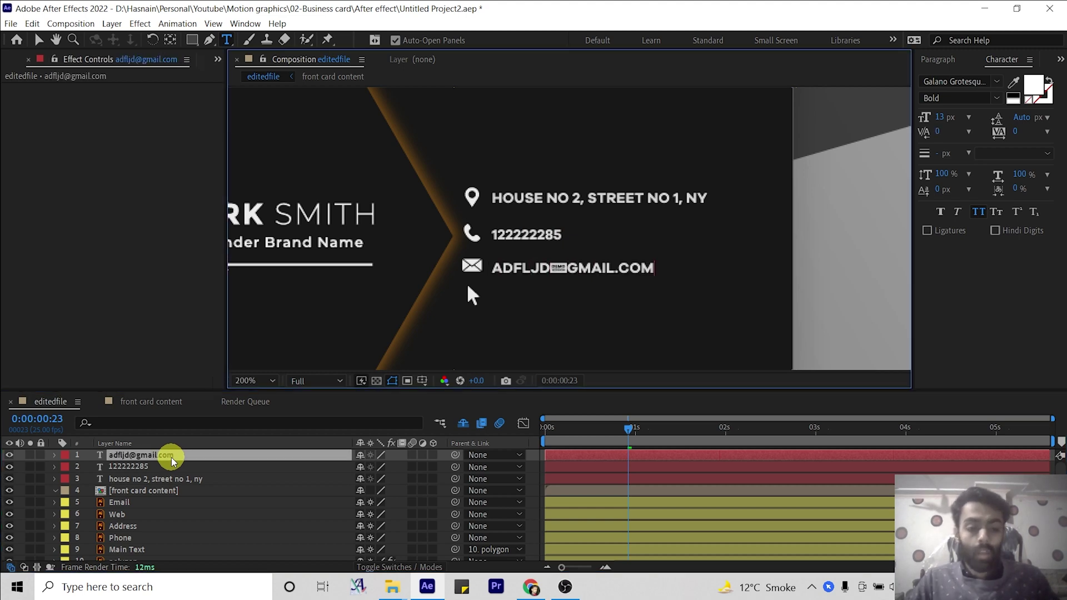
click(172, 461)
Duplicate the e-mail line beside the pointer icon and change it to the website address.
key(ctrl+d)
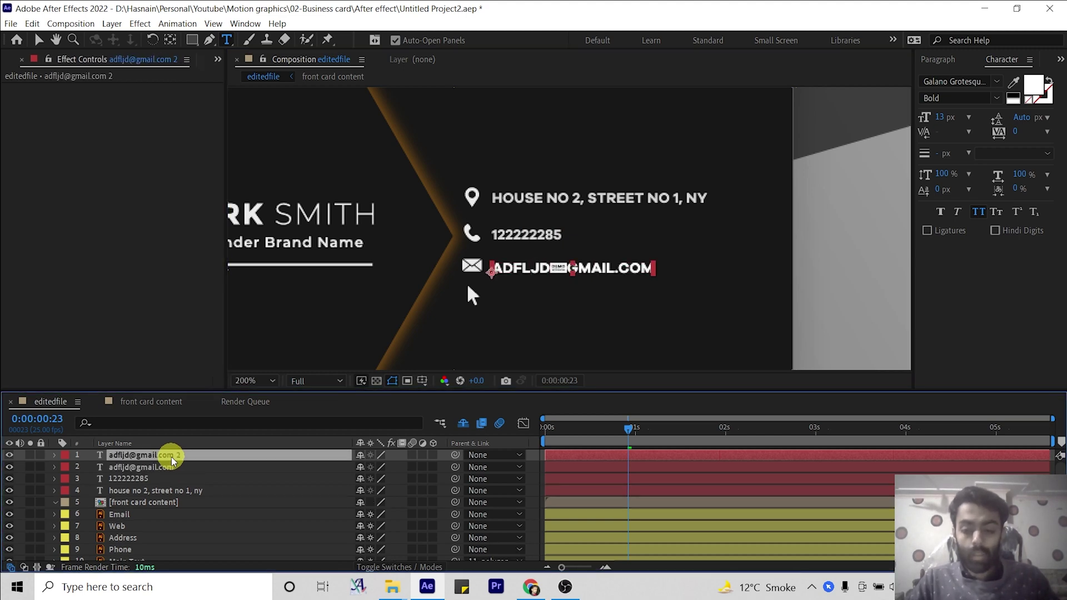
double_click(173, 462)
key(Return)
text(w)
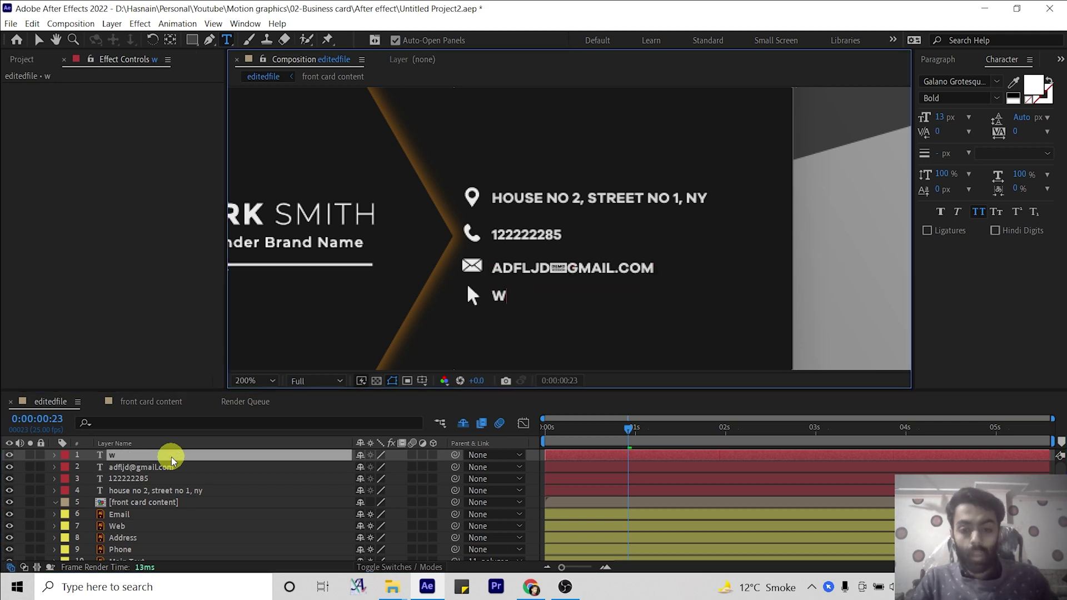
text(ww/j)
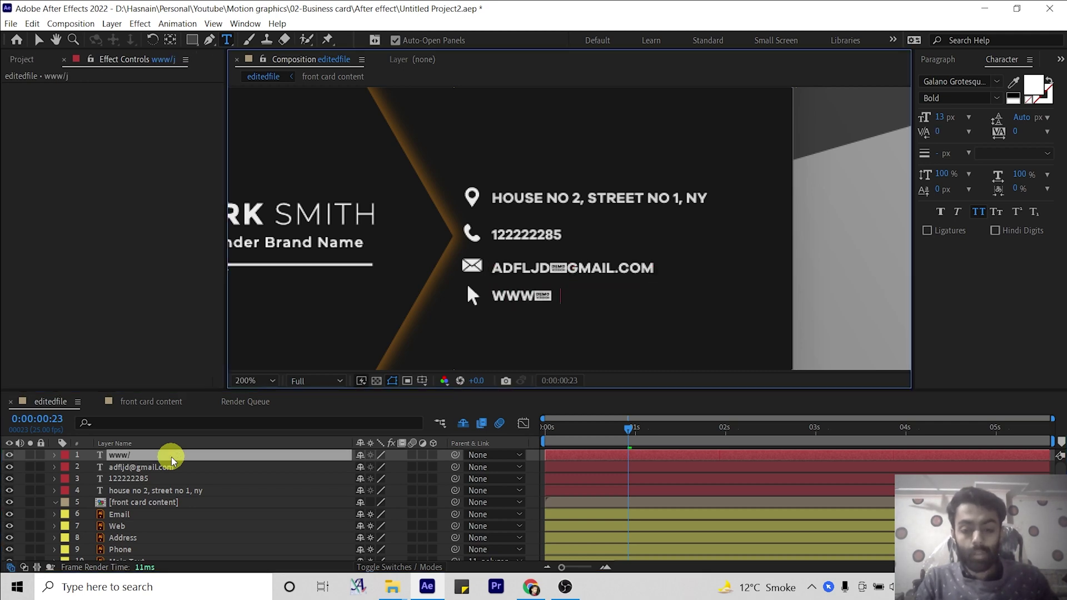
key(BackSpace)
text(.)
text(com)
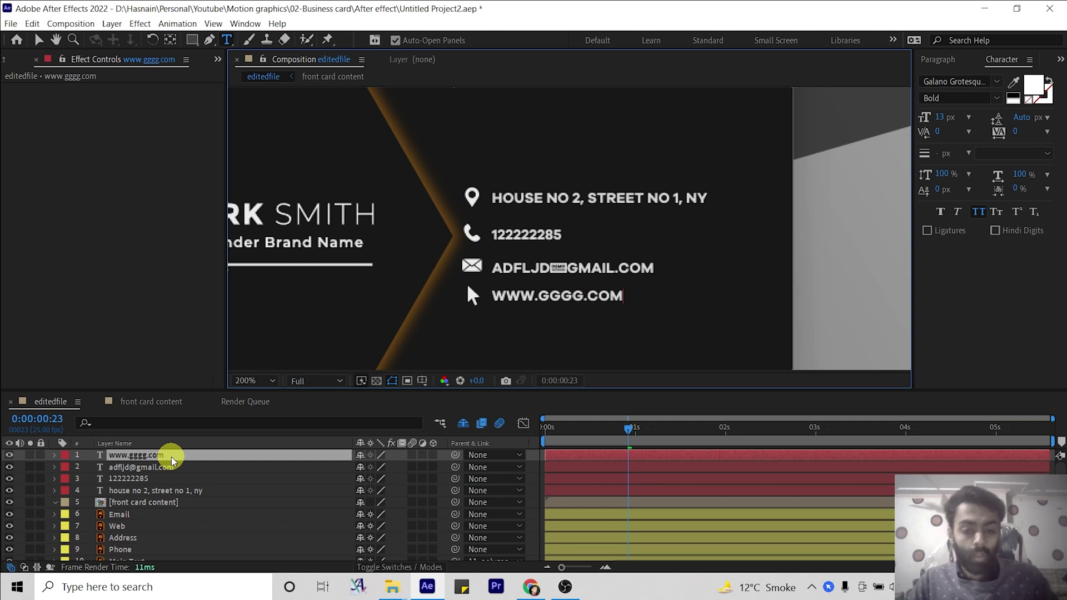
double_click(128, 478)
scroll(346, 234, down, 3)
Move the address text layer down so it sits just above the Address icon.
scroll(409, 217, up, 2)
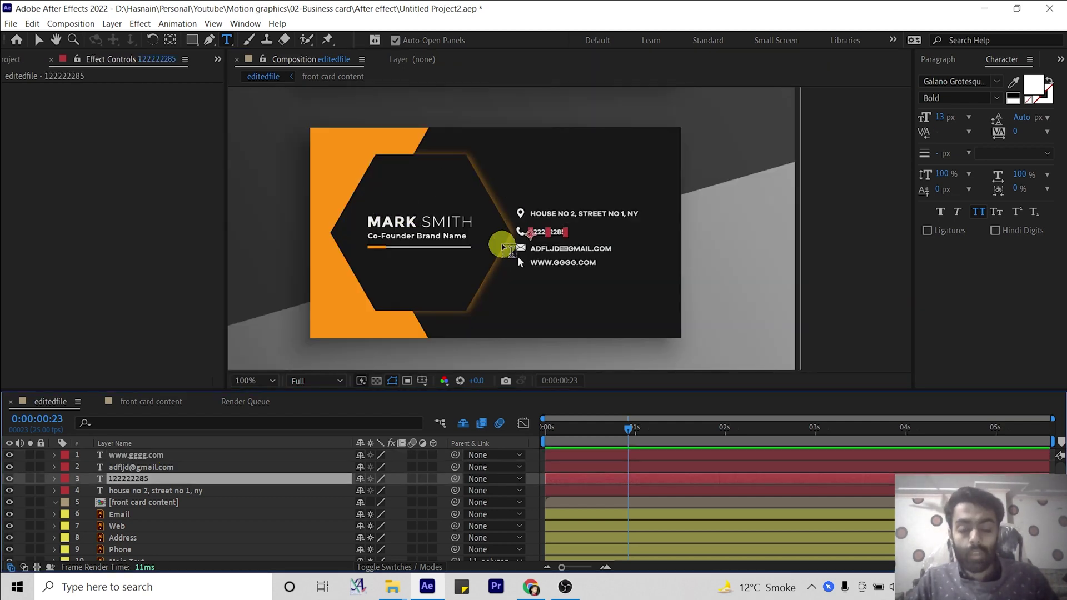
click(195, 502)
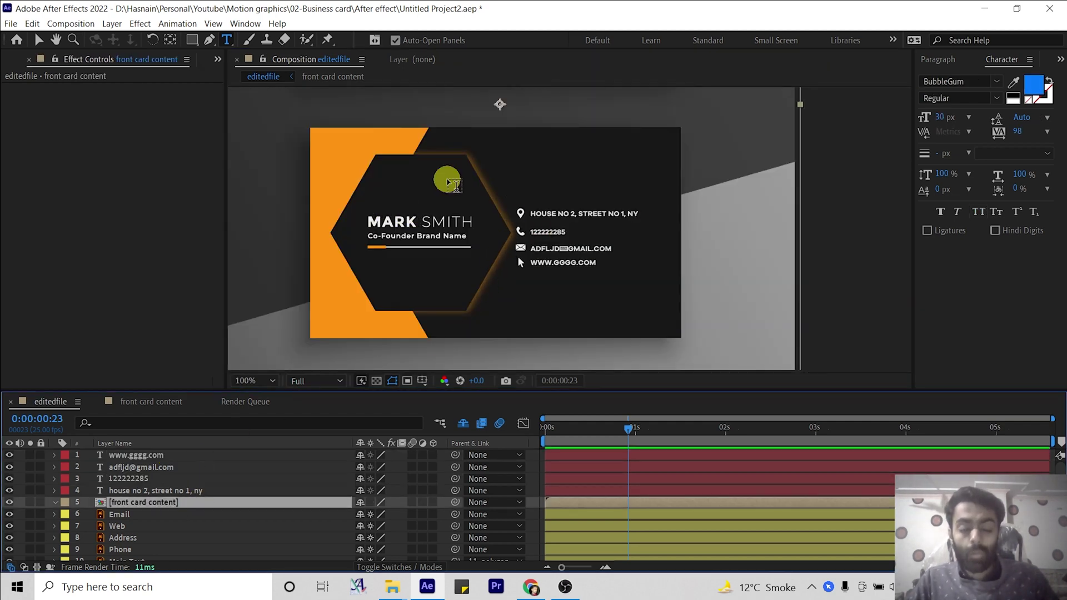
click(142, 468)
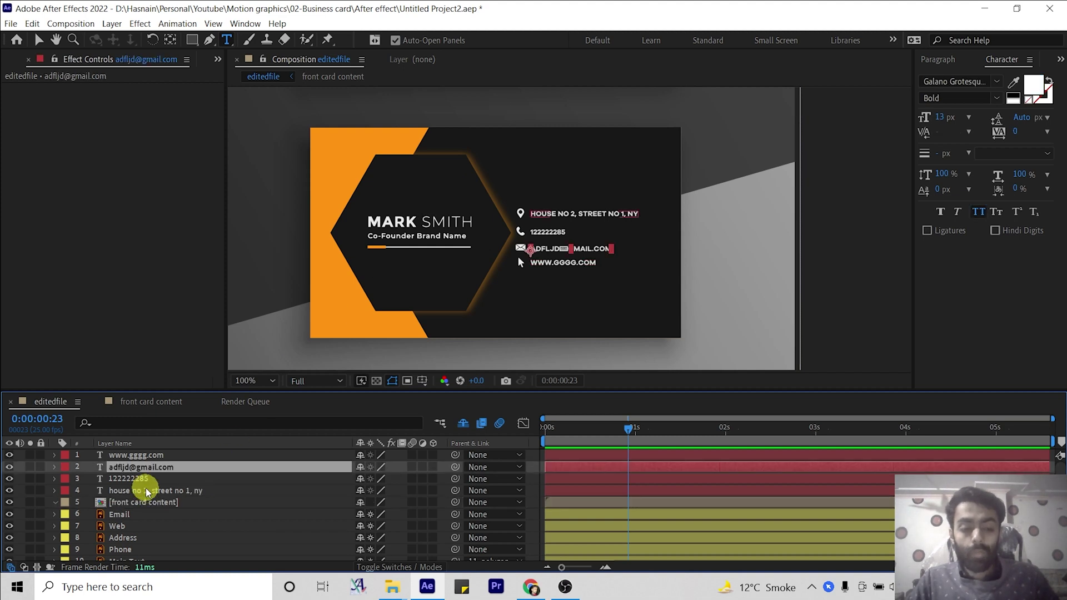
click(147, 491)
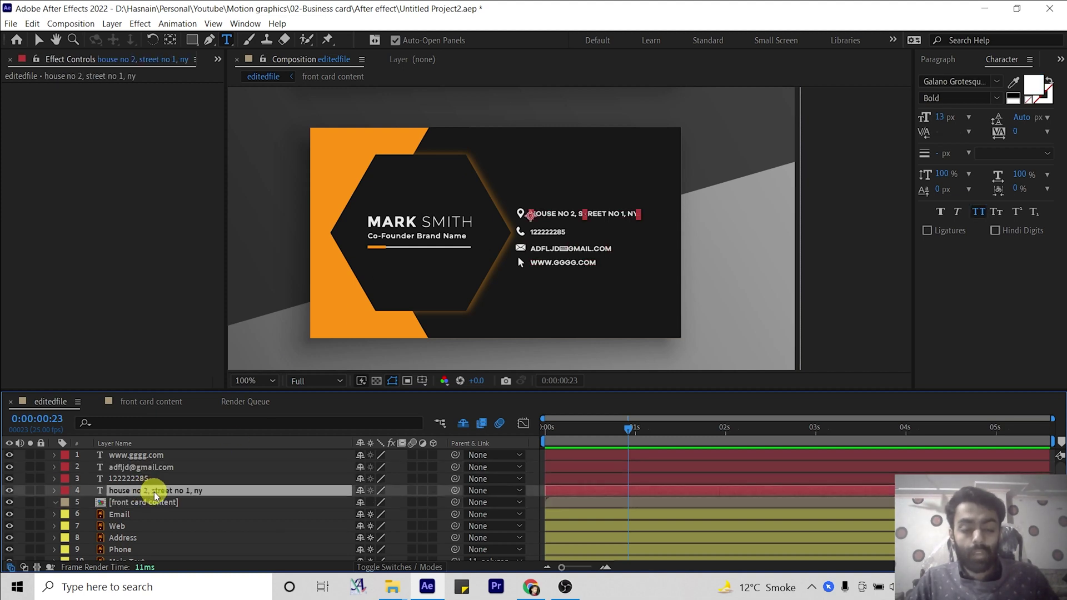
scroll(155, 494, down, 1)
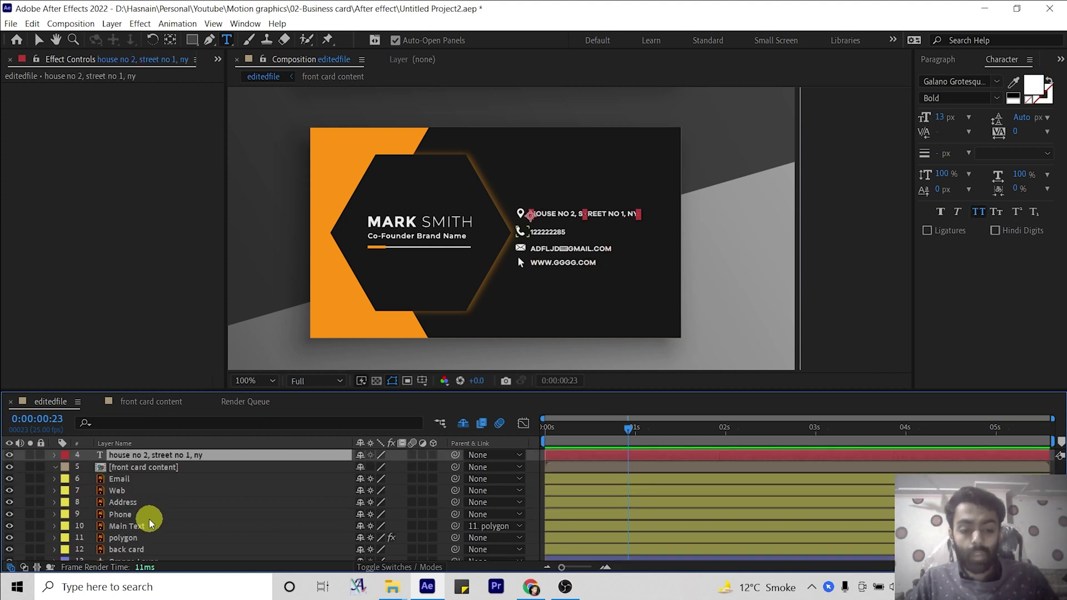
click(128, 481)
scroll(128, 481, up, 1)
click(149, 489)
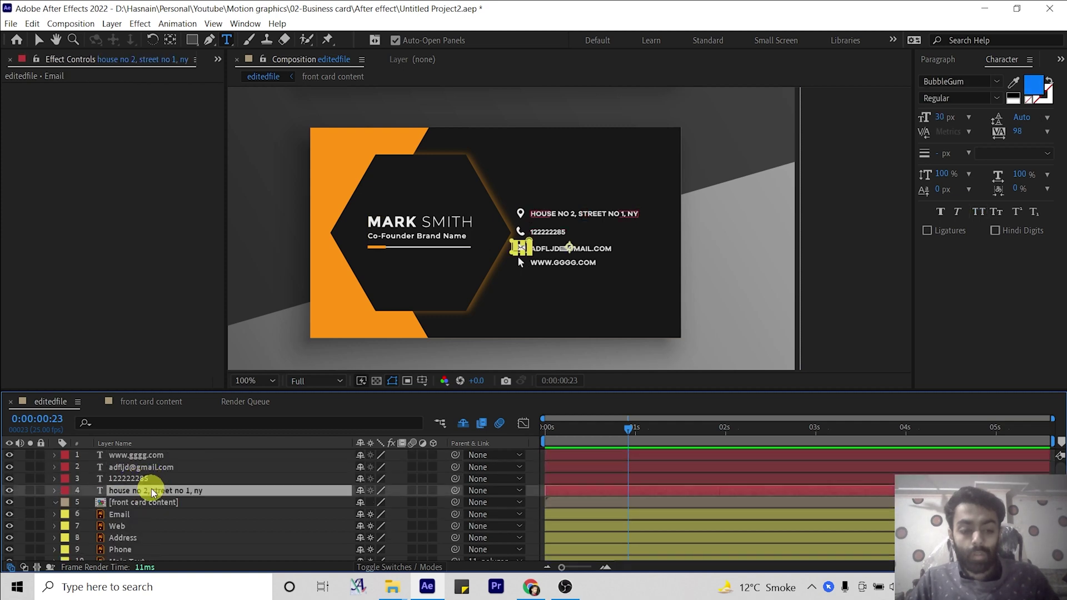
drag(158, 492, 151, 536)
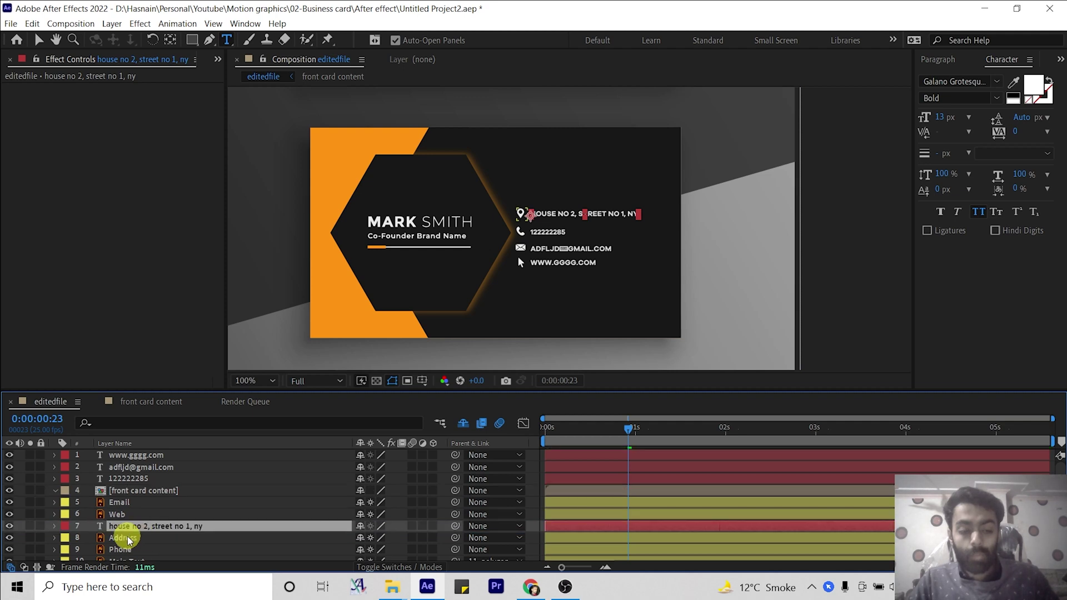
click(128, 535)
Place the phone, website and e-mail text layers directly above their Phone, Web and Email icons.
drag(134, 480, 132, 542)
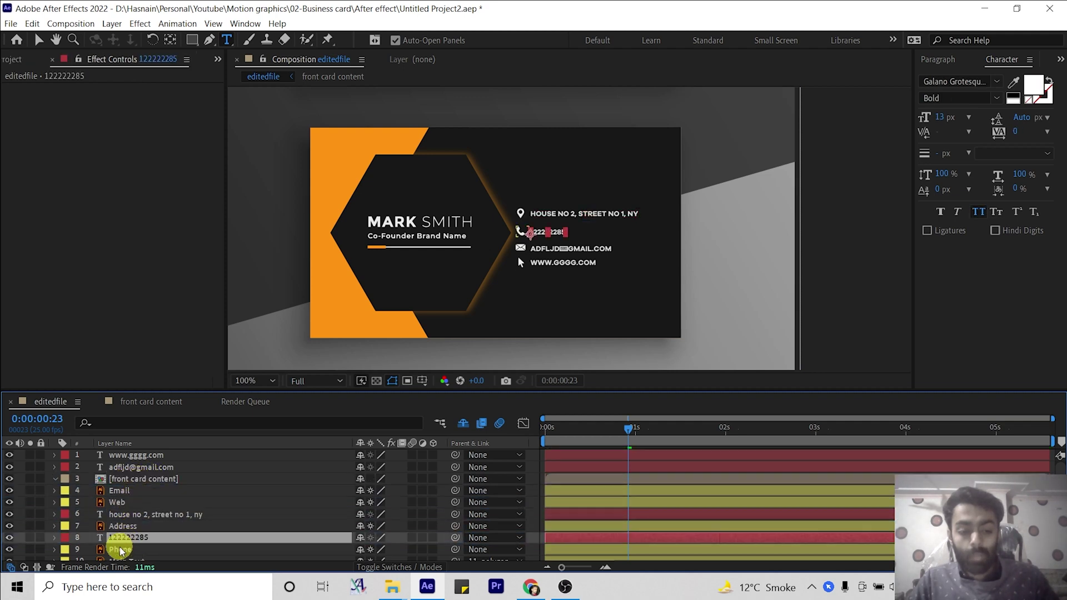
click(127, 547)
drag(147, 455, 146, 498)
click(154, 457)
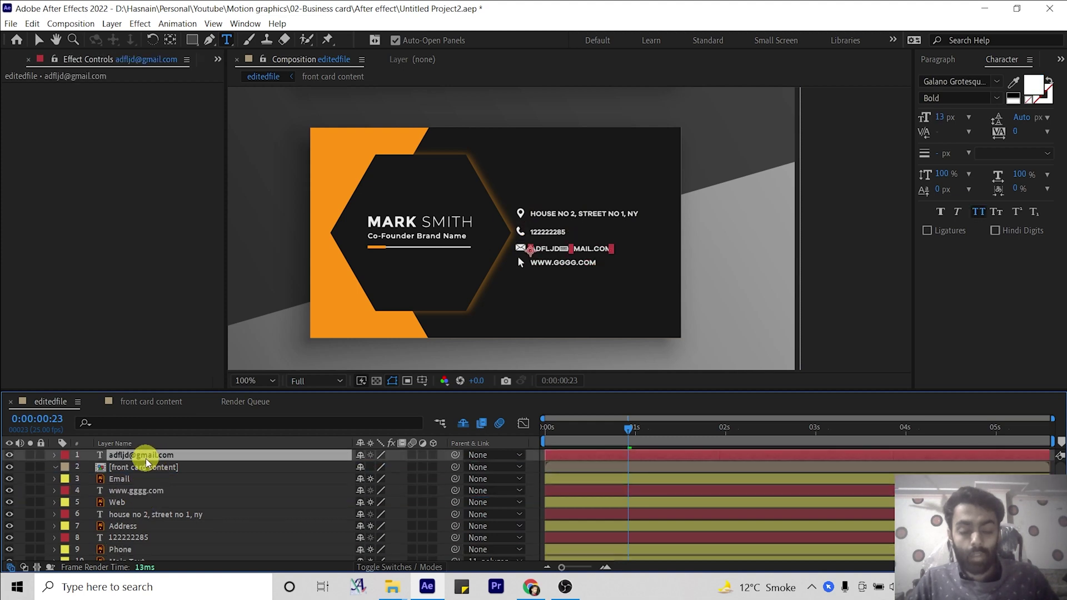
drag(153, 455, 152, 475)
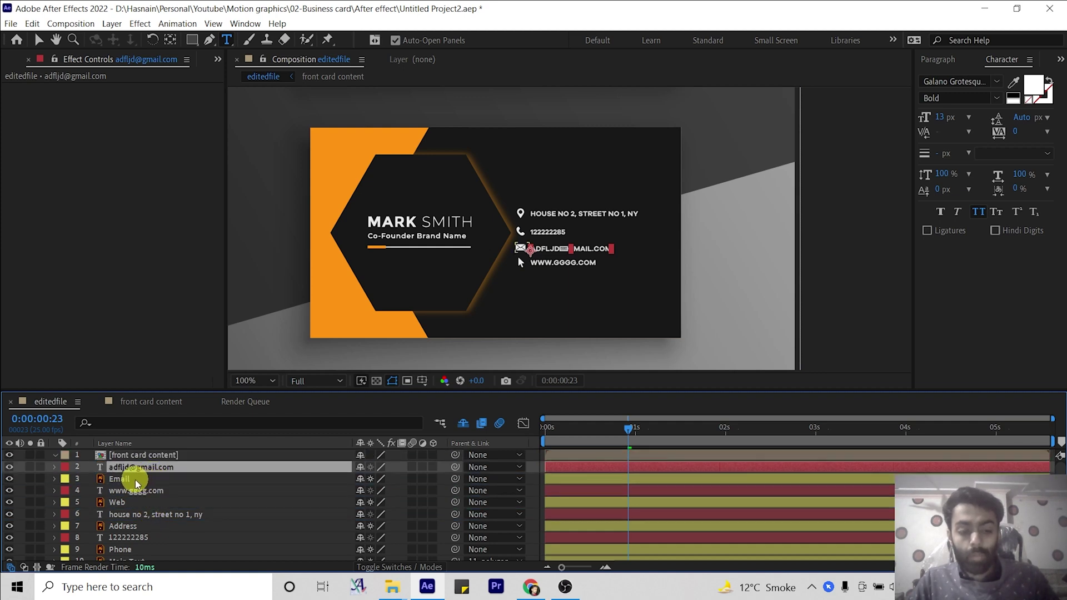
shift+click(132, 479)
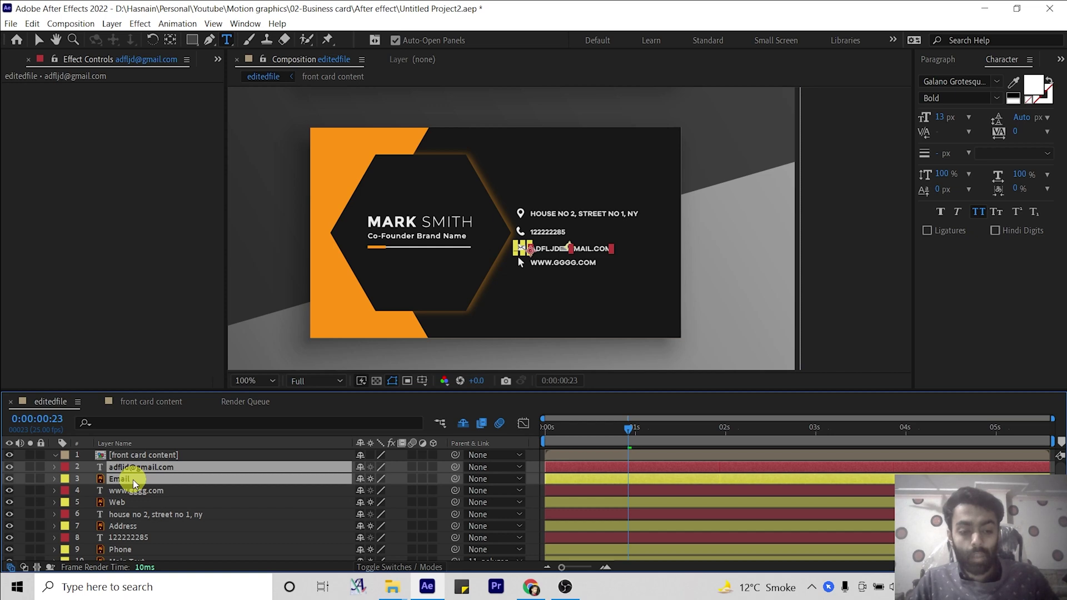
Pre-compose the e-mail and website text-icon pairs into comps named Email and web.
right_click(132, 479)
click(173, 416)
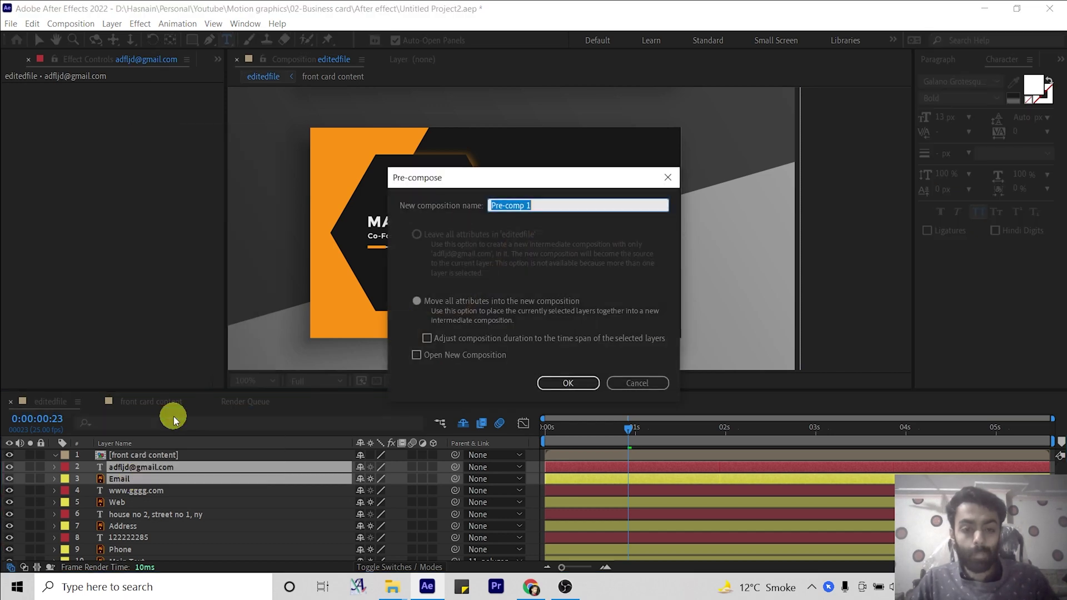
text(Email)
key(Return)
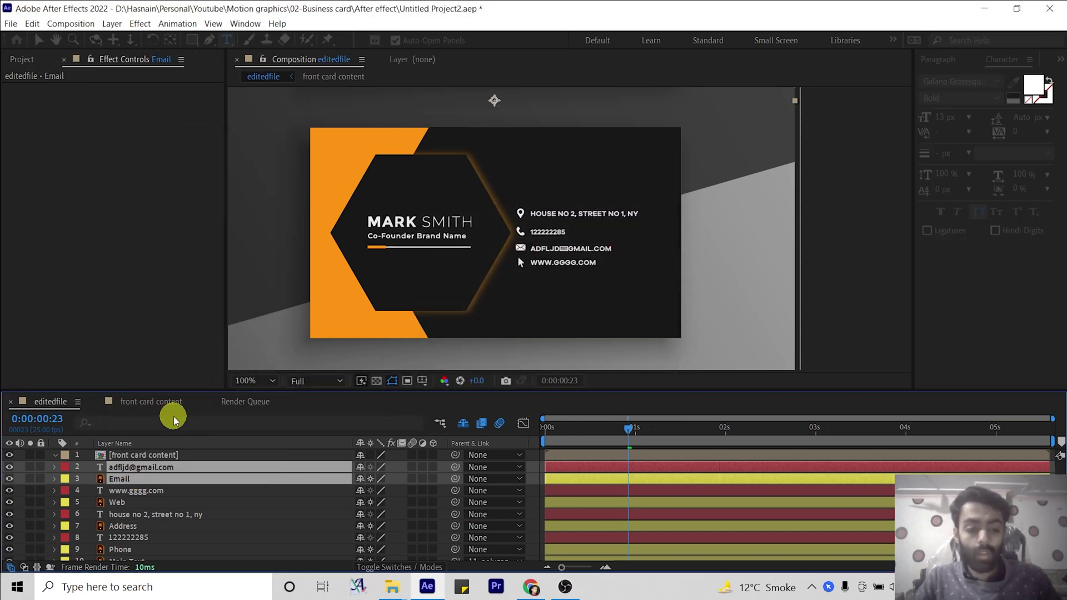
click(133, 479)
shift+click(127, 491)
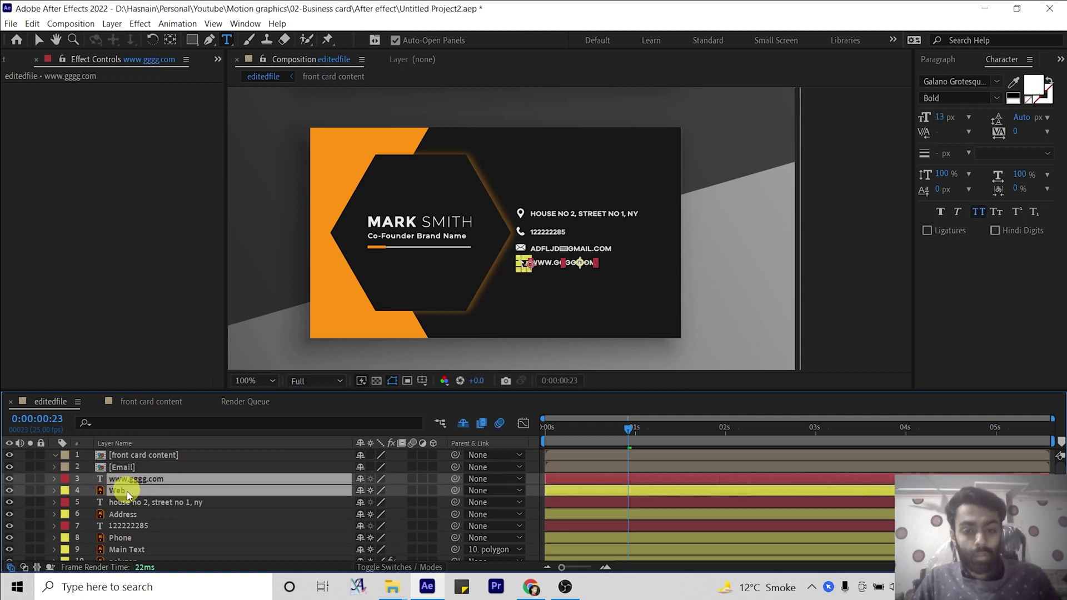
right_click(125, 495)
click(183, 429)
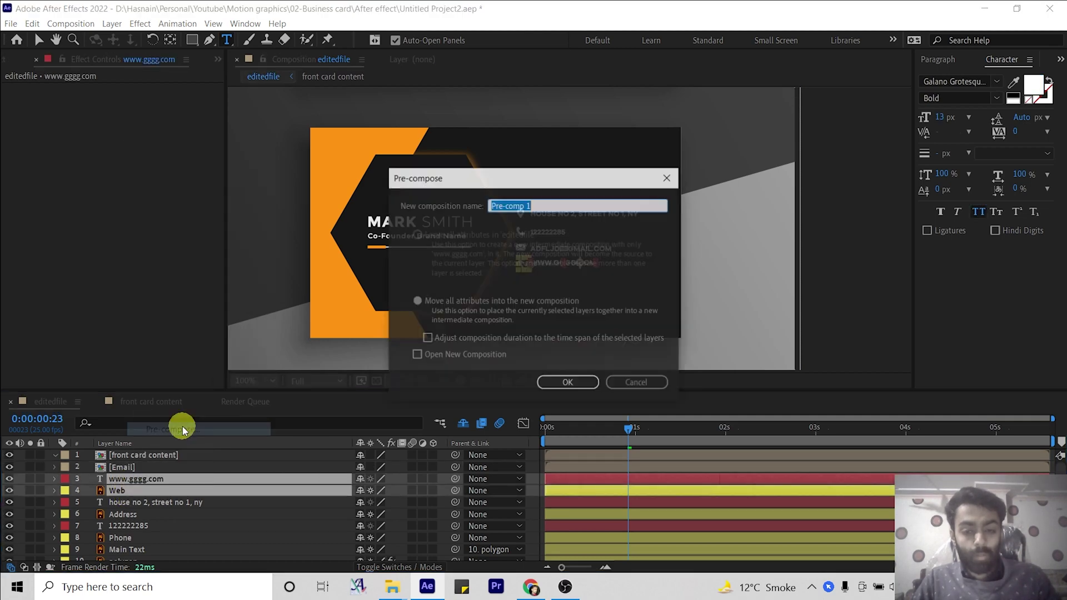
text(web)
key(Return)
Pre-compose the address and phone text-icon pairs into comps named address and phone number.
click(142, 490)
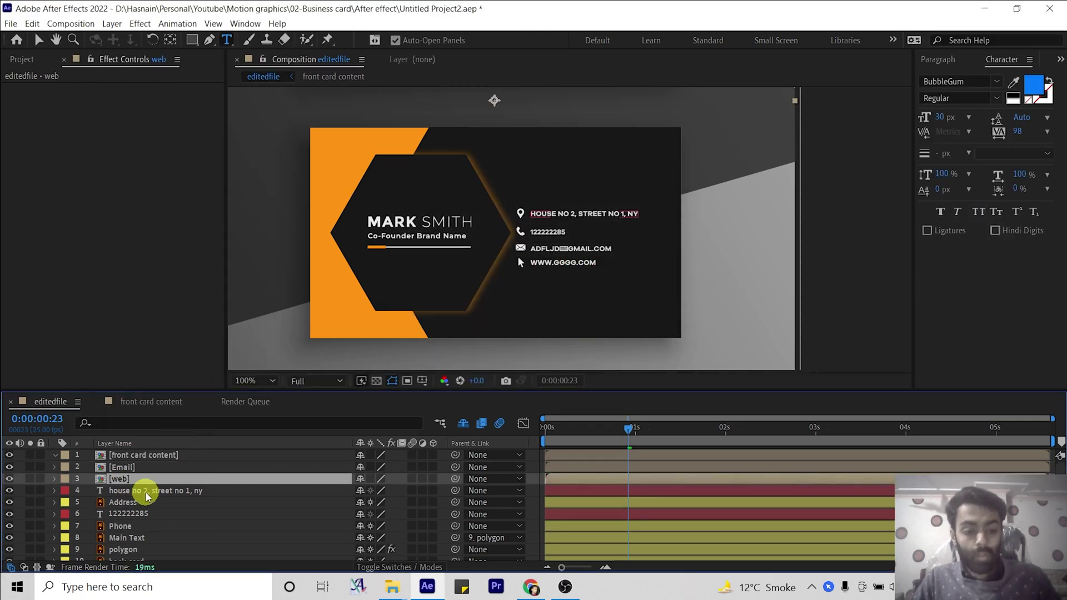
shift+click(129, 503)
right_click(129, 505)
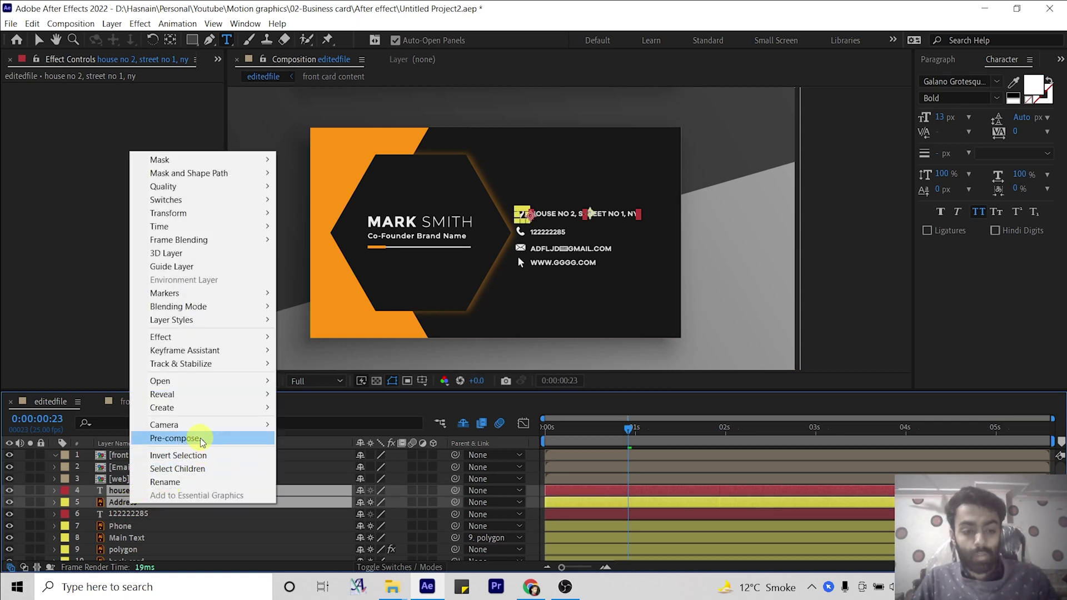
click(200, 438)
text(address)
key(Return)
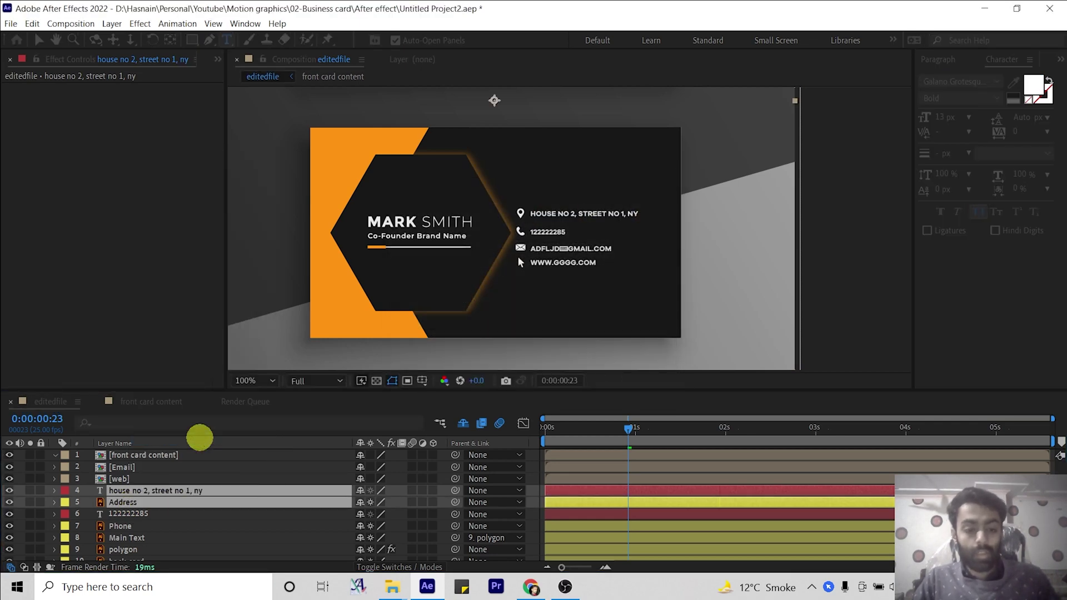
click(132, 503)
shift+click(125, 517)
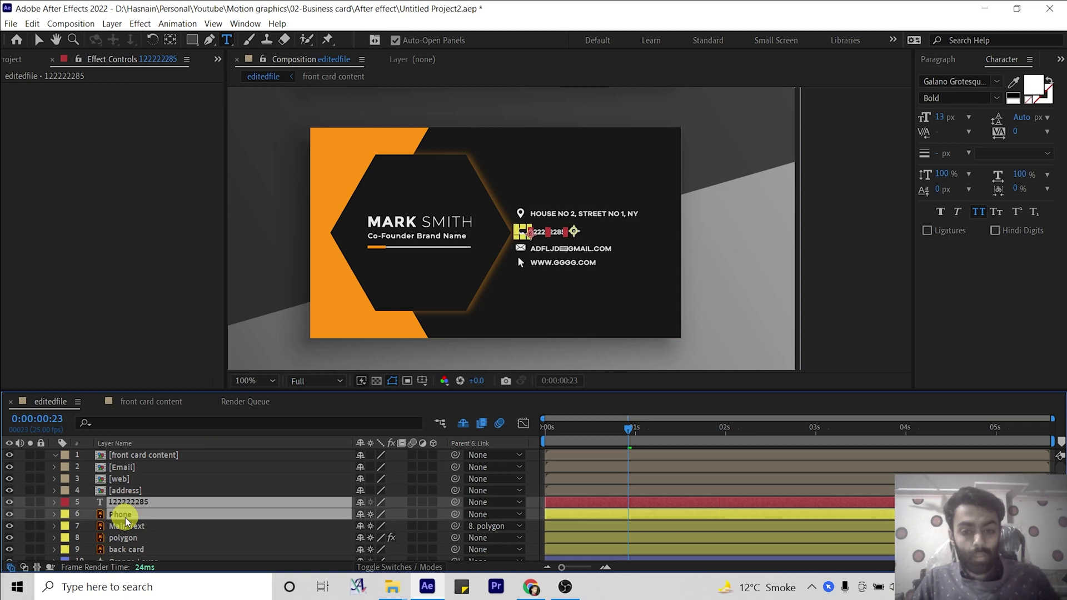
right_click(125, 518)
click(187, 452)
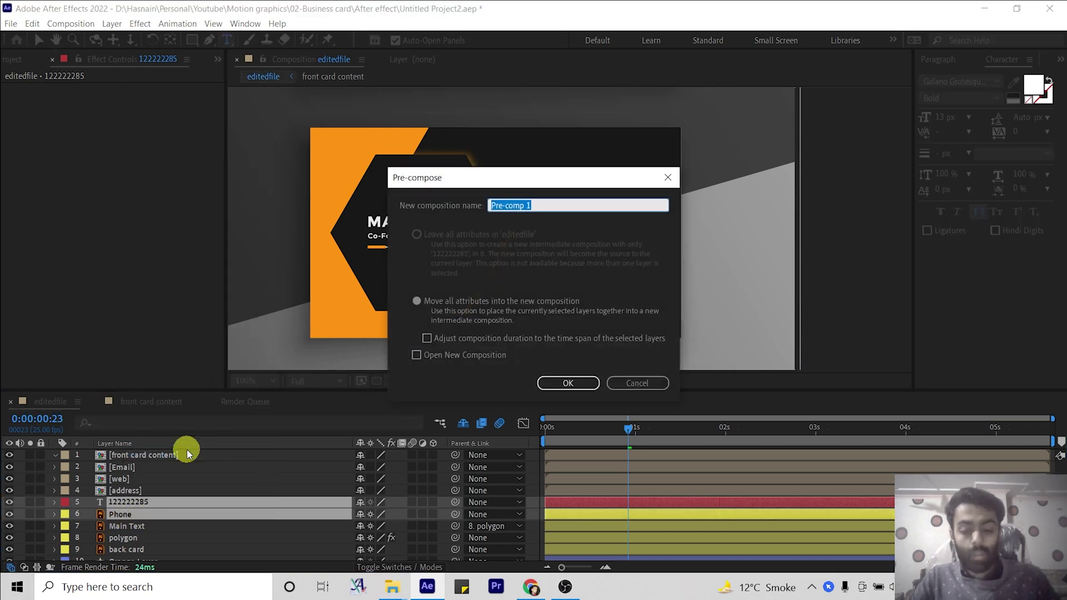
text(phone)
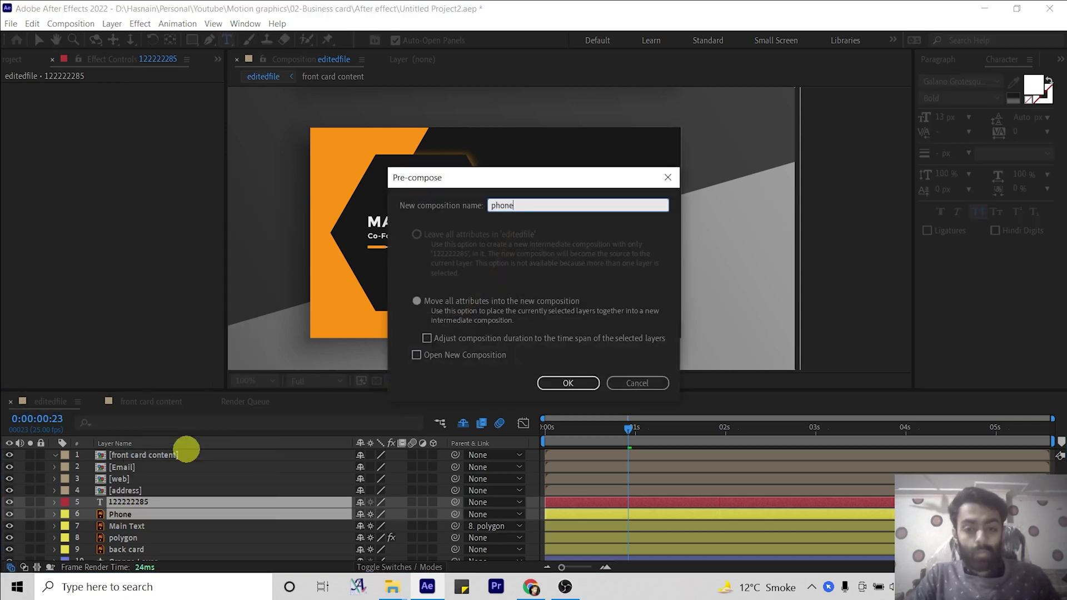
text( nummb)
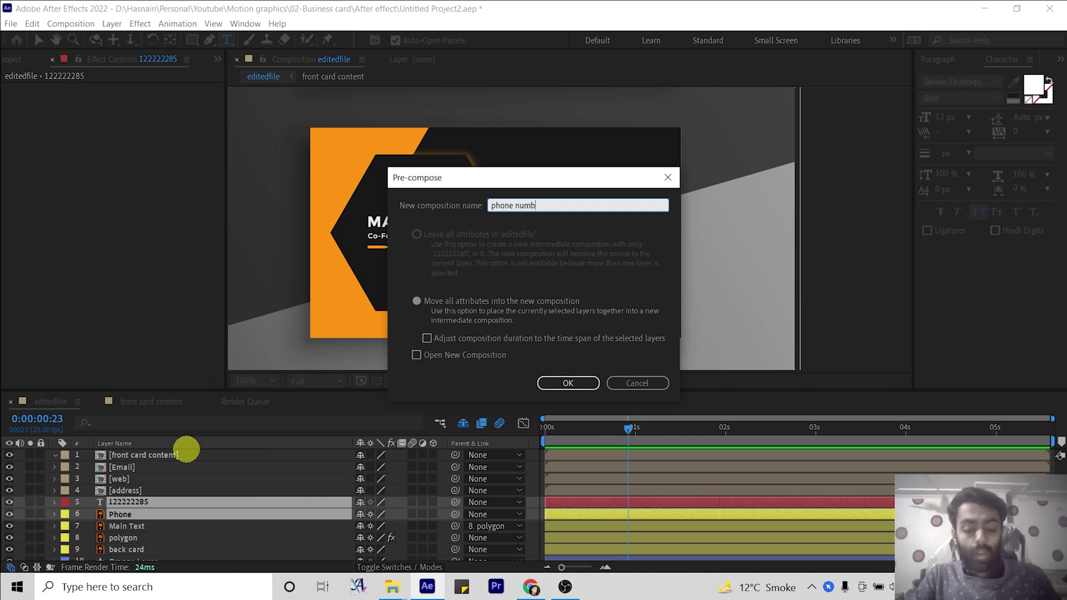
text(eer)
key(Return)
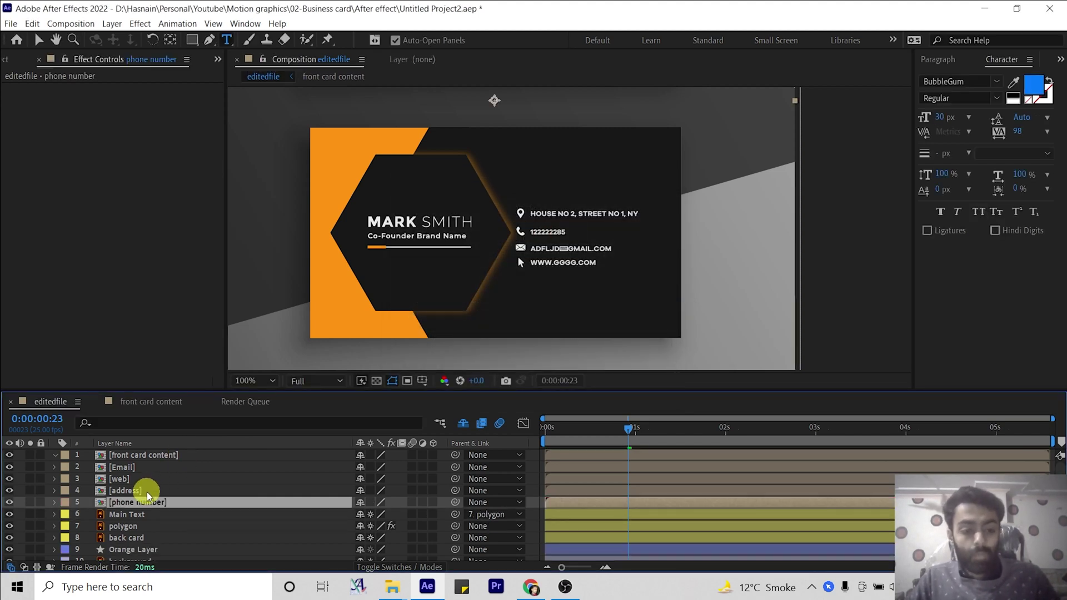
click(137, 470)
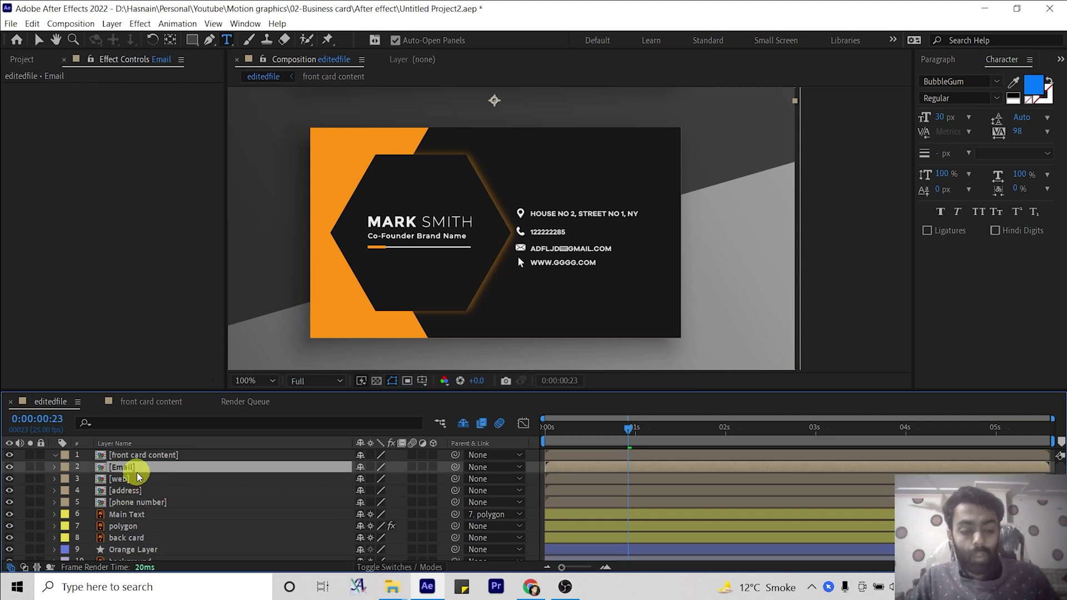
Set 0% Opacity keyframes at frame 0 on all four contact pre-comps.
shift+click(140, 503)
scroll(144, 507, down, 1)
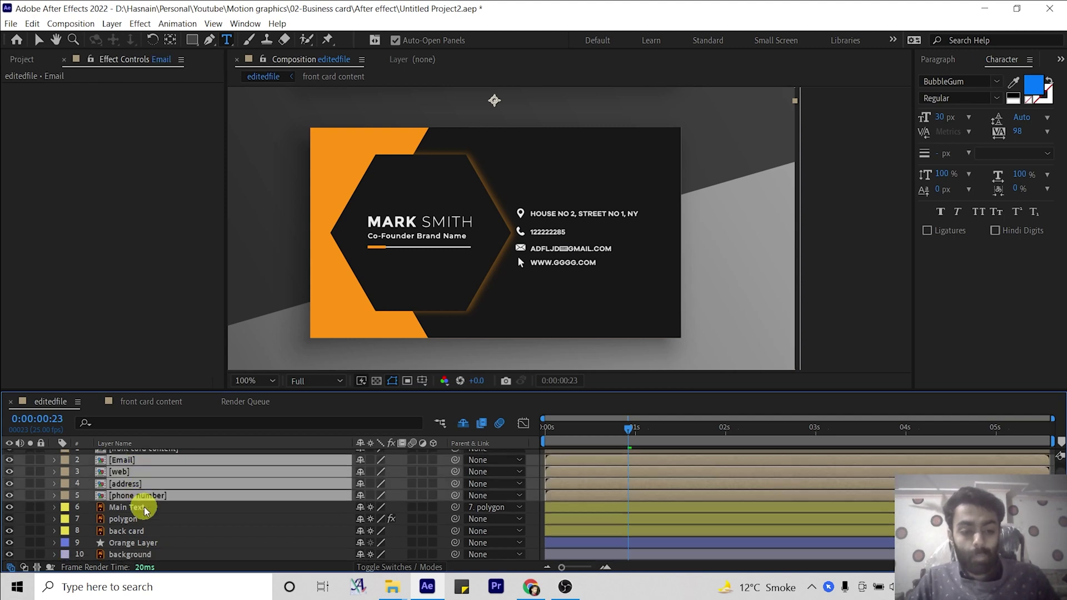
scroll(170, 523, up, 1)
click(643, 441)
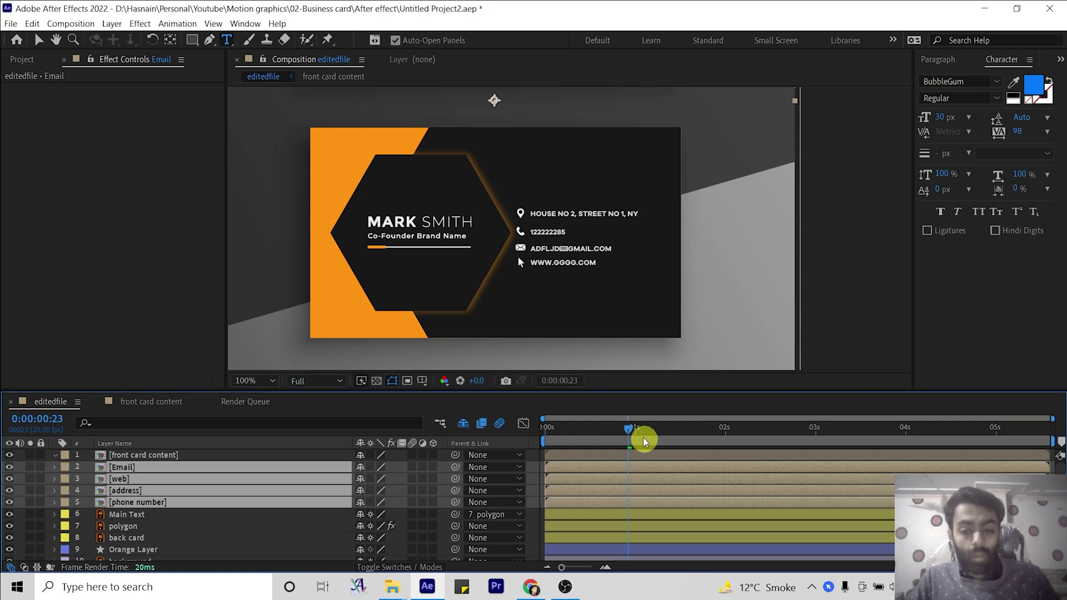
drag(618, 433, 522, 429)
click(107, 548)
click(111, 516)
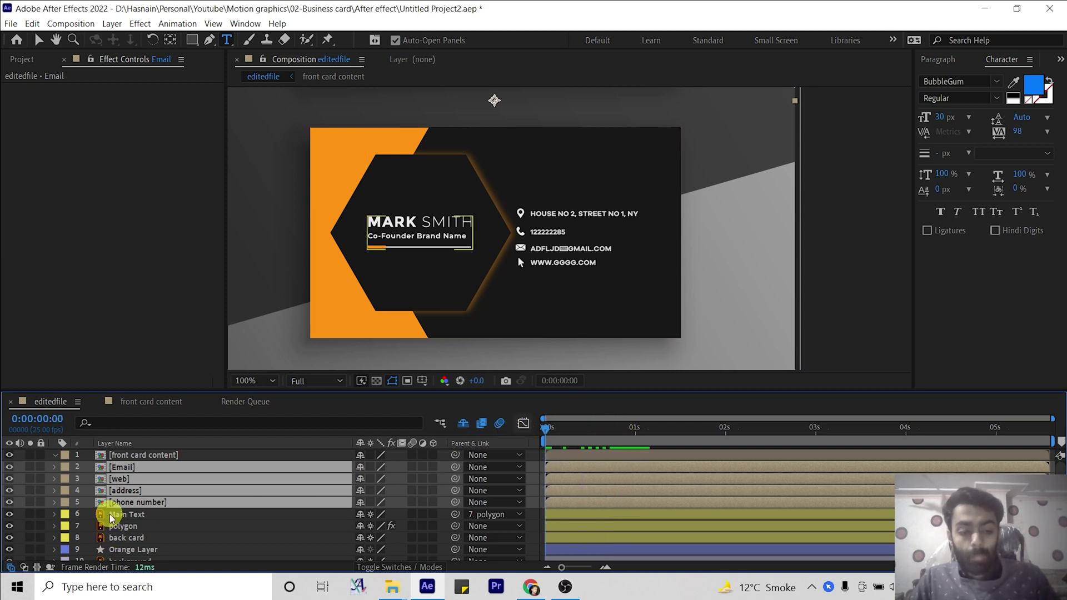
key(t)
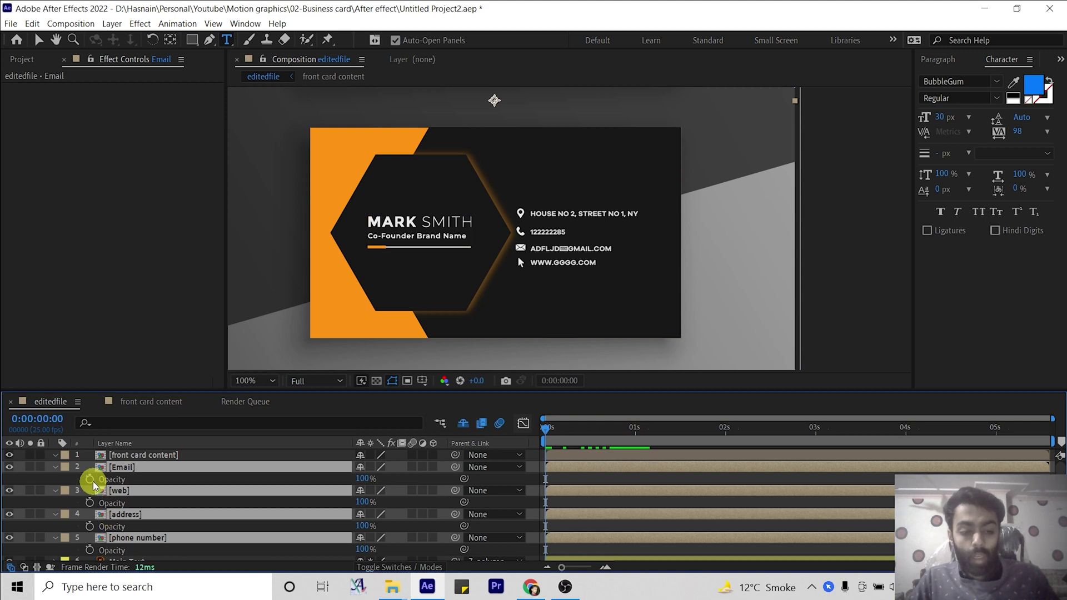
click(90, 480)
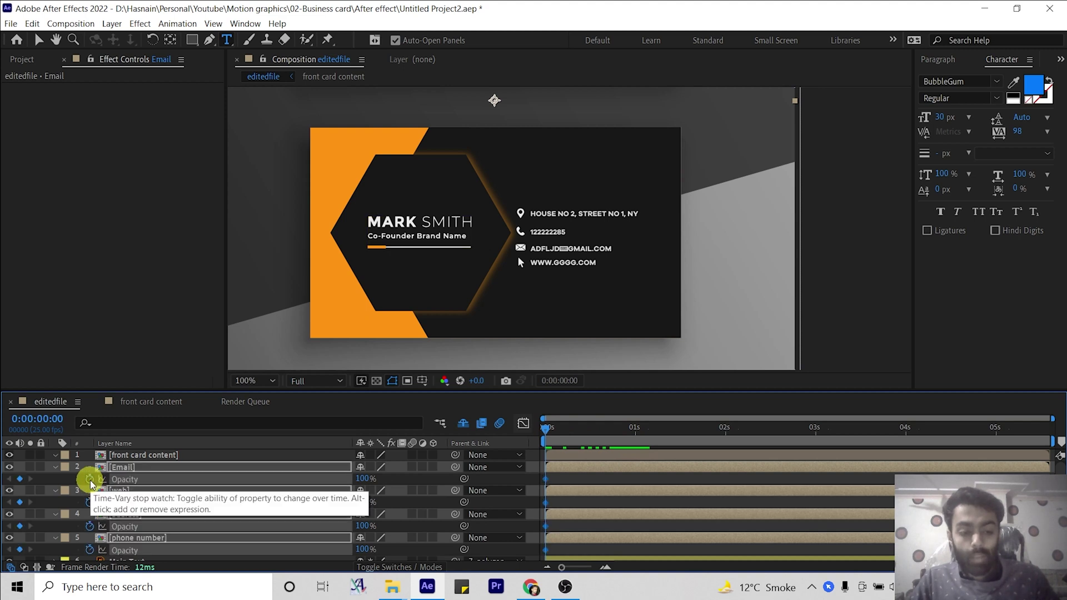
Add 100% Opacity keyframes at 0:00:00:23 on all four pre-comps, then return to frame 0.
drag(545, 429, 629, 429)
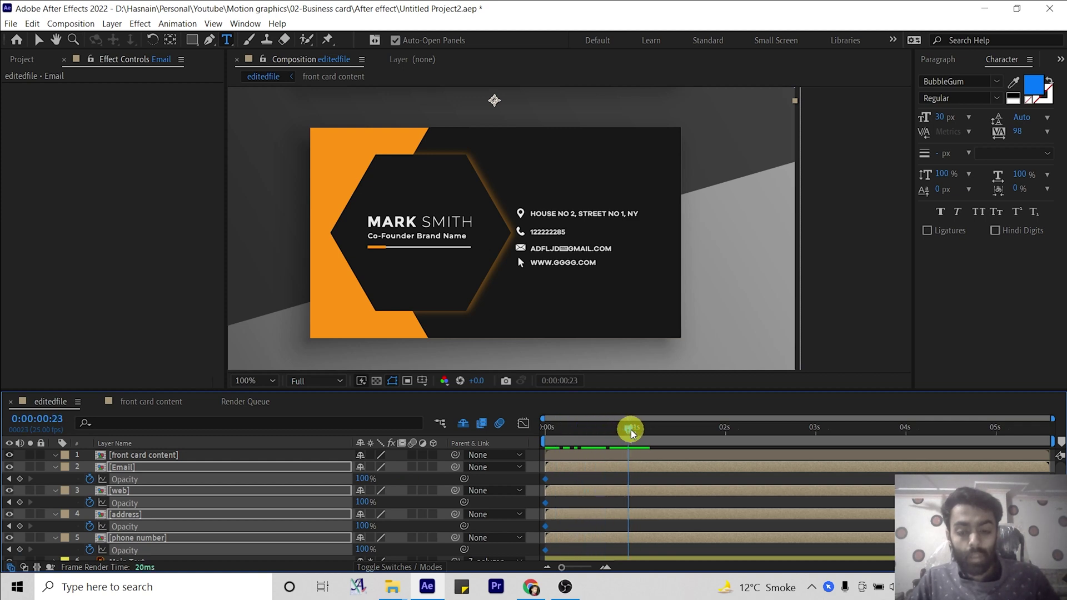
click(20, 479)
key(alt+shift+t)
drag(628, 430, 568, 431)
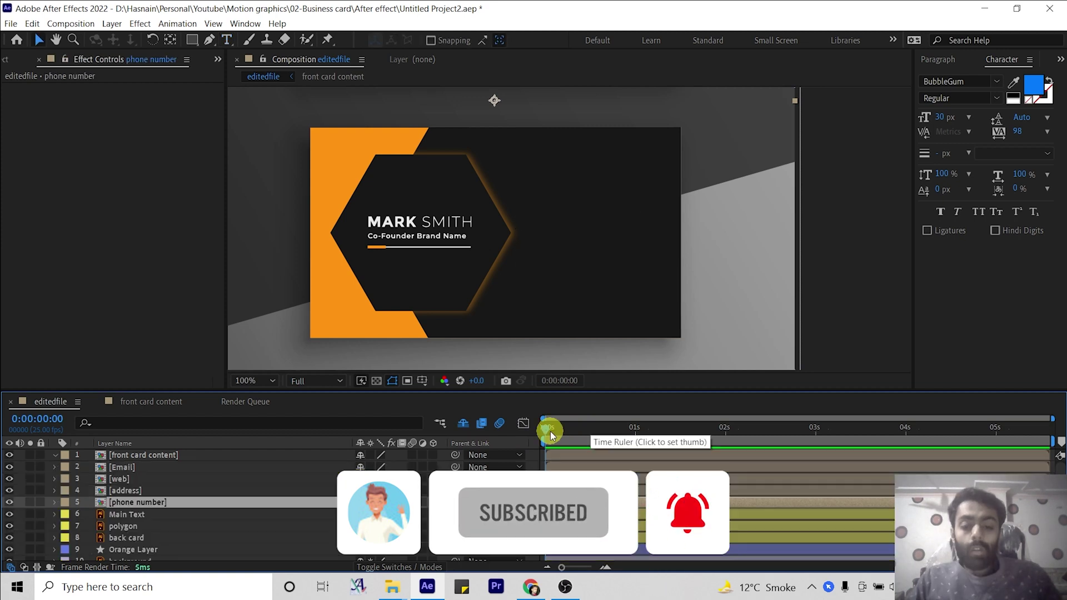
Preview the contact lines fading in and check the early frames.
key(space)
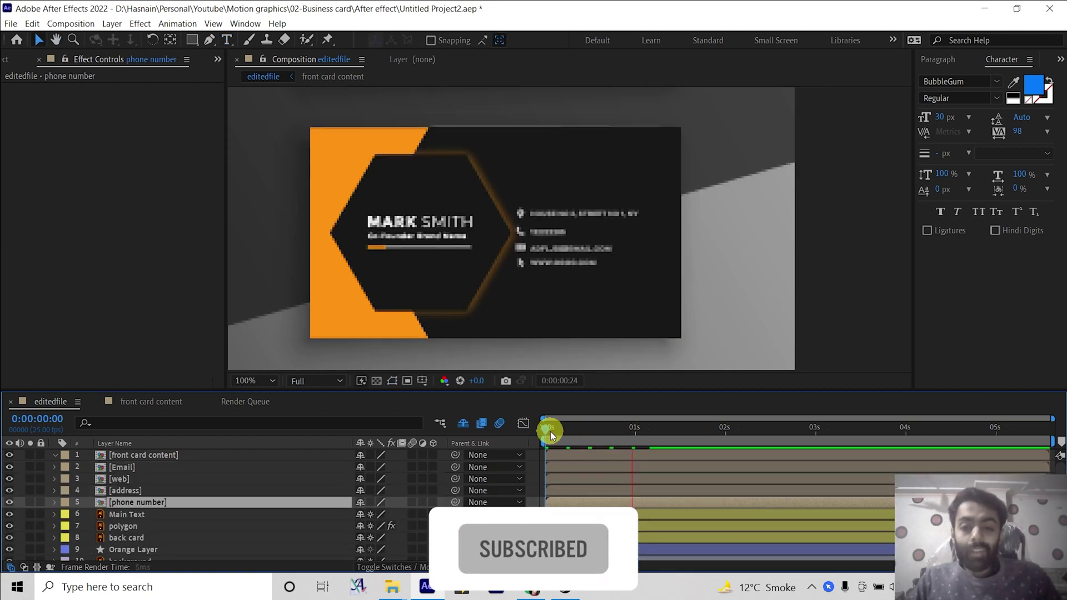
click(556, 231)
click(646, 462)
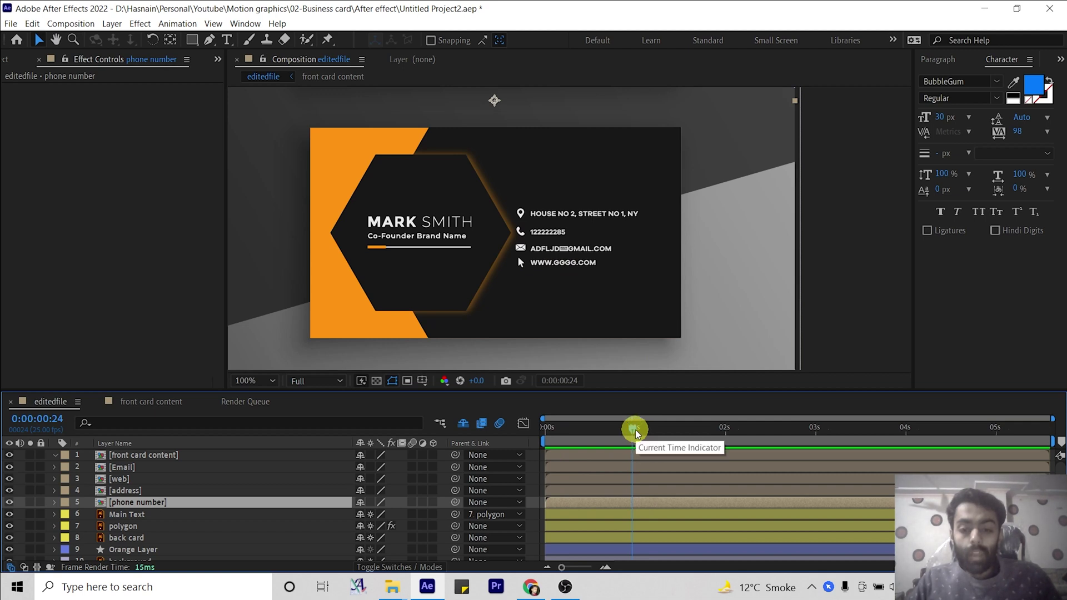
click(145, 470)
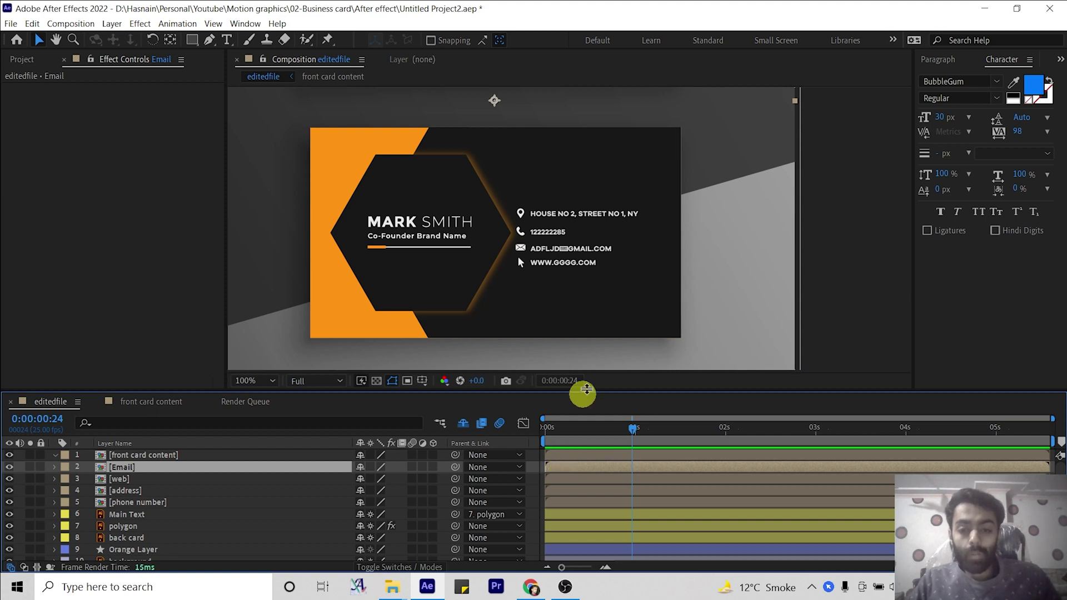
drag(626, 431, 613, 432)
click(560, 429)
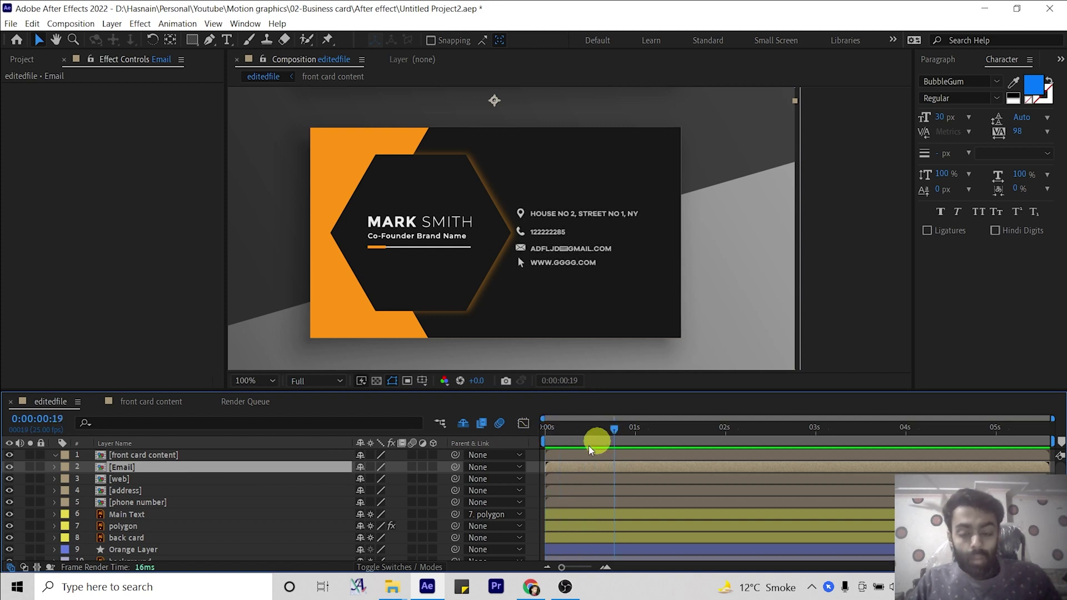
Shift the phone number, Email and web layers progressively later so they fade in sequence.
click(134, 490)
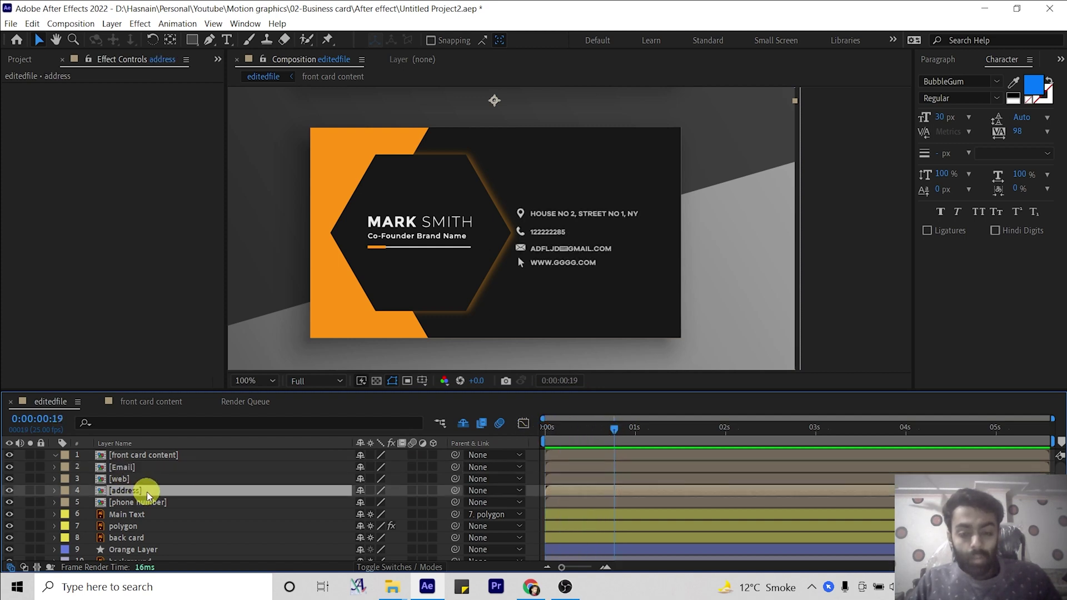
click(147, 503)
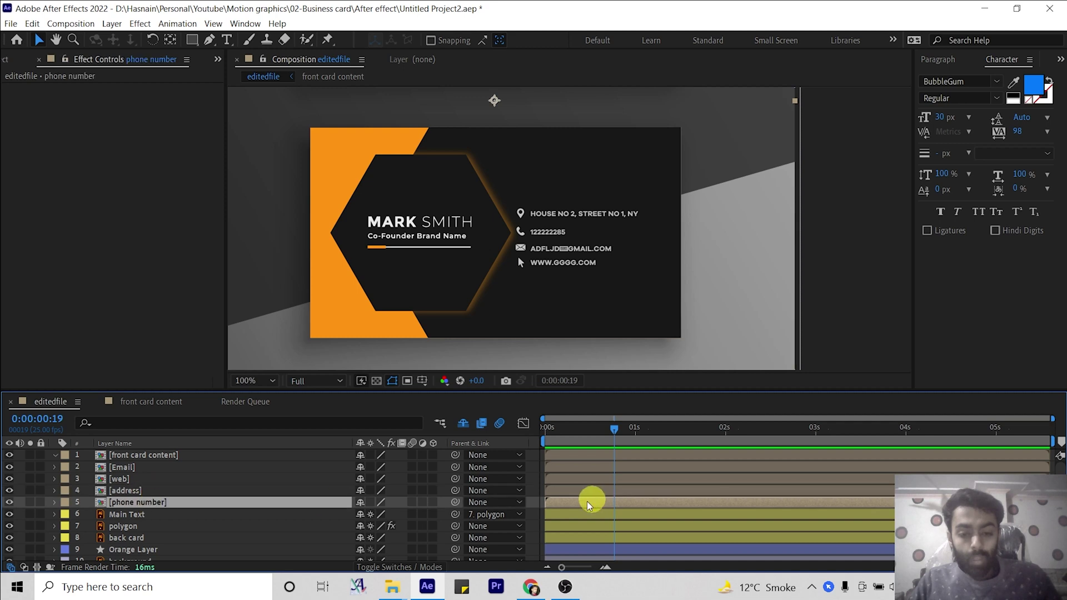
drag(562, 503, 578, 502)
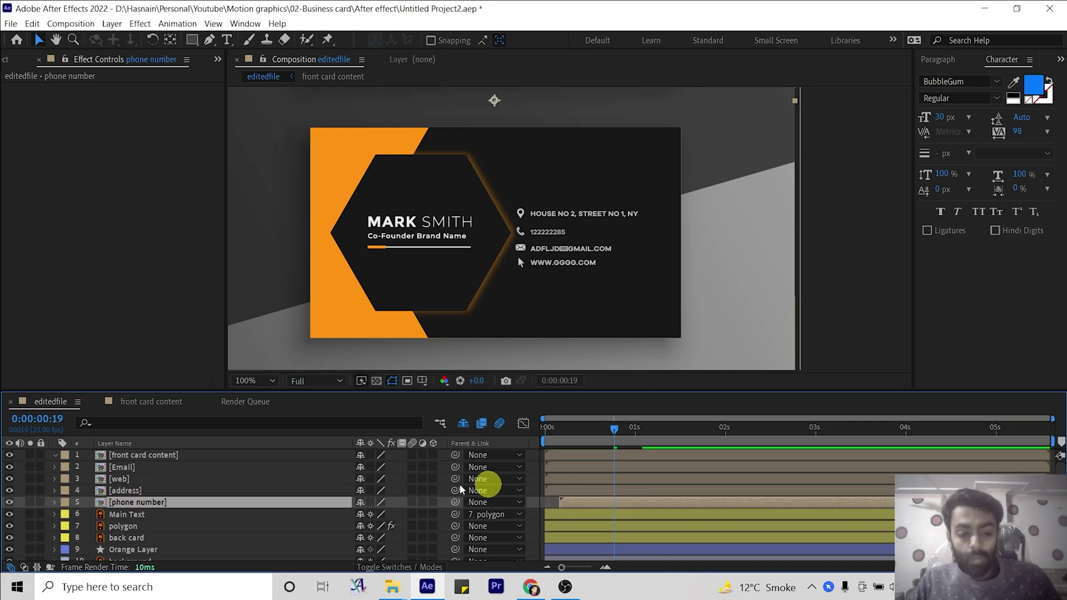
click(176, 468)
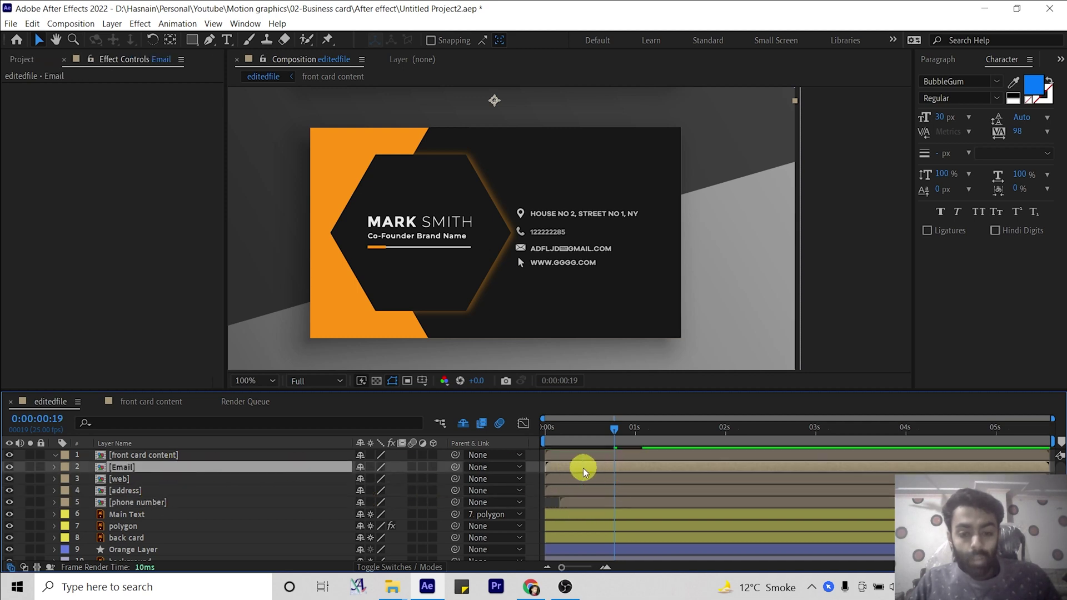
drag(578, 471, 602, 479)
click(572, 482)
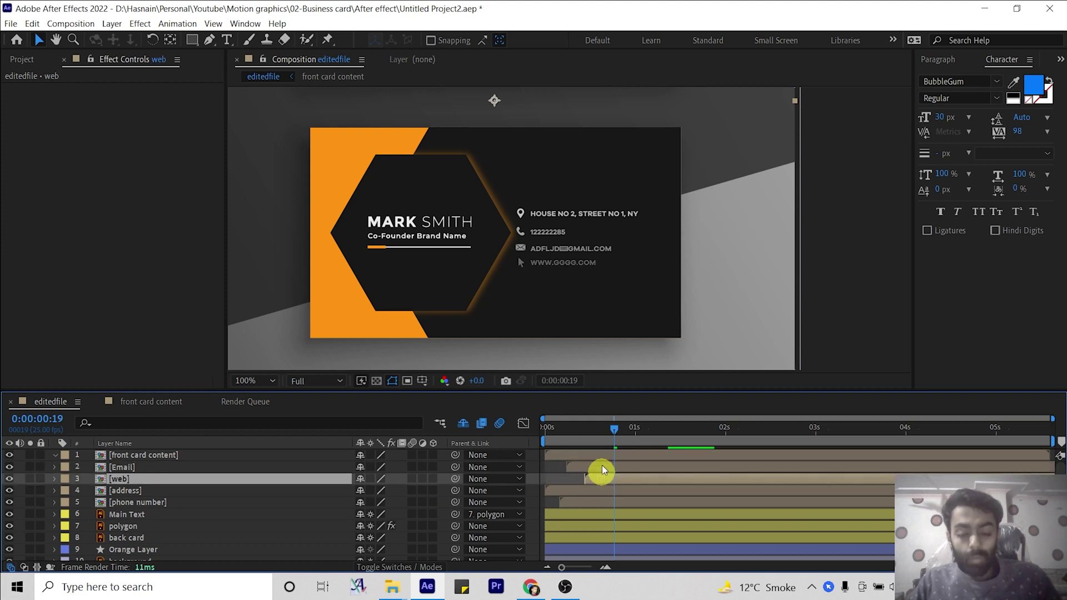
drag(616, 432, 544, 435)
Parent the Main Text layer to the polygon layer.
click(133, 526)
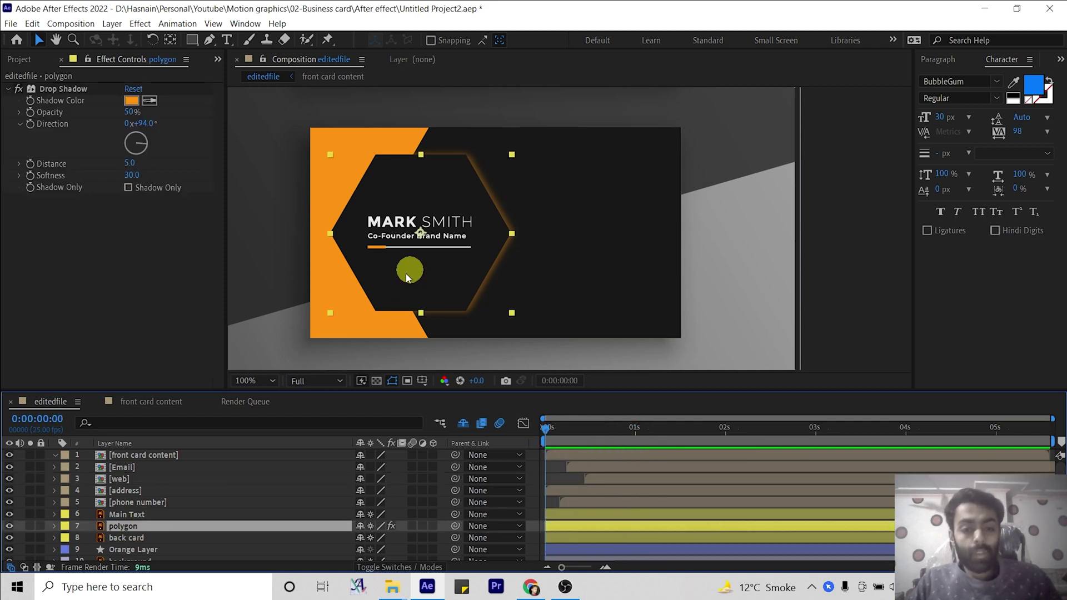
click(128, 516)
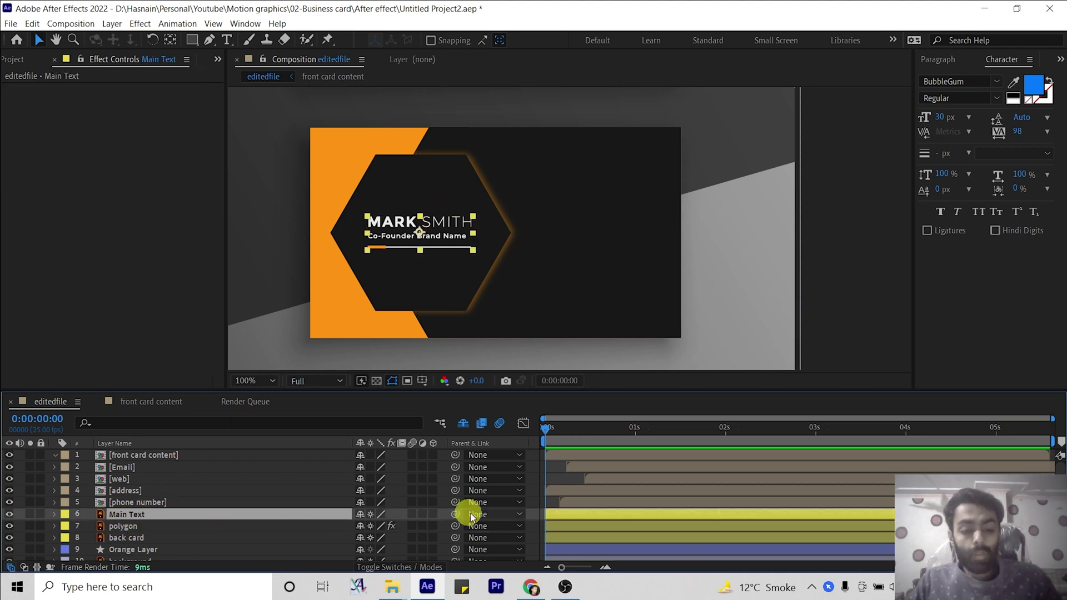
drag(465, 515, 152, 528)
click(152, 528)
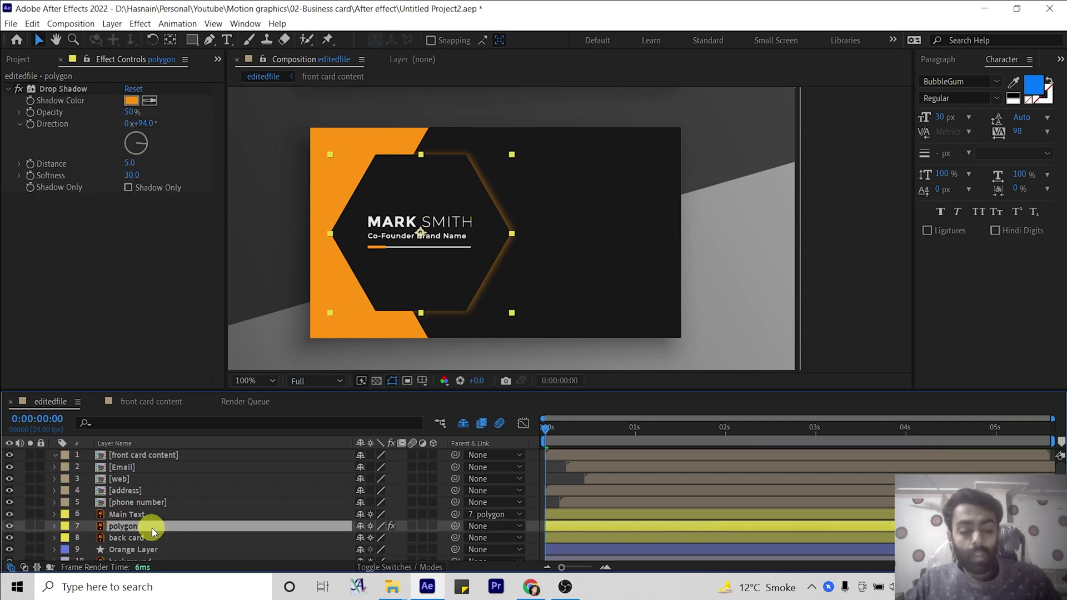
Keyframe the polygon's Position at 0:00:00:23, with it placed off the card to the right at 0:00.
key(p)
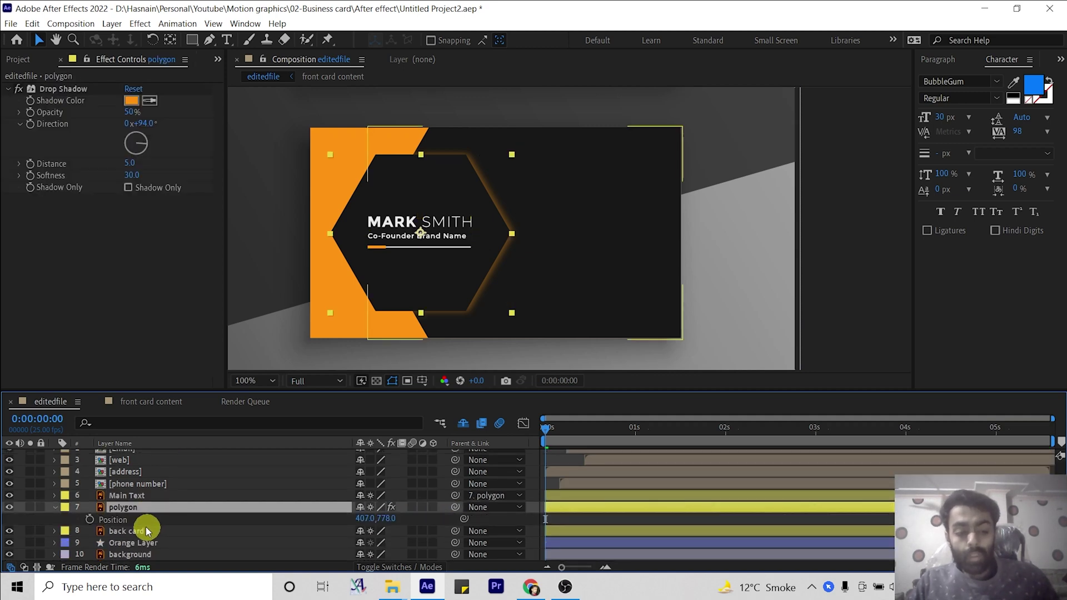
click(128, 522)
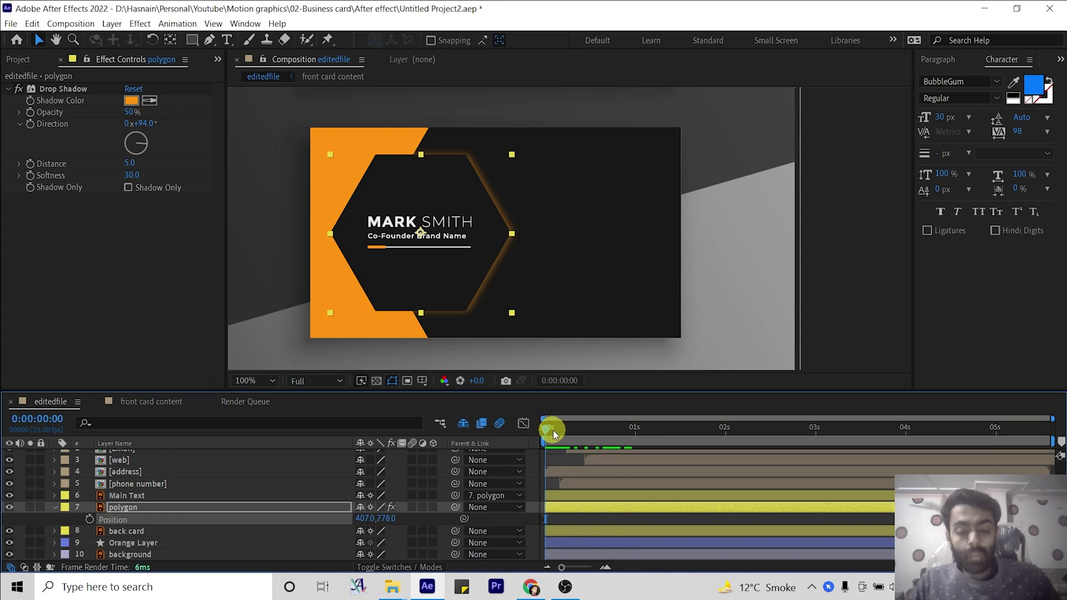
drag(553, 430, 628, 430)
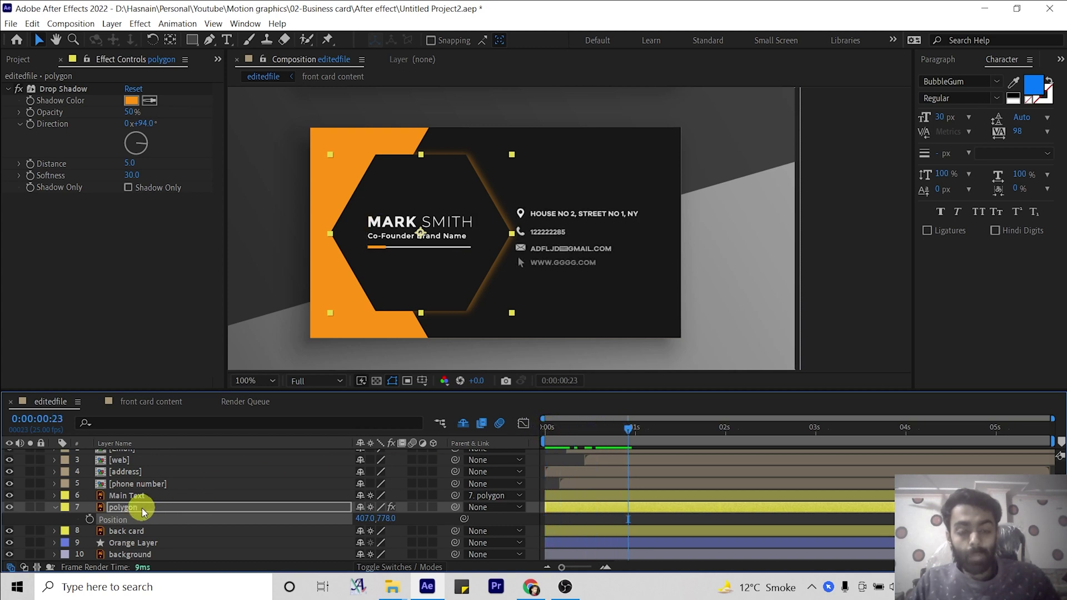
click(90, 520)
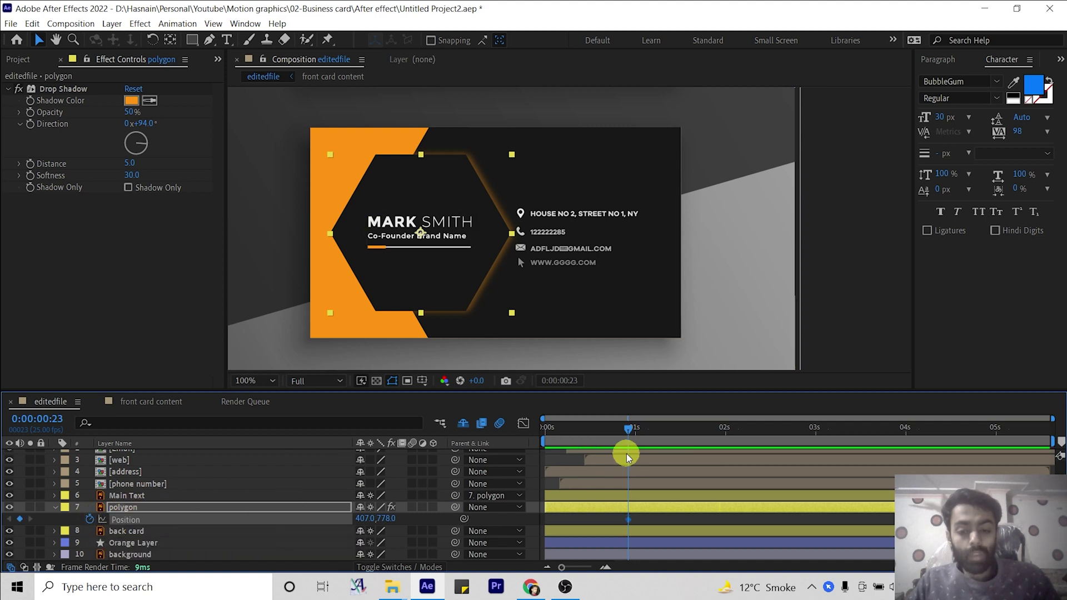
drag(628, 427, 543, 432)
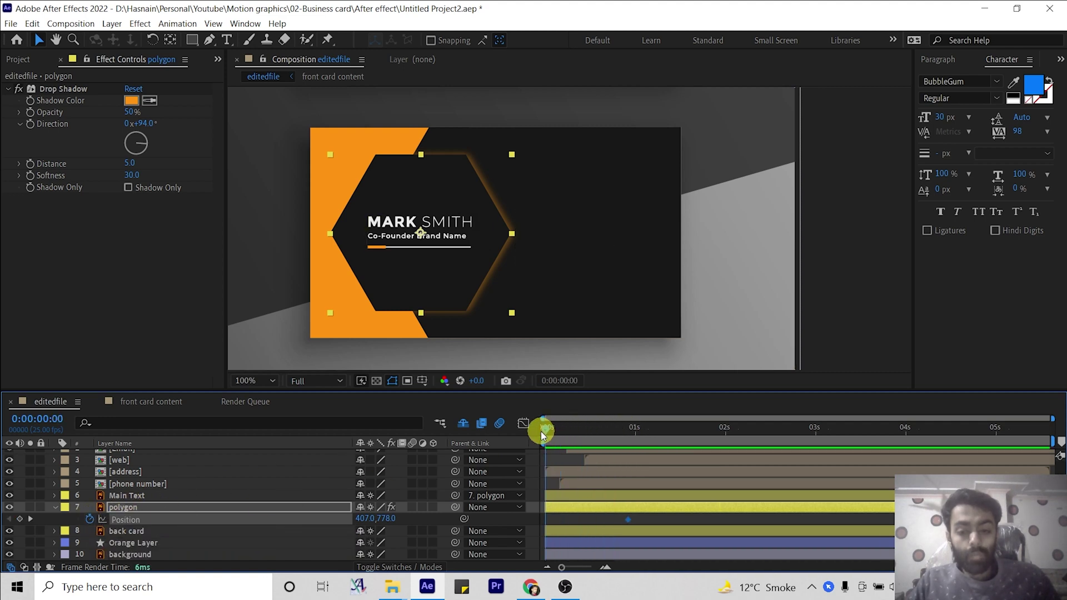
drag(425, 259, 799, 257)
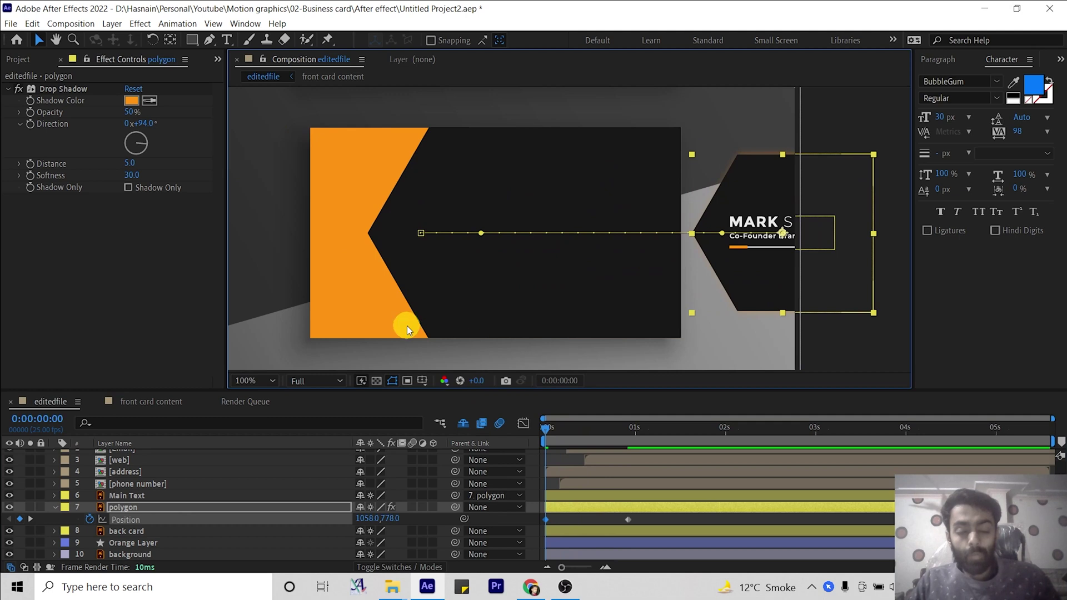
click(528, 429)
click(550, 430)
drag(561, 432, 630, 420)
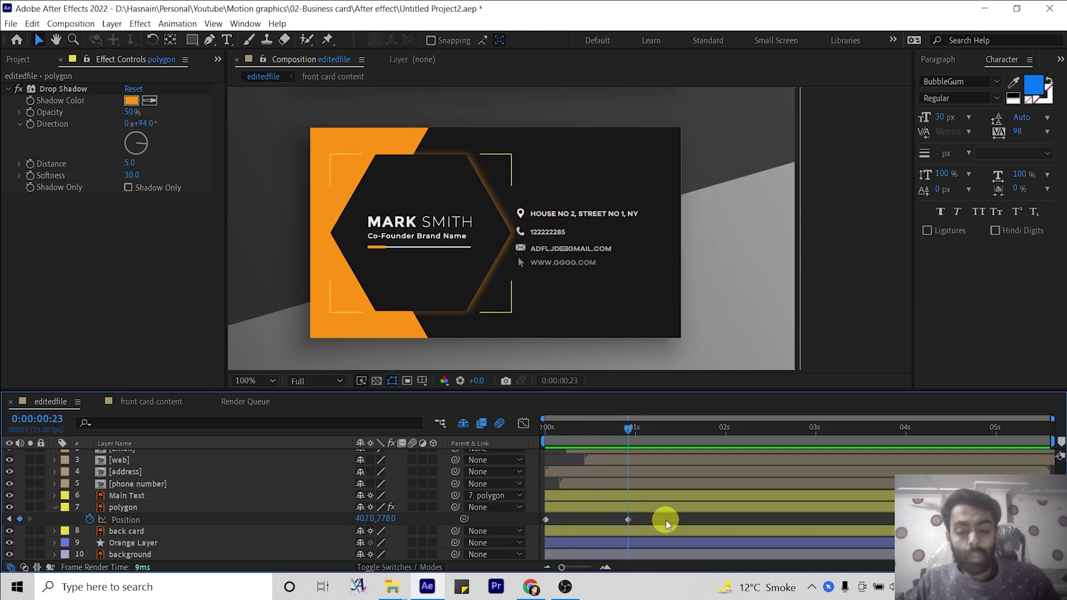
drag(661, 519, 526, 528)
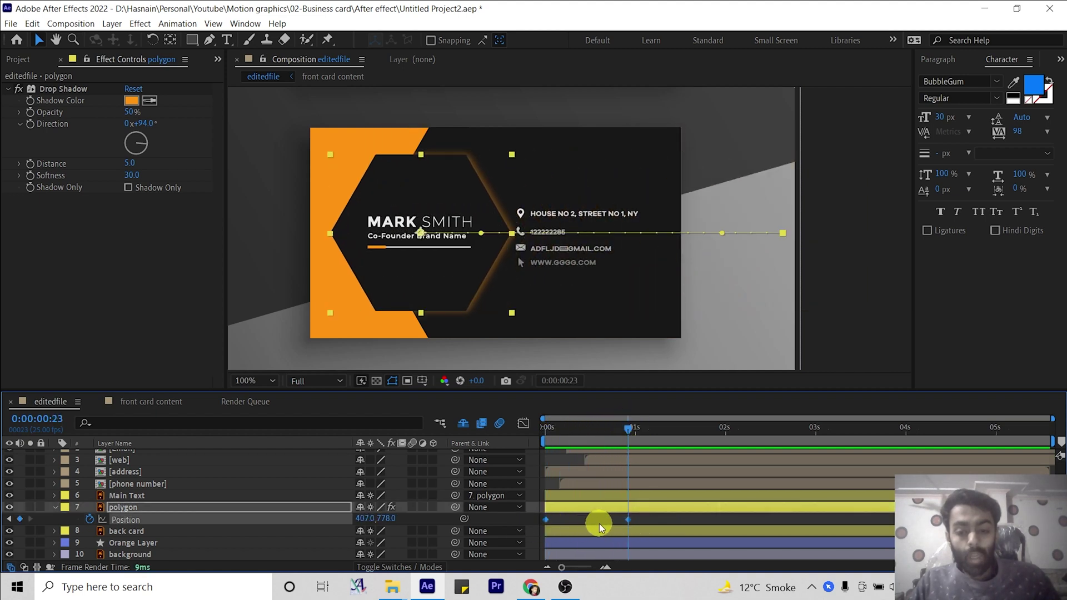
right_click(629, 520)
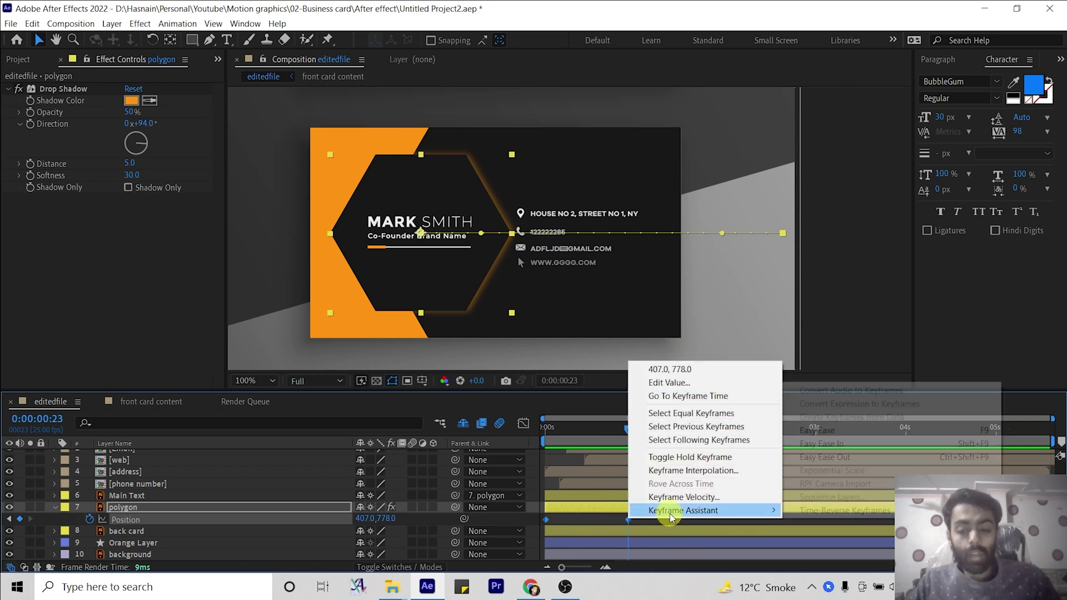
mouse_move(671, 511)
click(821, 431)
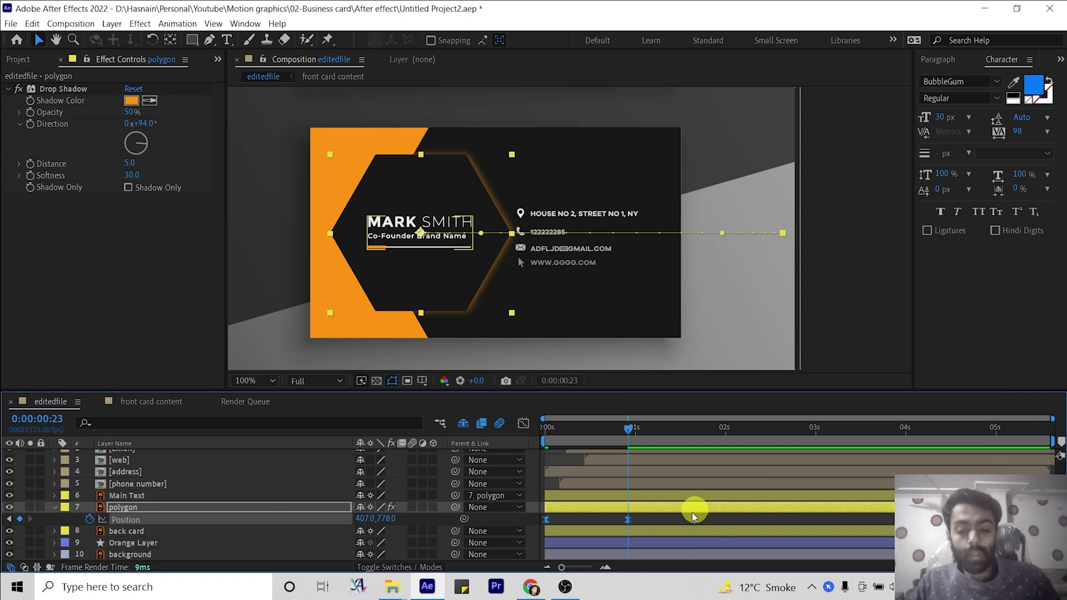
click(652, 525)
click(628, 520)
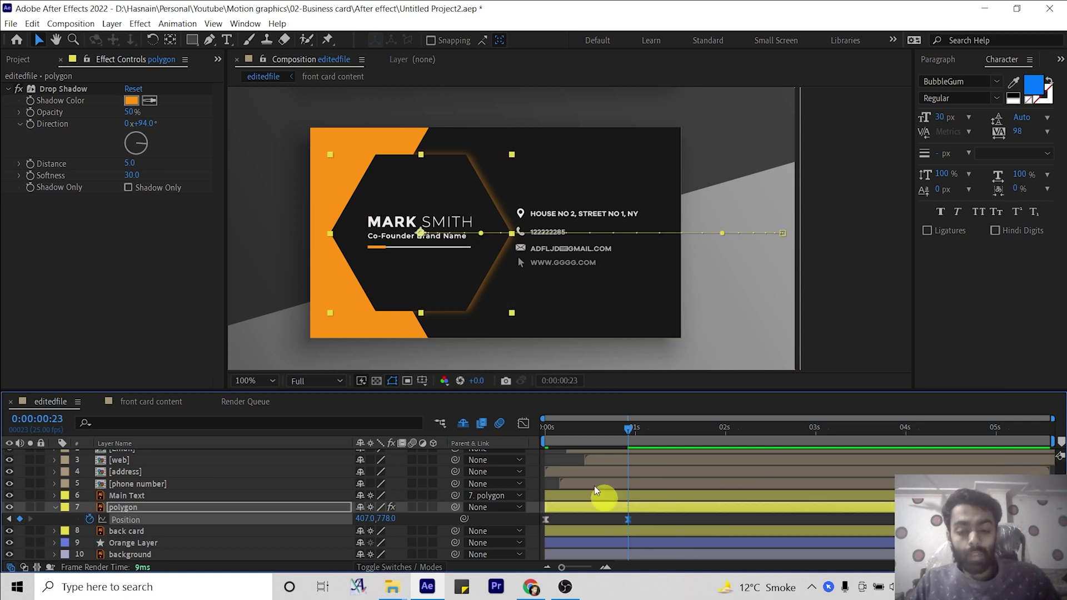
click(524, 424)
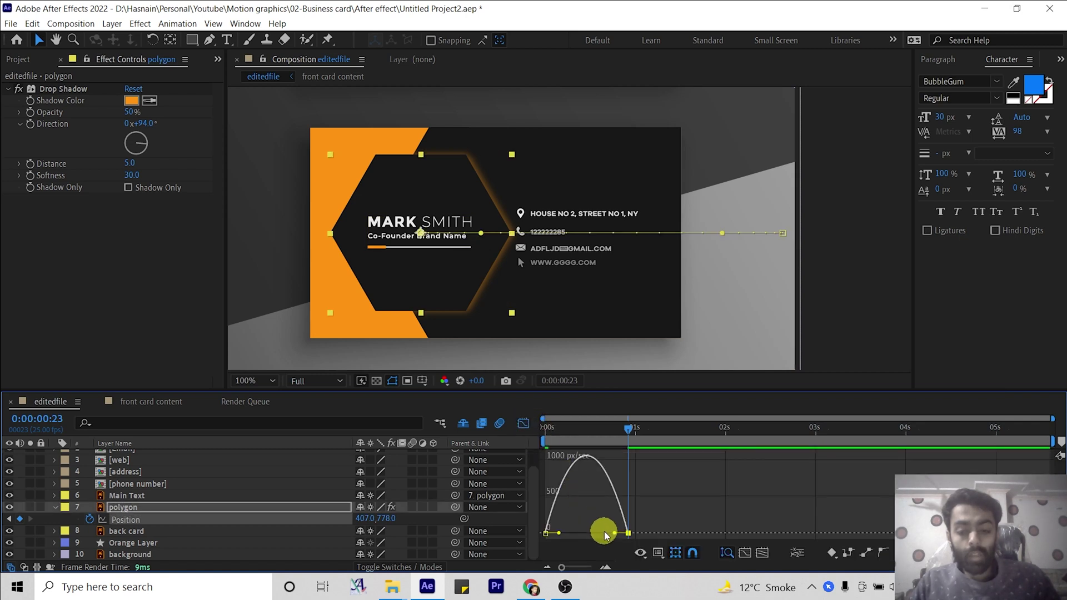
drag(614, 533, 593, 534)
click(524, 424)
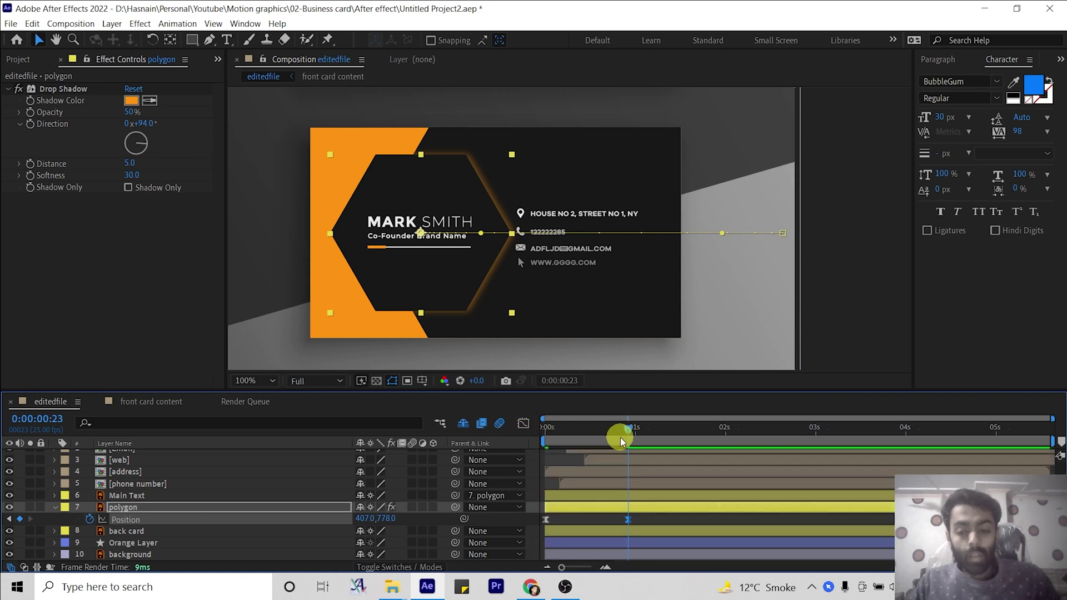
drag(609, 432, 524, 431)
key(space)
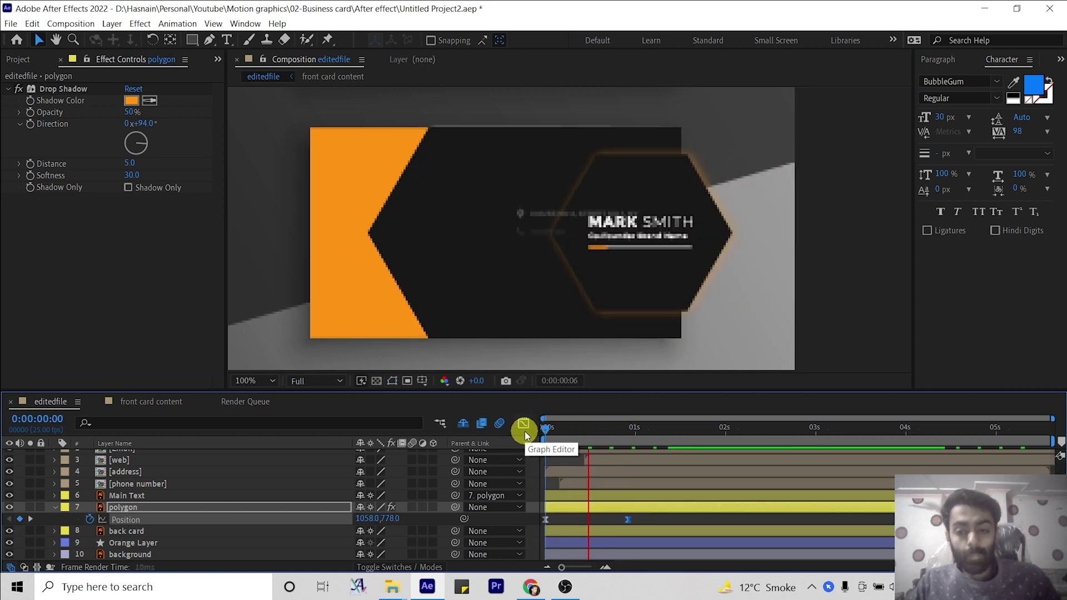
drag(612, 433, 558, 431)
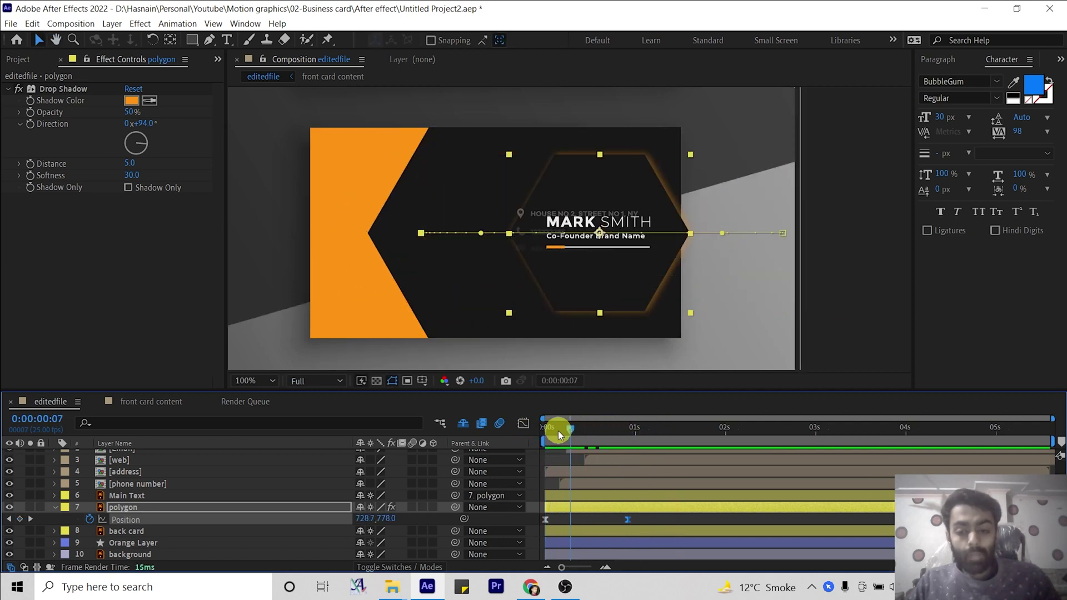
Select layers Email through Orange Layer and pre-compose them as 'Back card content'.
click(55, 507)
click(151, 542)
scroll(151, 542, up, 1)
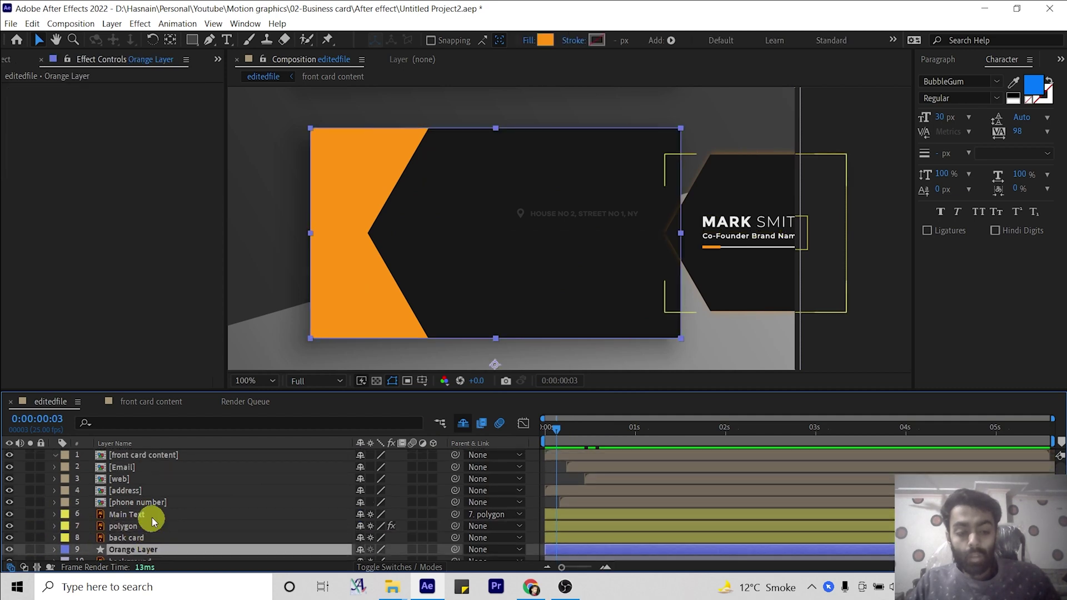
shift+click(132, 468)
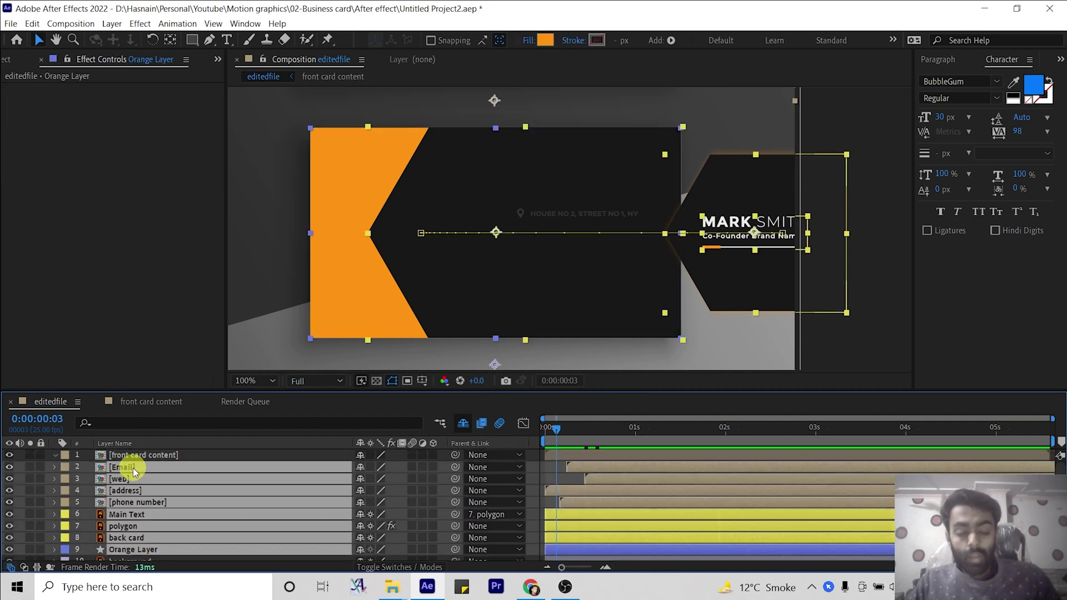
right_click(132, 468)
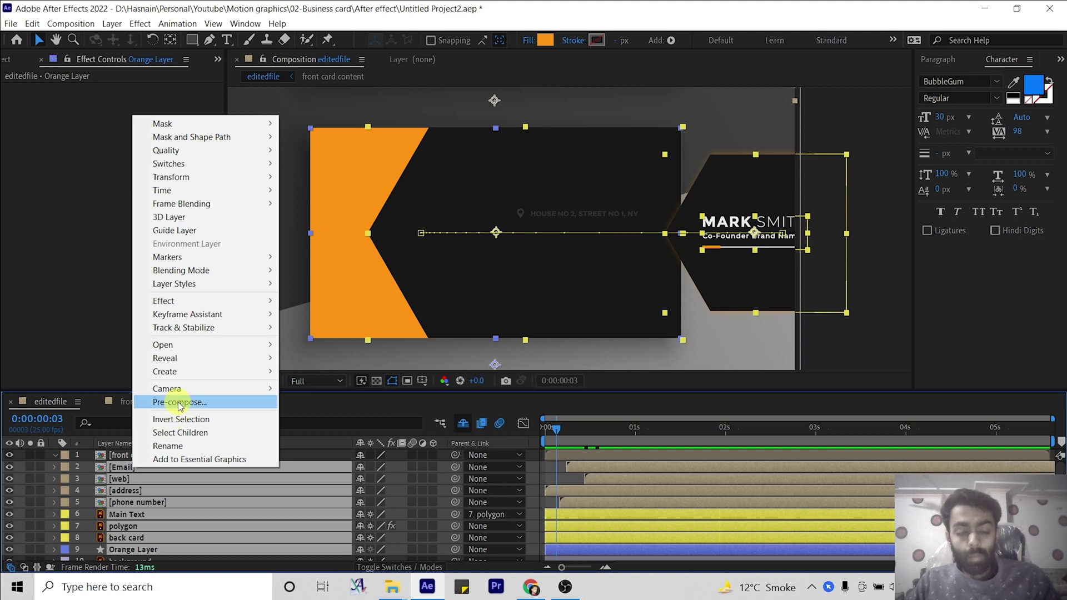
click(179, 403)
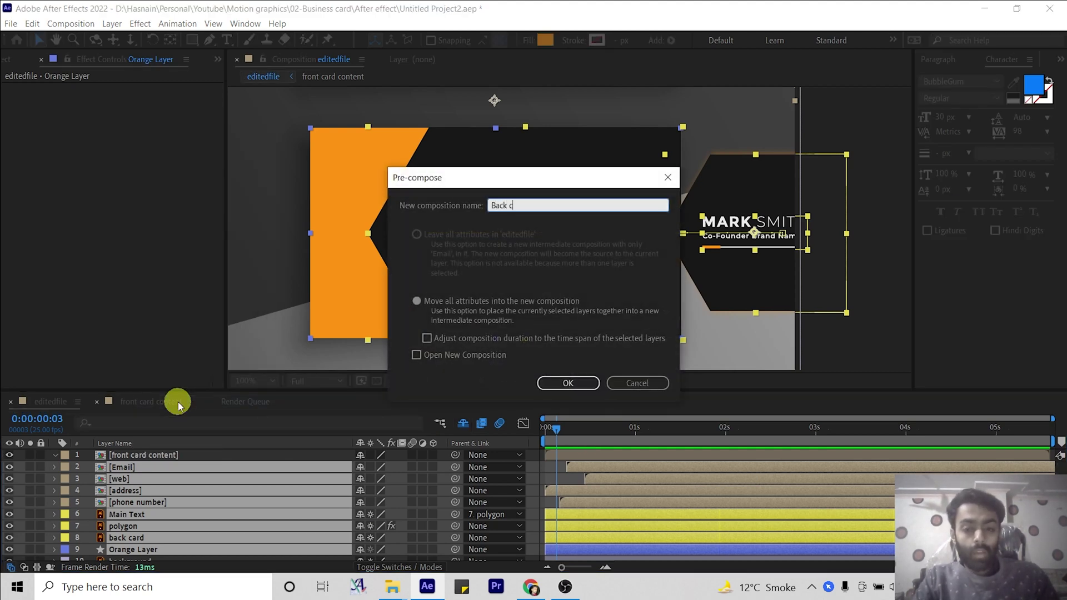
text(ard content)
key(Return)
drag(557, 435, 545, 433)
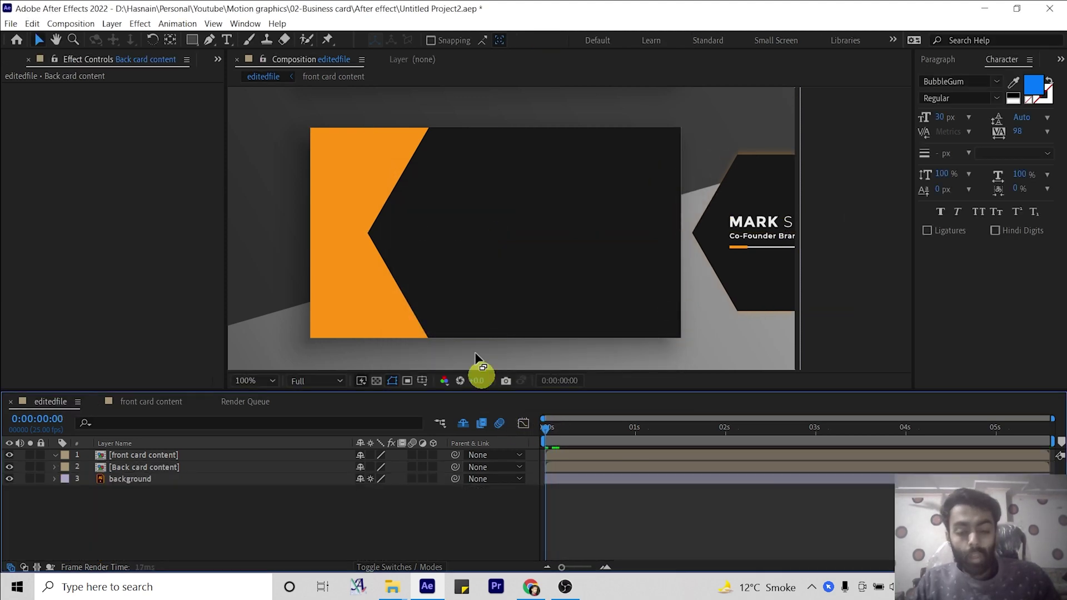
scroll(492, 174, down, 2)
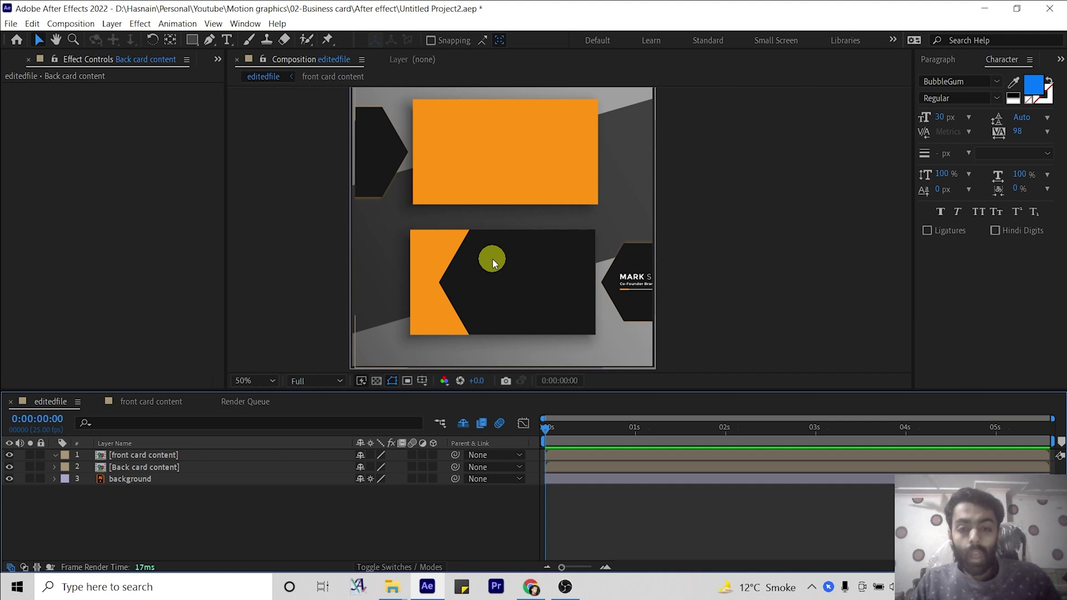
click(147, 456)
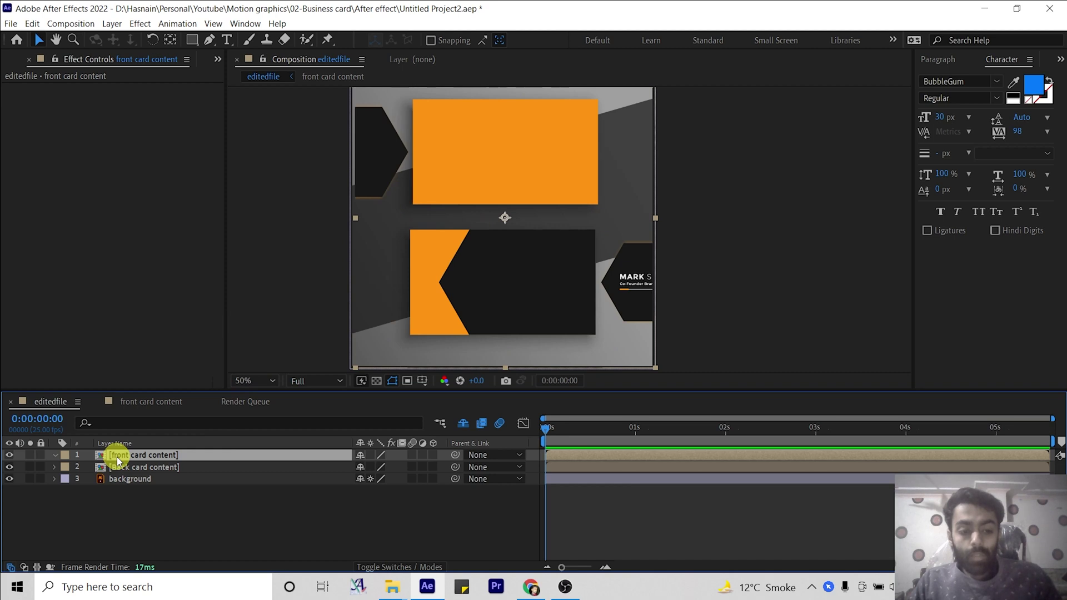
Draw a rectangular mask around the top orange card on the front card content layer.
click(190, 39)
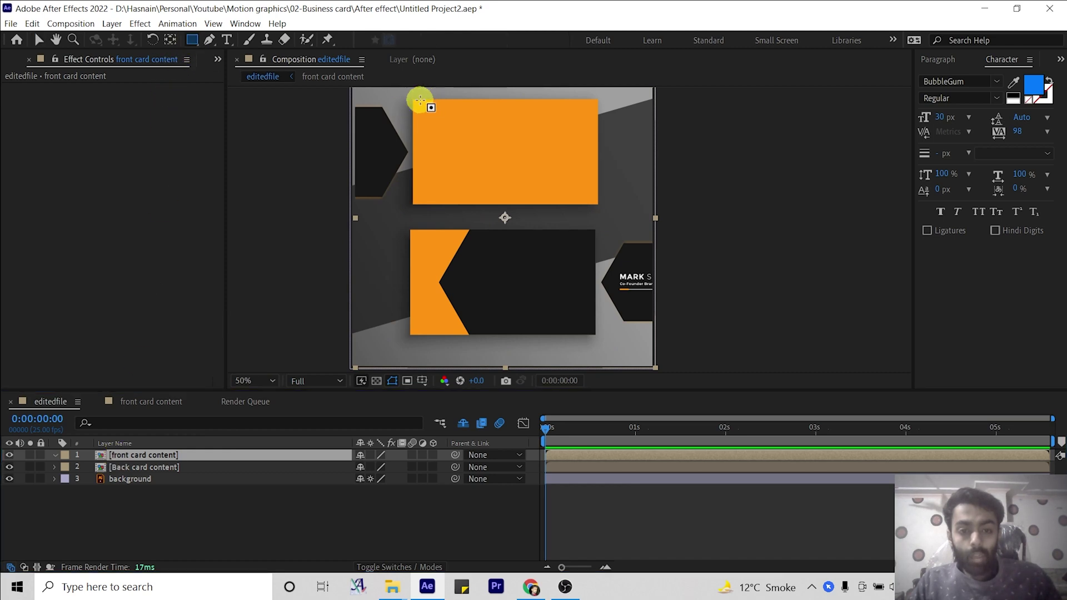
drag(412, 99, 599, 206)
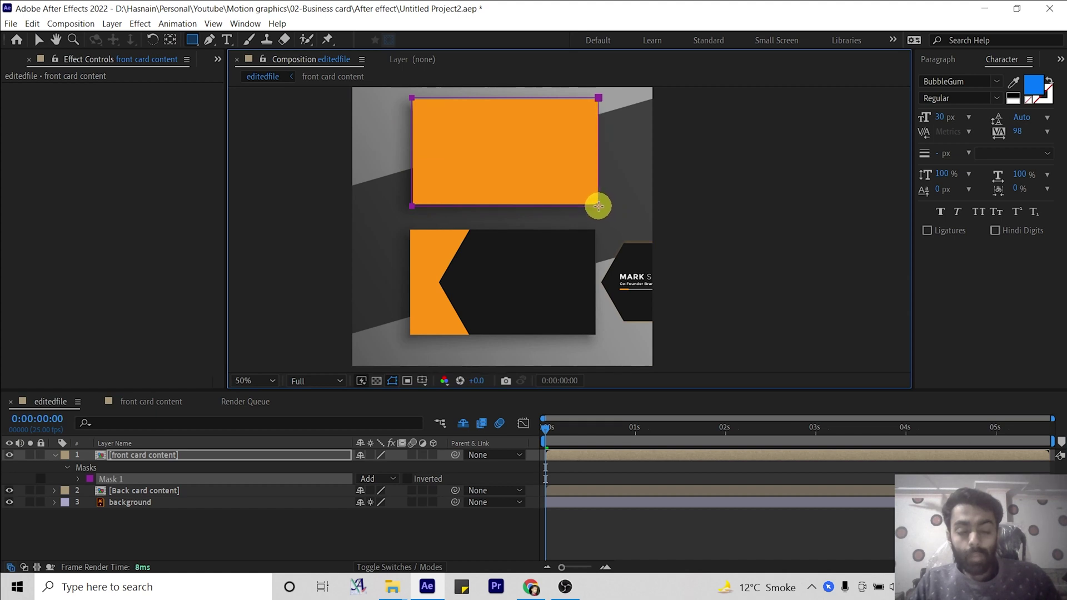
key(v)
key(period)
scroll(562, 252, up, 3)
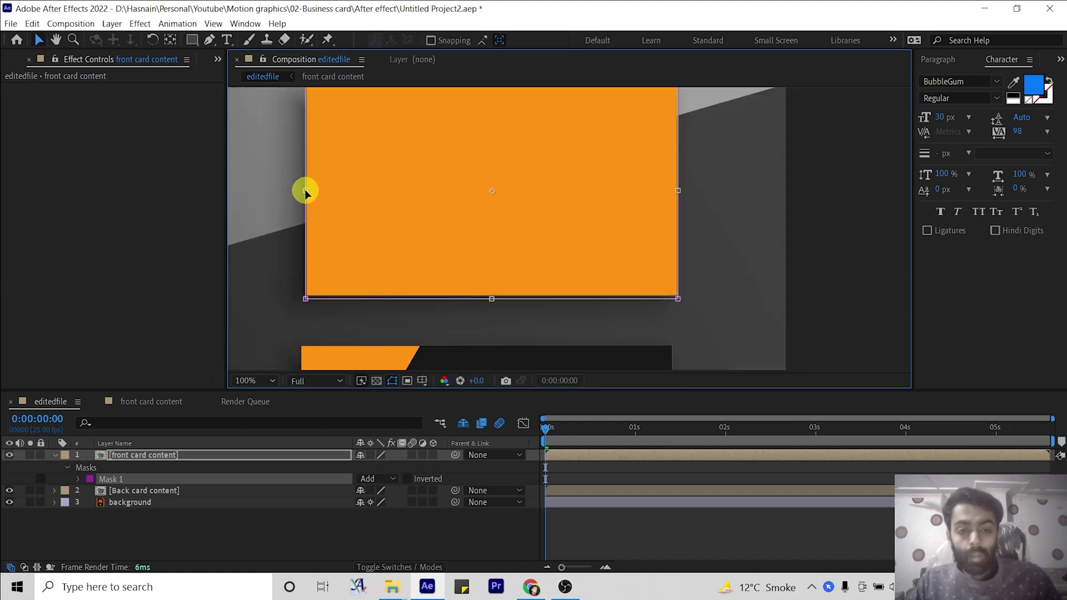
key(comma)
Return the time to the start and select the Back card content layer.
click(570, 428)
drag(572, 428, 546, 428)
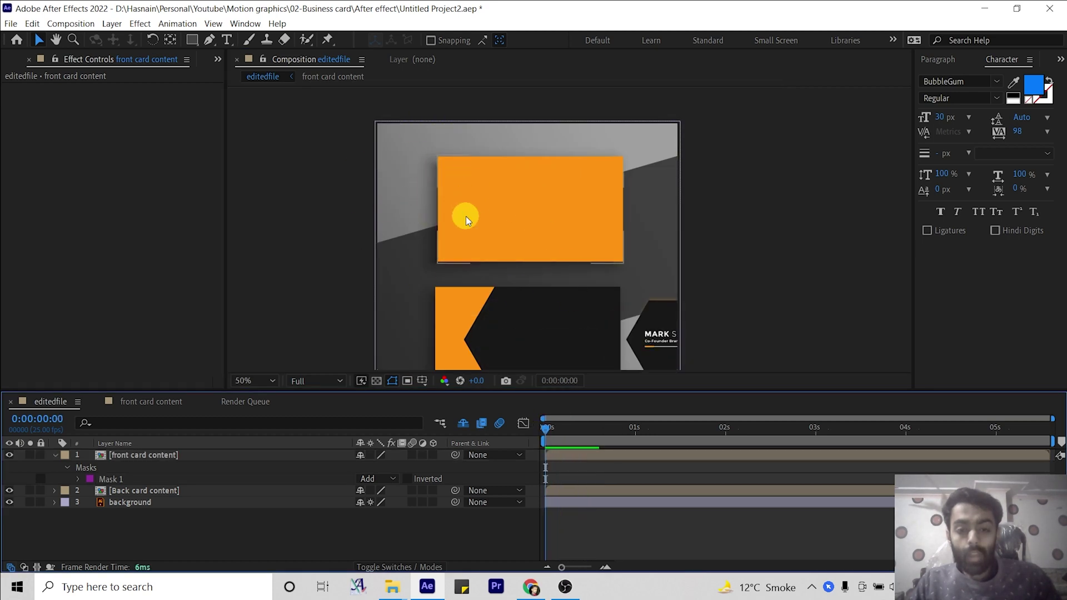
drag(525, 322, 512, 288)
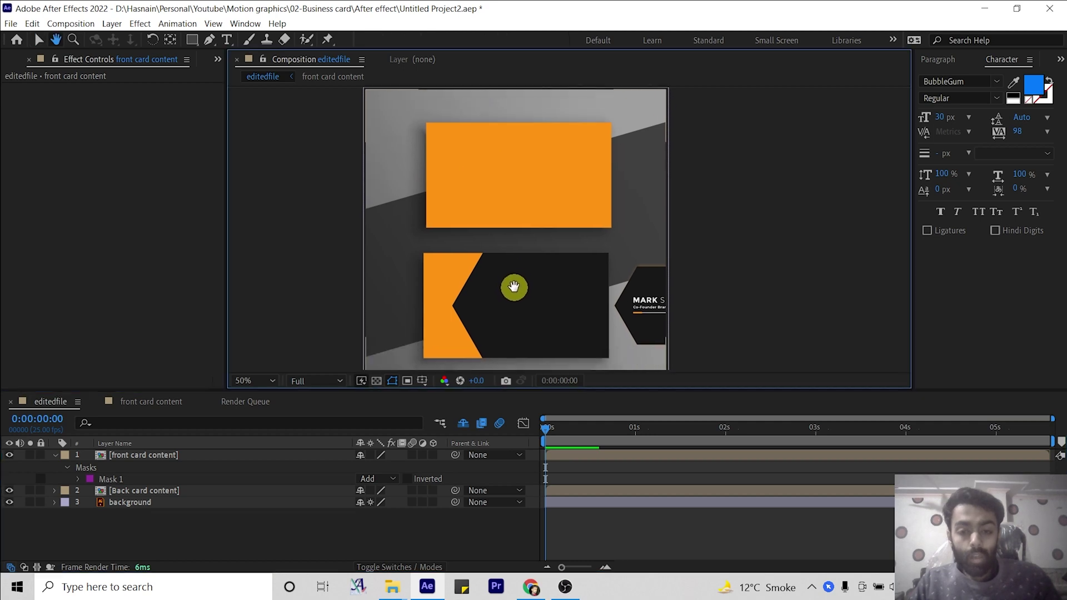
click(519, 275)
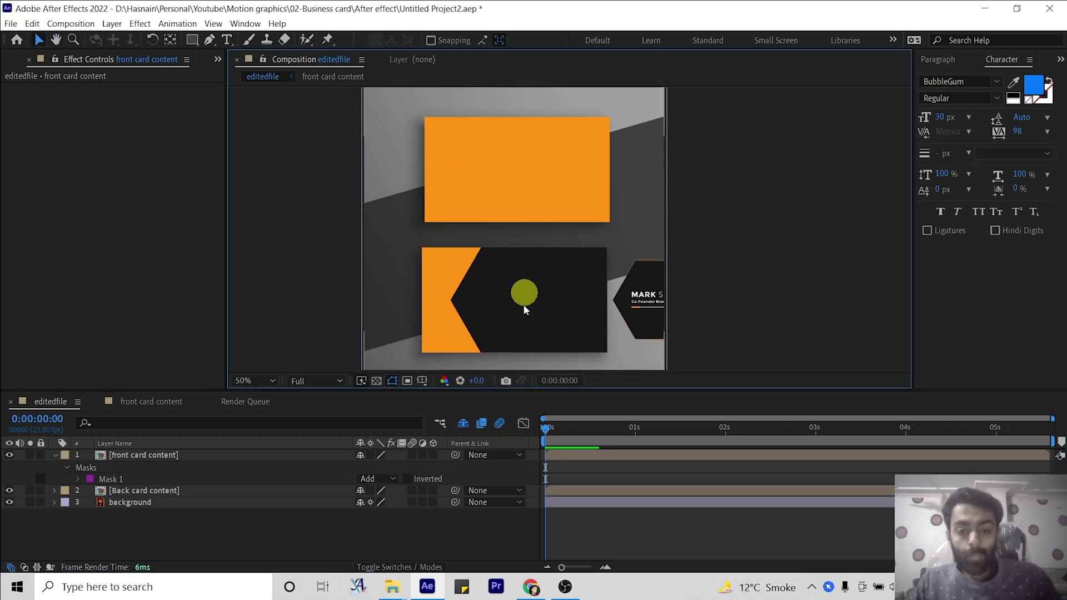
click(228, 493)
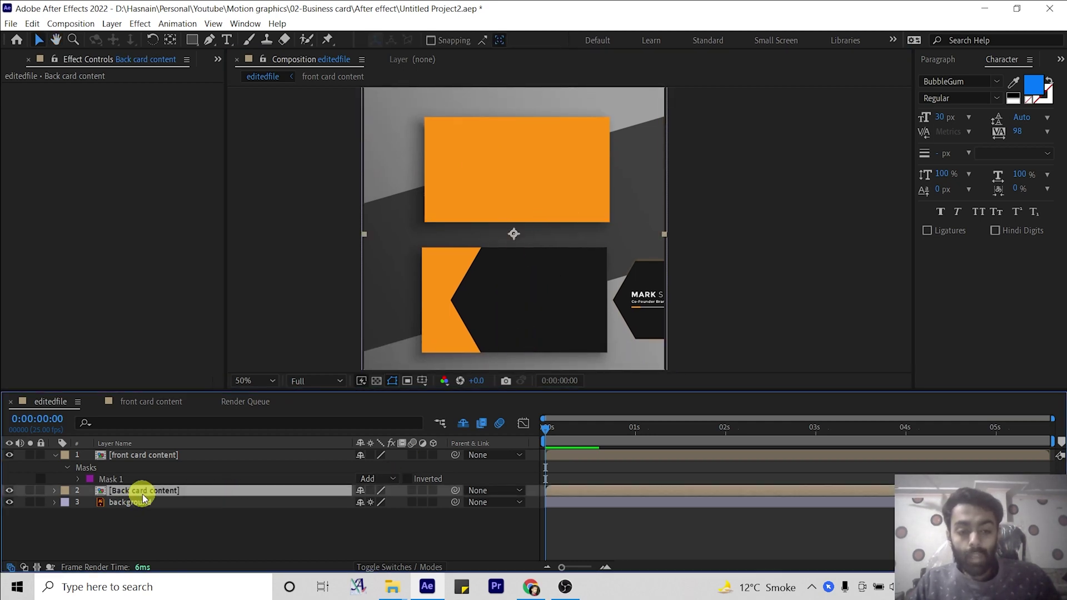
Draw a rectangular mask around the back card on the Back card content layer.
click(192, 40)
drag(422, 245, 607, 362)
key(ctrl+grave)
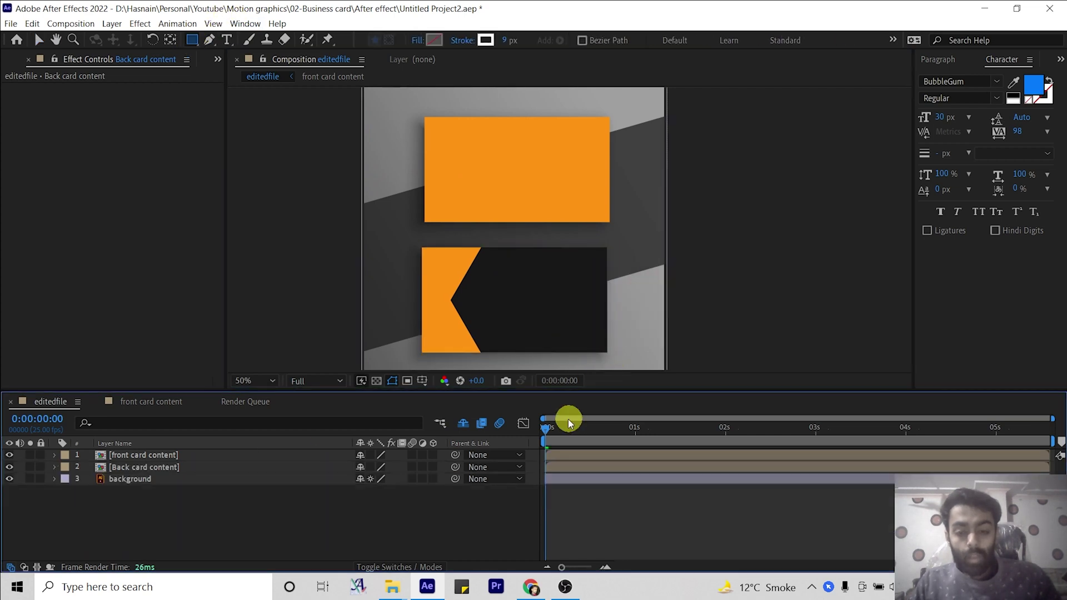
Preview the animation, then open the Back card content composition.
drag(548, 433, 589, 425)
scroll(543, 302, up, 2)
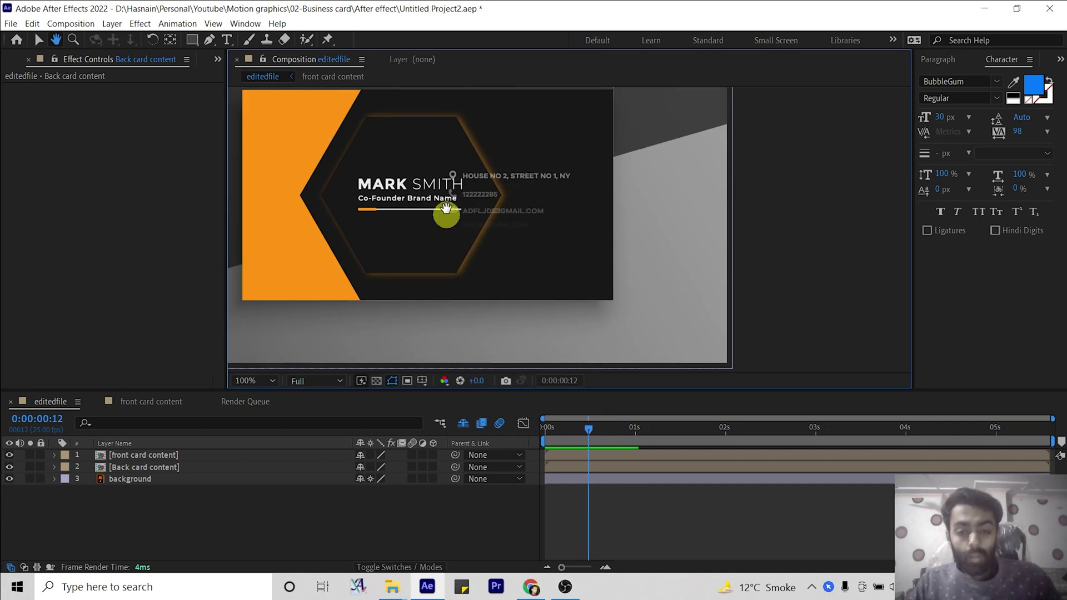
click(156, 467)
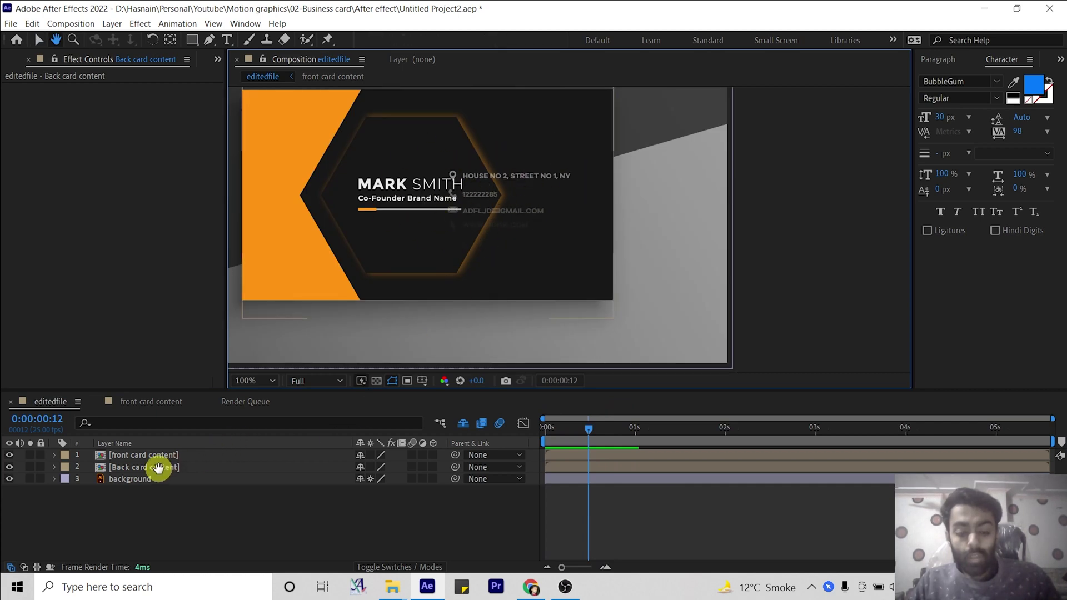
double_click(159, 469)
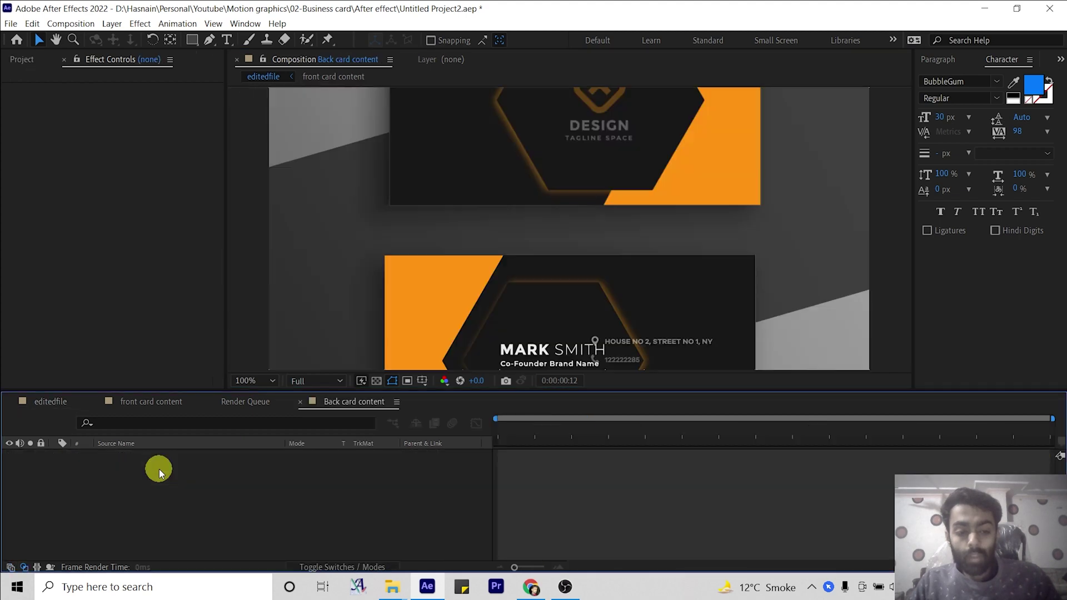
Shift the Email, web, address and phone number layers about half a second later.
drag(586, 315, 405, 357)
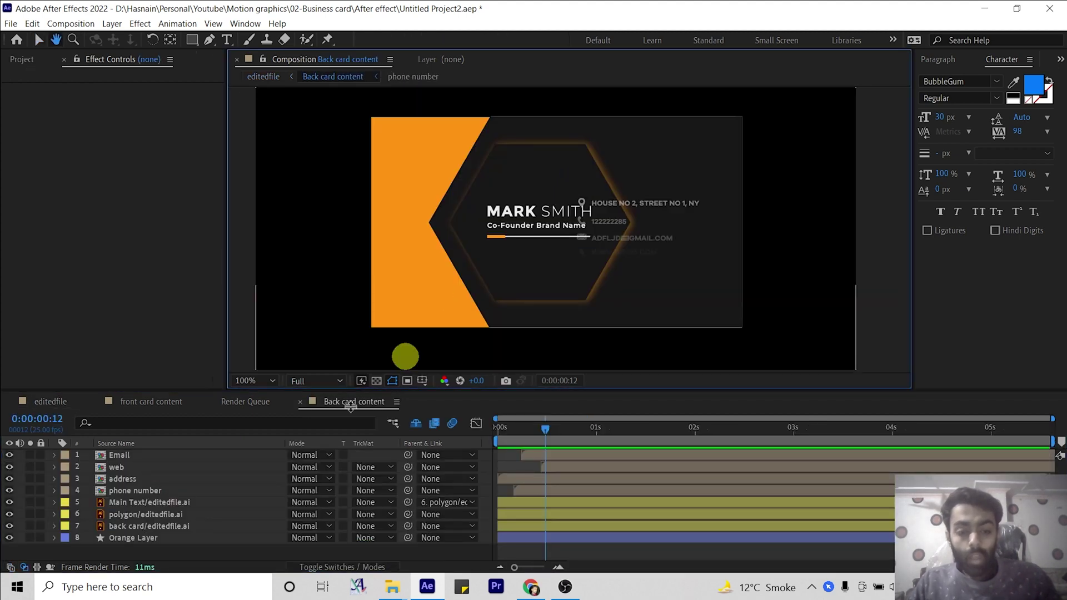
click(131, 491)
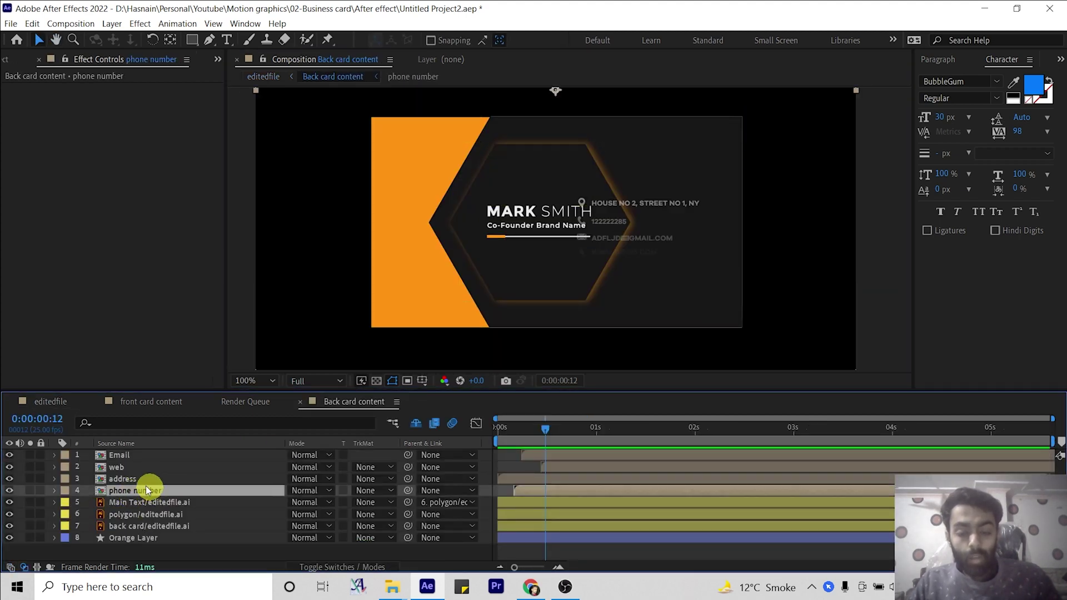
shift+click(119, 459)
drag(509, 479, 559, 475)
Scrub to preview the delayed contact lines, then return to the editedfile composition.
drag(546, 433, 477, 433)
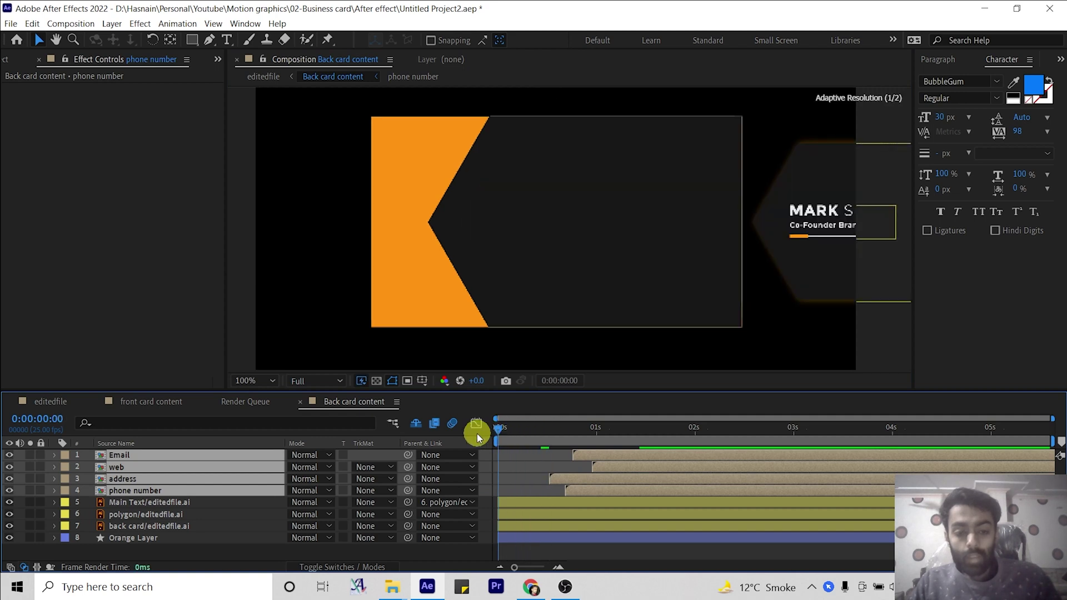
click(41, 401)
scroll(464, 256, down, 2)
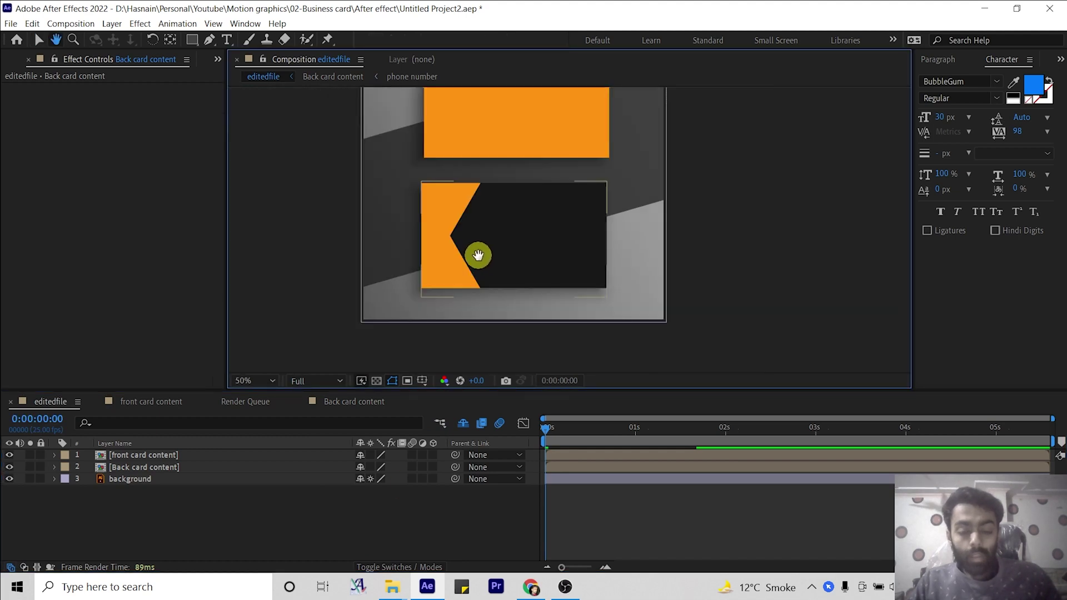
drag(547, 432, 504, 432)
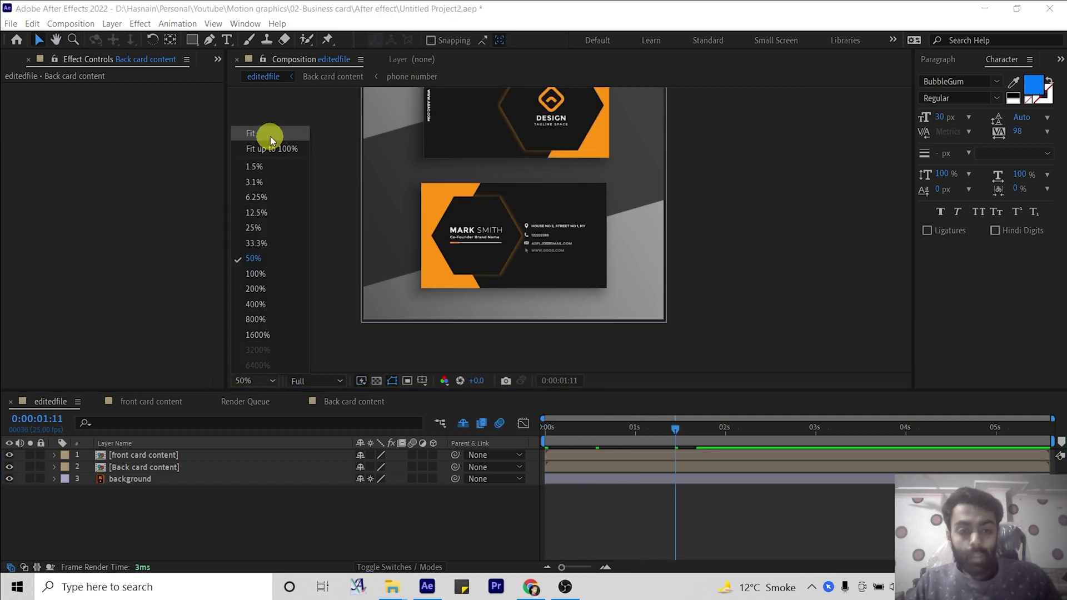
click(270, 136)
click(403, 442)
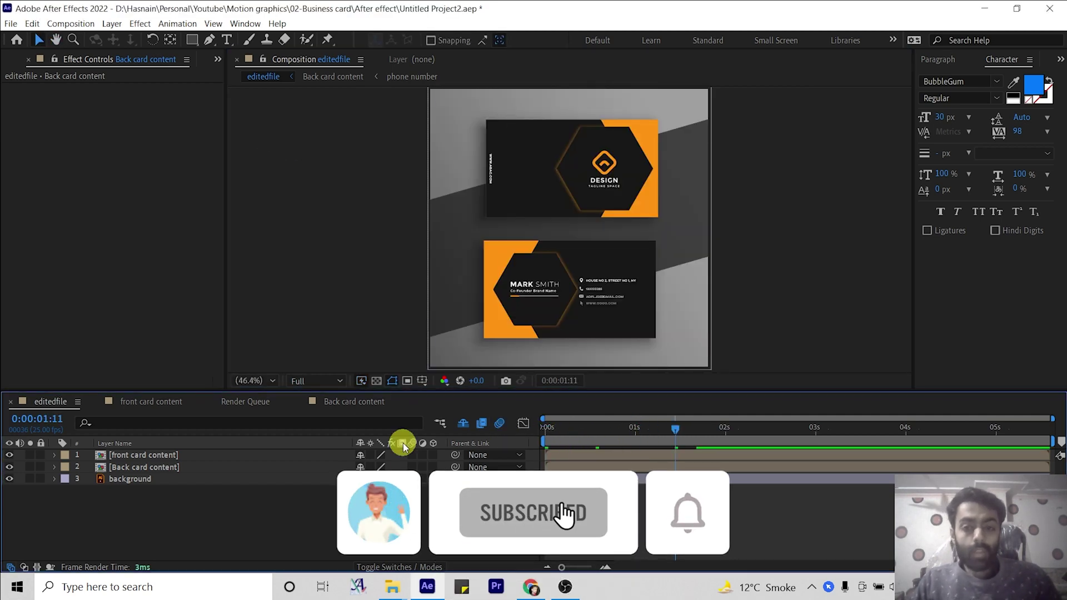